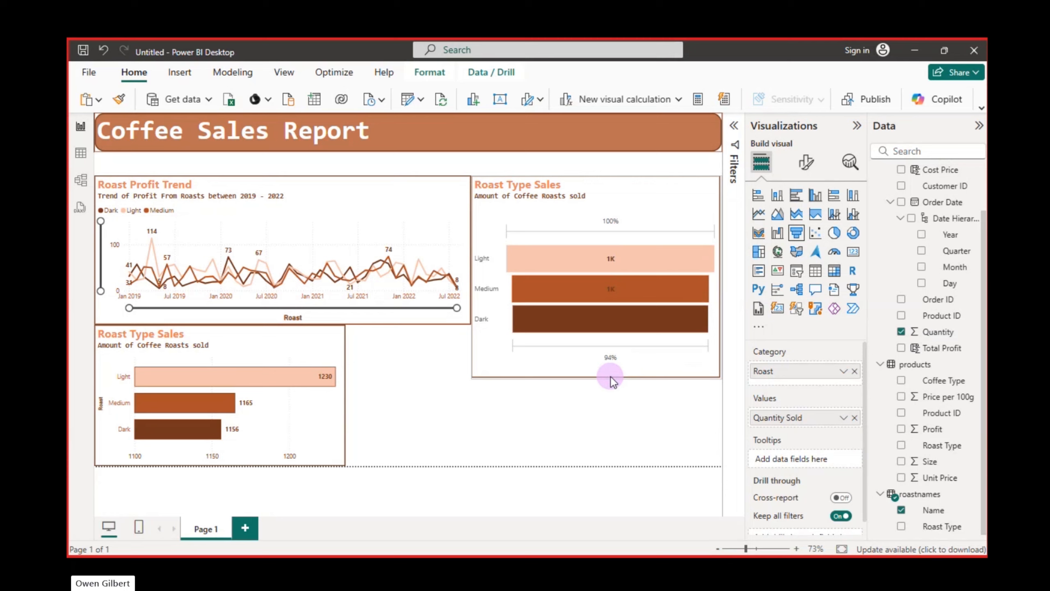
Convert the funnel chart to a donut chart and place it directly beside the Roast Type Sales bar chart
{"action": "left_click", "coordinate": [611, 376]}
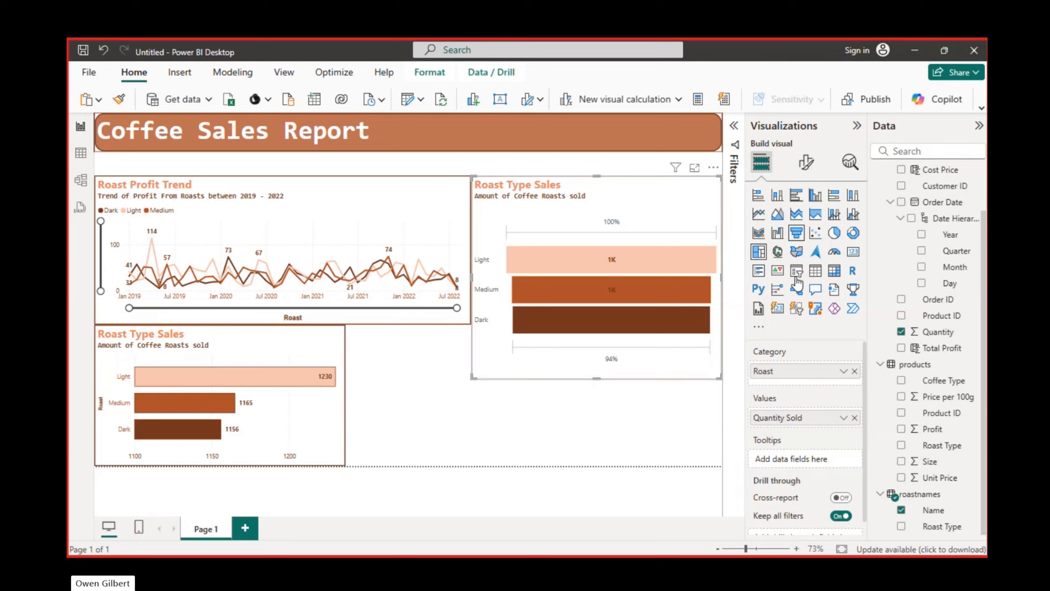
{"action": "left_click", "coordinate": [852, 233]}
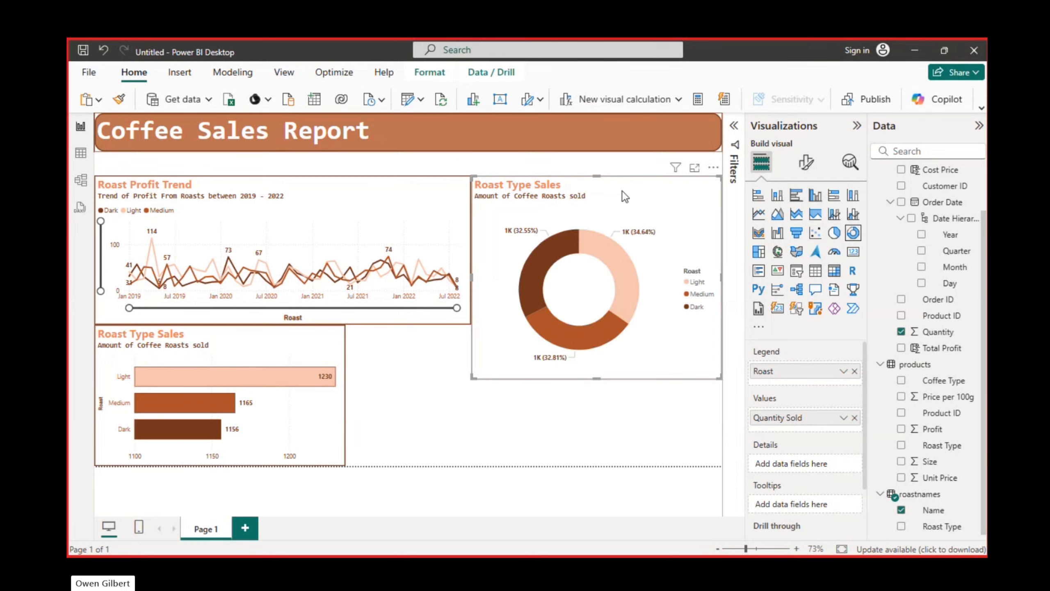
{"action": "left_click_drag", "start_coordinate": [622, 191], "coordinate": [593, 323]}
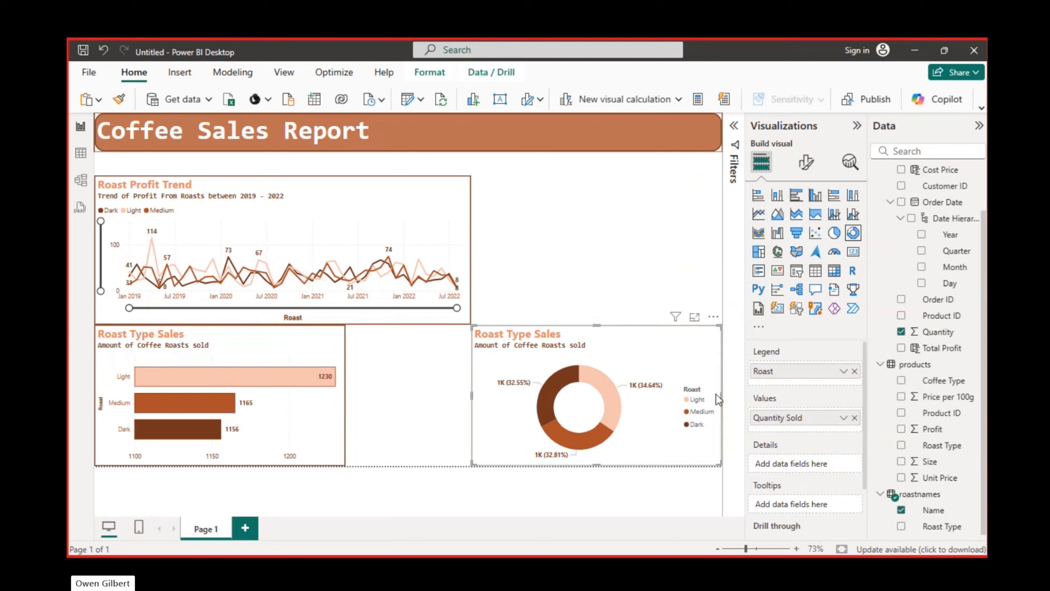
{"action": "left_click_drag", "start_coordinate": [699, 374], "coordinate": [568, 371]}
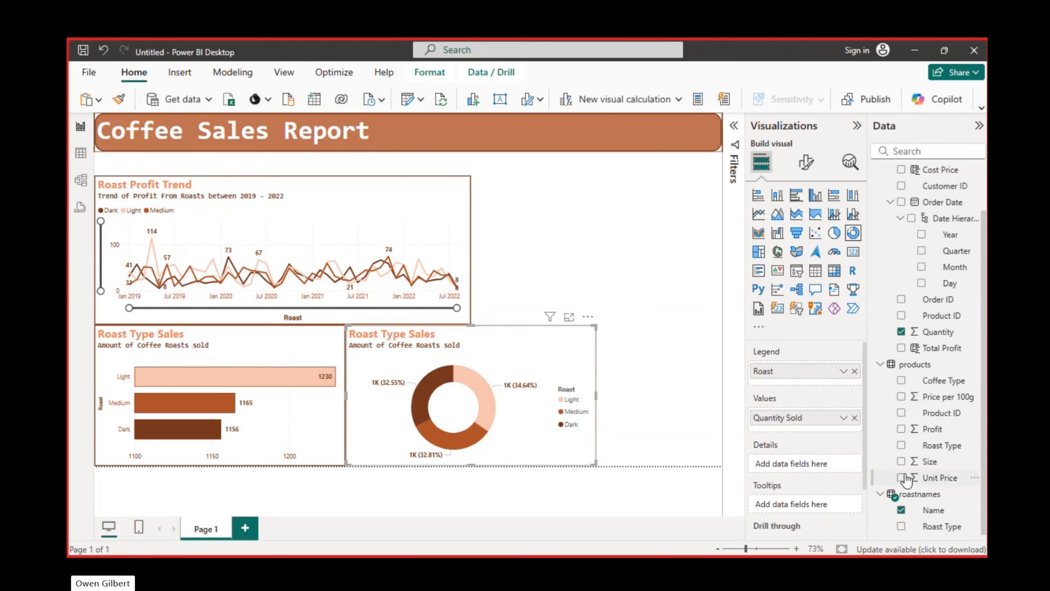
Replace Quantity with Total Profit as the donut chart's value field
{"action": "left_click", "coordinate": [901, 333]}
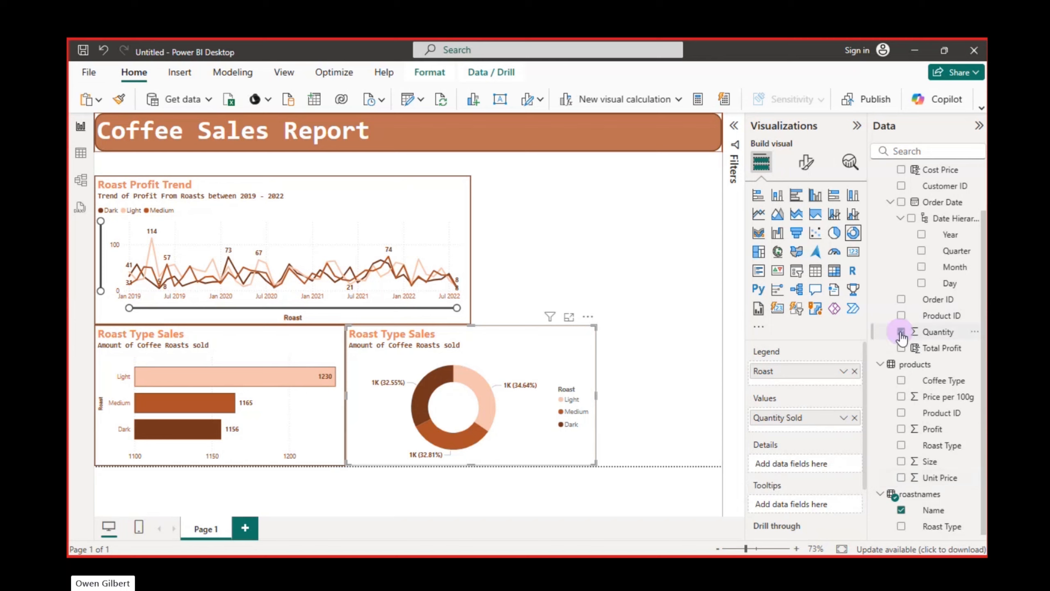
{"action": "left_click", "coordinate": [901, 347]}
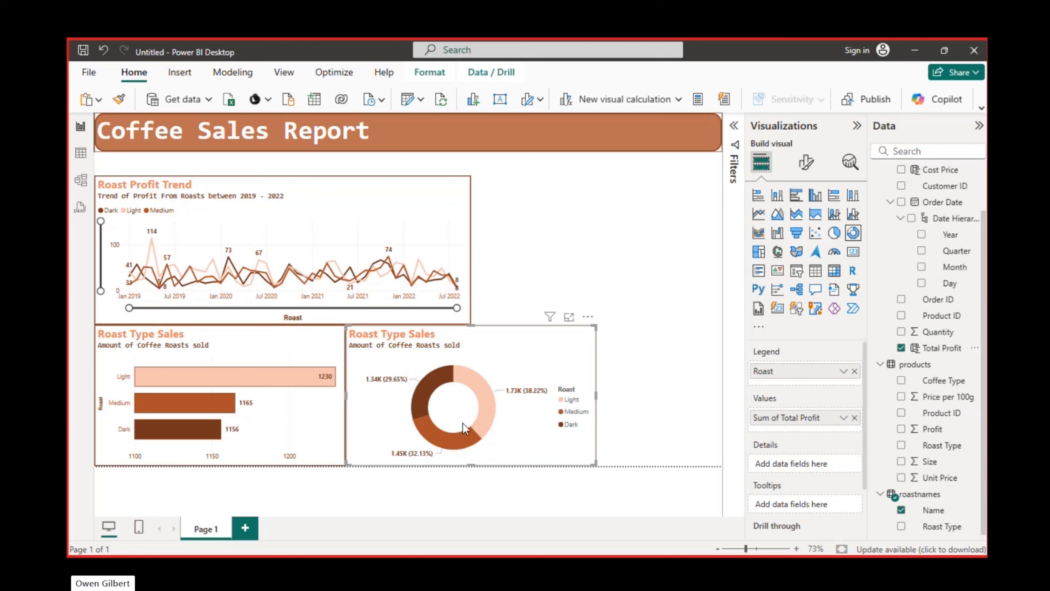
{"action": "mouse_move", "coordinate": [452, 384]}
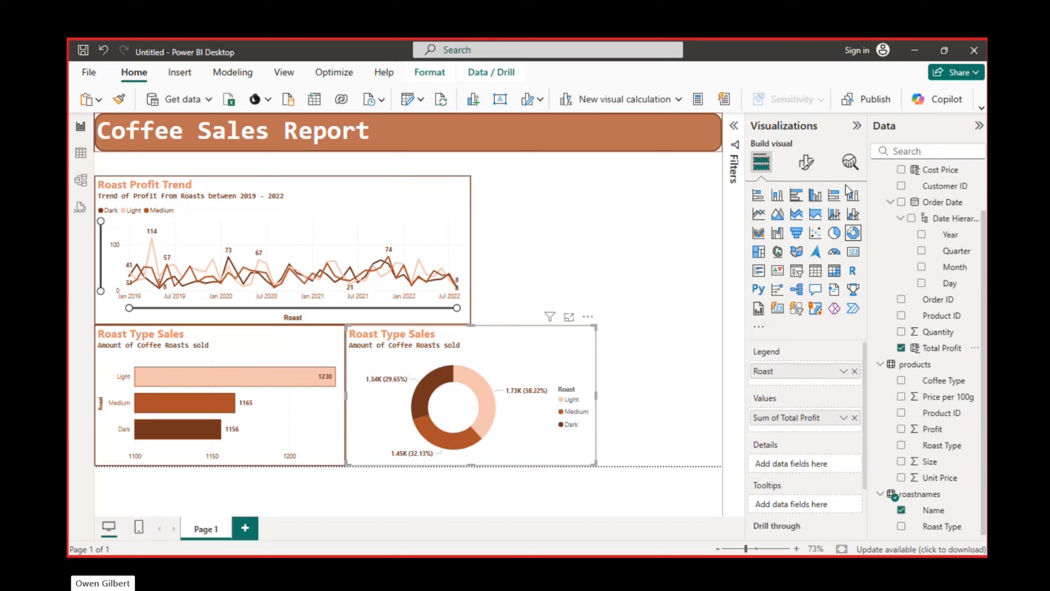
Turn off the legend title of the donut chart
{"action": "left_click", "coordinate": [806, 164]}
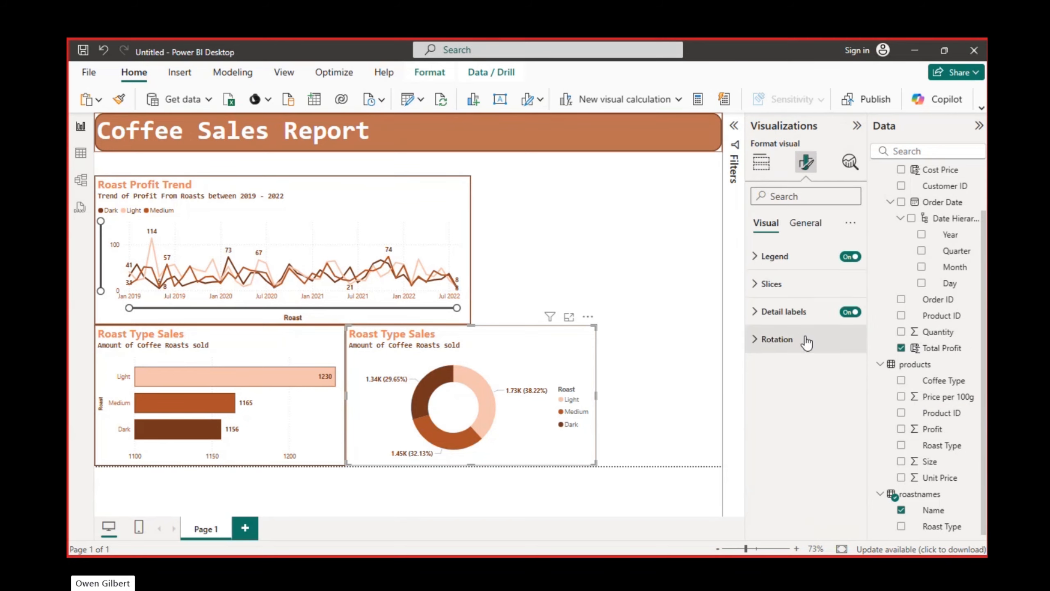
{"action": "left_click", "coordinate": [762, 262]}
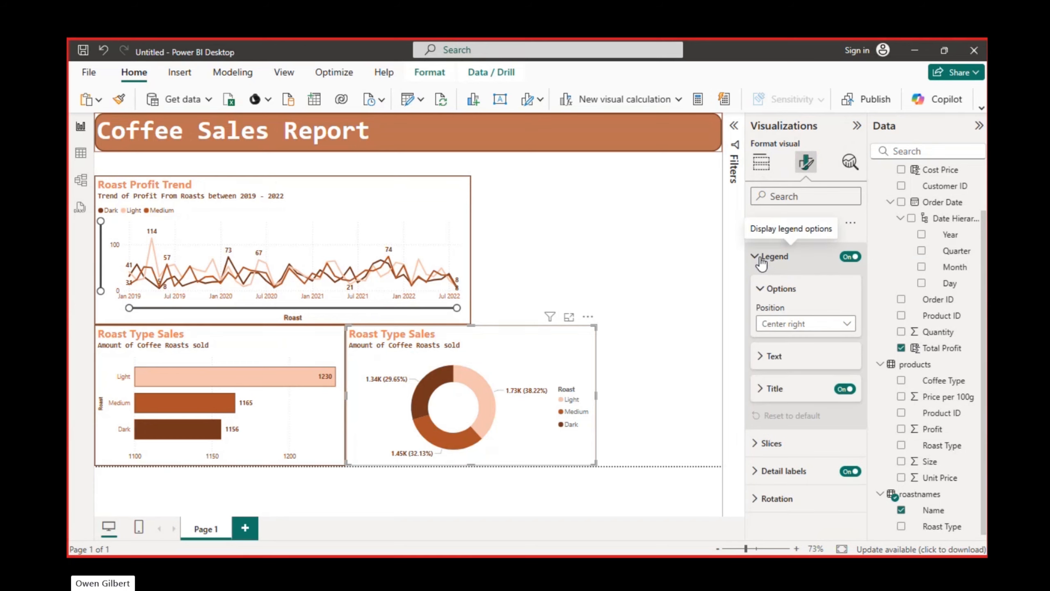
{"action": "left_click", "coordinate": [762, 261]}
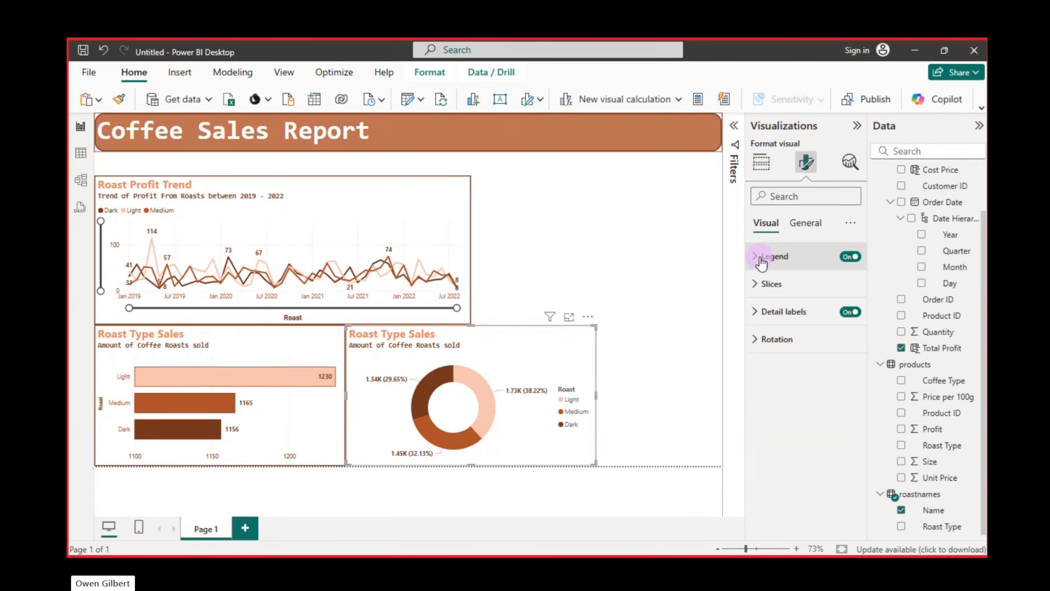
{"action": "left_click", "coordinate": [762, 262]}
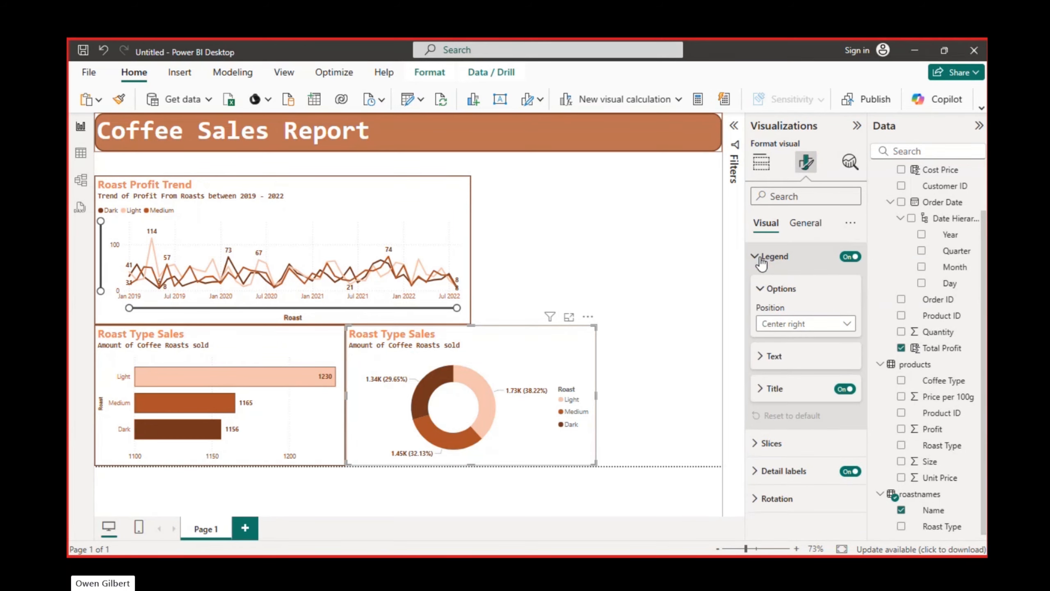
{"action": "left_click", "coordinate": [845, 390]}
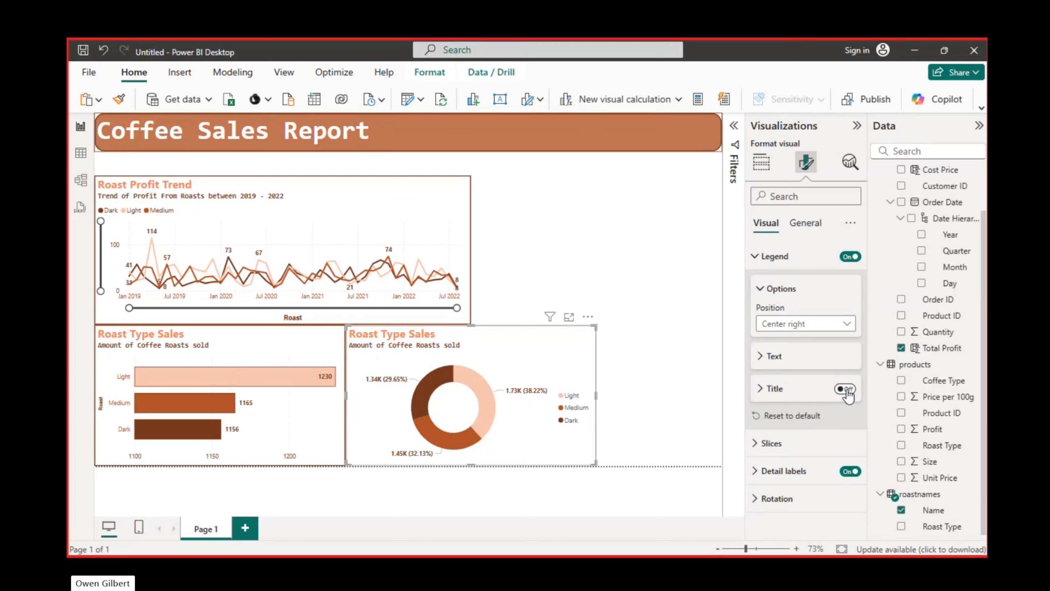
{"action": "left_click", "coordinate": [764, 293]}
{"action": "left_click", "coordinate": [758, 258]}
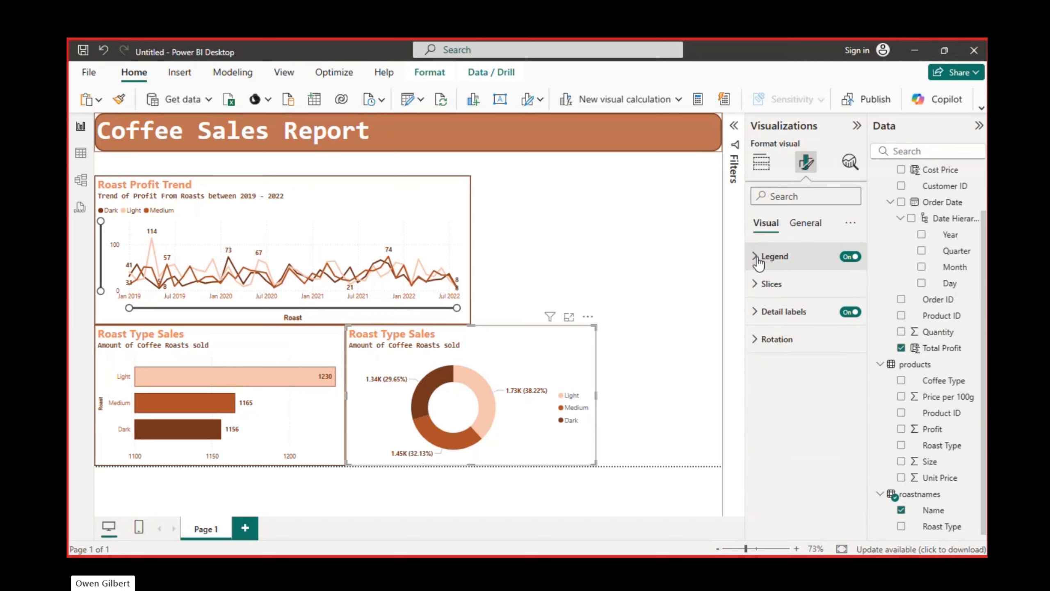
Set the inner radius of the donut chart's slices to 55%
{"action": "left_click", "coordinate": [761, 289]}
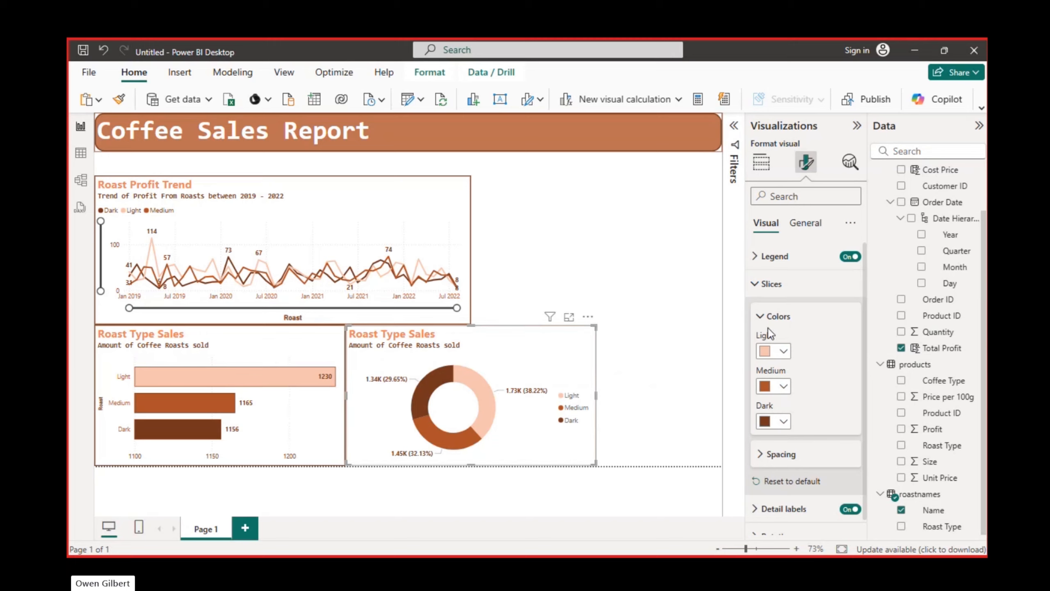
{"action": "left_click", "coordinate": [763, 316]}
{"action": "left_click", "coordinate": [776, 350]}
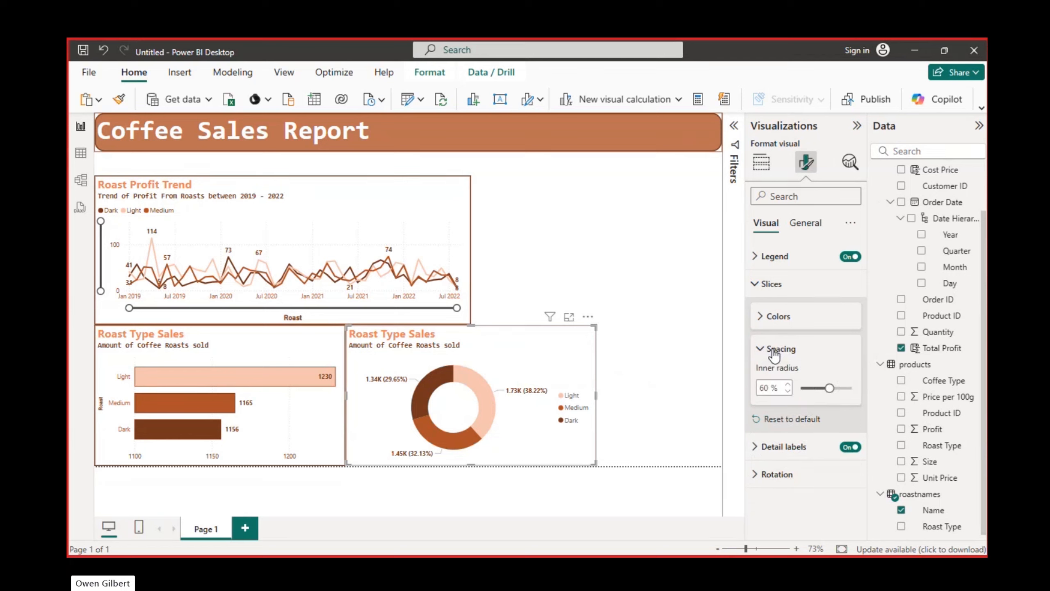
{"action": "mouse_move", "coordinate": [826, 385]}
{"action": "left_mouse_down"}
{"action": "mouse_move", "coordinate": [816, 387]}
{"action": "mouse_move", "coordinate": [837, 389]}
{"action": "mouse_move", "coordinate": [827, 387]}
{"action": "left_mouse_up"}
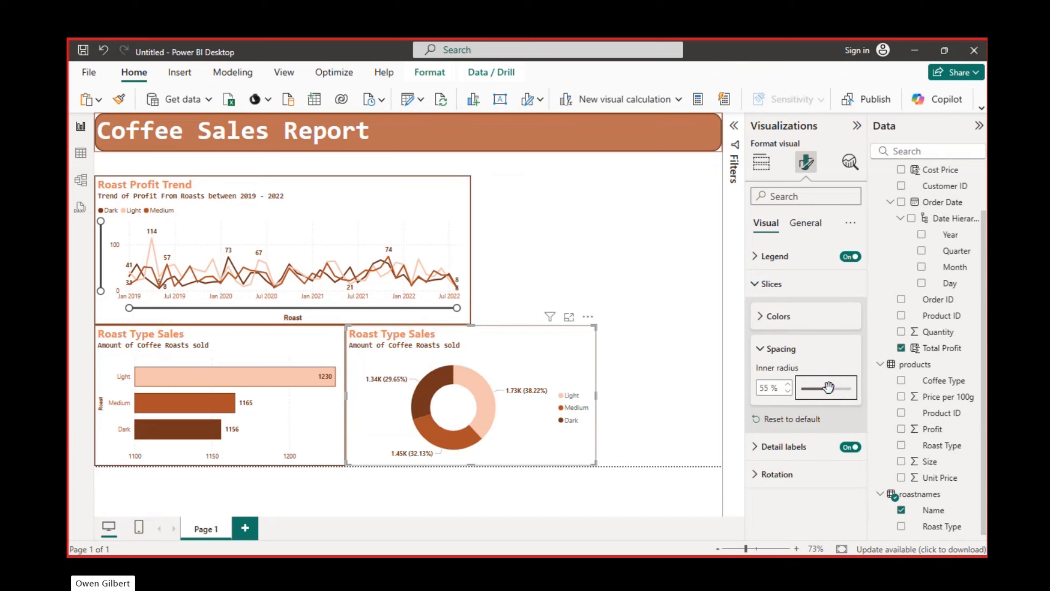
{"action": "left_click", "coordinate": [762, 347]}
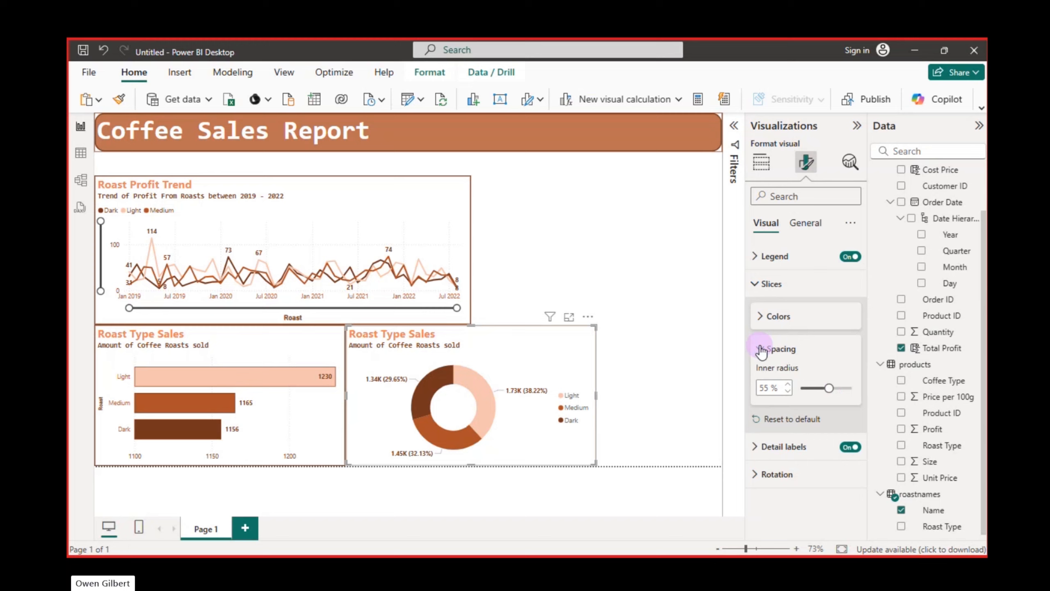
{"action": "left_click", "coordinate": [759, 289]}
Set the display units of the donut chart's detail label values to None
{"action": "left_click", "coordinate": [758, 312]}
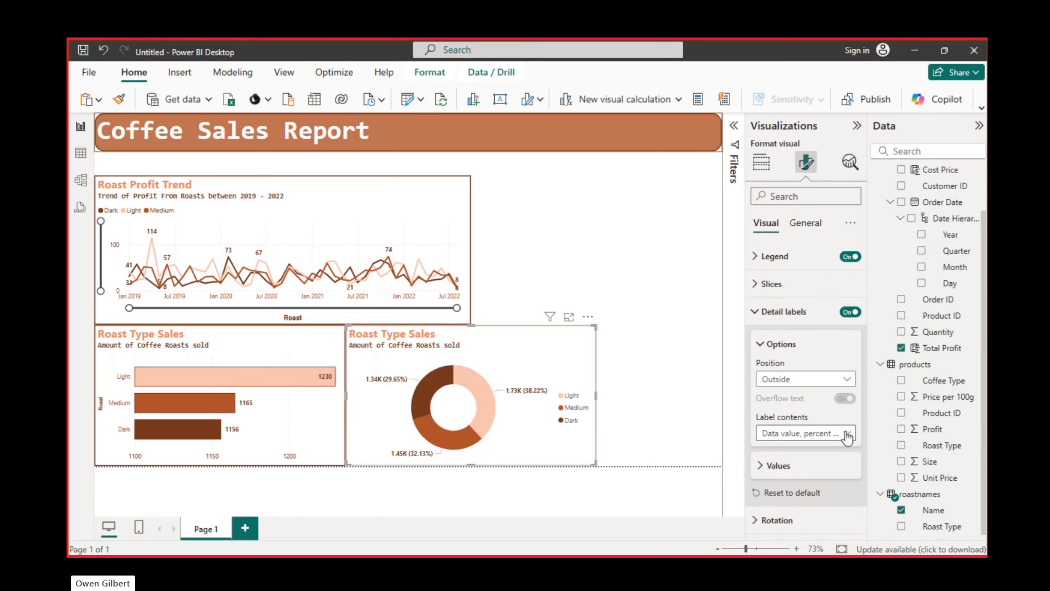
{"action": "left_click", "coordinate": [759, 465]}
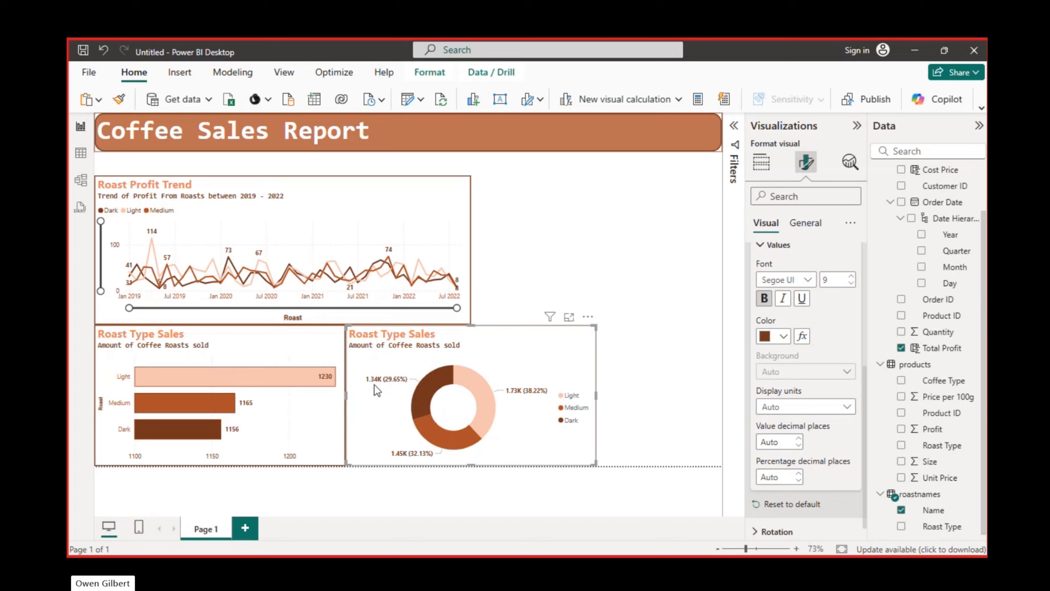
{"action": "left_click", "coordinate": [841, 408]}
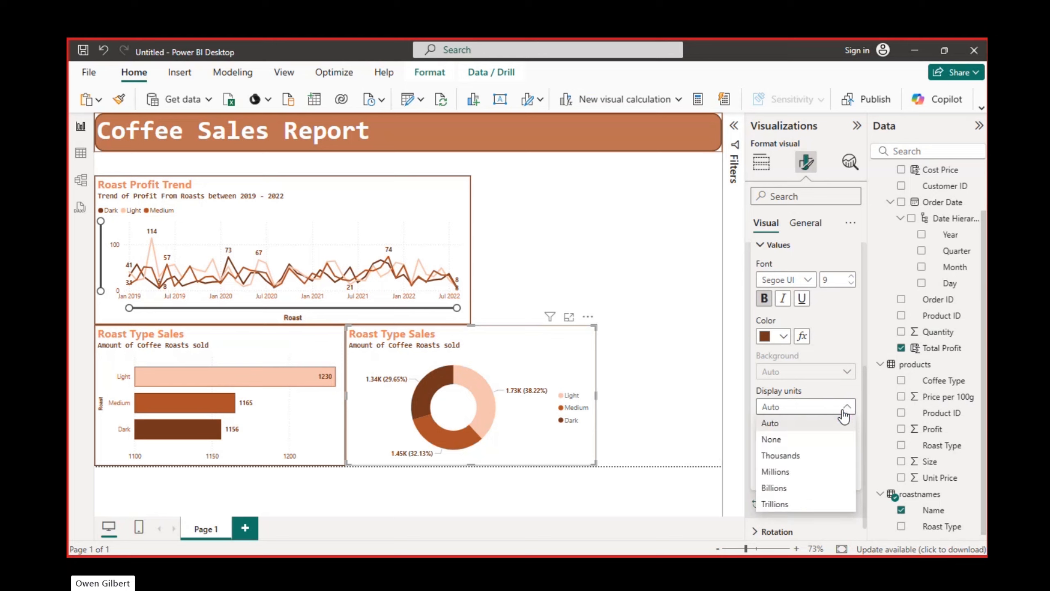
{"action": "left_click", "coordinate": [800, 459]}
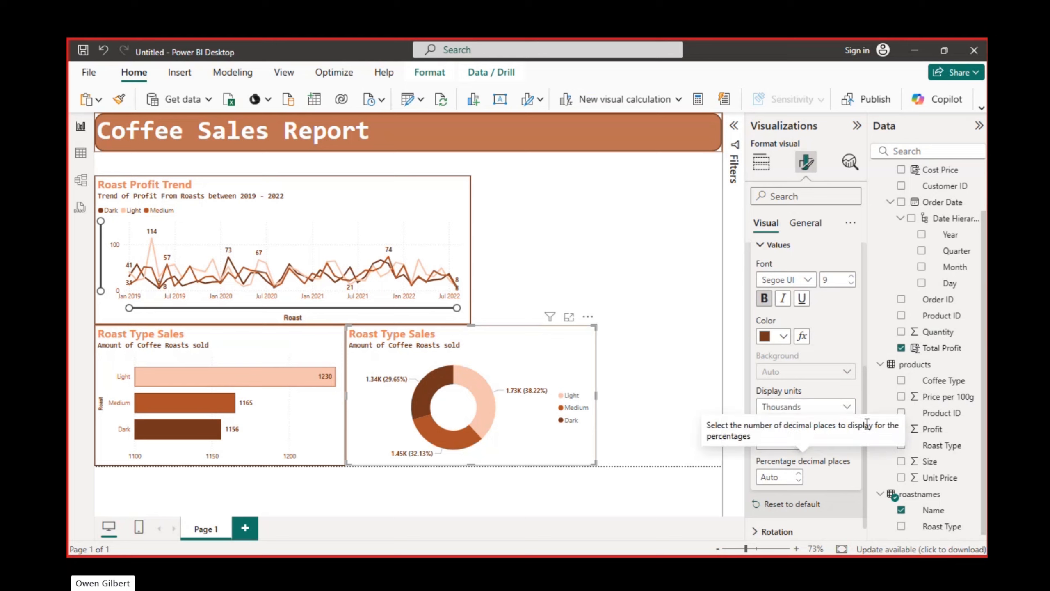
{"action": "left_click", "coordinate": [846, 406]}
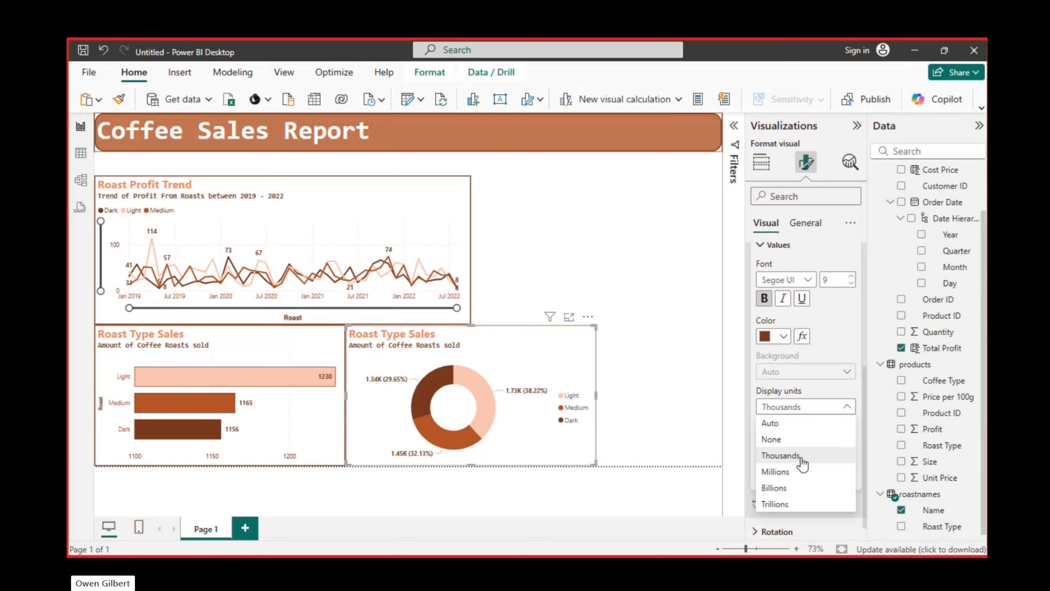
{"action": "left_click", "coordinate": [773, 438]}
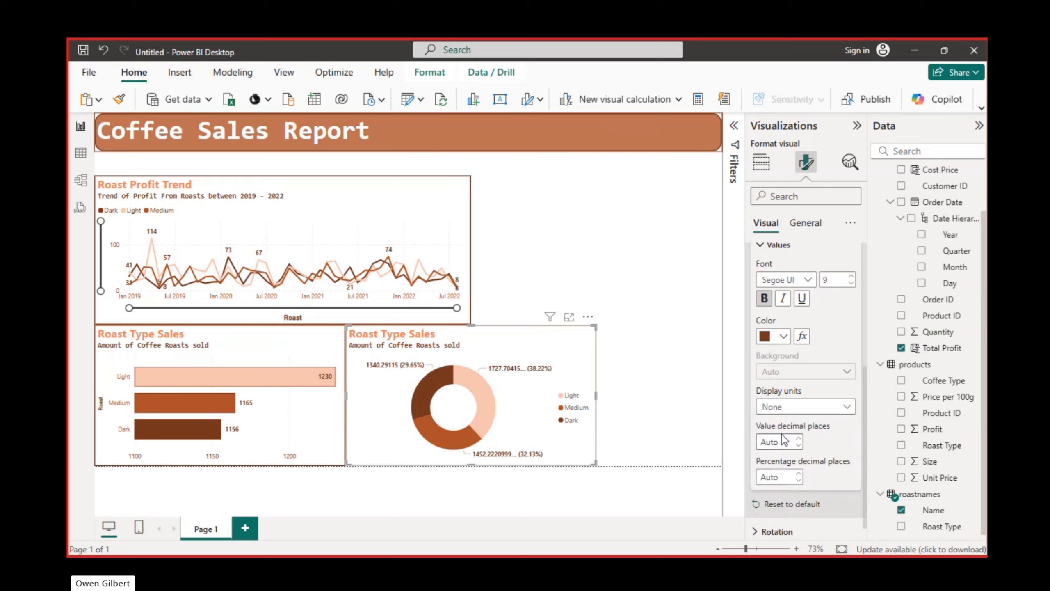
Set the donut's detail labels to 2 value decimal places and 1 percentage decimal place
{"action": "left_click", "coordinate": [798, 480]}
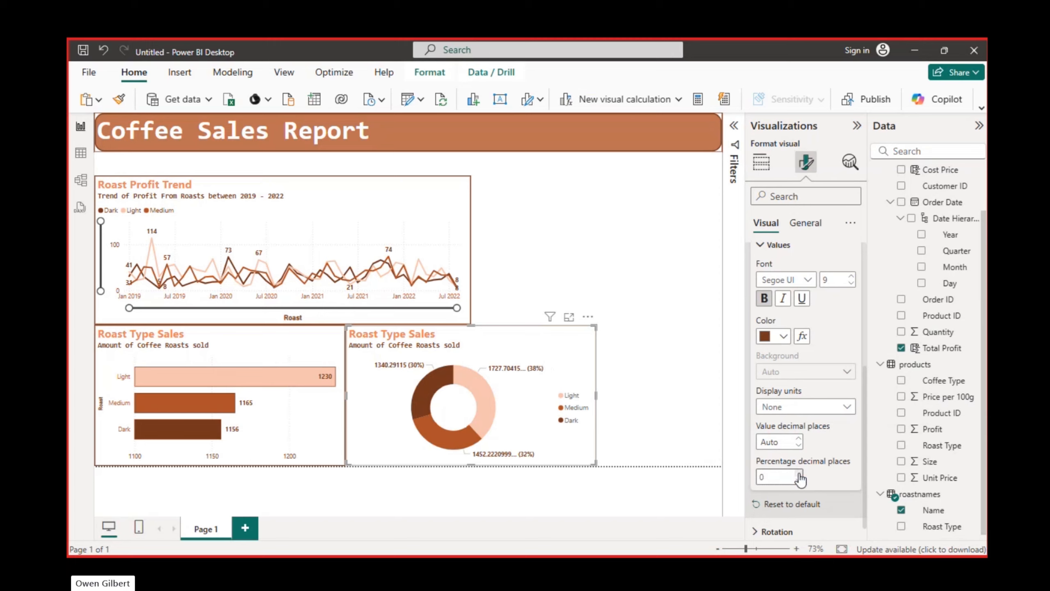
{"action": "left_click", "coordinate": [799, 474]}
{"action": "left_click", "coordinate": [798, 474]}
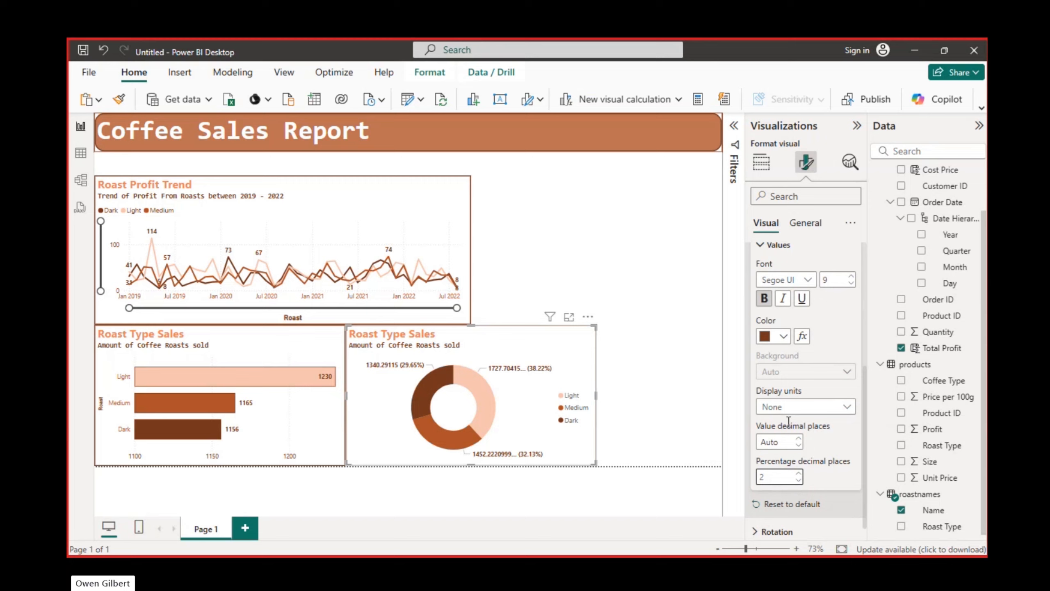
{"action": "left_click", "coordinate": [798, 446]}
{"action": "left_click", "coordinate": [798, 438]}
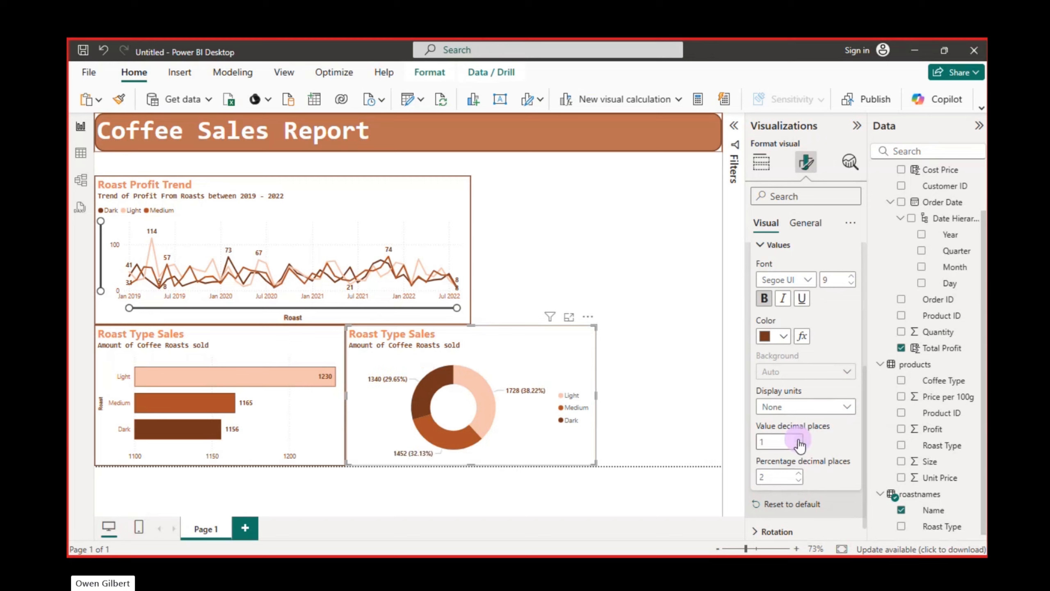
{"action": "left_click", "coordinate": [798, 439]}
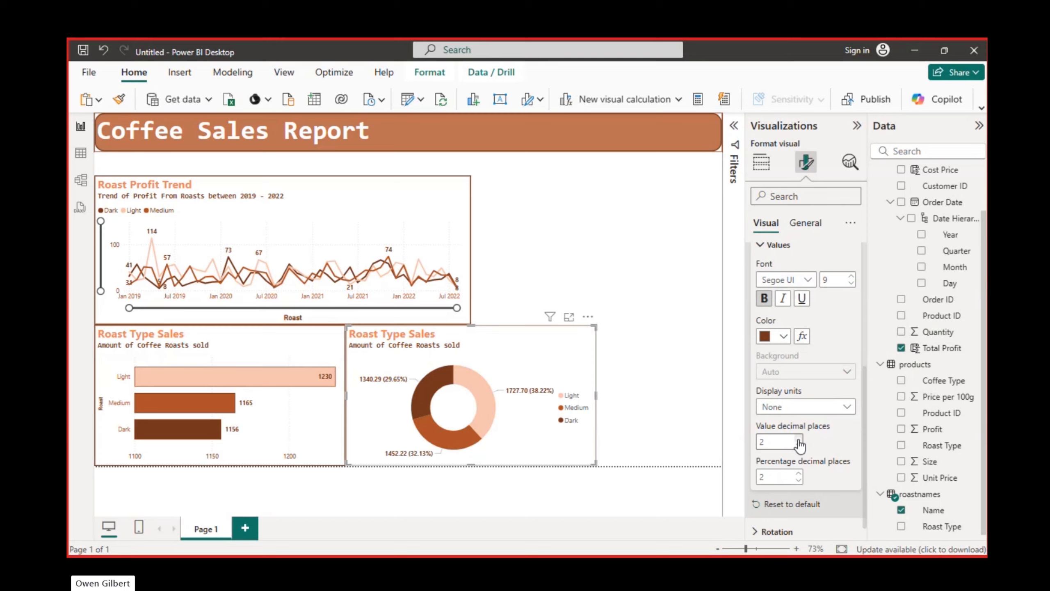
{"action": "left_click", "coordinate": [799, 481]}
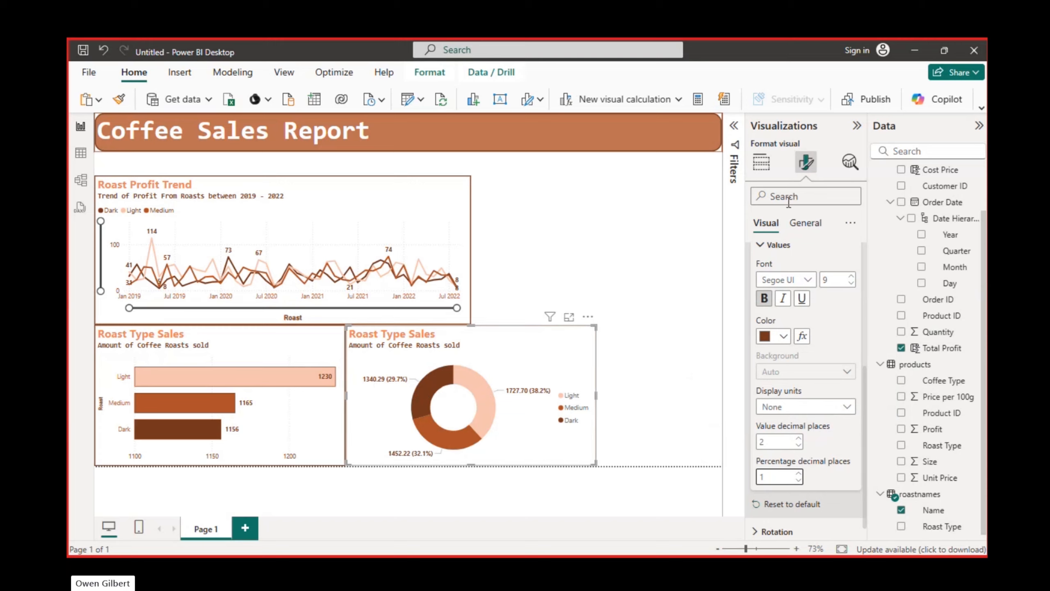
{"action": "left_click", "coordinate": [779, 244]}
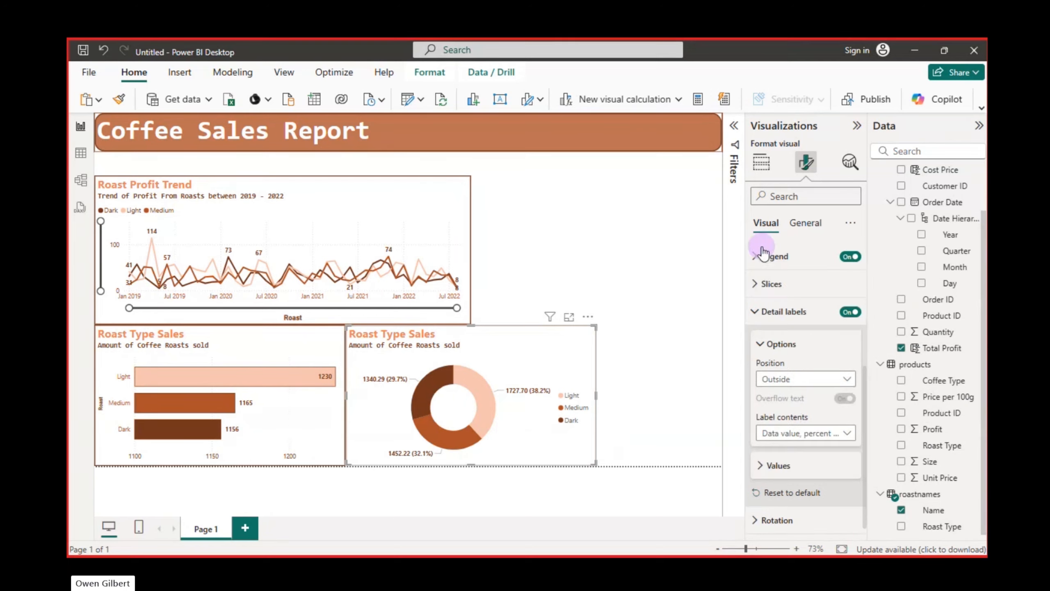
Change the donut chart's title to "Roast Type Profit Percent"
{"action": "left_click", "coordinate": [804, 228]}
{"action": "left_click", "coordinate": [762, 284]}
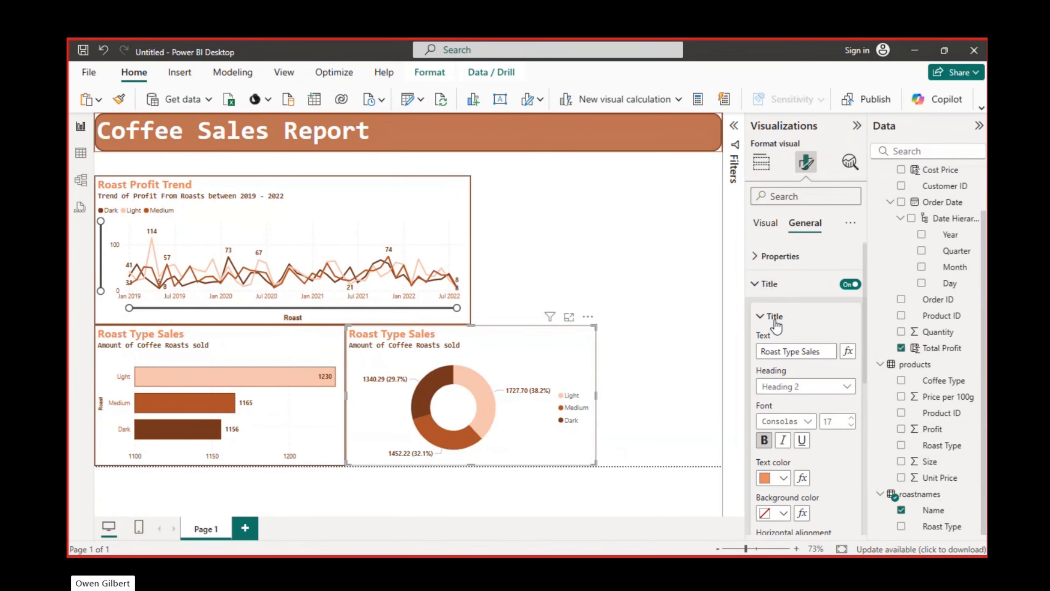
{"action": "left_click", "coordinate": [825, 354]}
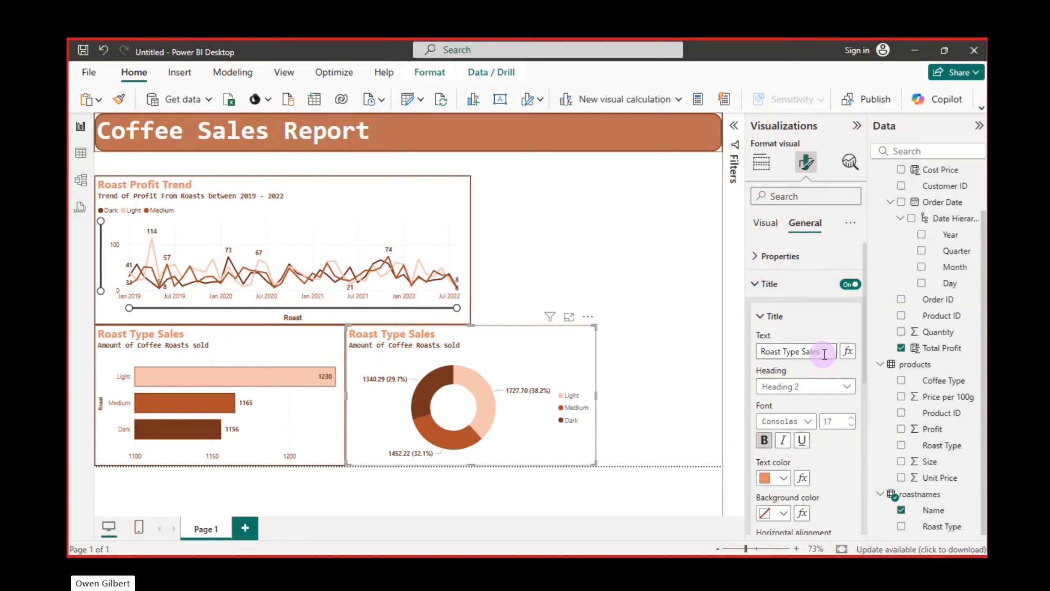
{"action": "double_click", "coordinate": [802, 355]}
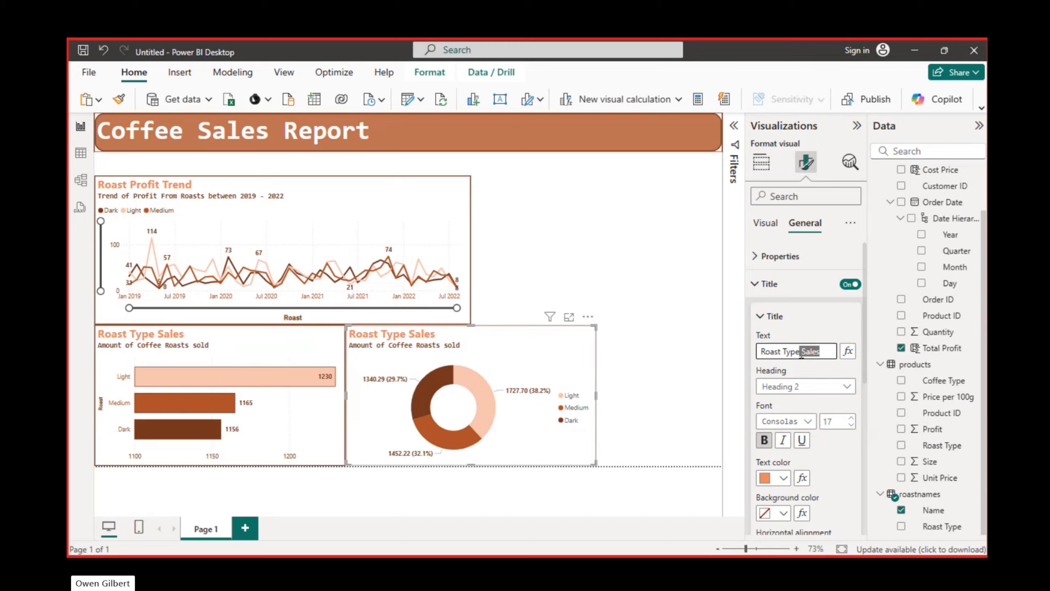
{"action": "key", "text": "BackSpace"}
{"action": "type", "text": "Profit Perce"}
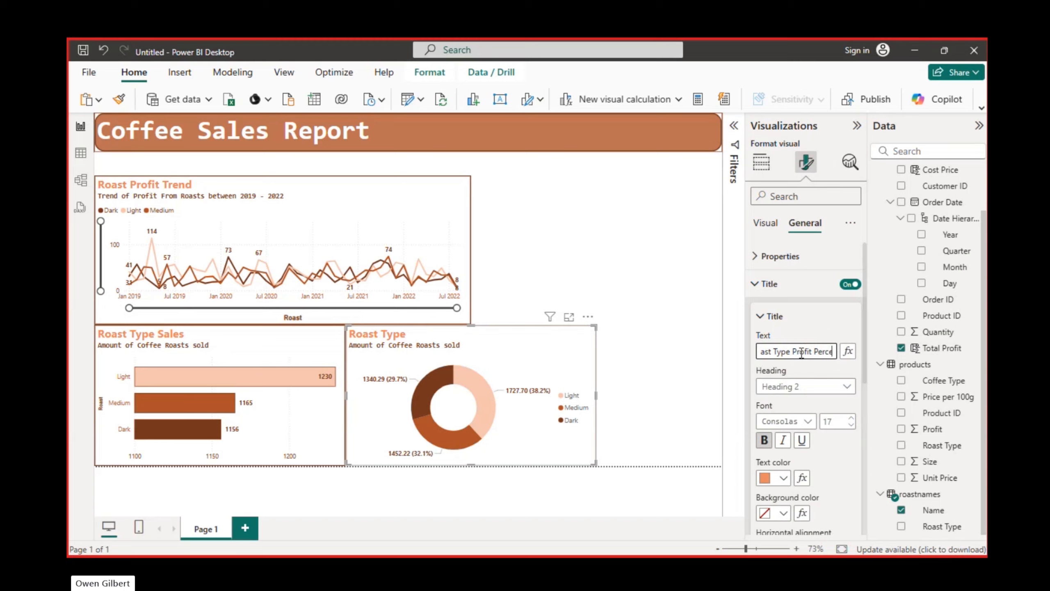
{"action": "type", "text": "nt"}
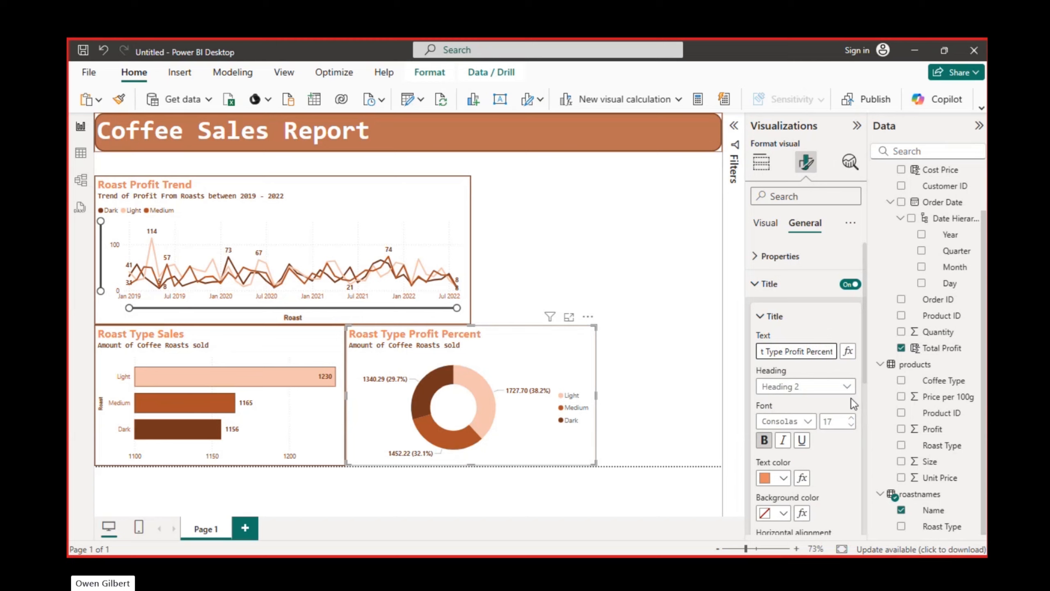
{"action": "left_click", "coordinate": [760, 319]}
Change the donut chart's subtitle to "Percentage of Profit Generated from Roast Types"
{"action": "left_click", "coordinate": [766, 350]}
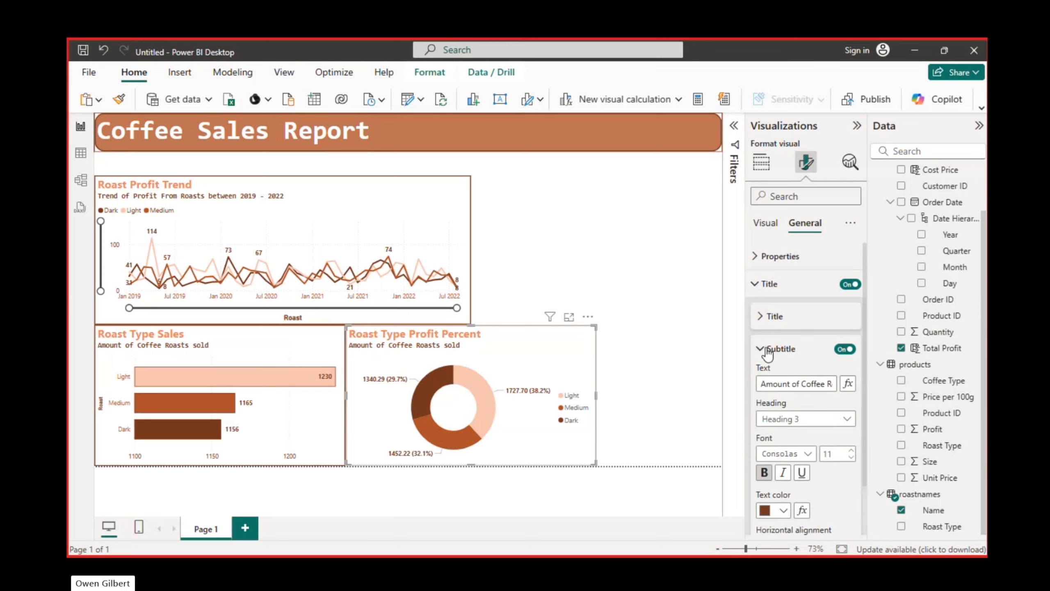
{"action": "left_click", "coordinate": [783, 385]}
{"action": "left_click", "coordinate": [783, 385]}
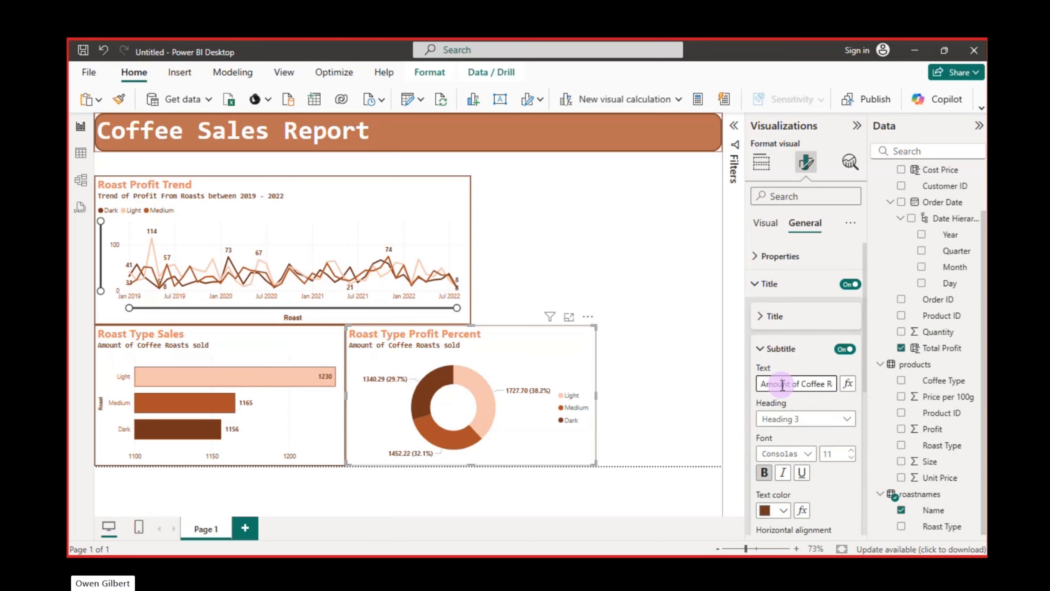
{"action": "key", "text": "ctrl+a"}
{"action": "type", "text": "Percent"}
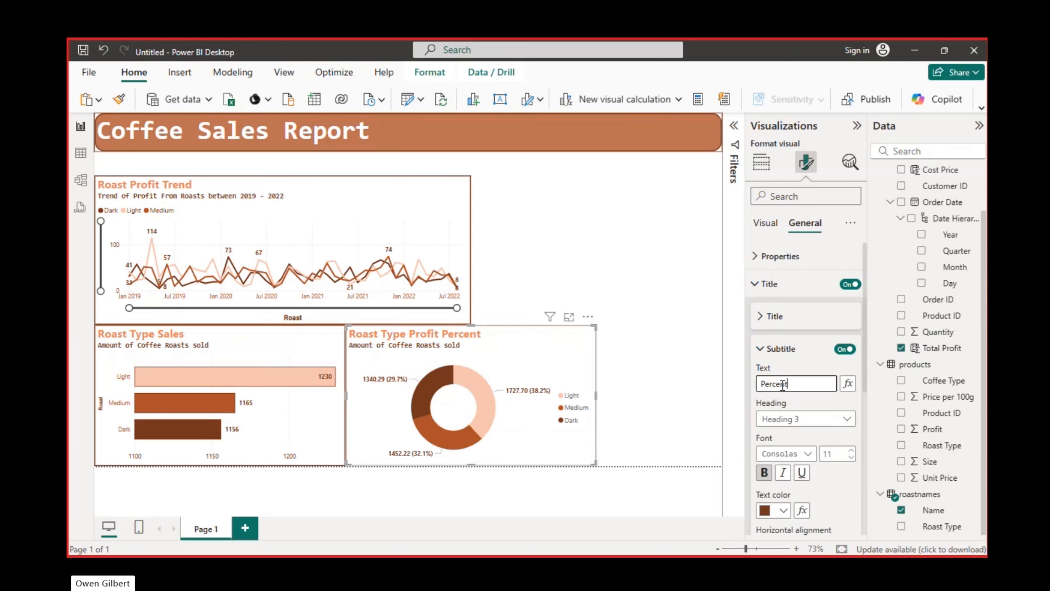
{"action": "type", "text": "age of Profit Ge"}
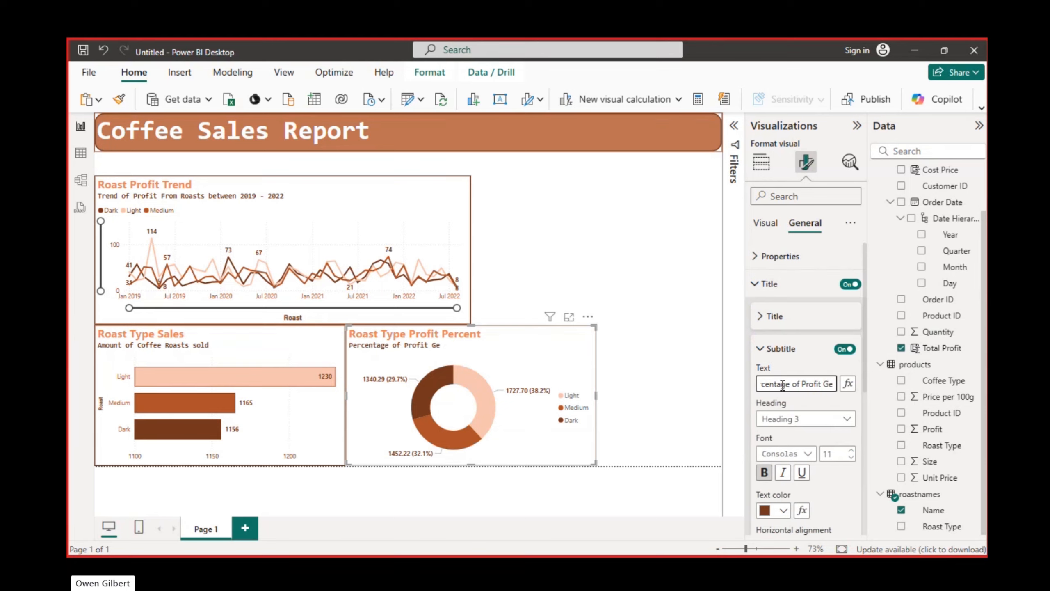
{"action": "type", "text": "nerated from"}
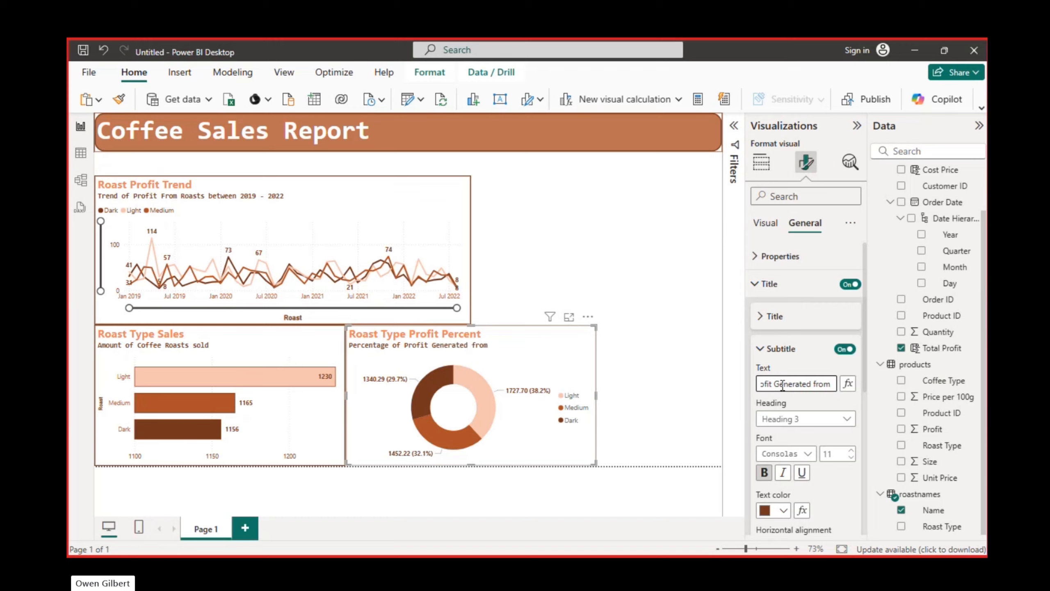
{"action": "type", "text": " Roast"}
{"action": "type", "text": "Types"}
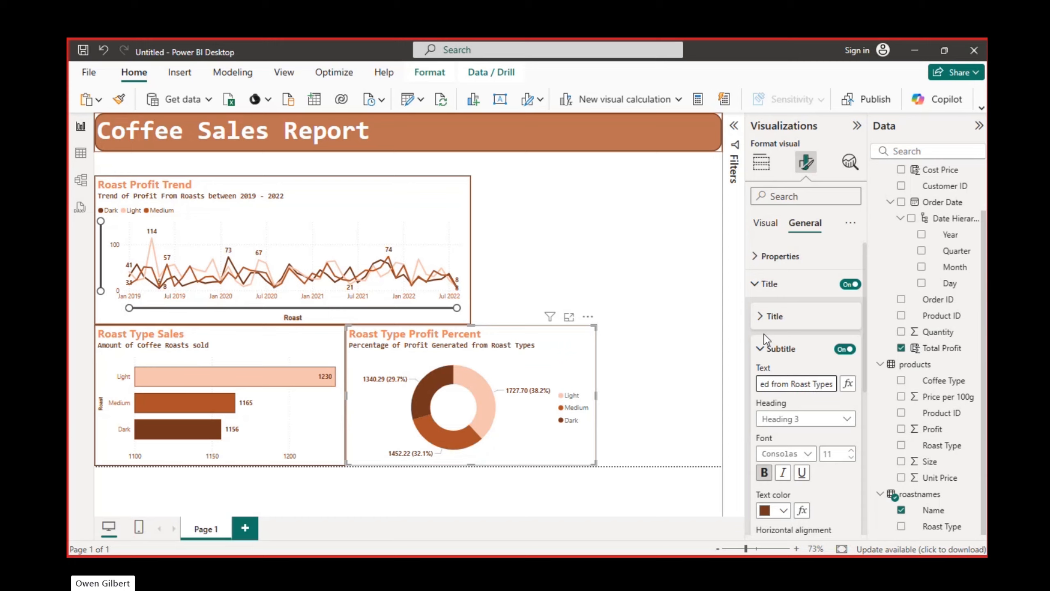
{"action": "left_click", "coordinate": [763, 350]}
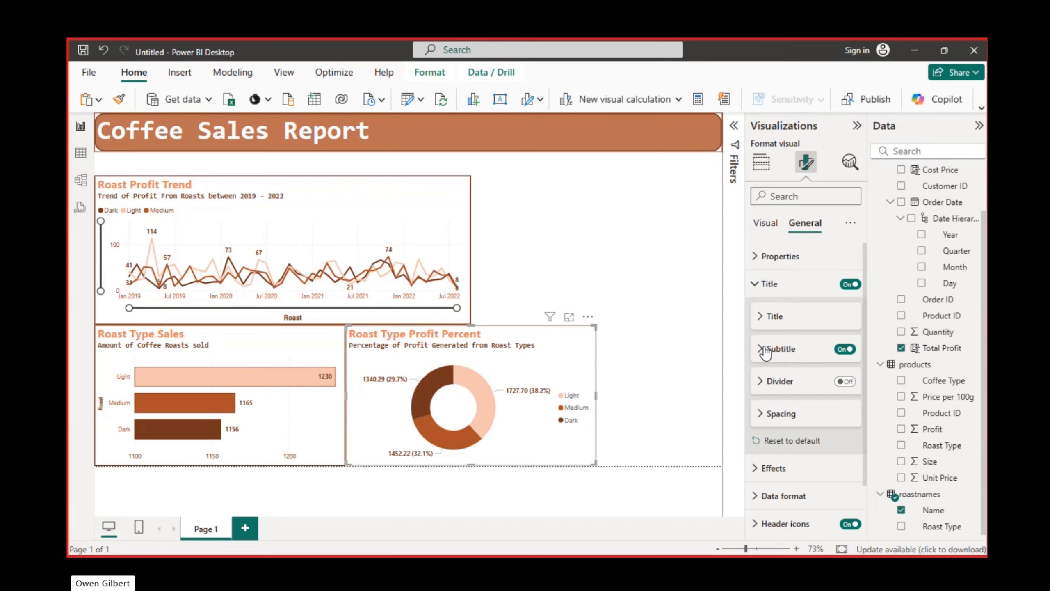
{"action": "left_click", "coordinate": [755, 284]}
Duplicate the Roast Type Sales bar chart, place the copy beside the Roast Profit Trend chart, and stretch it to the same height
{"action": "left_click", "coordinate": [761, 162]}
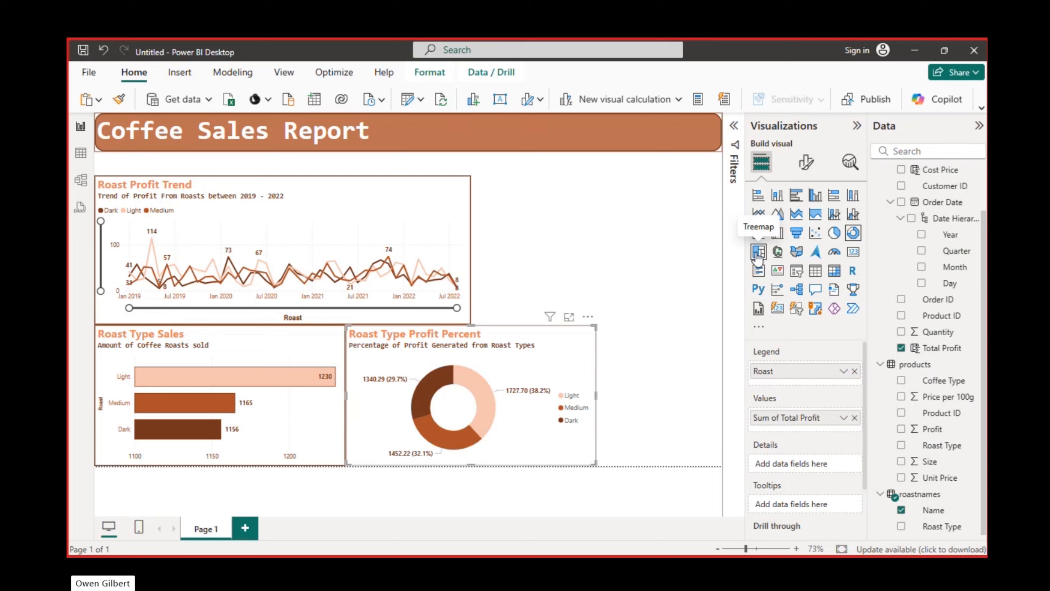
{"action": "left_click", "coordinate": [648, 286]}
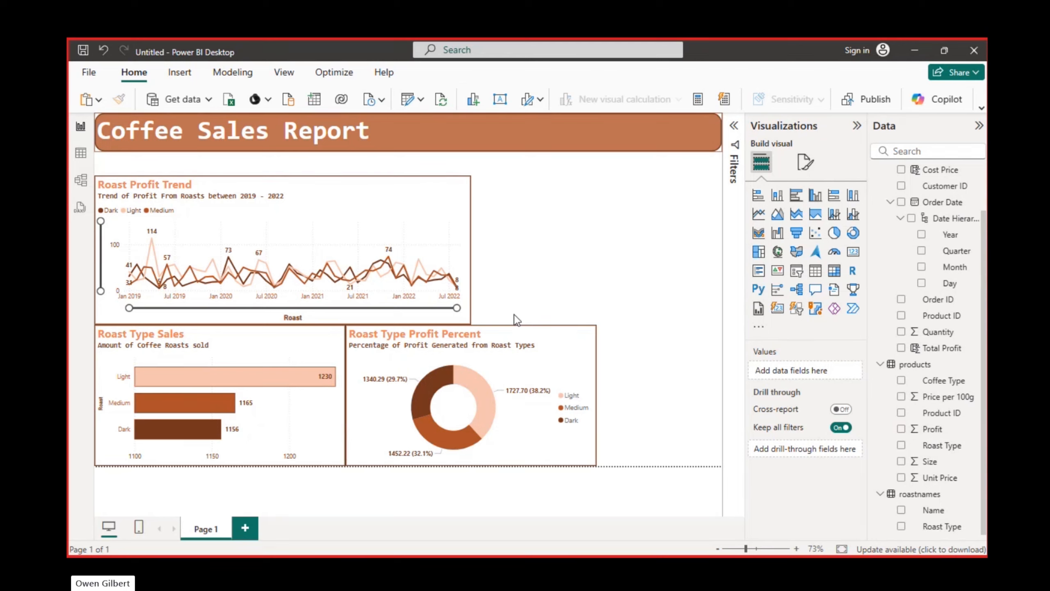
{"action": "left_click_drag", "start_coordinate": [117, 363], "coordinate": [122, 363]}
{"action": "left_click_drag", "start_coordinate": [217, 350], "coordinate": [651, 195]}
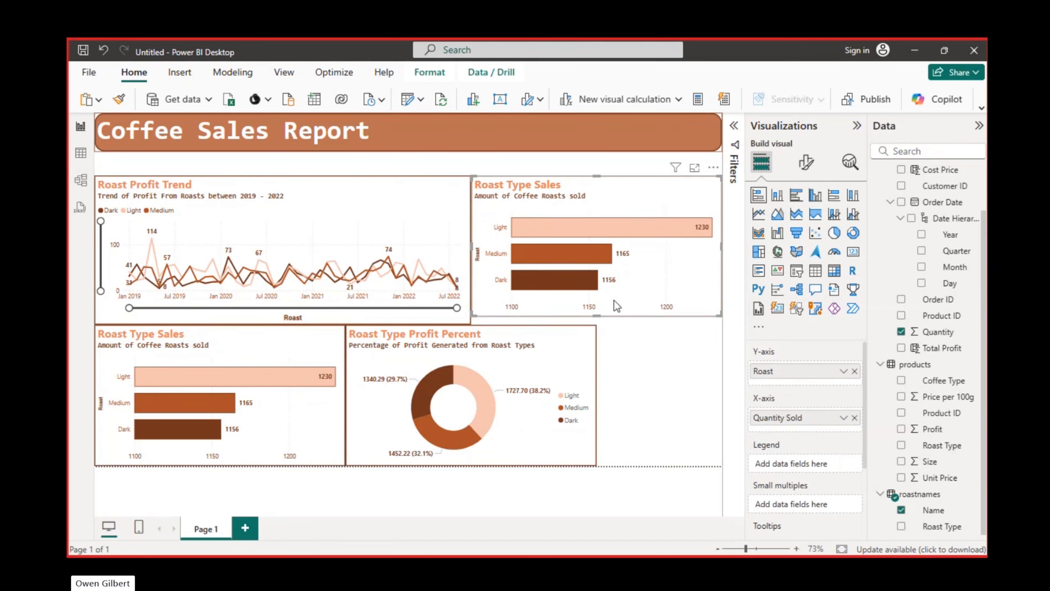
{"action": "left_click_drag", "start_coordinate": [598, 315], "coordinate": [597, 323]}
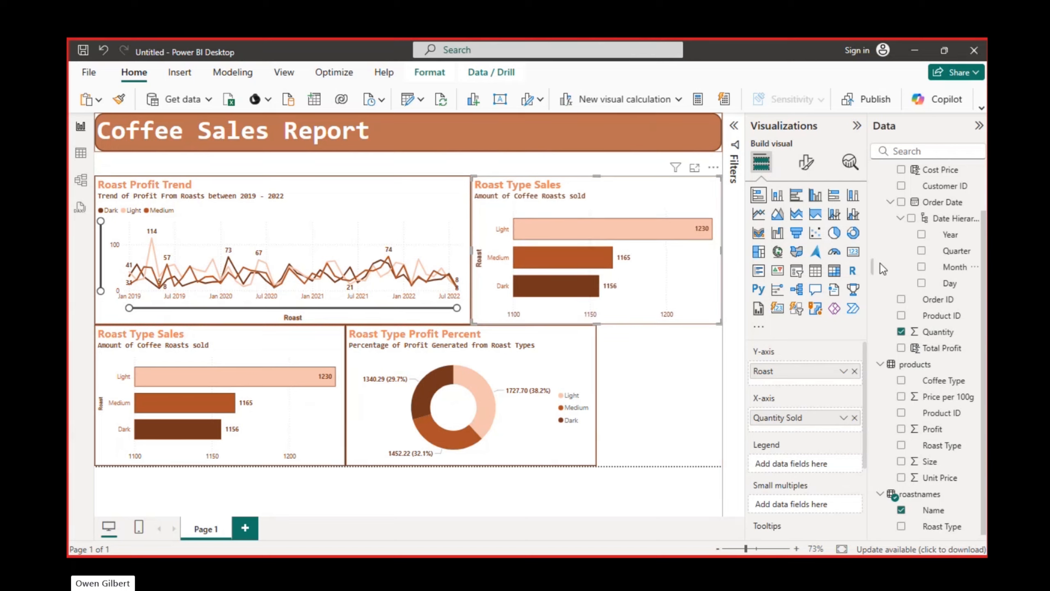
Try the copied chart as a treemap of quantity sold by roast, with the customers' Country field as details
{"action": "left_click", "coordinate": [757, 252]}
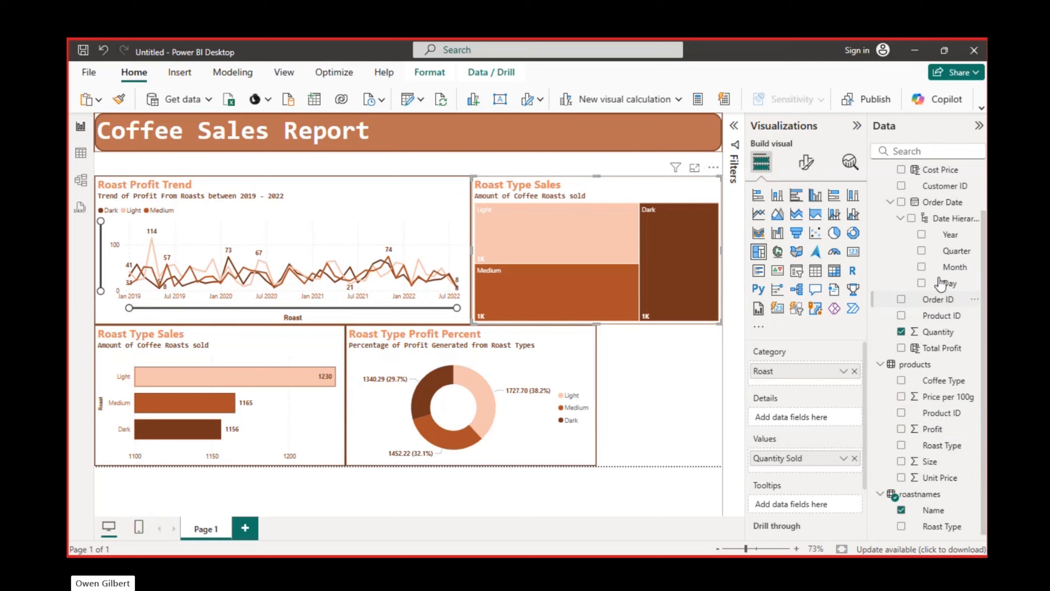
{"action": "scroll", "coordinate": [923, 234], "scroll_direction": "up", "scroll_amount": 2}
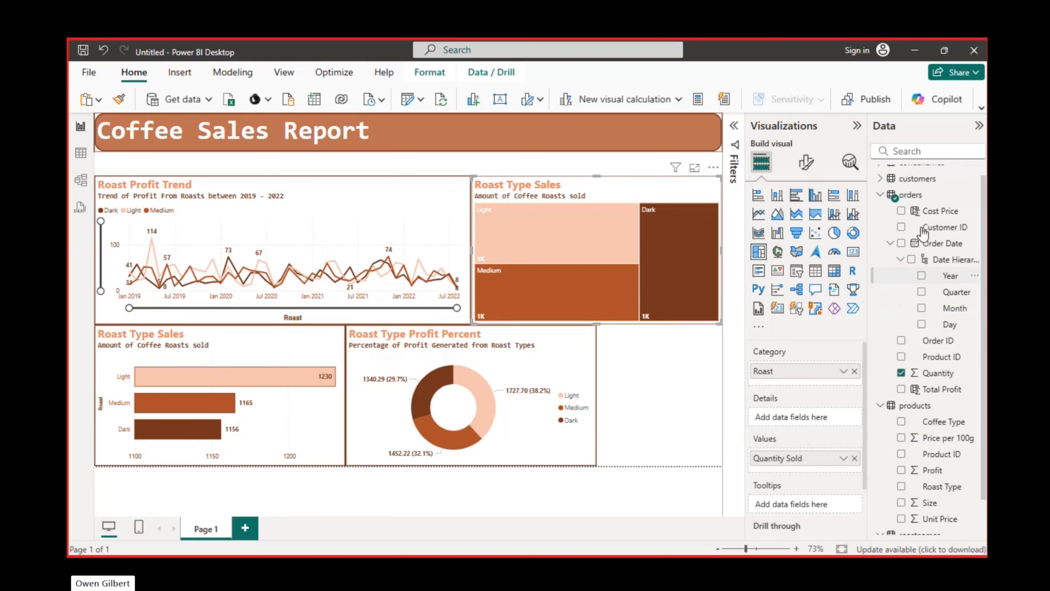
{"action": "left_click", "coordinate": [890, 244]}
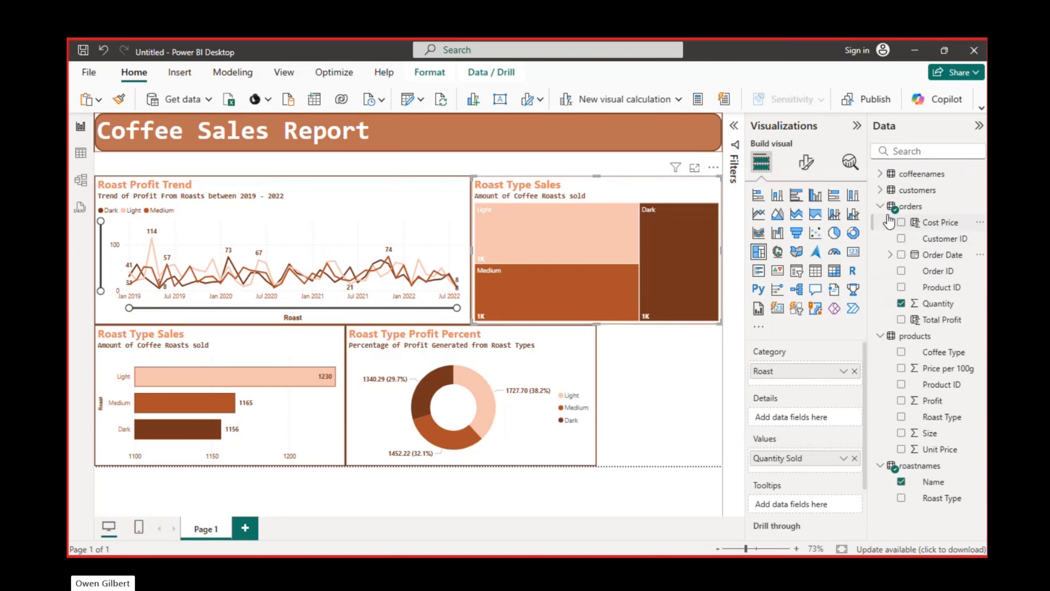
{"action": "left_click", "coordinate": [880, 204]}
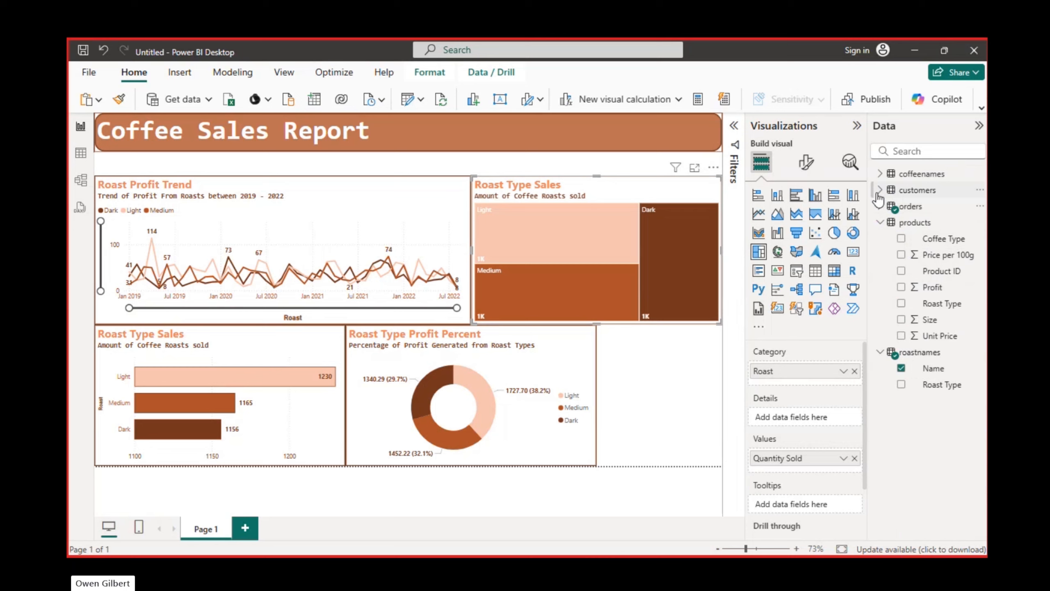
{"action": "left_click", "coordinate": [881, 191]}
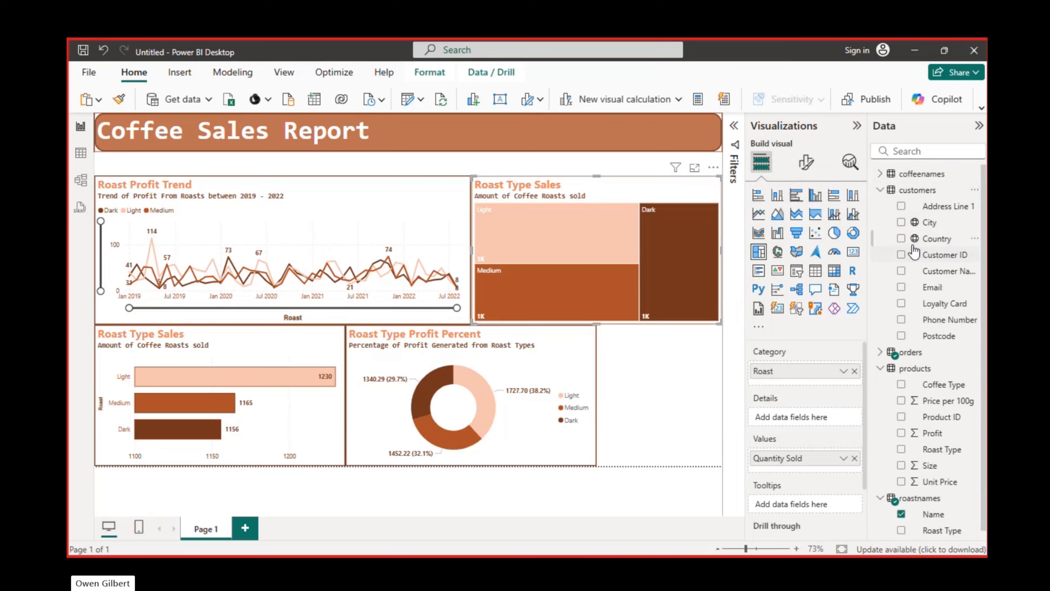
{"action": "left_click_drag", "start_coordinate": [920, 248], "coordinate": [795, 425]}
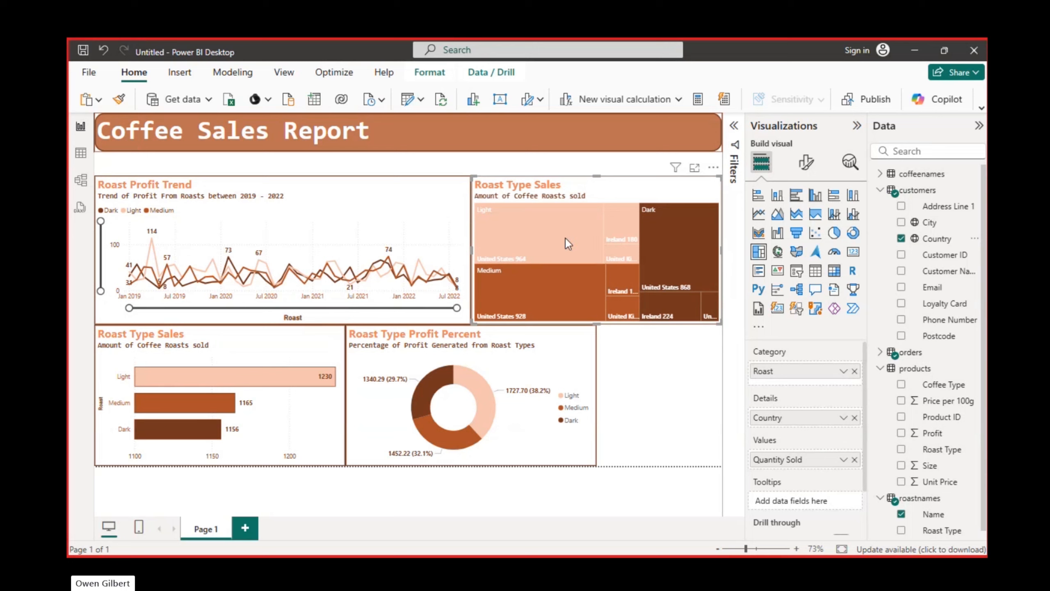
{"action": "mouse_move", "coordinate": [633, 288]}
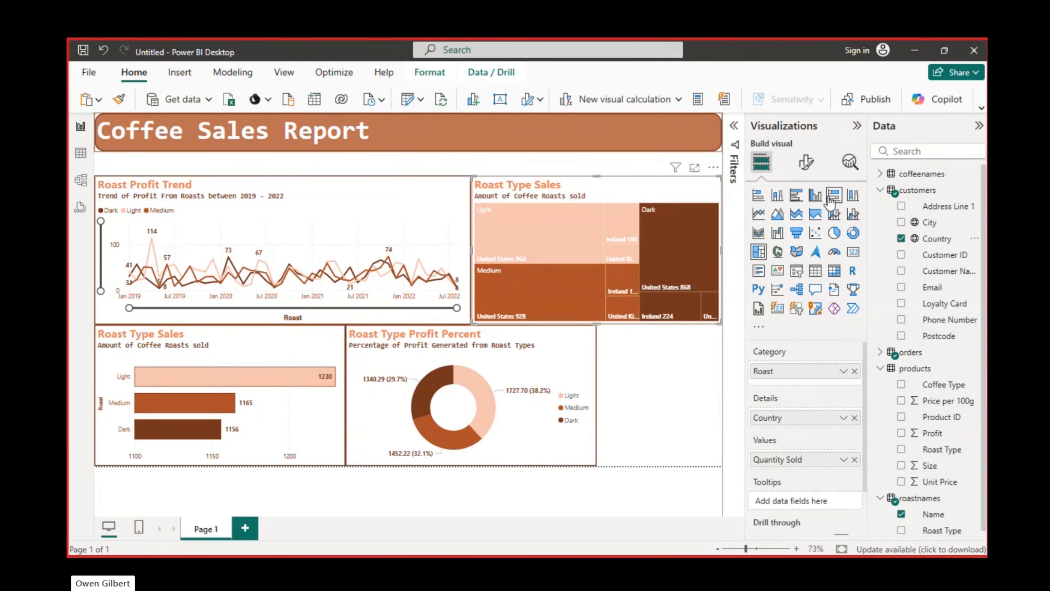
Convert the copied visual to a stacked column chart, remove Country from it, and use Roast as the legend instead of the X-axis
{"action": "left_click", "coordinate": [777, 197]}
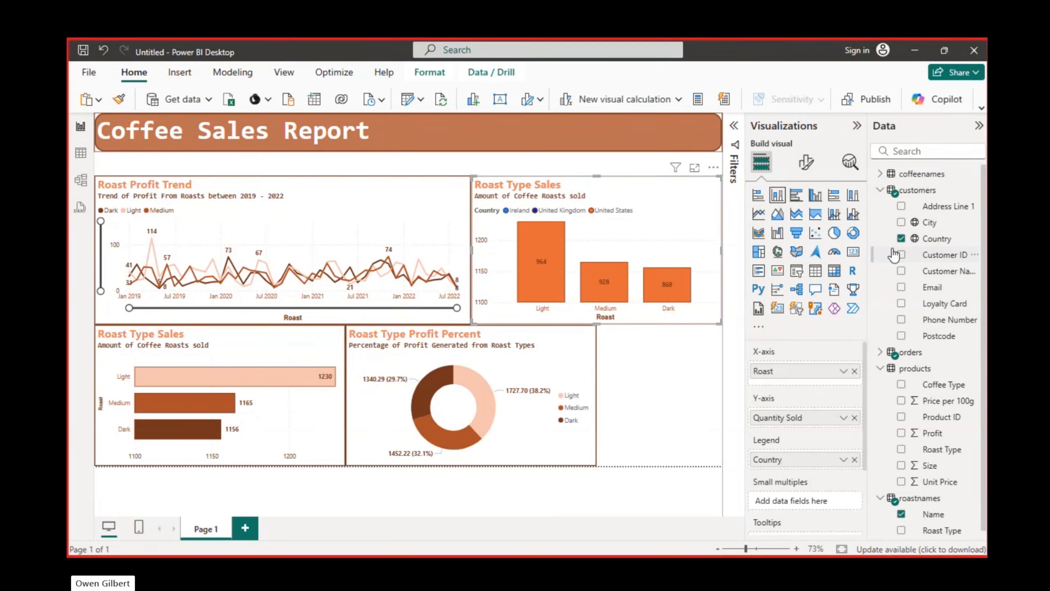
{"action": "left_click", "coordinate": [901, 239]}
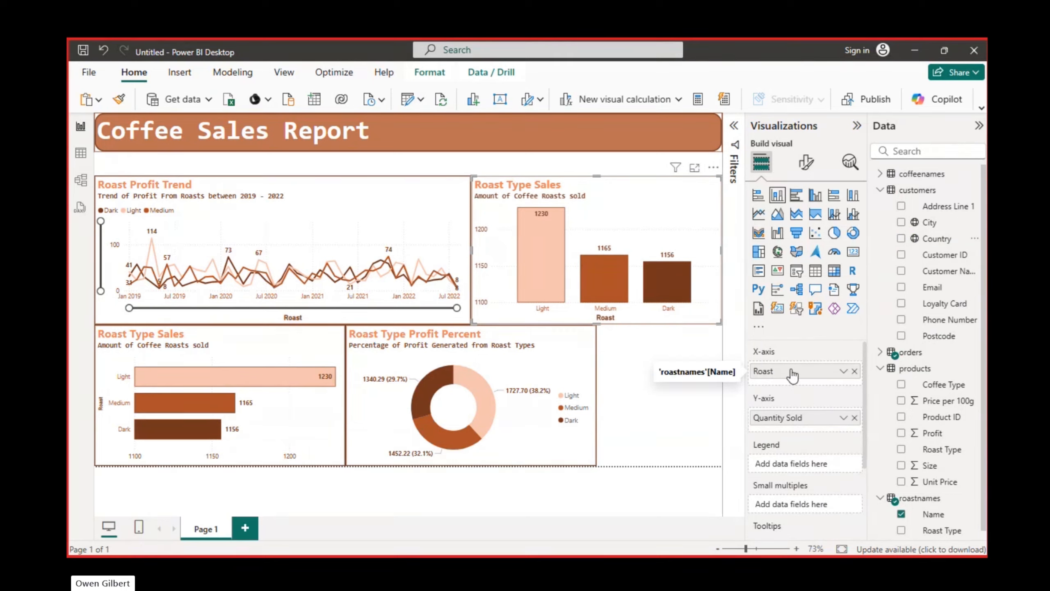
{"action": "left_click_drag", "start_coordinate": [792, 375], "coordinate": [800, 466]}
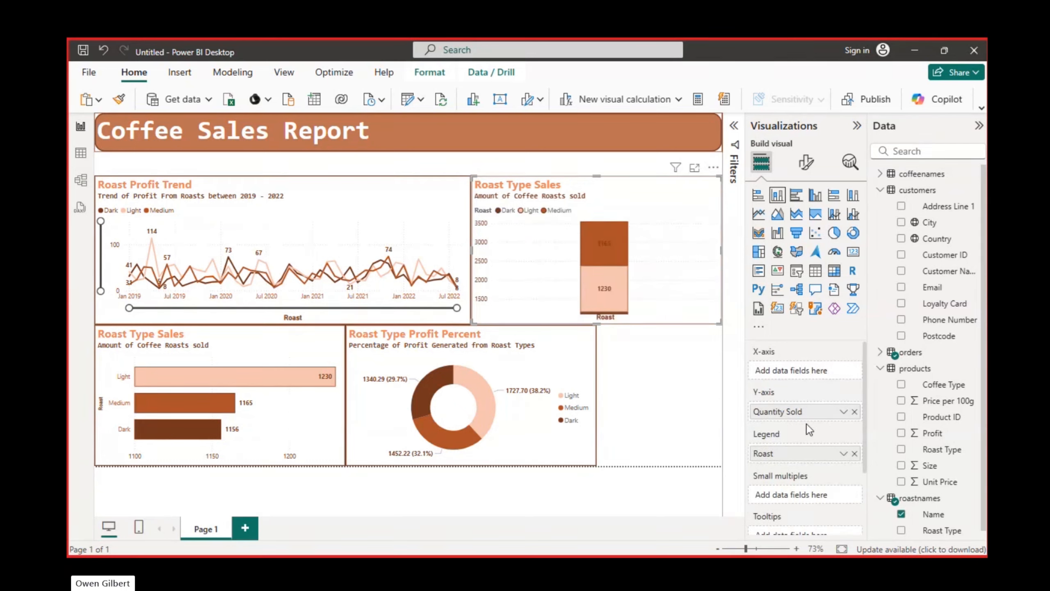
Try Customer ID on the stacked column chart's X-axis, and replace it with Customer Name
{"action": "left_click", "coordinate": [902, 255]}
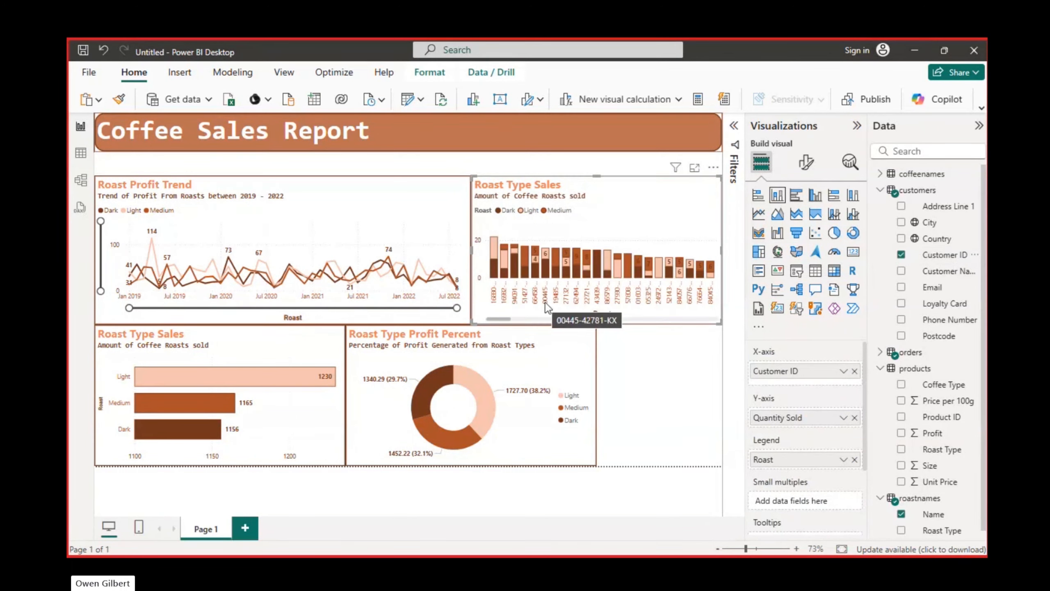
{"action": "left_click", "coordinate": [902, 256]}
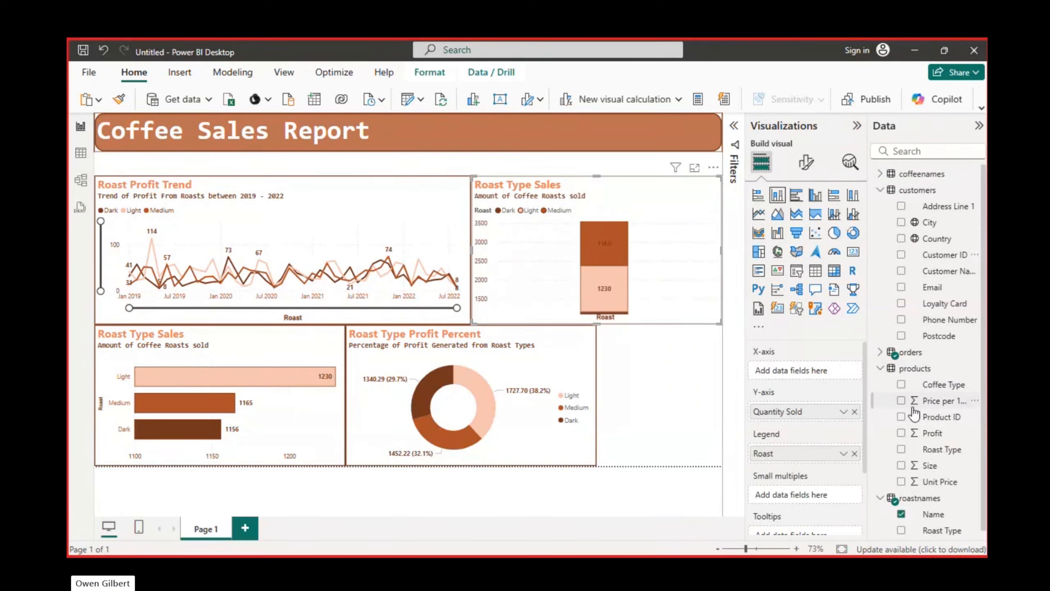
{"action": "scroll", "coordinate": [914, 414], "scroll_direction": "down", "scroll_amount": 1}
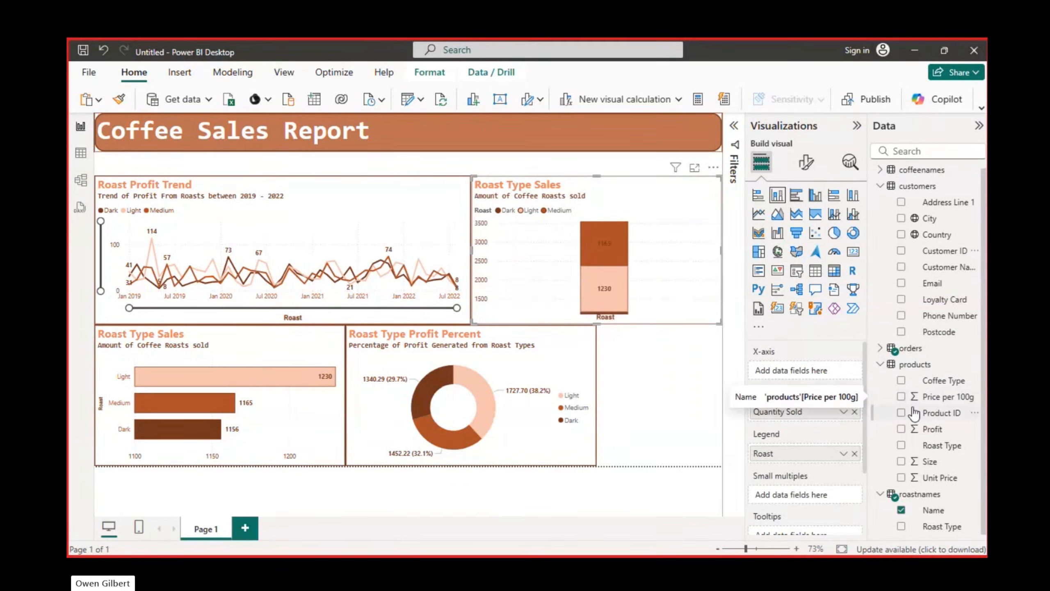
{"action": "left_click", "coordinate": [901, 267]}
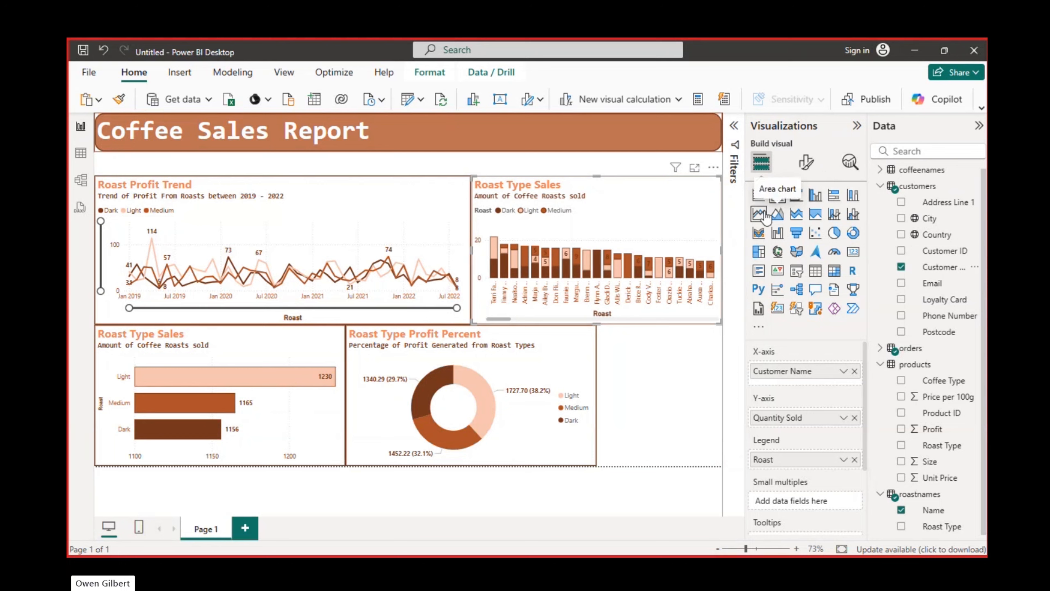
Examine the stacked column chart's filters, including the condition options available for Quantity Sold
{"action": "left_click", "coordinate": [734, 126]}
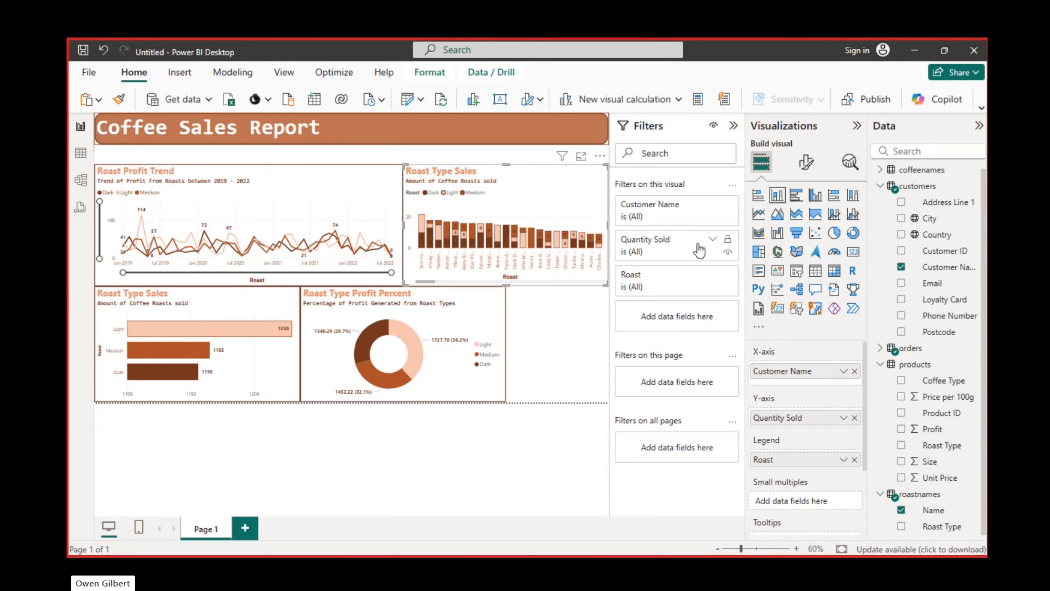
{"action": "left_click", "coordinate": [714, 240]}
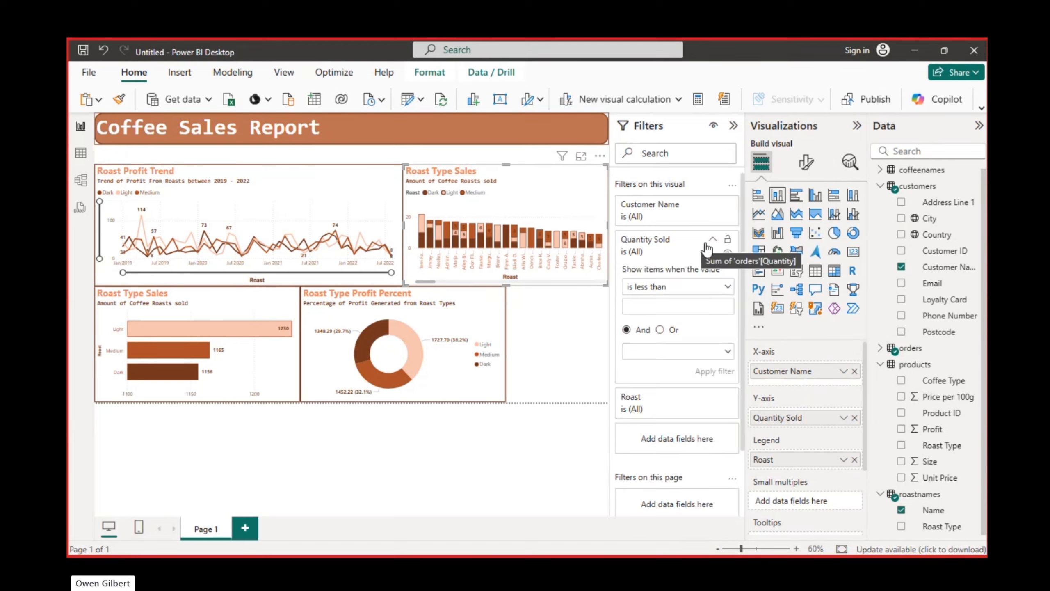
{"action": "left_click", "coordinate": [727, 287]}
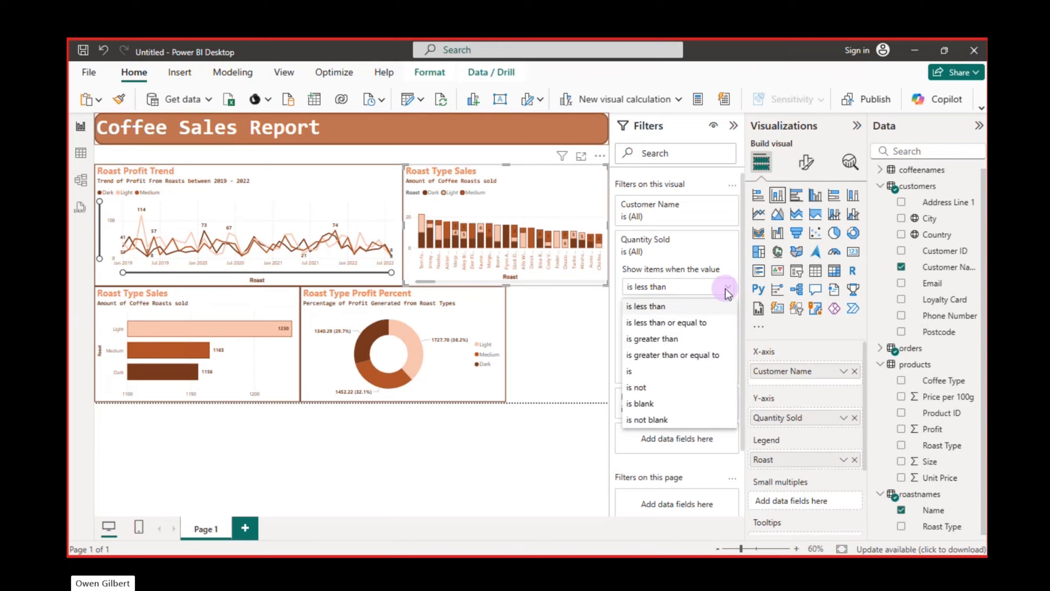
{"action": "left_click", "coordinate": [727, 289]}
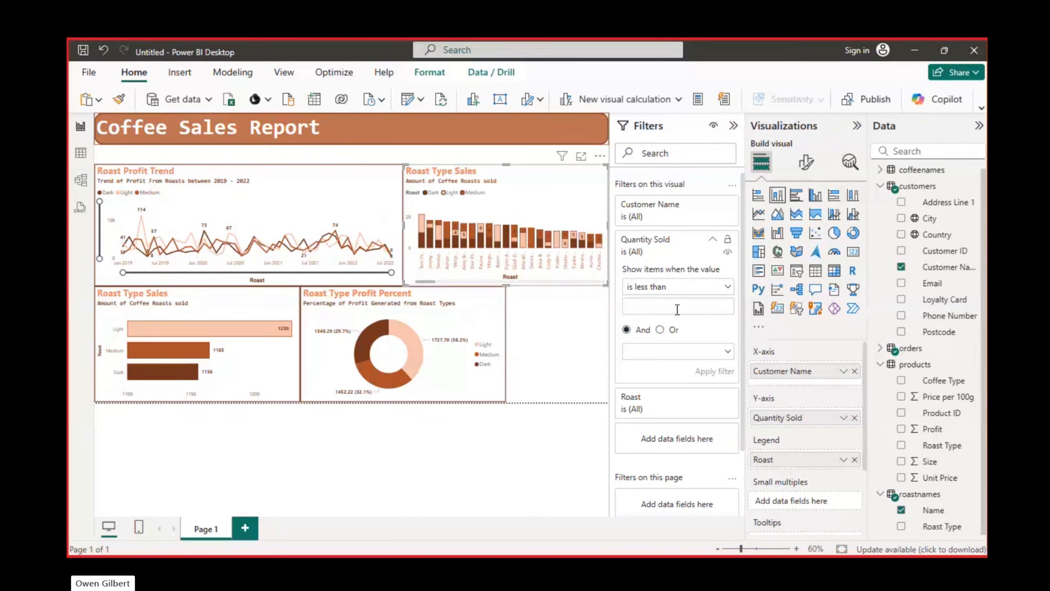
{"action": "left_click", "coordinate": [727, 290]}
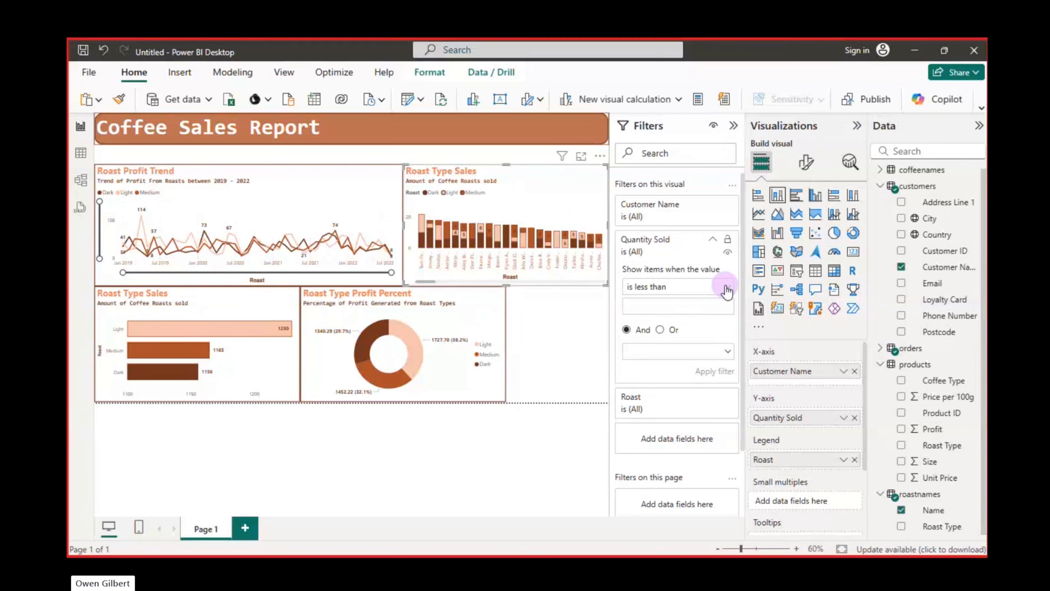
{"action": "left_click", "coordinate": [722, 251]}
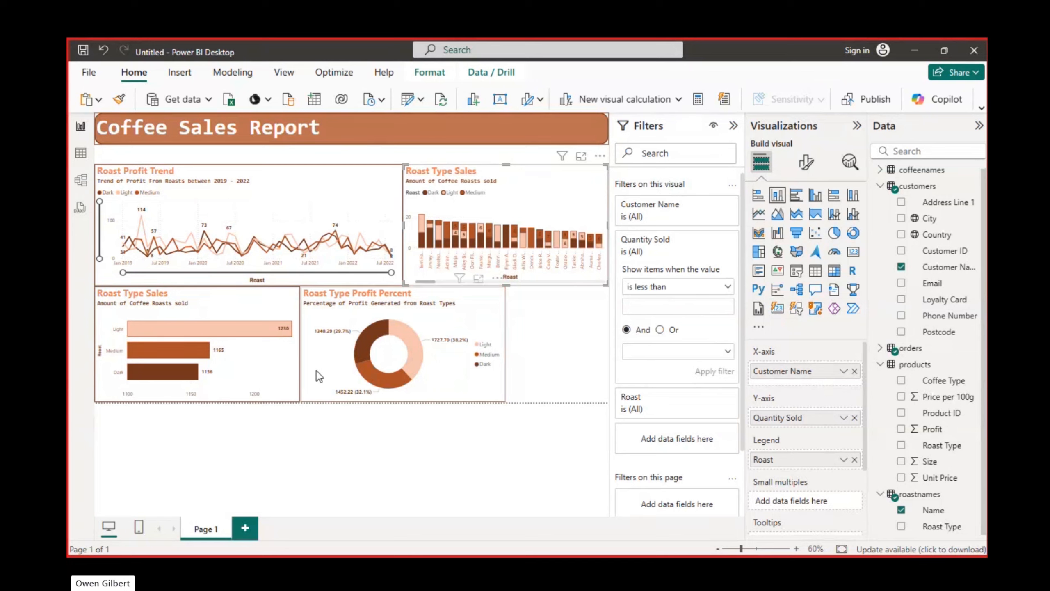
{"action": "scroll", "coordinate": [710, 483], "scroll_direction": "down", "scroll_amount": 3}
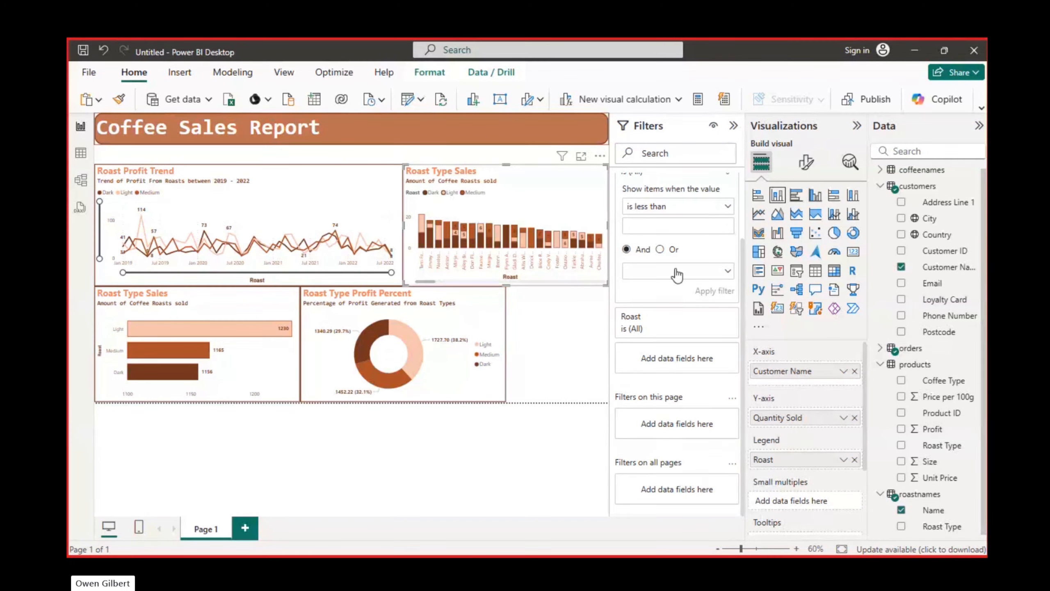
{"action": "scroll", "coordinate": [677, 275], "scroll_direction": "up", "scroll_amount": 2}
{"action": "scroll", "coordinate": [677, 275], "scroll_direction": "up", "scroll_amount": 1}
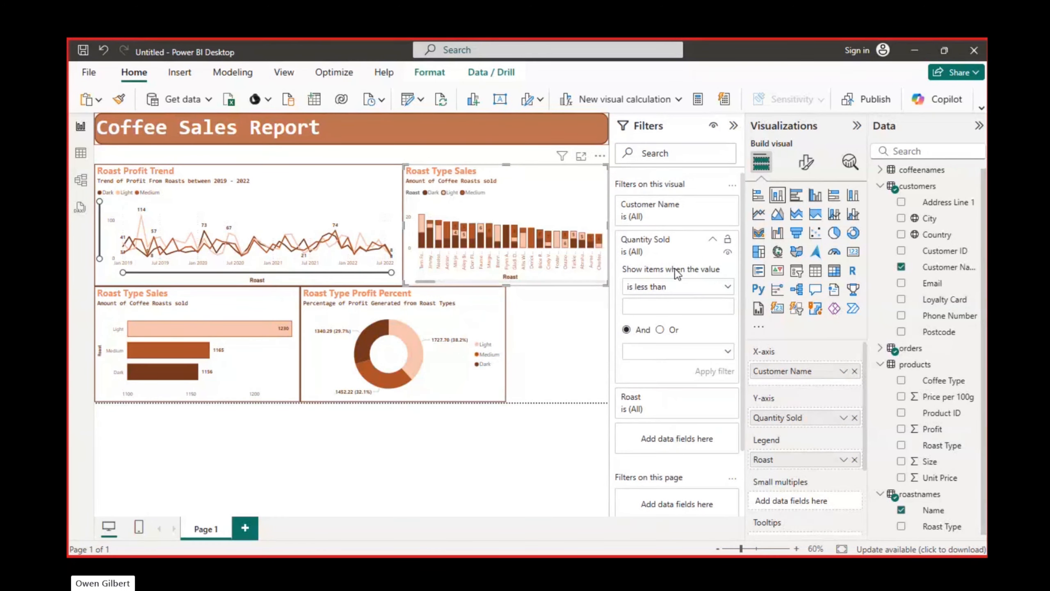
{"action": "left_click", "coordinate": [711, 242]}
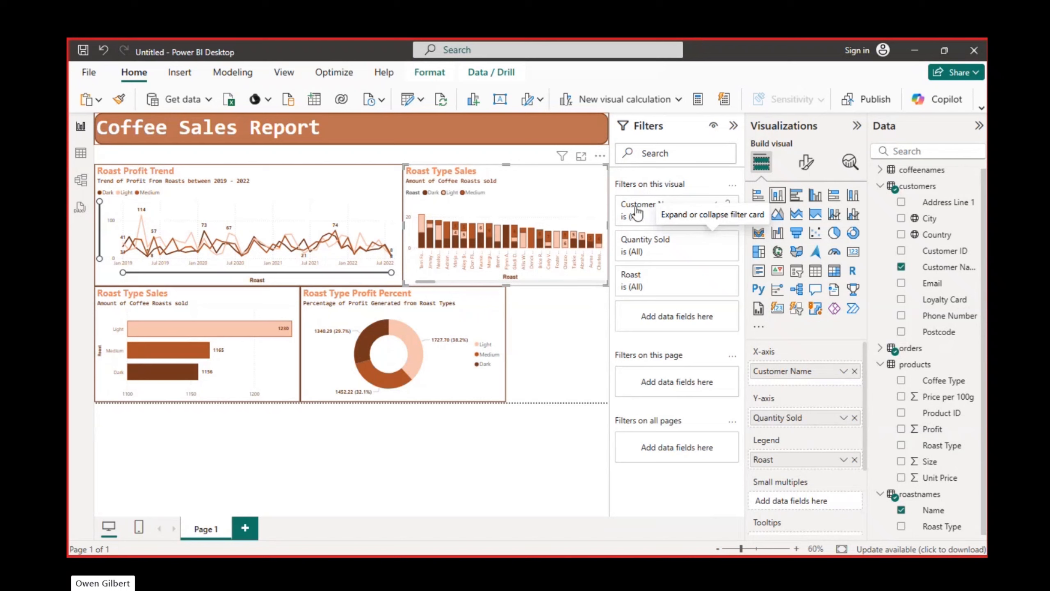
Filter the stacked column chart's Customer Name to the top 5 by Sum of Quantity using a Top N filter
{"action": "left_click", "coordinate": [712, 205]}
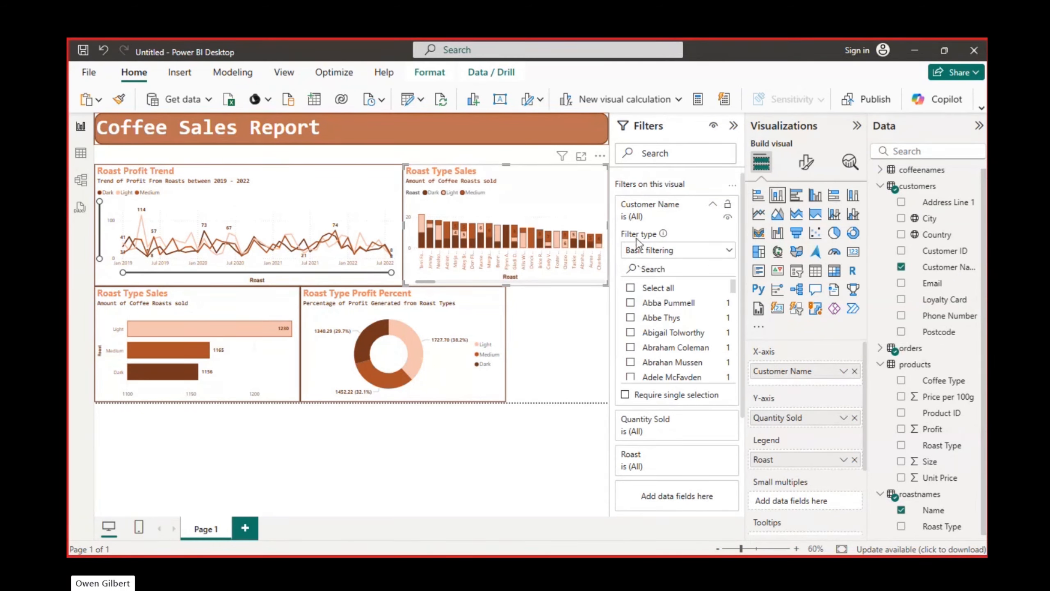
{"action": "left_click_drag", "start_coordinate": [733, 287], "coordinate": [733, 260]}
{"action": "left_click", "coordinate": [731, 251]}
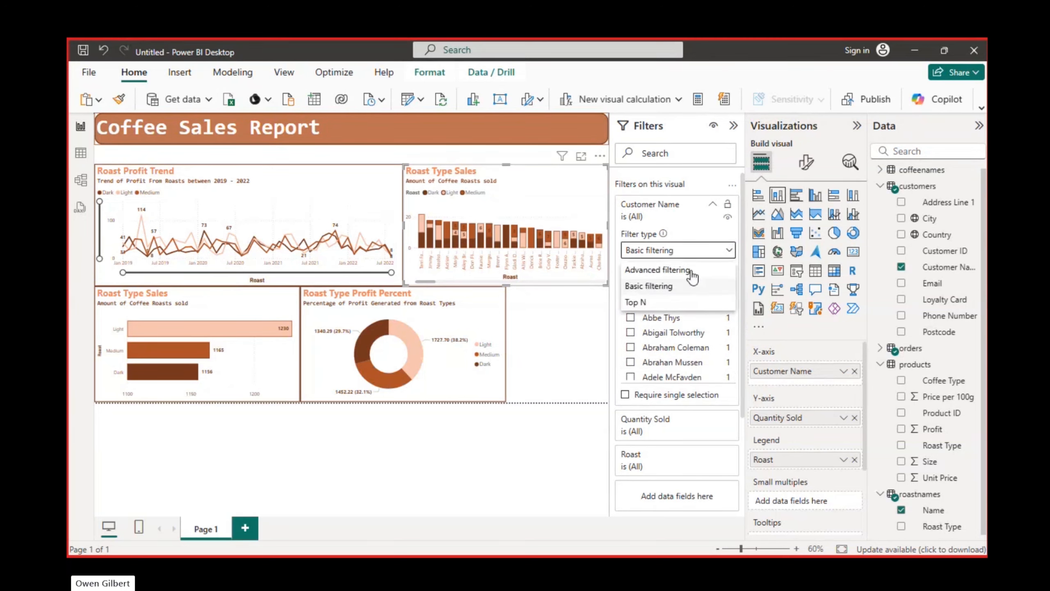
{"action": "left_click", "coordinate": [651, 303]}
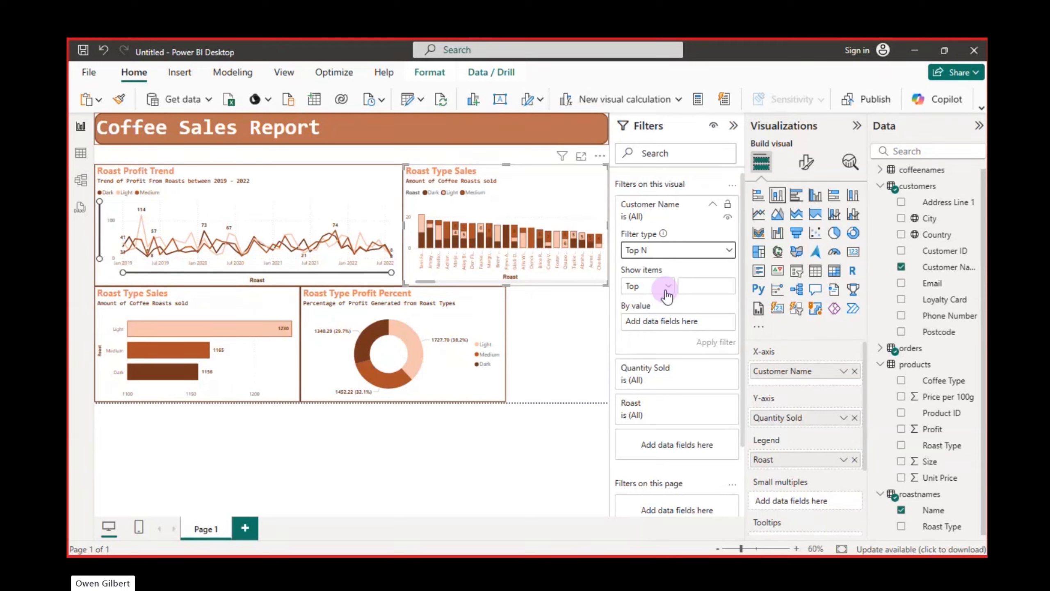
{"action": "left_click", "coordinate": [701, 288]}
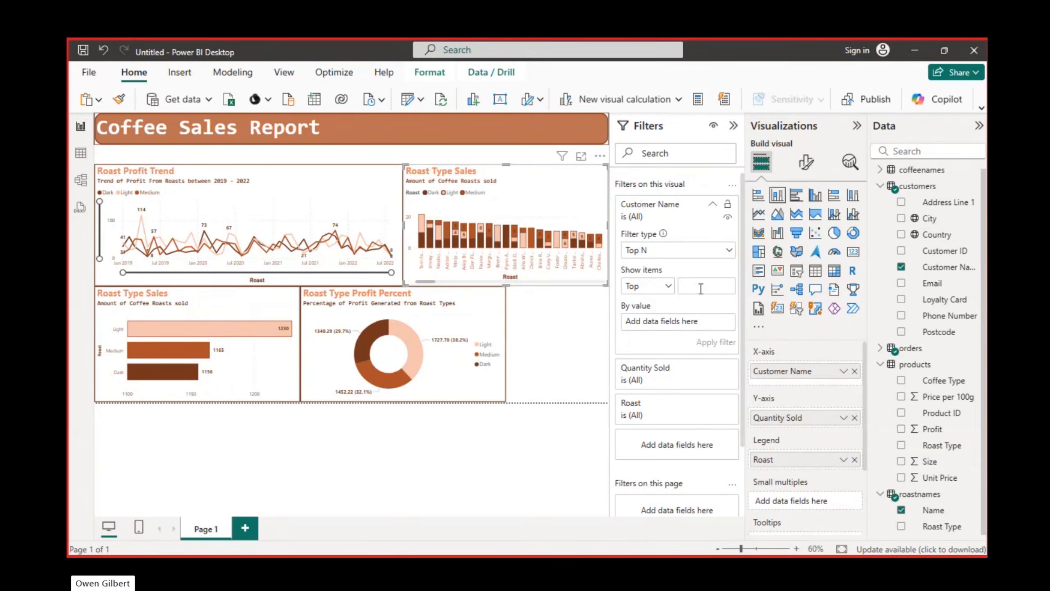
{"action": "type", "text": "5"}
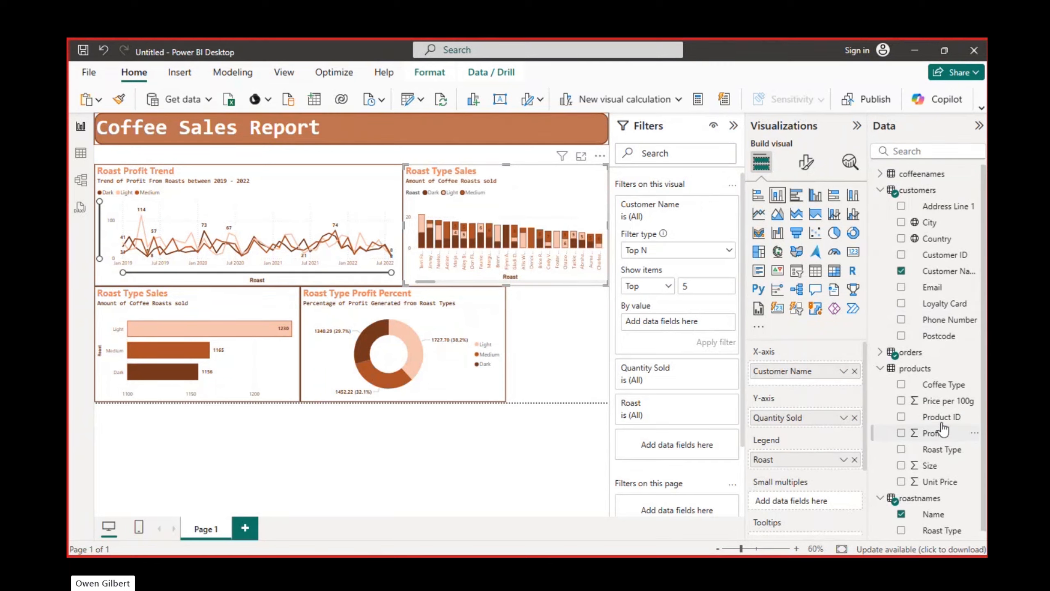
{"action": "left_click", "coordinate": [881, 349]}
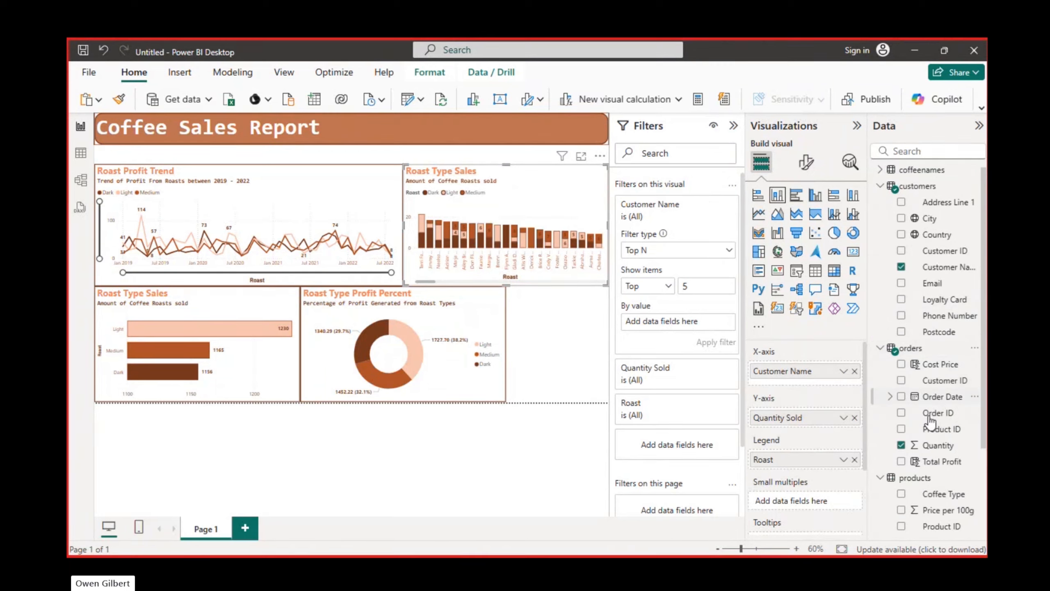
{"action": "left_click_drag", "start_coordinate": [939, 446], "coordinate": [686, 324]}
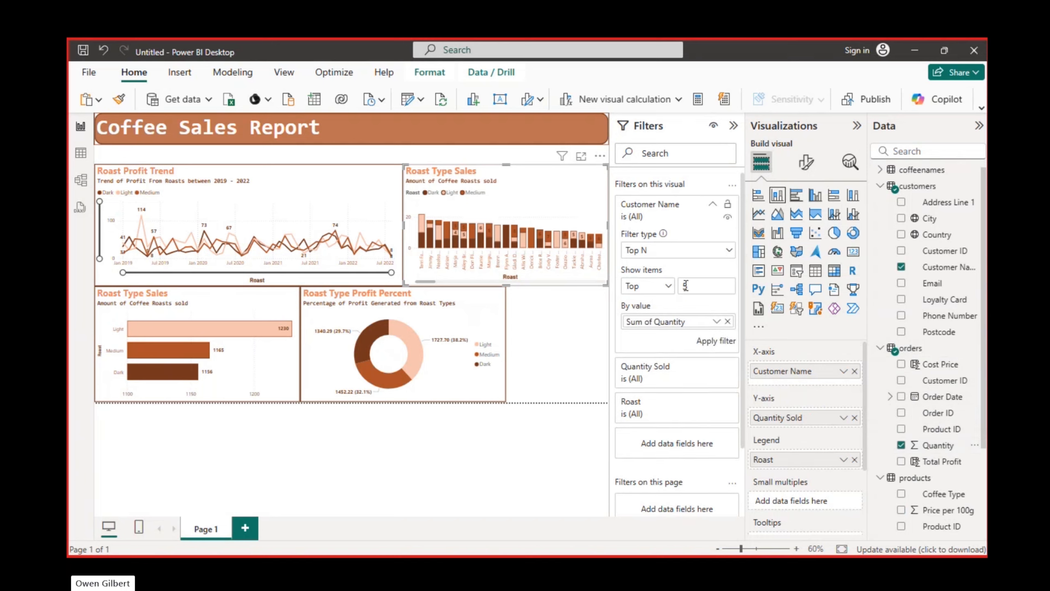
{"action": "left_click", "coordinate": [709, 344]}
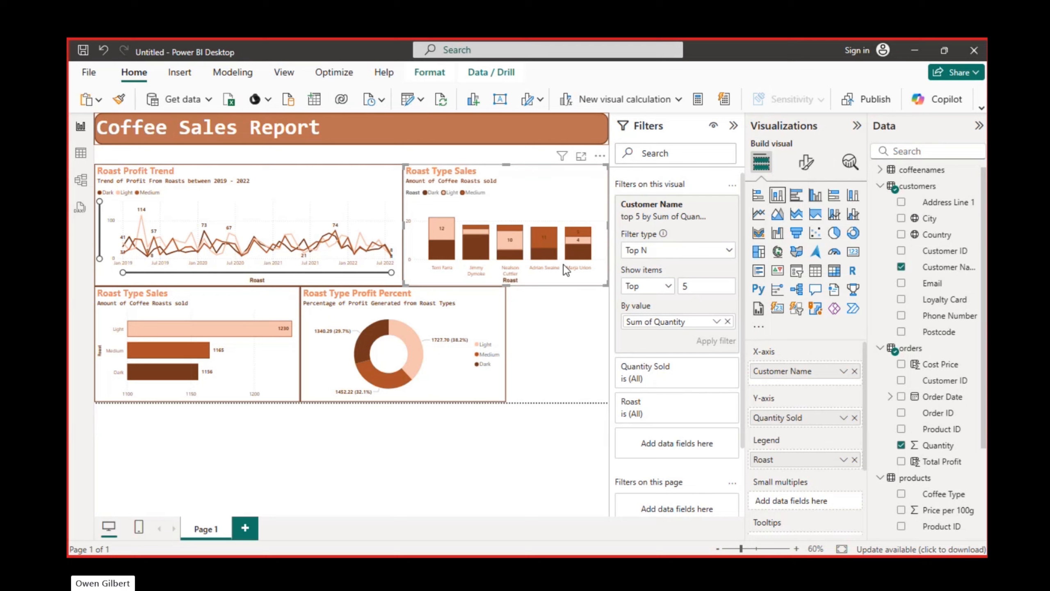
Replace the Top N filter's ranking value with Sum of Total Profit from the orders table, apply it, and collapse the filters pane
{"action": "left_click", "coordinate": [728, 322]}
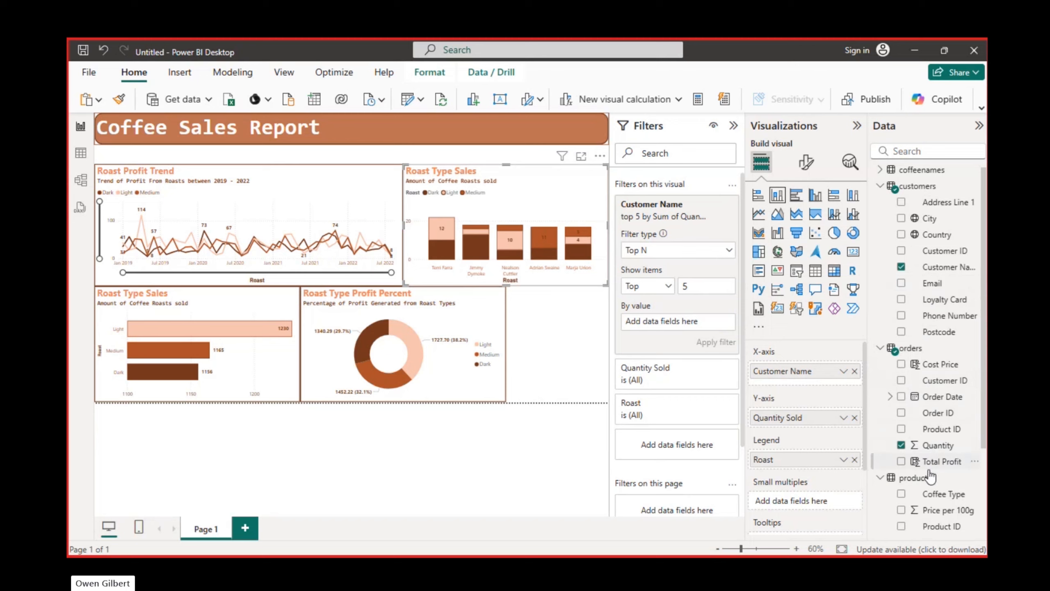
{"action": "scroll", "coordinate": [913, 459], "scroll_direction": "down", "scroll_amount": 1}
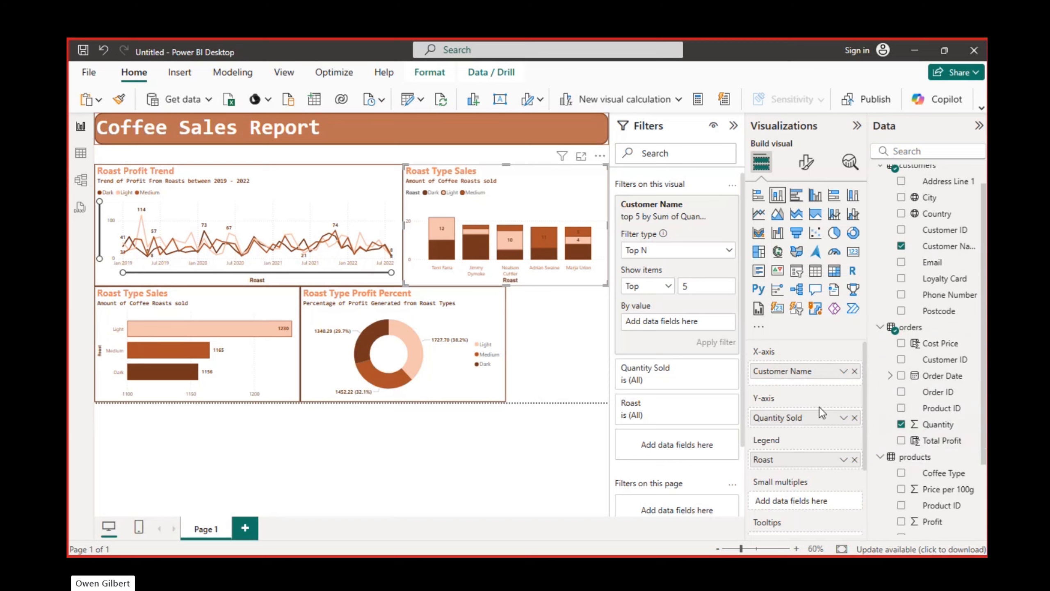
{"action": "left_click_drag", "start_coordinate": [943, 440], "coordinate": [697, 324]}
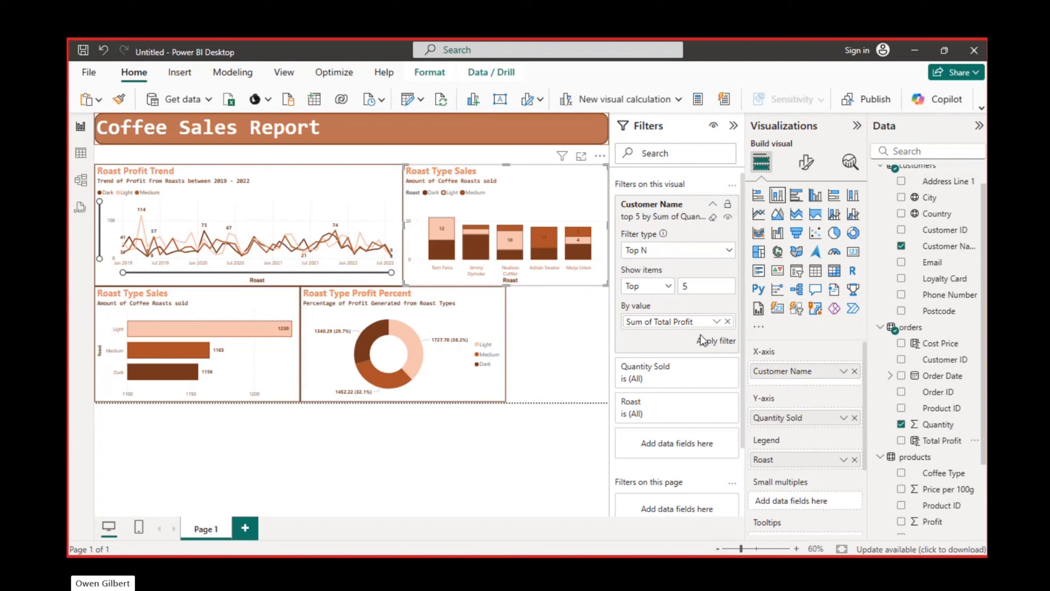
{"action": "left_click", "coordinate": [702, 338]}
{"action": "mouse_move", "coordinate": [506, 227]}
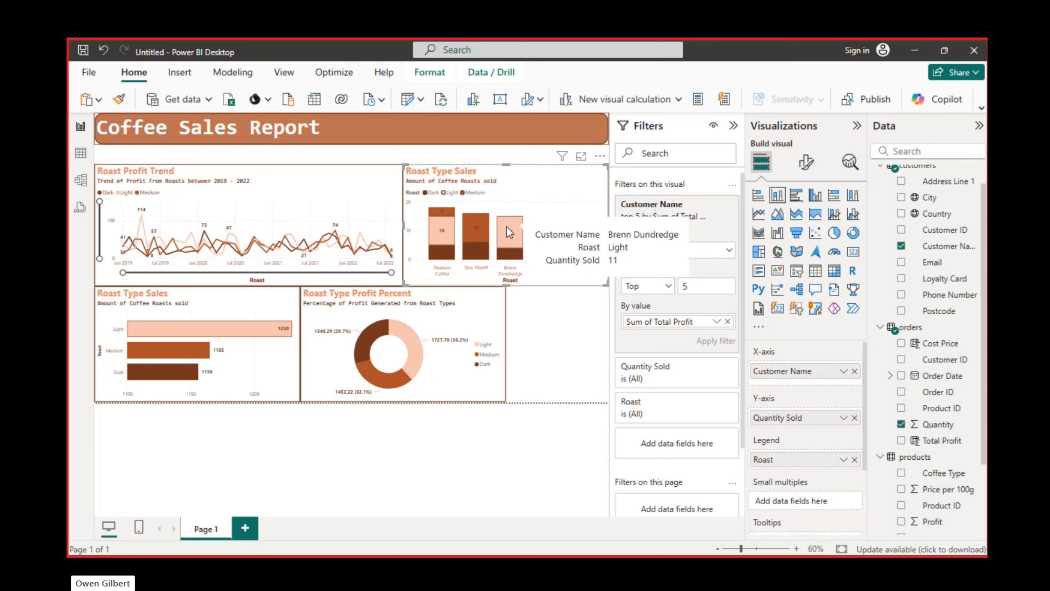
{"action": "left_click", "coordinate": [733, 126]}
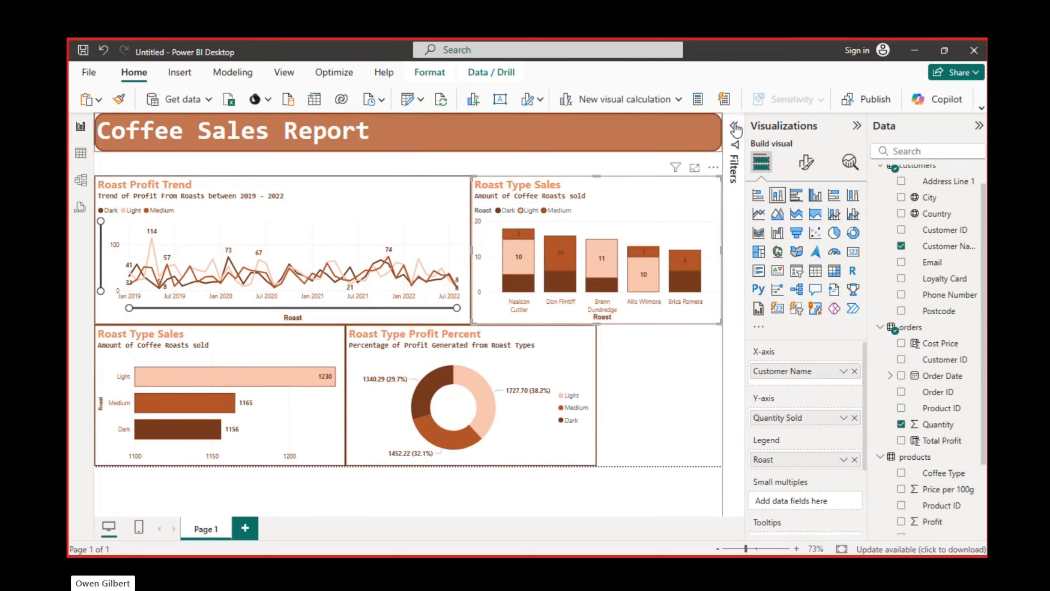
Move the profit donut out of the way, place the stacked column chart in the report page's lower-right corner, and make it taller
{"action": "mouse_move", "coordinate": [537, 292]}
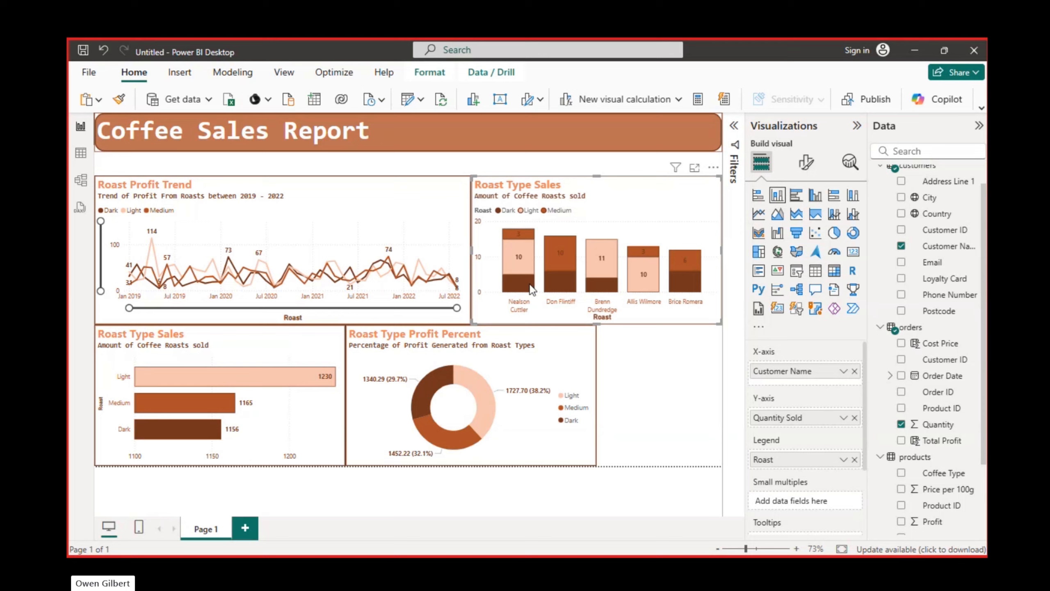
{"action": "mouse_move", "coordinate": [559, 260]}
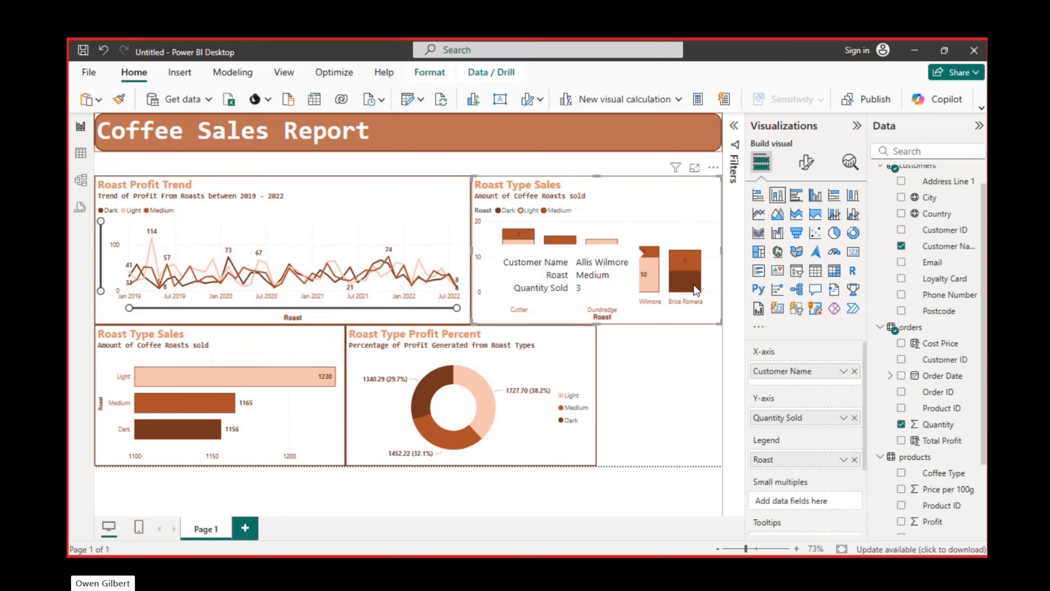
{"action": "left_click", "coordinate": [521, 236]}
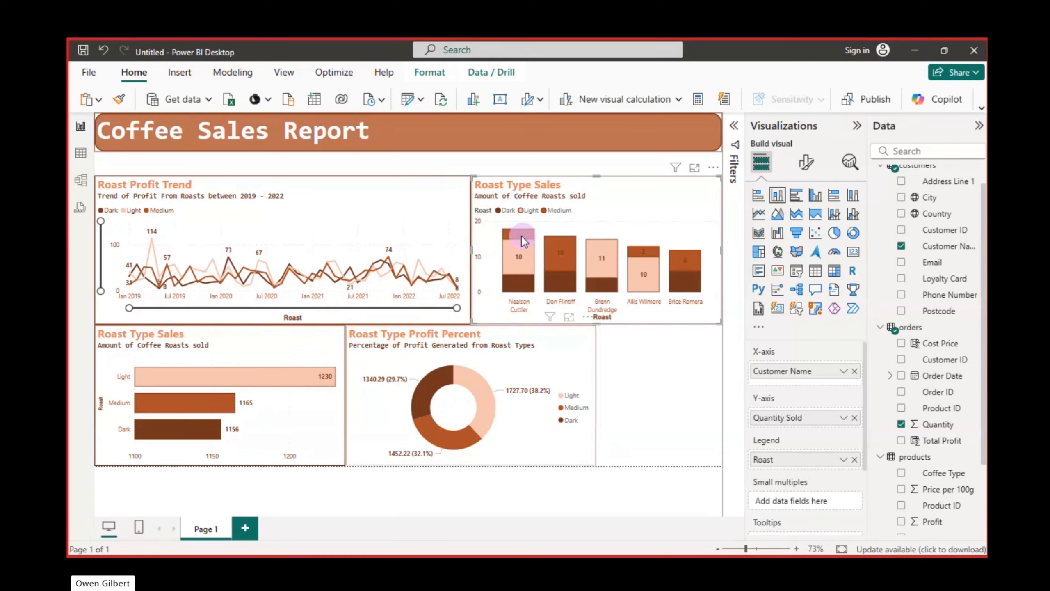
{"action": "left_click_drag", "start_coordinate": [573, 347], "coordinate": [433, 172]}
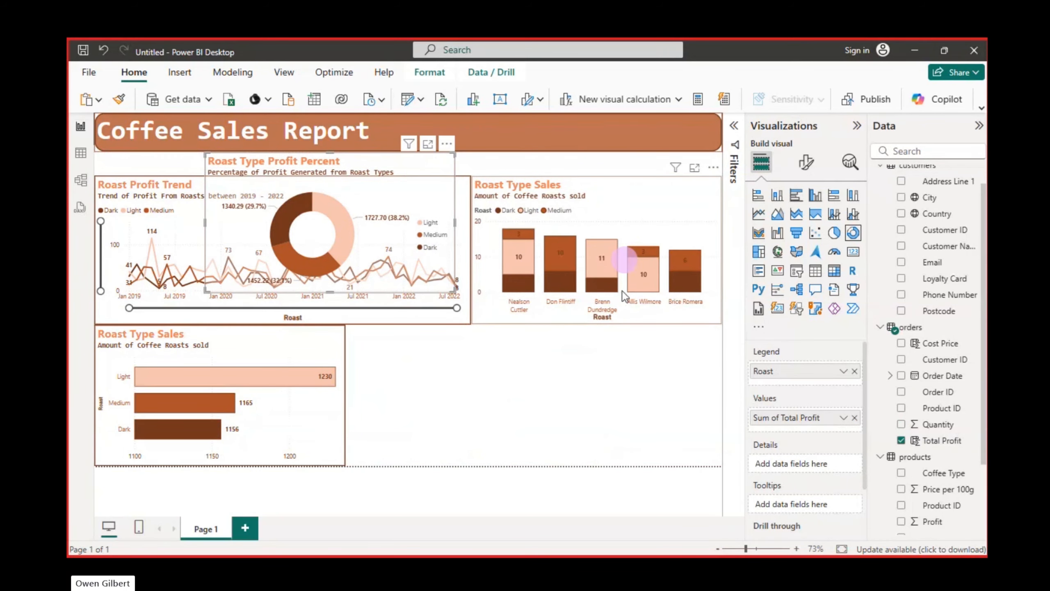
{"action": "left_click_drag", "start_coordinate": [622, 290], "coordinate": [628, 367]}
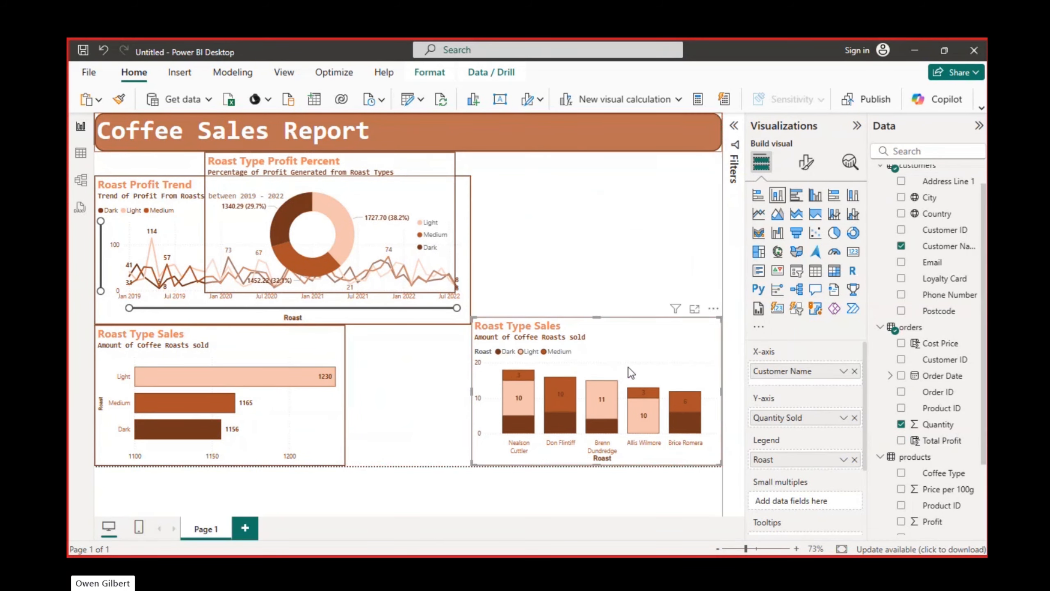
{"action": "left_click_drag", "start_coordinate": [596, 321], "coordinate": [612, 243]}
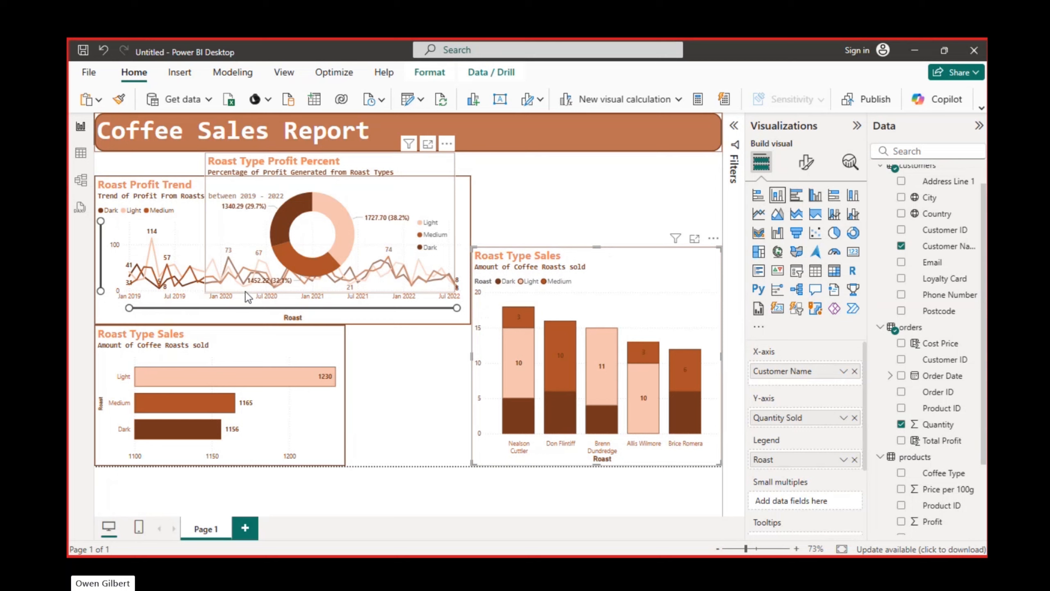
Narrow the roast sales bar chart slightly and collapse the remaining side panes to enlarge the report canvas
{"action": "left_click", "coordinate": [317, 357]}
{"action": "left_click_drag", "start_coordinate": [344, 398], "coordinate": [337, 398]}
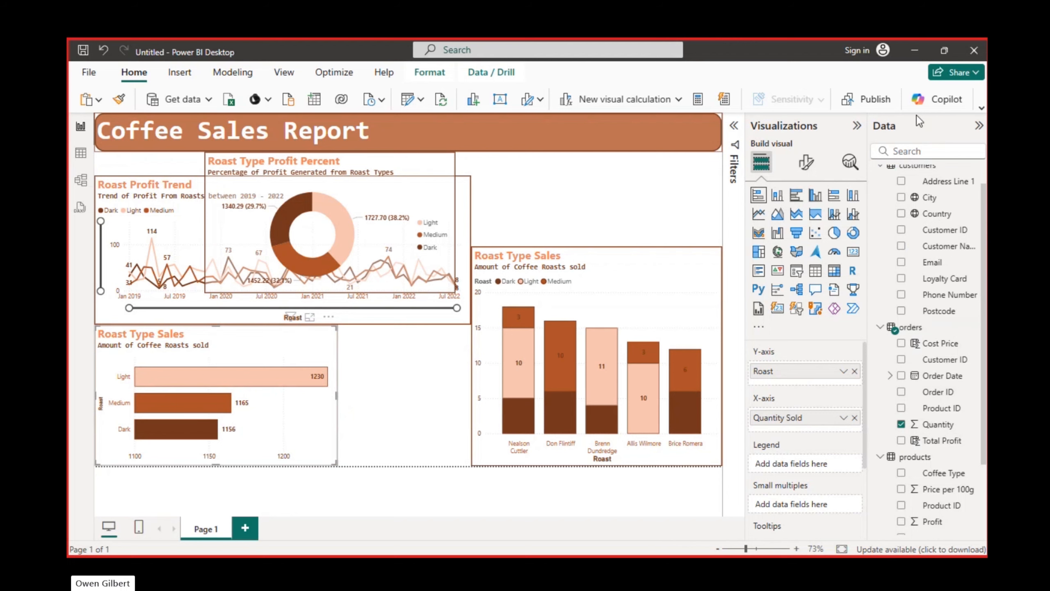
{"action": "left_click", "coordinate": [857, 125]}
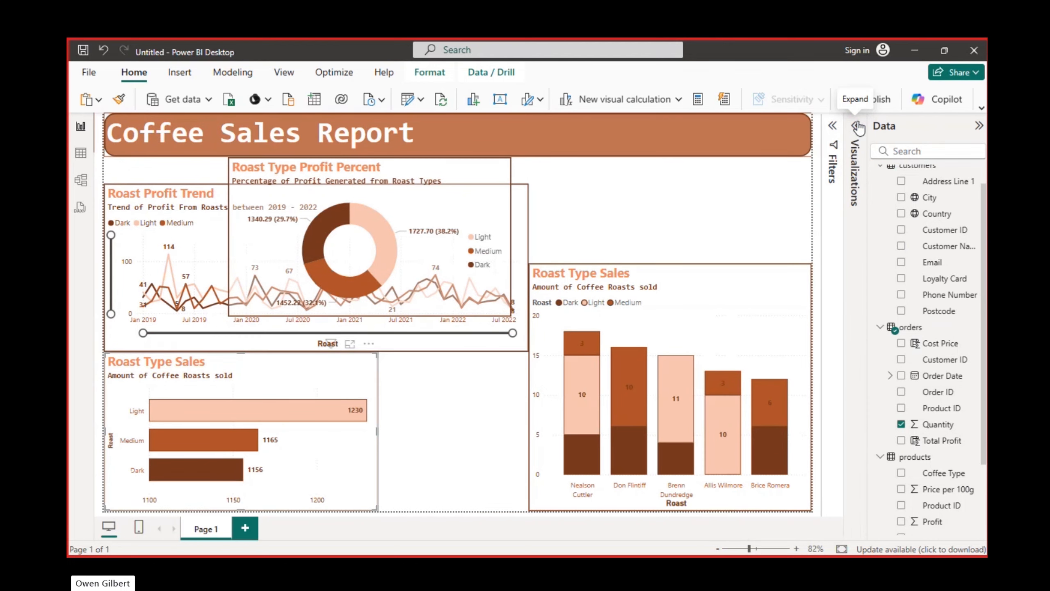
{"action": "left_click", "coordinate": [979, 126]}
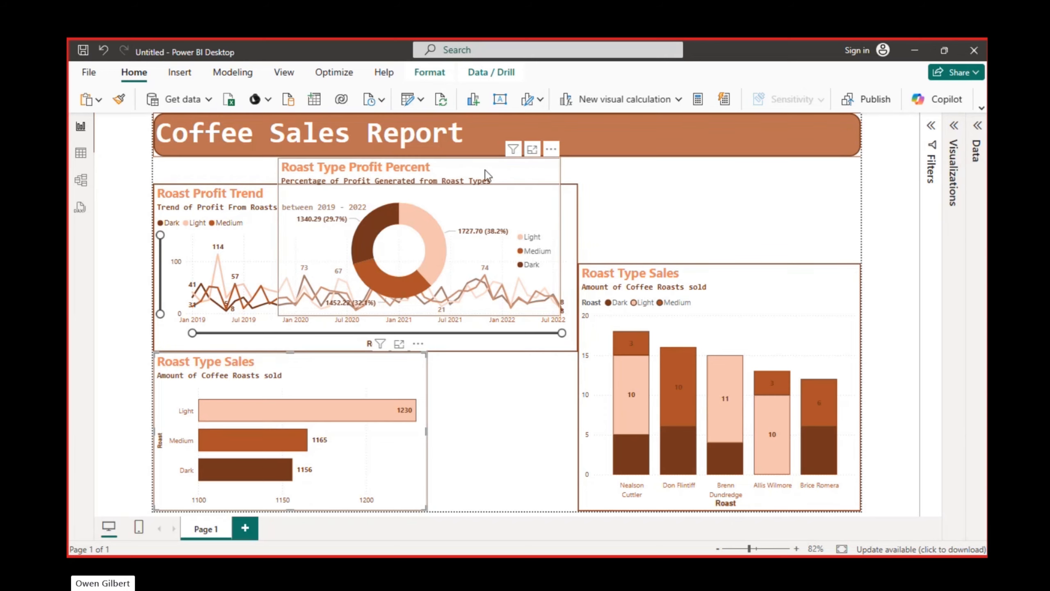
Narrow the stacked column chart, and fit the profit donut between it and the bar chart without overlap
{"action": "left_click_drag", "start_coordinate": [531, 230], "coordinate": [501, 385]}
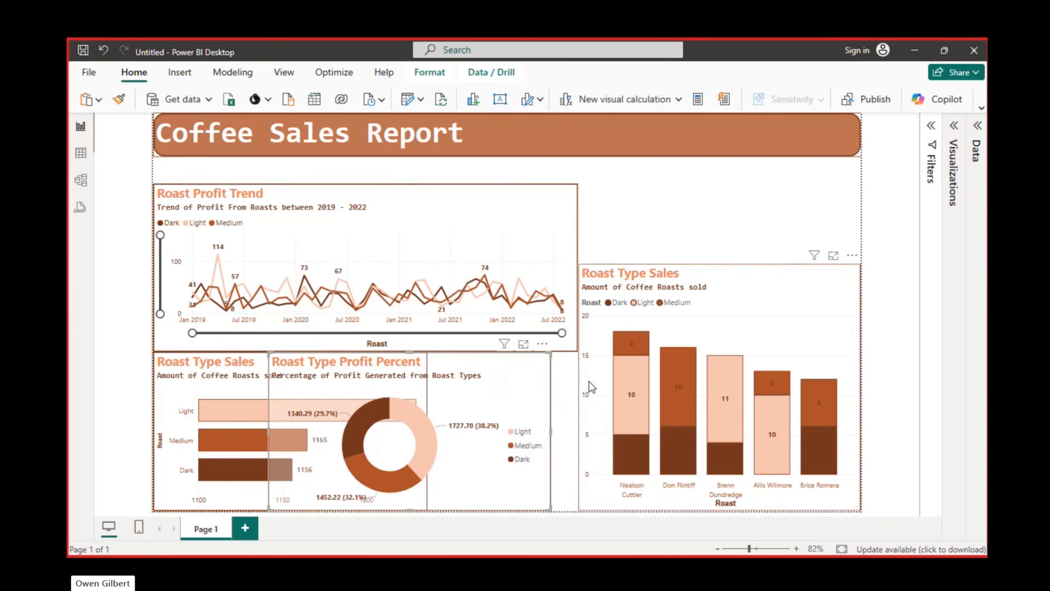
{"action": "left_click_drag", "start_coordinate": [604, 391], "coordinate": [643, 394]}
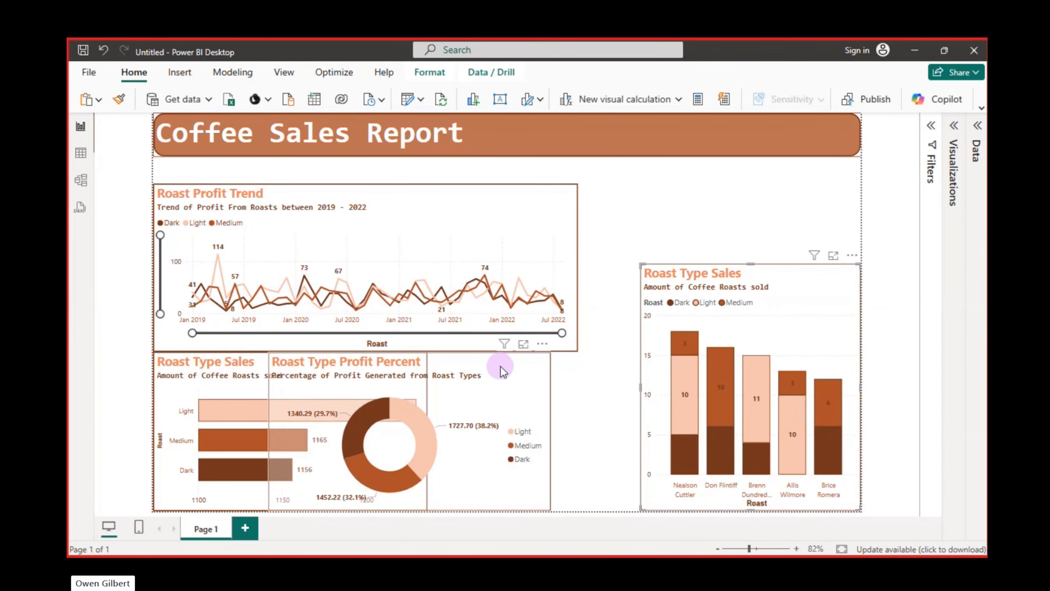
{"action": "left_click_drag", "start_coordinate": [566, 374], "coordinate": [566, 374]}
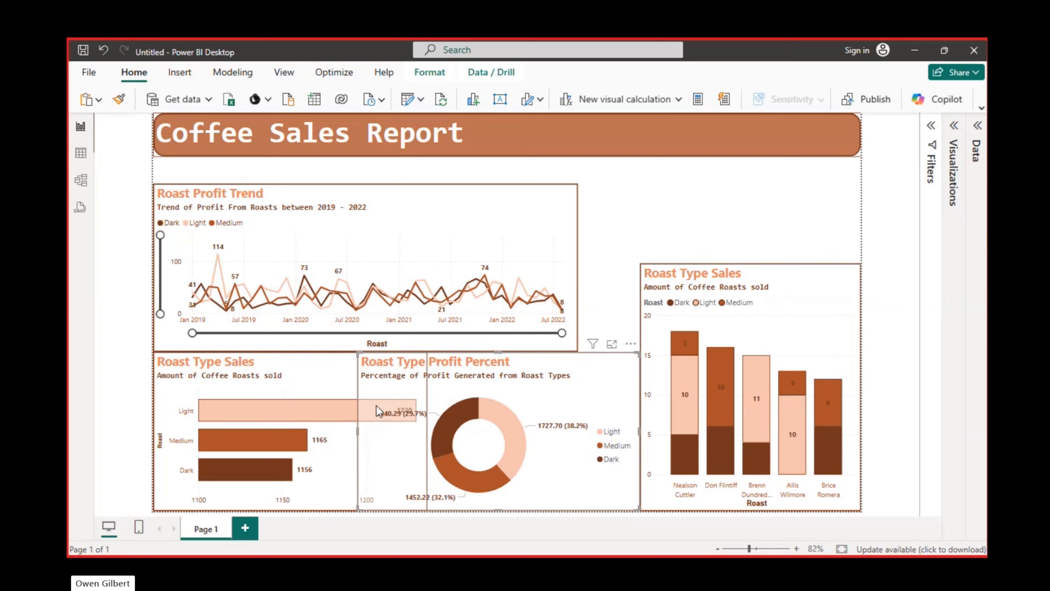
{"action": "left_click_drag", "start_coordinate": [355, 431], "coordinate": [427, 433]}
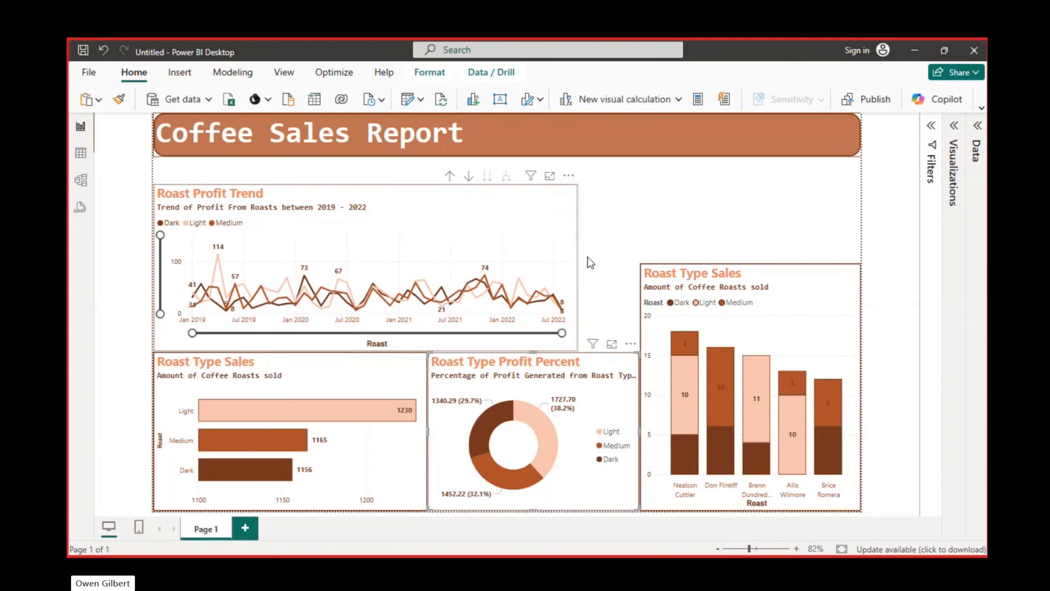
Widen the Roast Profit Trend chart to meet the stacked column chart, and lower its top edge slightly
{"action": "left_click_drag", "start_coordinate": [579, 268], "coordinate": [641, 276]}
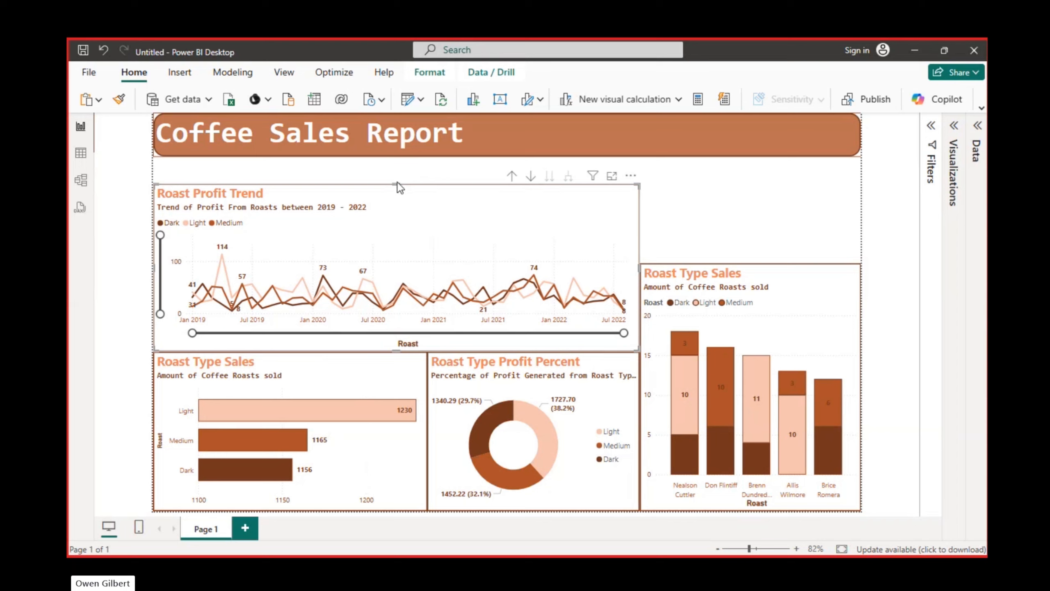
{"action": "left_click_drag", "start_coordinate": [397, 183], "coordinate": [395, 189]}
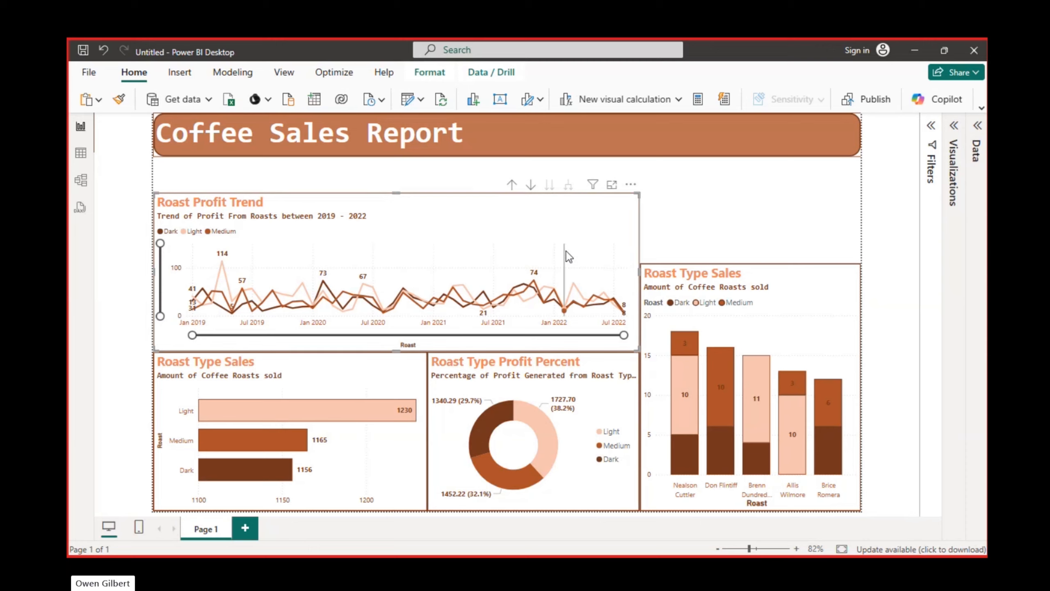
Turn off the legend title of the stacked column chart
{"action": "left_click", "coordinate": [954, 126]}
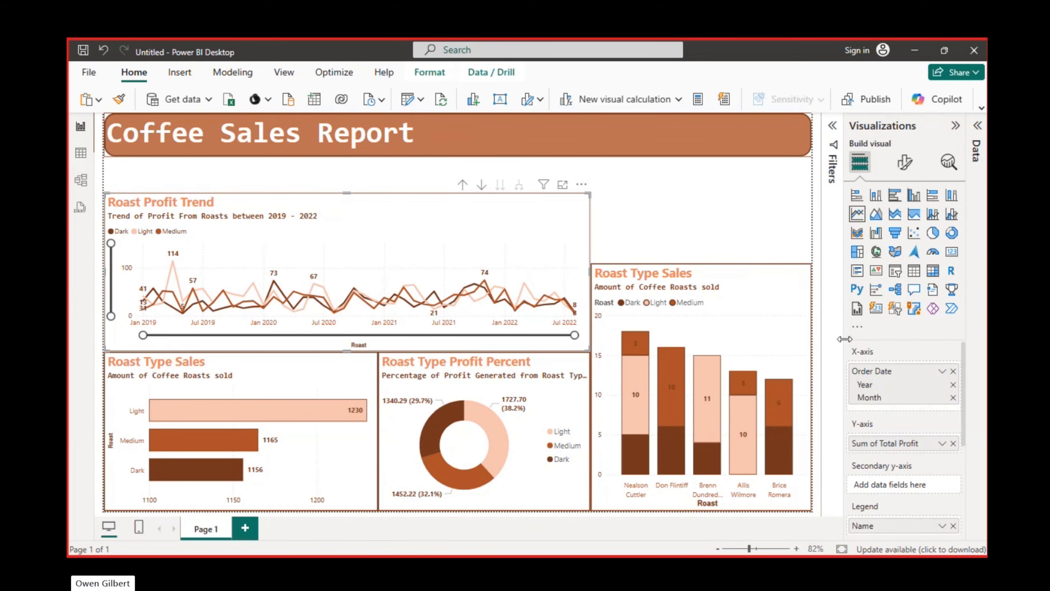
{"action": "left_click", "coordinate": [742, 290]}
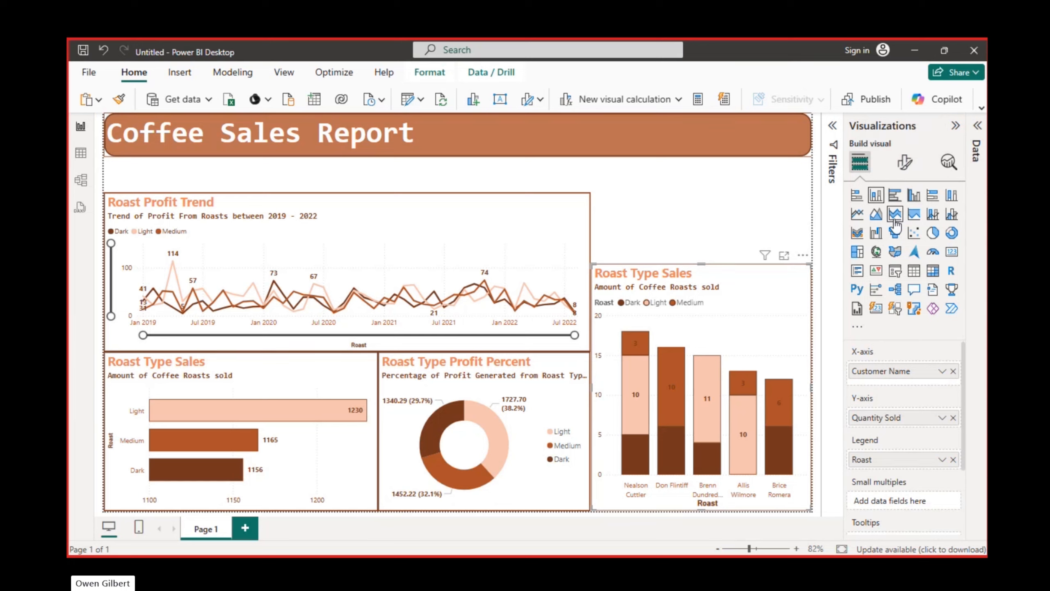
{"action": "left_click", "coordinate": [905, 161]}
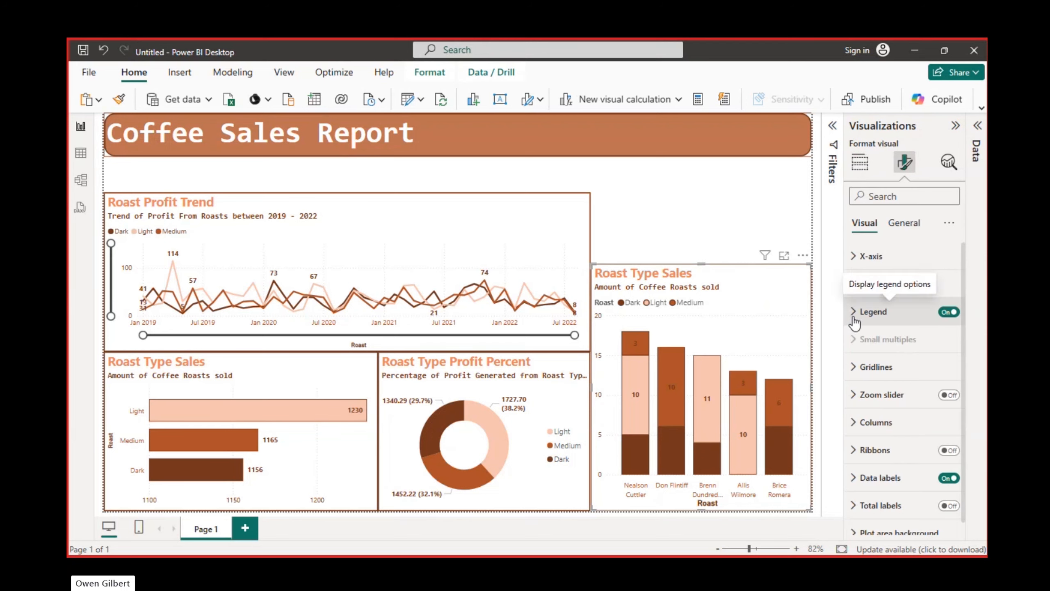
{"action": "left_click", "coordinate": [869, 310]}
{"action": "left_click", "coordinate": [944, 444]}
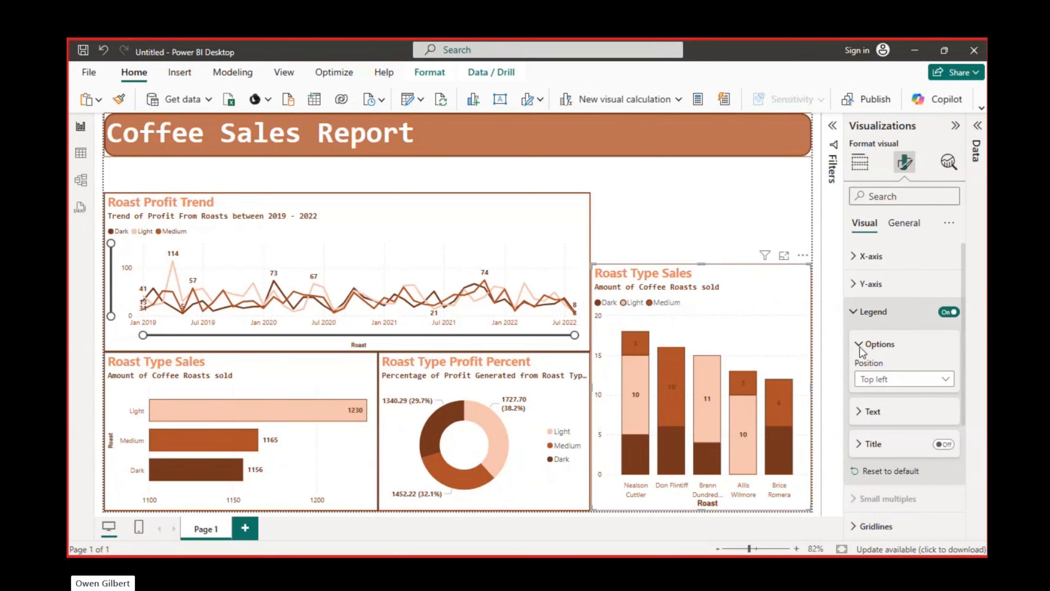
Change the stacked column chart's title to "Most Profitable Customers"
{"action": "left_click", "coordinate": [854, 311]}
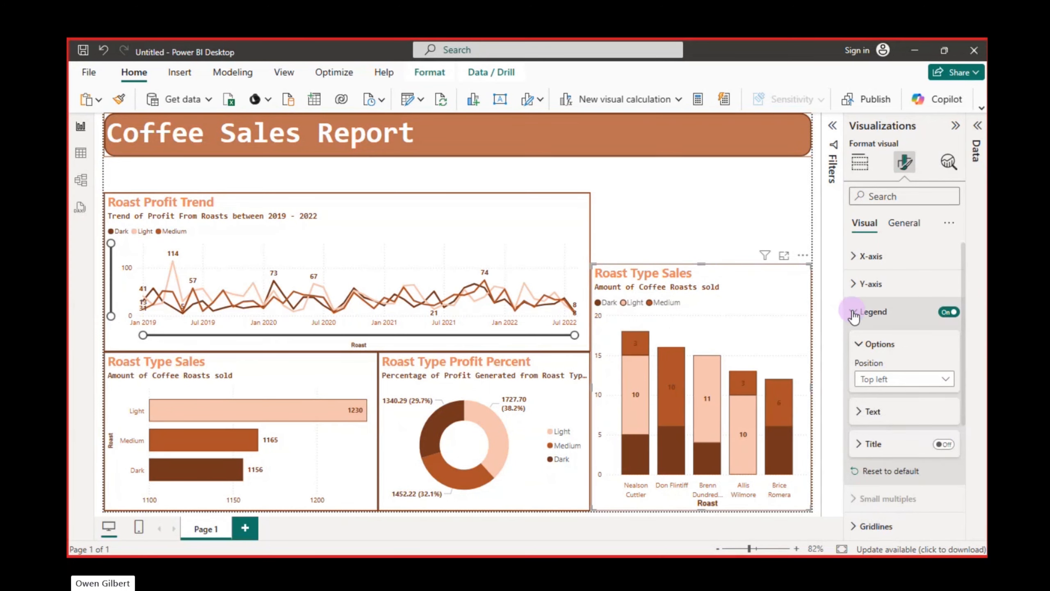
{"action": "left_click", "coordinate": [901, 227]}
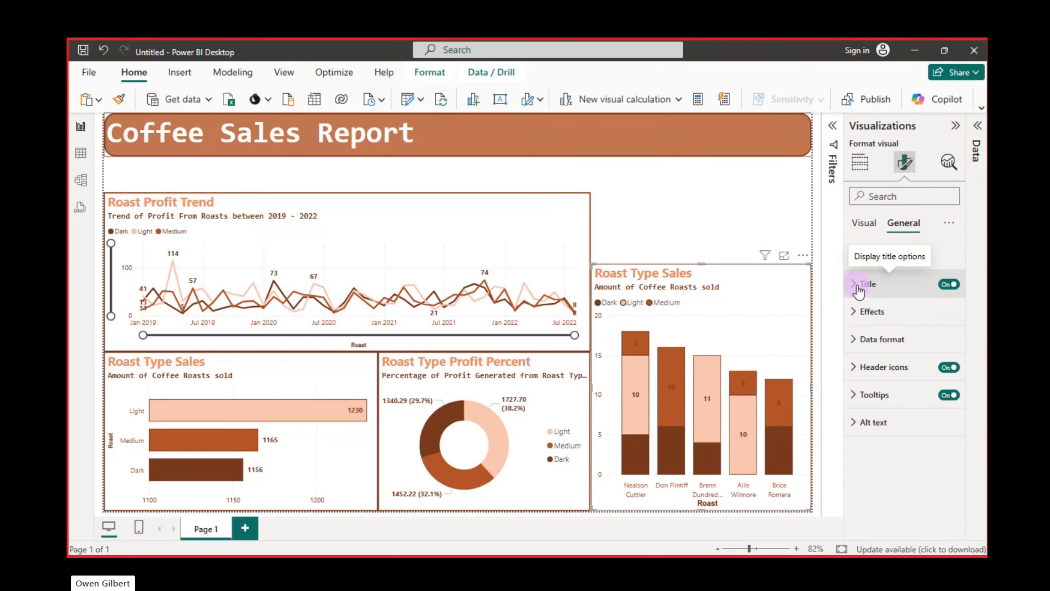
{"action": "left_click", "coordinate": [858, 286]}
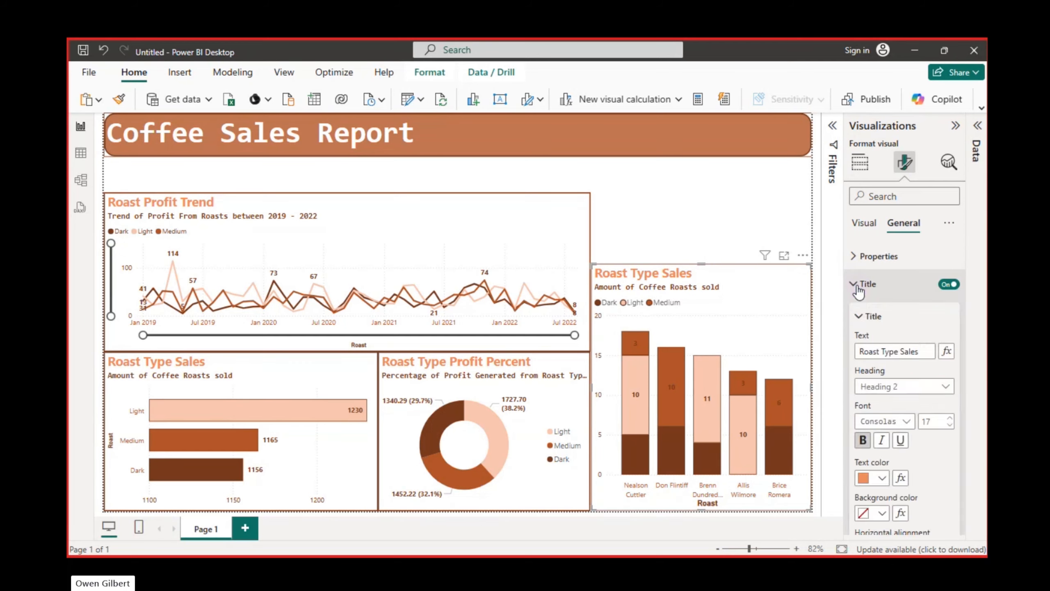
{"action": "left_click", "coordinate": [903, 357]}
{"action": "key", "text": "ctrl+a"}
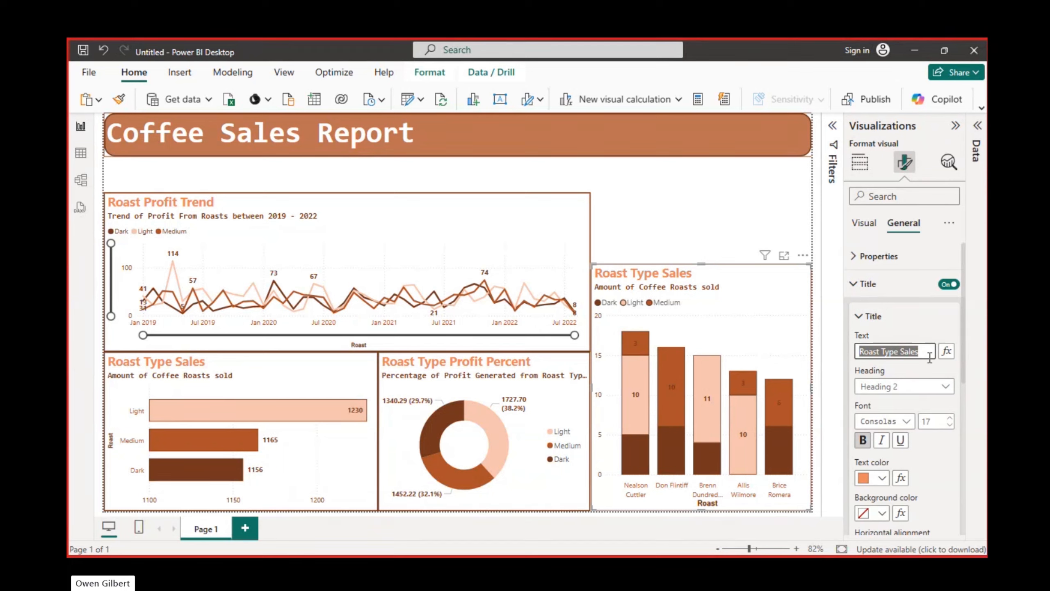
{"action": "type", "text": "Most "}
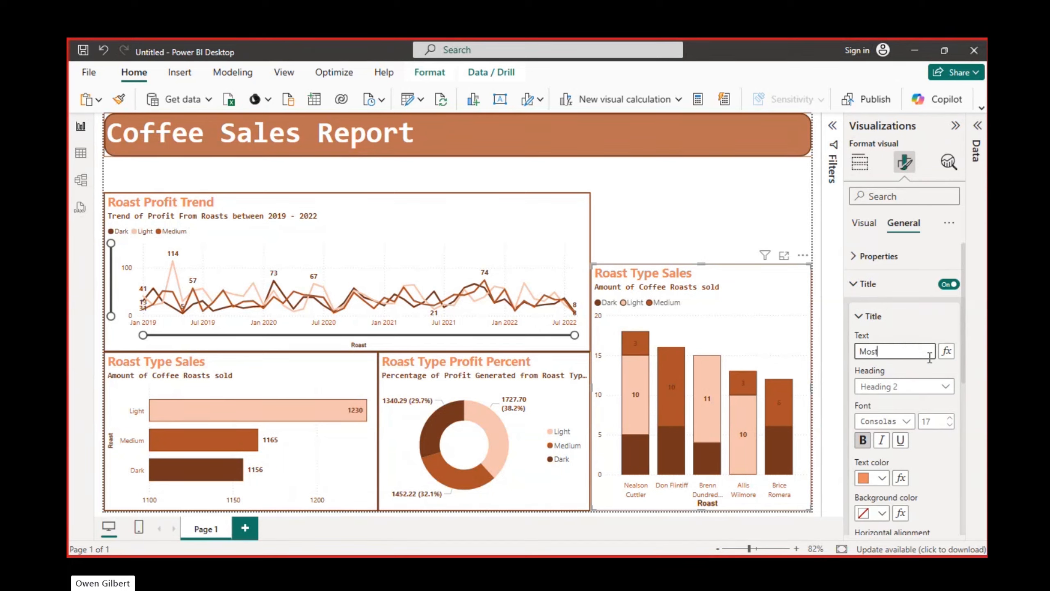
{"action": "type", "text": "Profitable"}
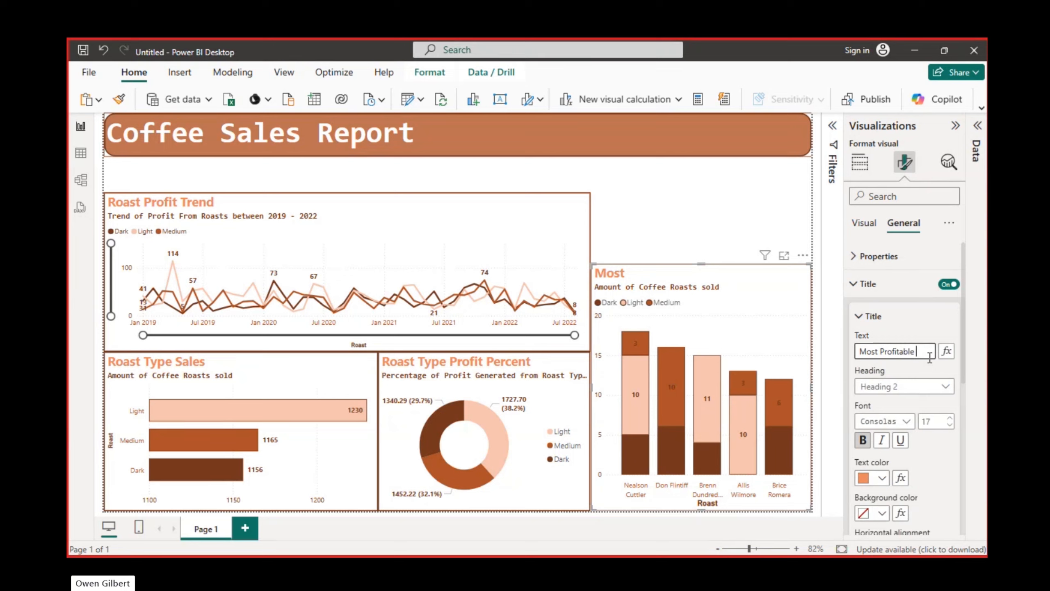
{"action": "type", "text": " Customers"}
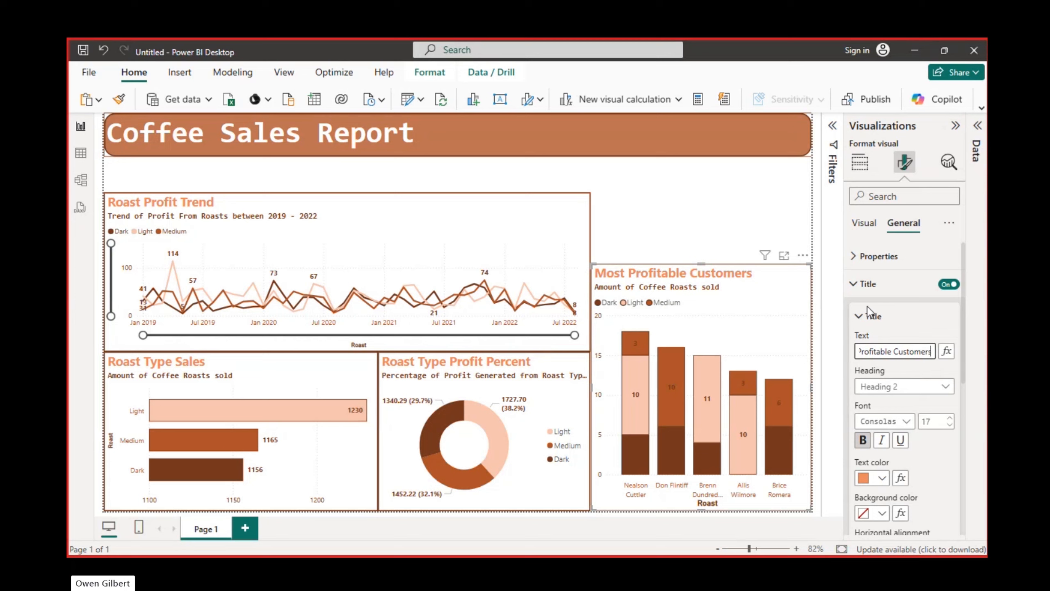
{"action": "left_click", "coordinate": [854, 291]}
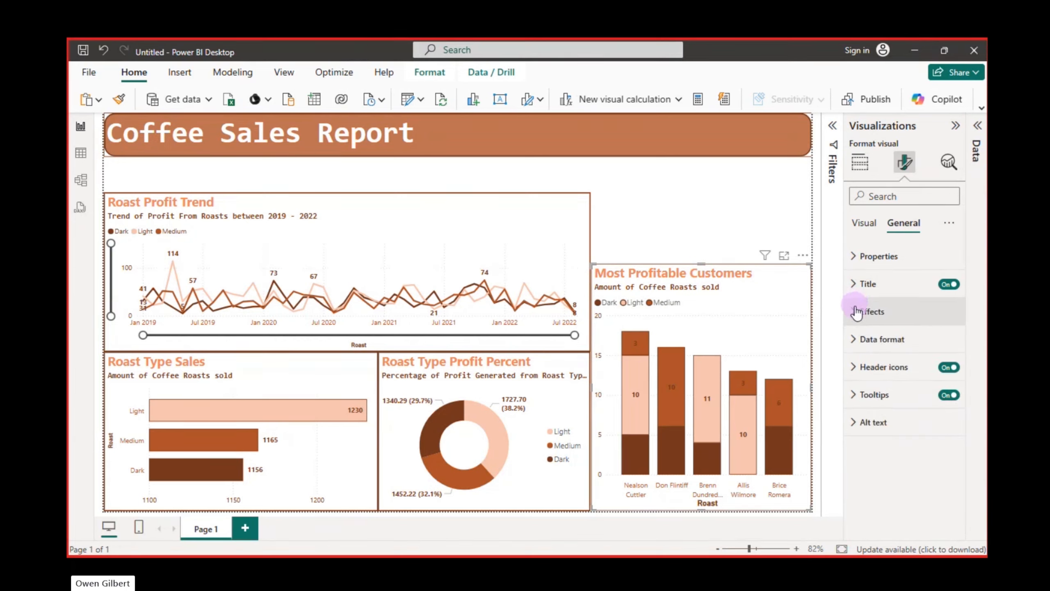
Replace the stacked column chart's subtitle with "Quantity Bought by Top 5 Customers"
{"action": "left_click", "coordinate": [854, 289]}
{"action": "left_click", "coordinate": [854, 281]}
{"action": "left_click", "coordinate": [853, 280]}
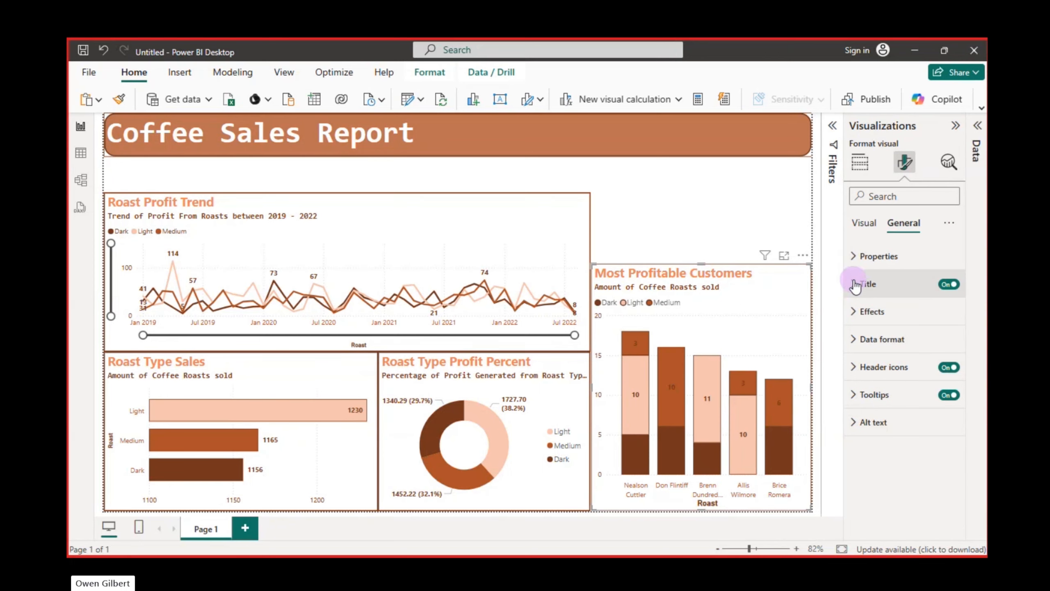
{"action": "left_click", "coordinate": [858, 316]}
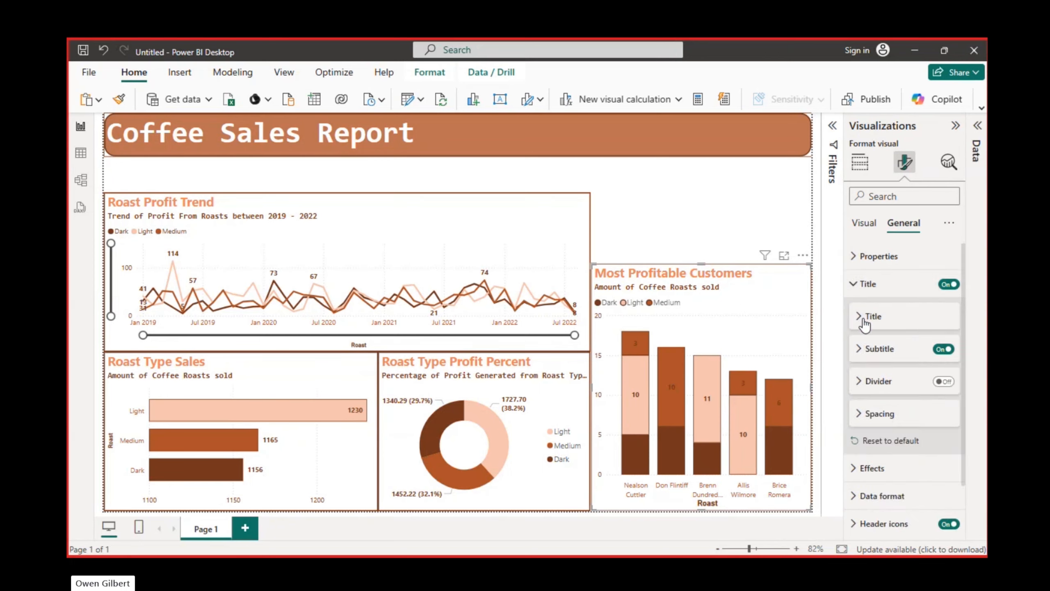
{"action": "left_click", "coordinate": [862, 349]}
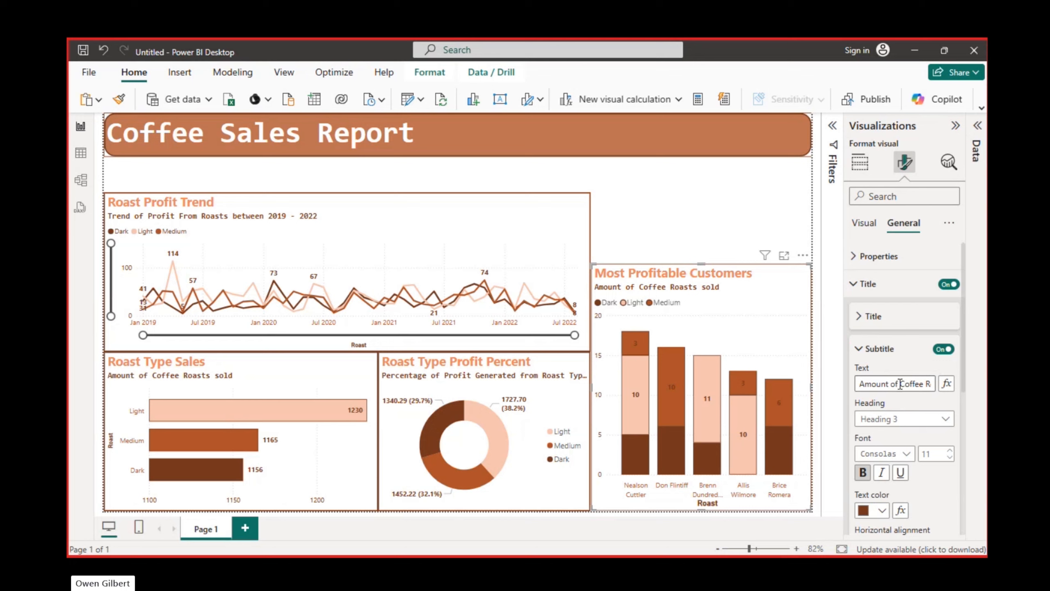
{"action": "left_click", "coordinate": [900, 384]}
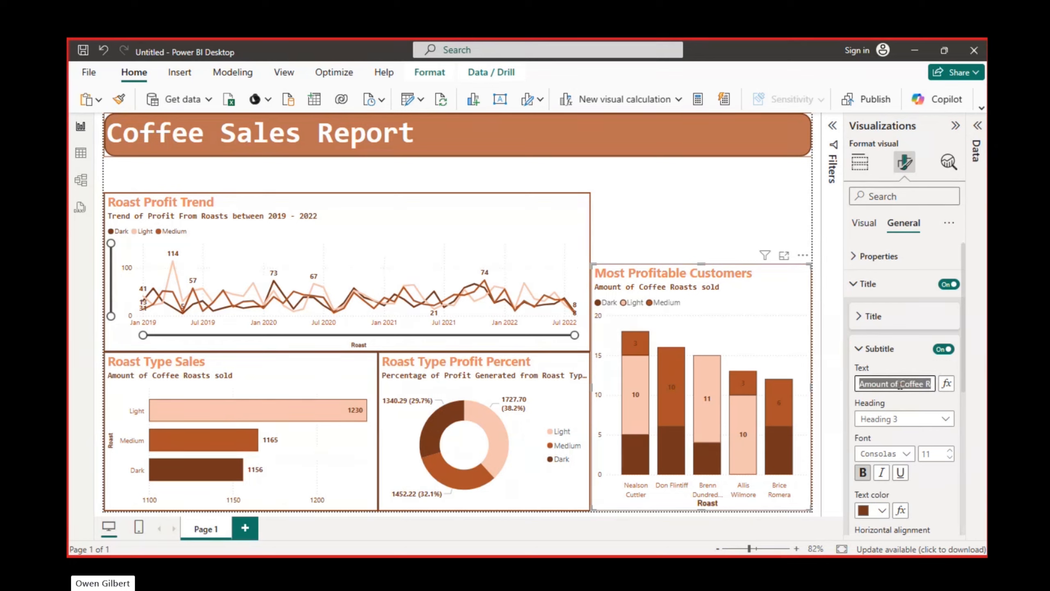
{"action": "type", "text": "Amount"}
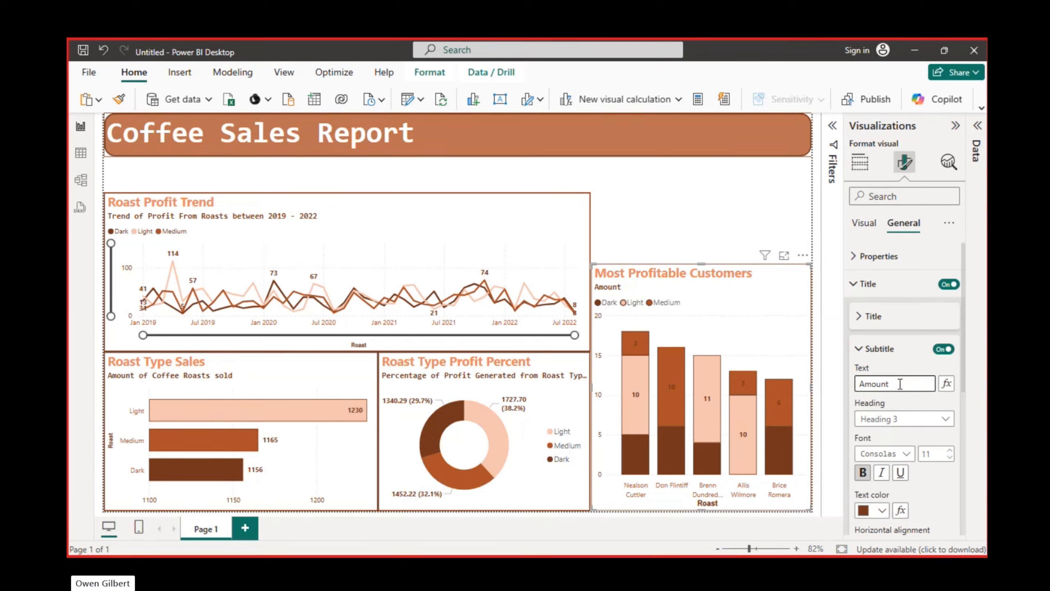
{"action": "type", "text": " bi"}
{"action": "key", "text": "BackSpace"}
{"action": "key", "text": "BackSpace"}
{"action": "key", "text": "BackSpace"}
{"action": "key", "text": "BackSpace"}
{"action": "key", "text": "BackSpace"}
{"action": "key", "text": "BackSpace"}
{"action": "key", "text": "BackSpace"}
{"action": "key", "text": "BackSpace"}
{"action": "type", "text": "Q"}
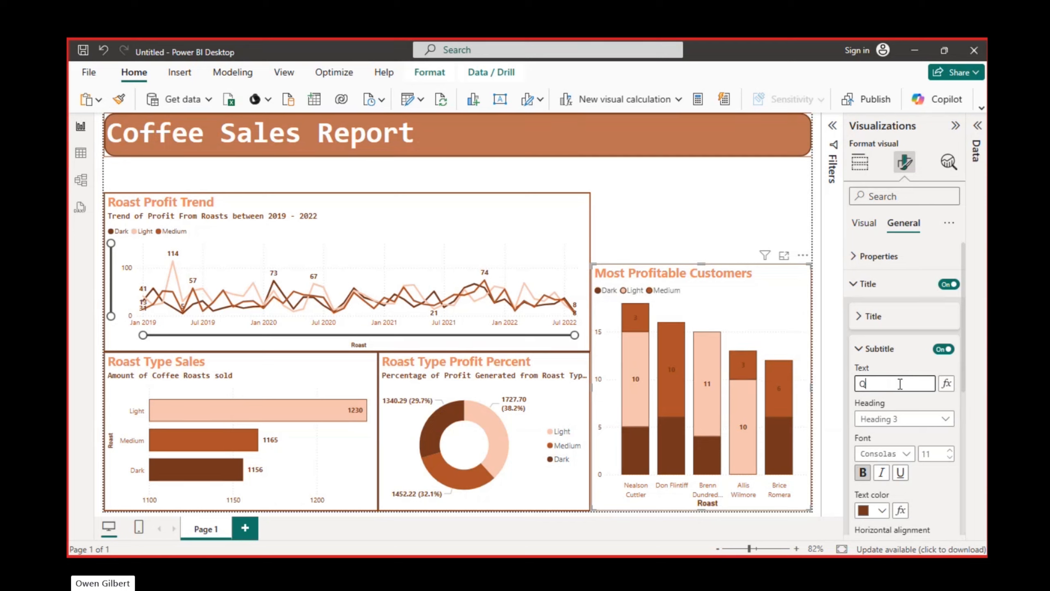
{"action": "type", "text": "uantity"}
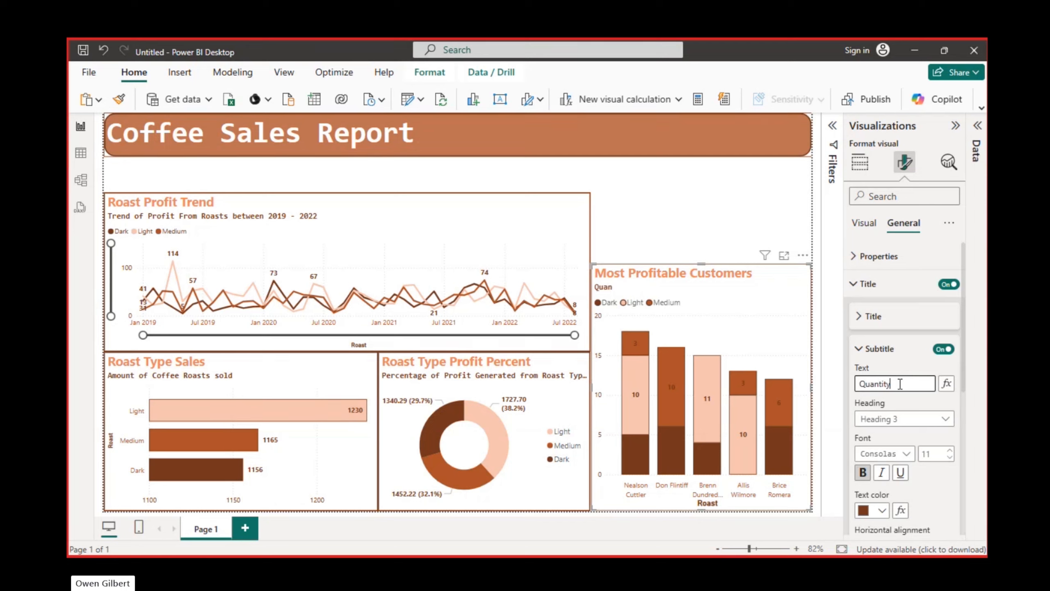
{"action": "type", "text": " byuBought by Top %"}
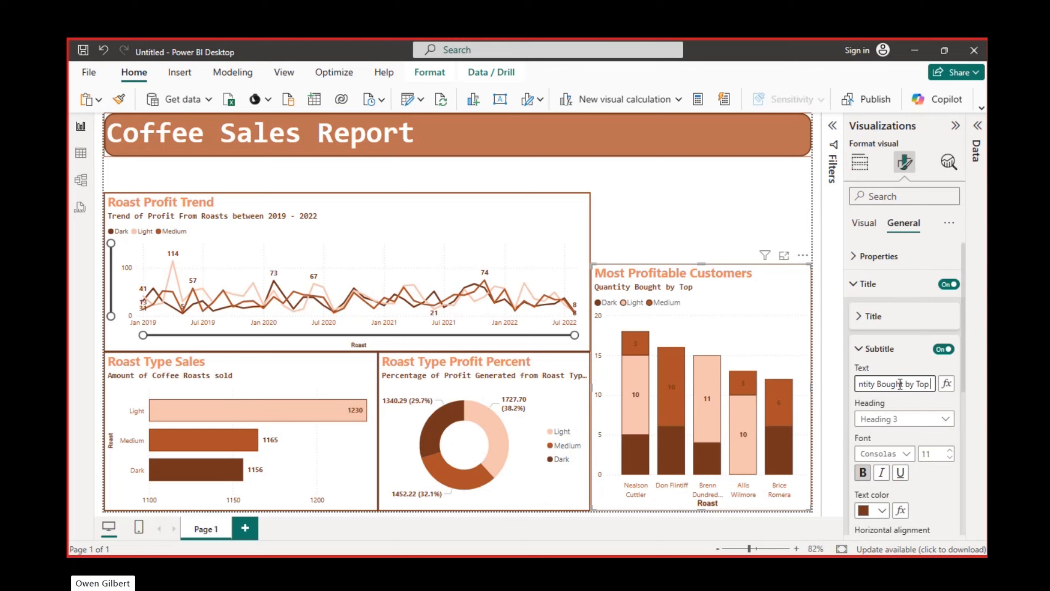
{"action": "key", "text": "BackSpace"}
{"action": "key", "text": "BackSpace"}
{"action": "type", "text": "5 Profitable"}
{"action": "key", "text": "BackSpace"}
{"action": "key", "text": "BackSpace"}
{"action": "key", "text": "BackSpace"}
{"action": "key", "text": "BackSpace"}
{"action": "key", "text": "BackSpace"}
{"action": "key", "text": "BackSpace"}
{"action": "key", "text": "BackSpace"}
{"action": "key", "text": "BackSpace"}
{"action": "key", "text": "BackSpace"}
{"action": "key", "text": "BackSpace"}
{"action": "key", "text": "BackSpace"}
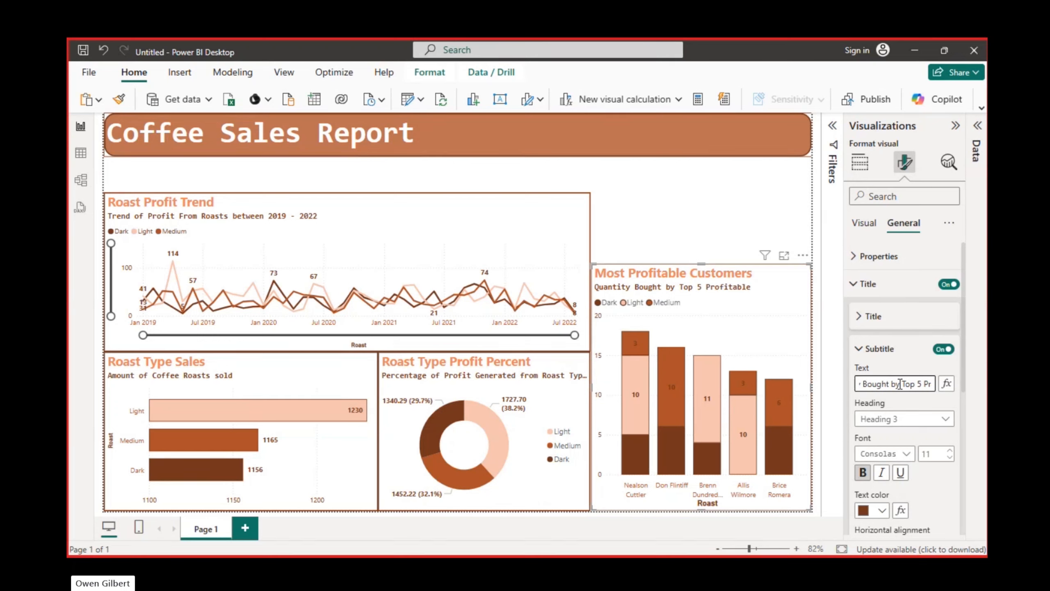
{"action": "type", "text": "Customers"}
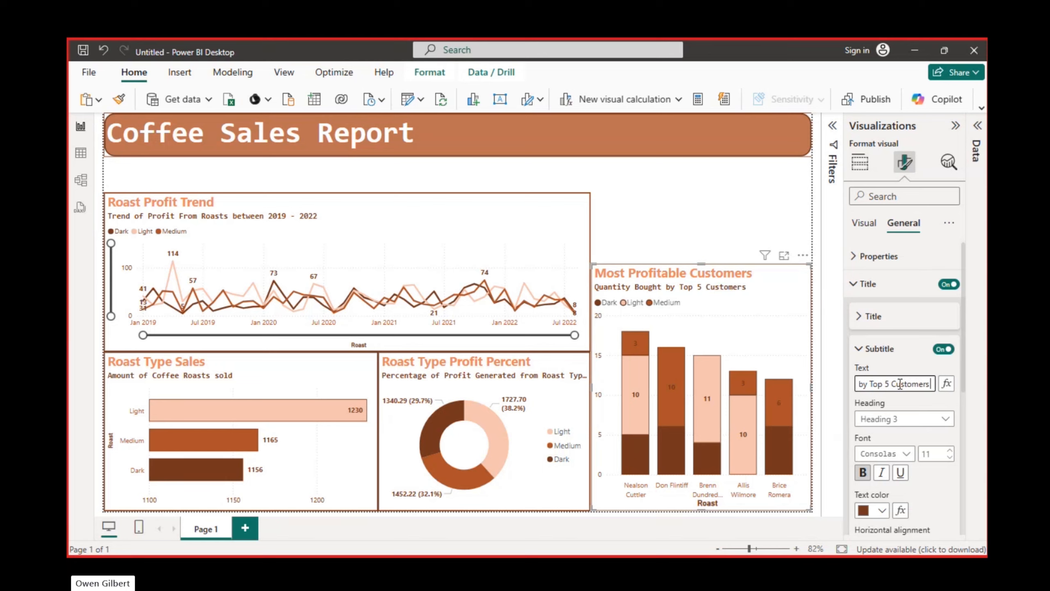
{"action": "type", "text": " that have raised the Most Prof"}
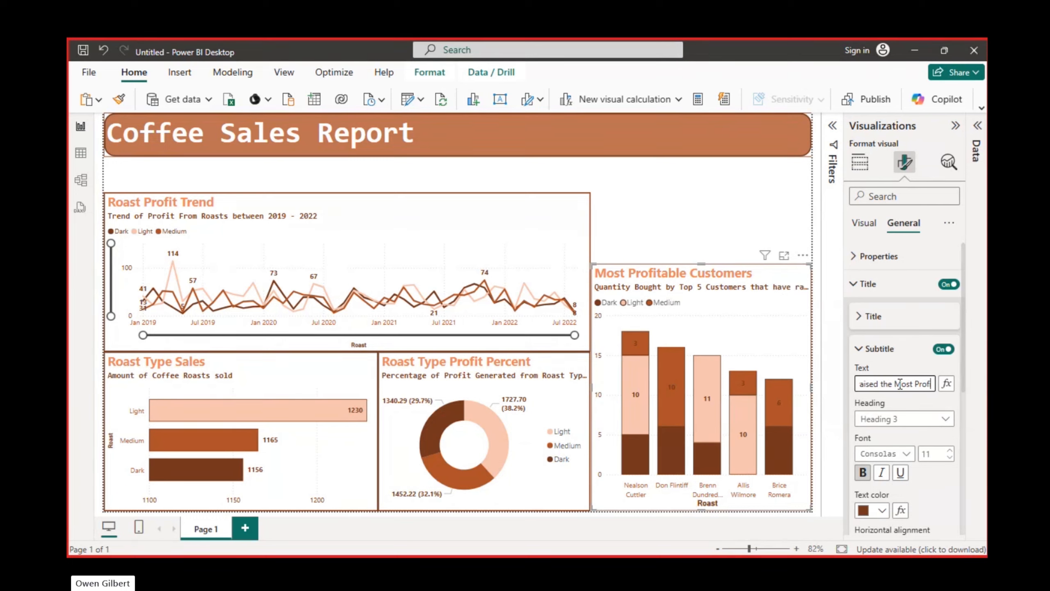
{"action": "type", "text": "it"}
Shorten the stacked column chart's subtitle by replacing "that have raised" with "with"
{"action": "mouse_move", "coordinate": [881, 383]}
{"action": "left_mouse_down"}
{"action": "mouse_move", "coordinate": [867, 384]}
{"action": "mouse_move", "coordinate": [930, 381]}
{"action": "mouse_move", "coordinate": [899, 383]}
{"action": "left_mouse_up"}
{"action": "left_click", "coordinate": [885, 384]}
{"action": "key", "text": "BackSpace"}
{"action": "key", "text": "BackSpace"}
{"action": "key", "text": "BackSpace"}
{"action": "key", "text": "BackSpace"}
{"action": "key", "text": "BackSpace"}
{"action": "key", "text": "BackSpace"}
{"action": "key", "text": "BackSpace"}
{"action": "key", "text": "BackSpace"}
{"action": "key", "text": "BackSpace"}
{"action": "key", "text": "BackSpace"}
{"action": "key", "text": "BackSpace"}
{"action": "key", "text": "BackSpace"}
{"action": "key", "text": "BackSpace"}
{"action": "key", "text": "BackSpace"}
{"action": "key", "text": "BackSpace"}
{"action": "key", "text": "BackSpace"}
{"action": "key", "text": "BackSpace"}
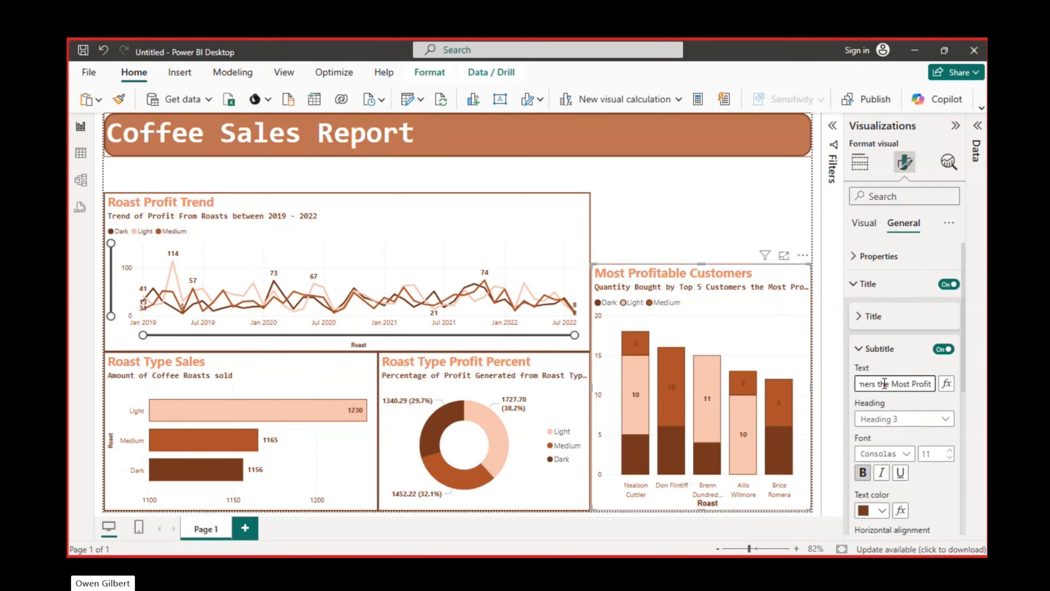
{"action": "type", "text": "eith"}
{"action": "key", "text": "BackSpace"}
{"action": "key", "text": "BackSpace"}
{"action": "key", "text": "BackSpace"}
{"action": "key", "text": "BackSpace"}
{"action": "type", "text": "with"}
Reduce the font size of the stacked column chart's subtitle to 9
{"action": "left_click", "coordinate": [950, 459]}
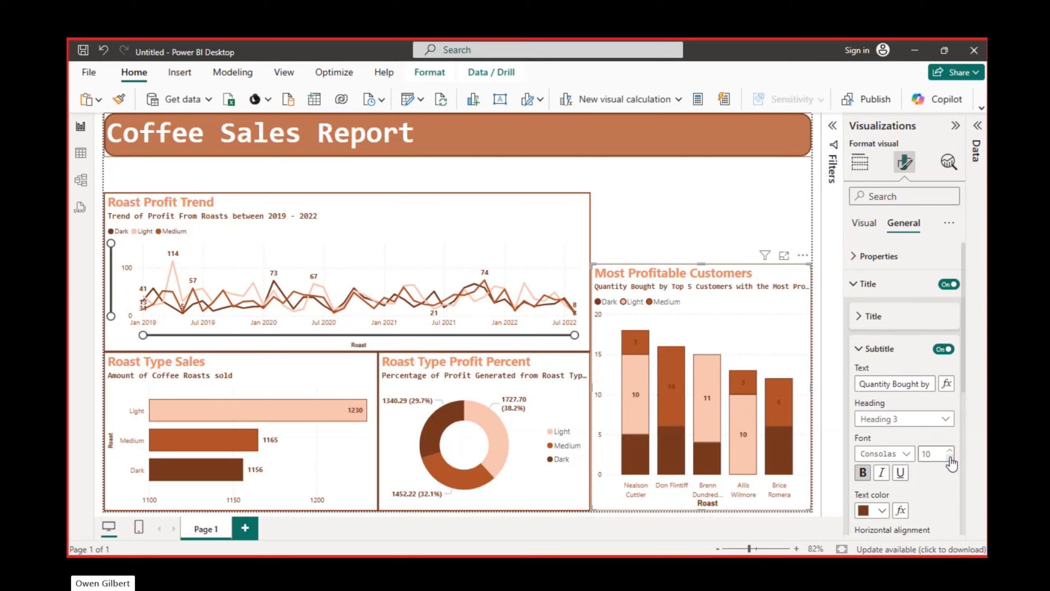
{"action": "left_click", "coordinate": [949, 459]}
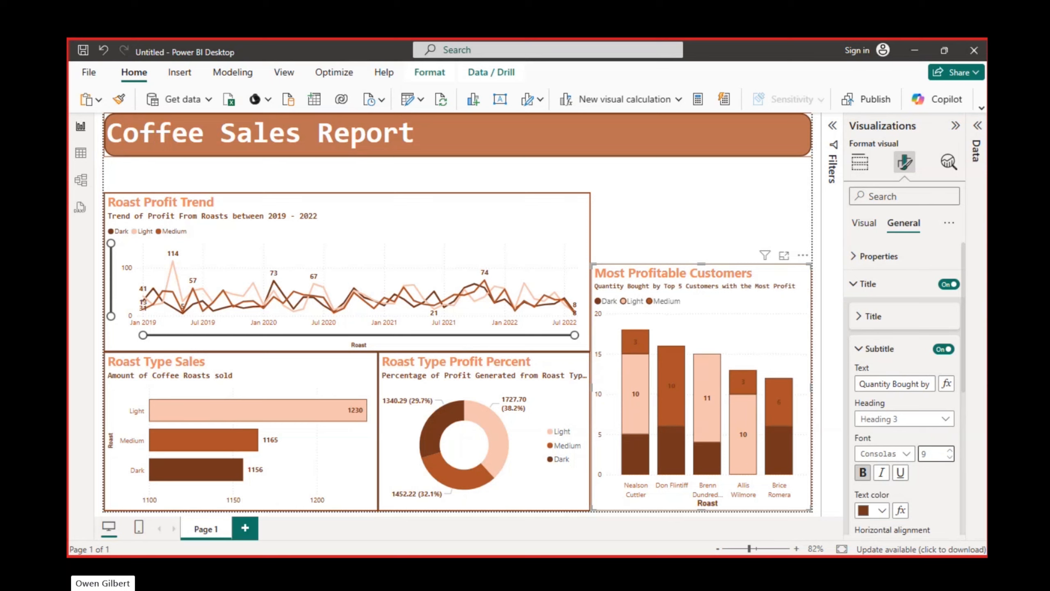
{"action": "left_click", "coordinate": [954, 128]}
{"action": "left_click", "coordinate": [954, 127]}
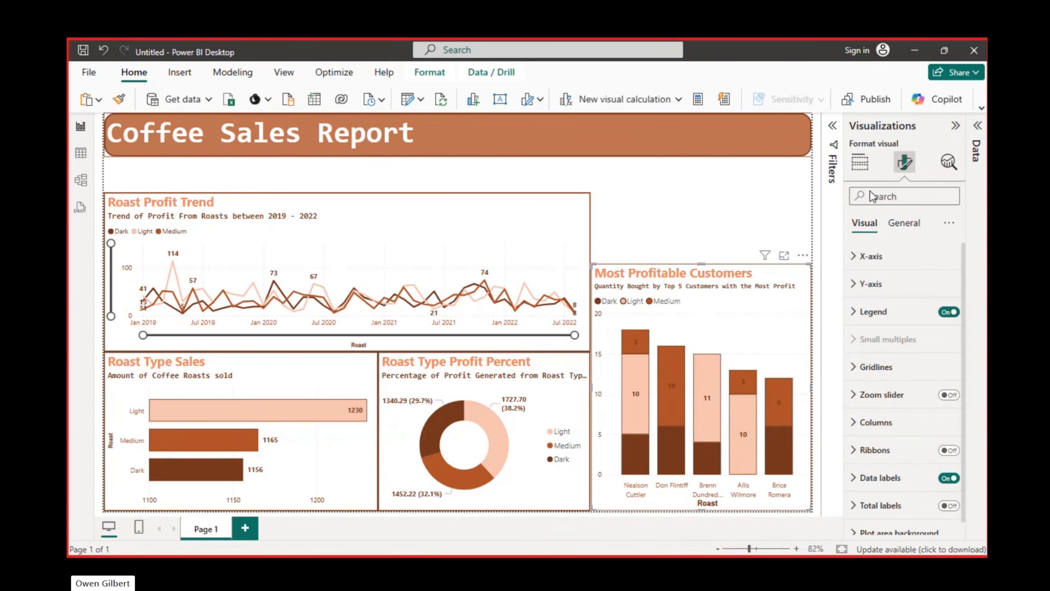
Paste a copy of the Roast Type Sales bar chart and fit it into the gap above the Most Profitable Customers chart
{"action": "left_click", "coordinate": [860, 168]}
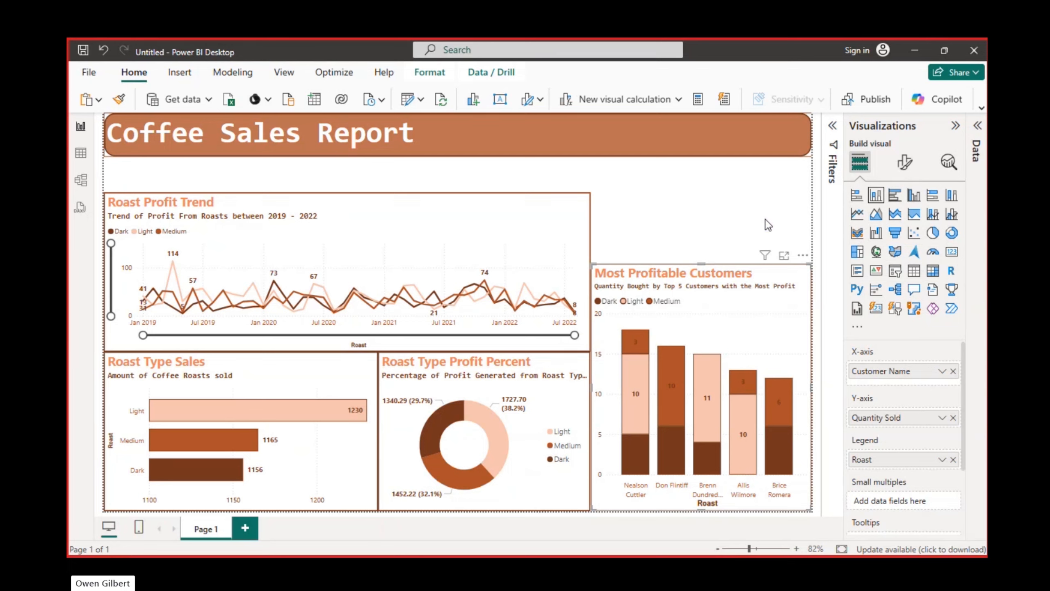
{"action": "left_click", "coordinate": [738, 237]}
{"action": "key", "text": "ctrl+v"}
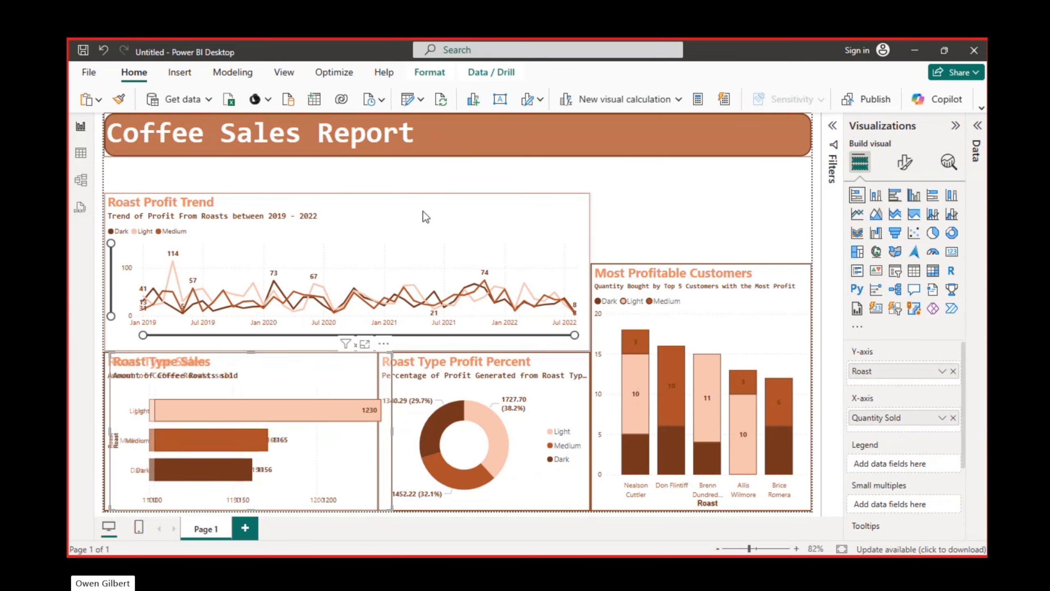
{"action": "left_click_drag", "start_coordinate": [258, 372], "coordinate": [732, 186]}
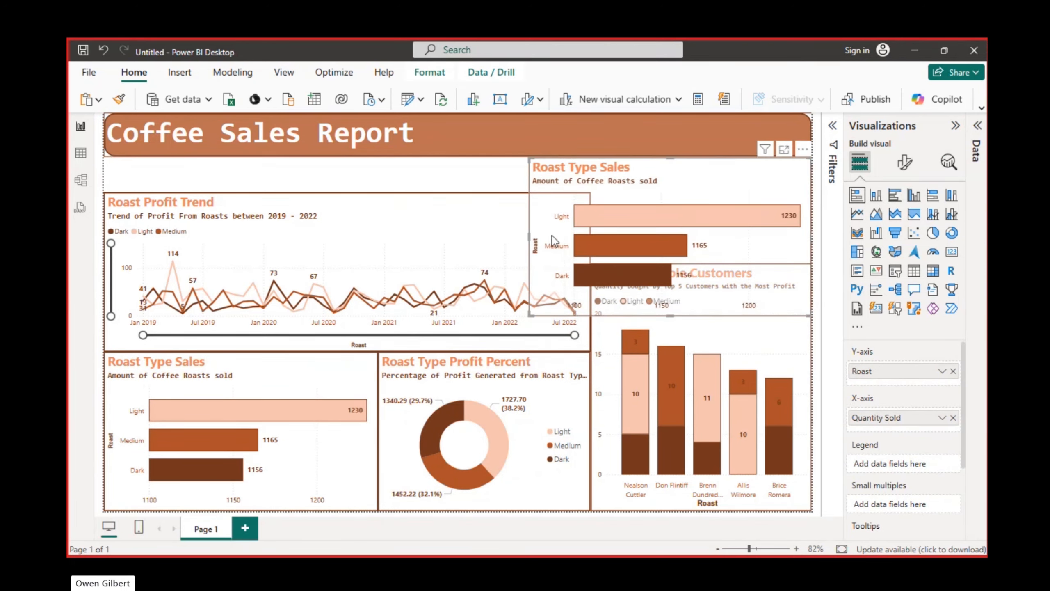
{"action": "left_click_drag", "start_coordinate": [528, 236], "coordinate": [593, 237]}
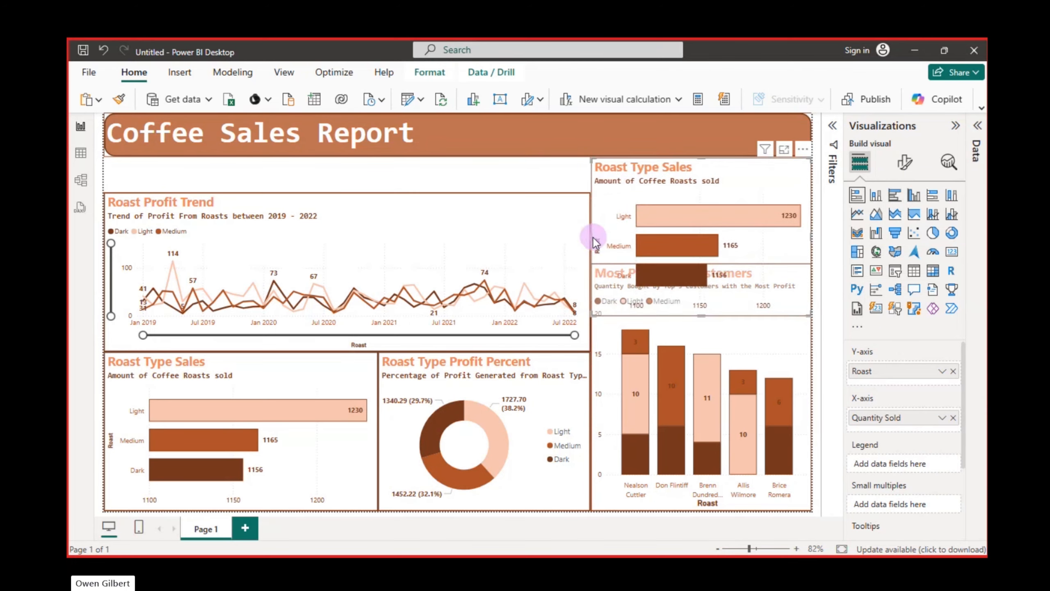
{"action": "left_click_drag", "start_coordinate": [699, 313], "coordinate": [699, 264]}
Turn off the subtitle and title of the pasted bar chart, and return to its field and visual type settings
{"action": "left_click", "coordinate": [906, 162]}
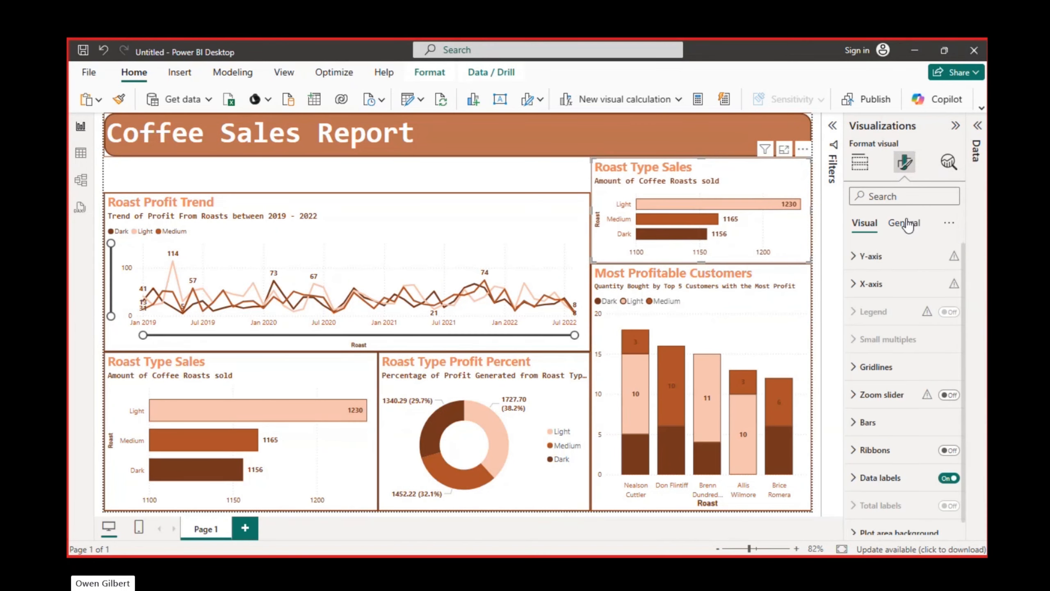
{"action": "left_click", "coordinate": [906, 224]}
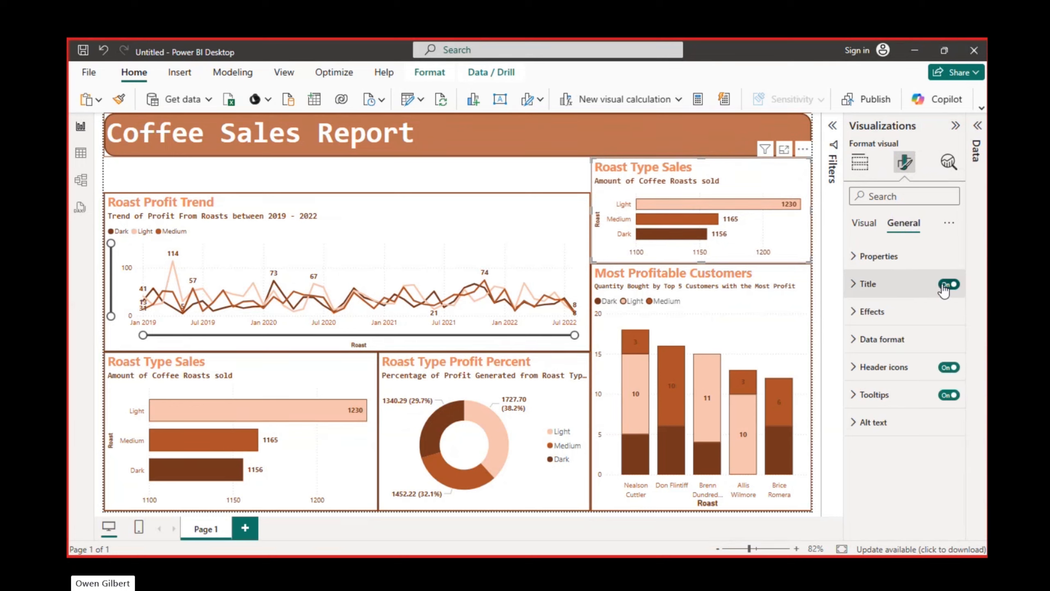
{"action": "left_click", "coordinate": [855, 284]}
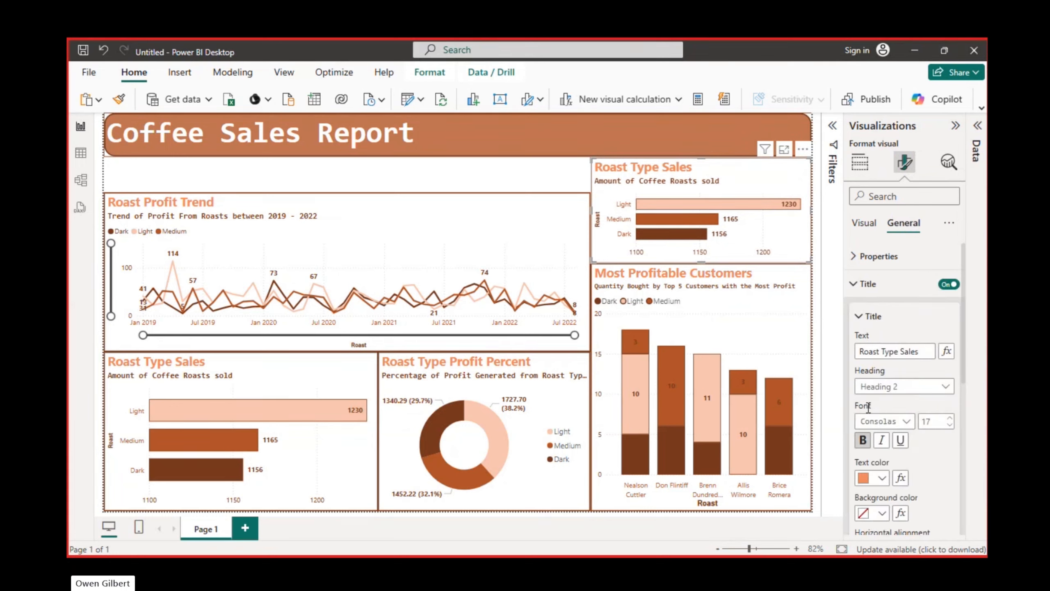
{"action": "left_click", "coordinate": [867, 318]}
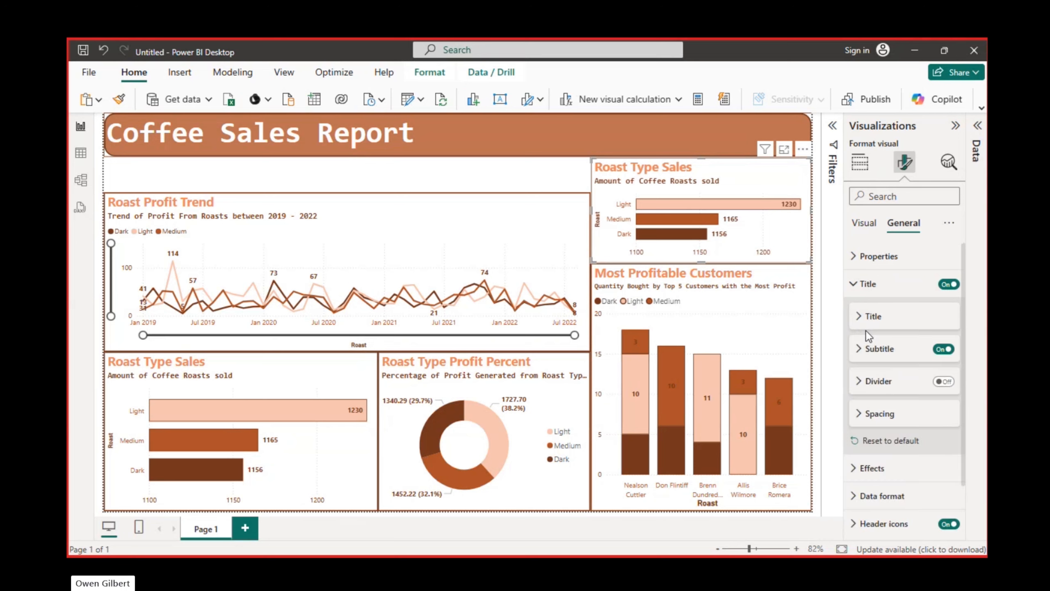
{"action": "left_click", "coordinate": [943, 348]}
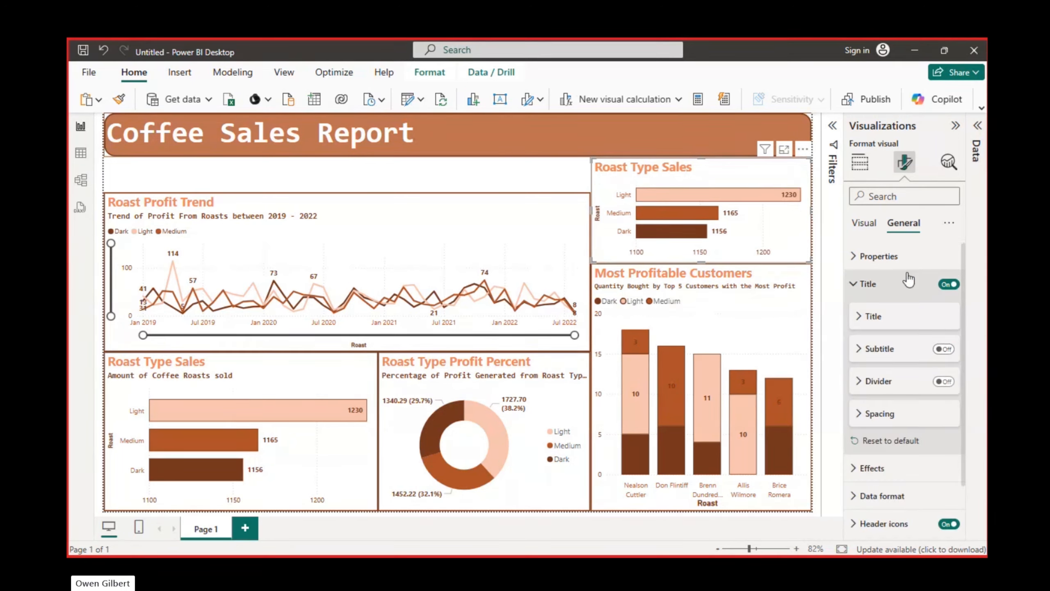
{"action": "left_click", "coordinate": [947, 286]}
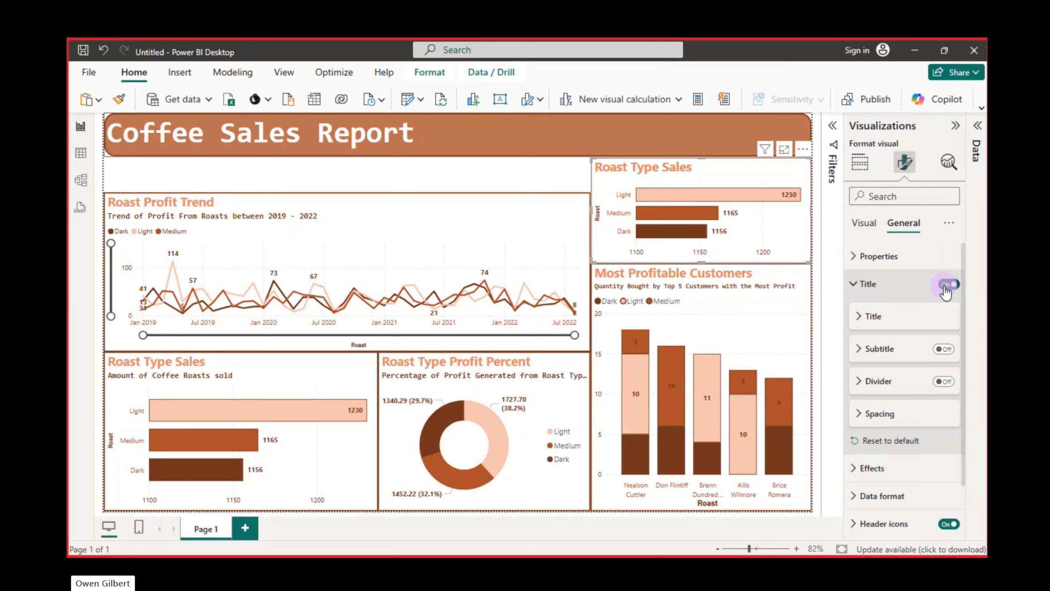
{"action": "left_click", "coordinate": [868, 284]}
{"action": "left_click", "coordinate": [860, 161]}
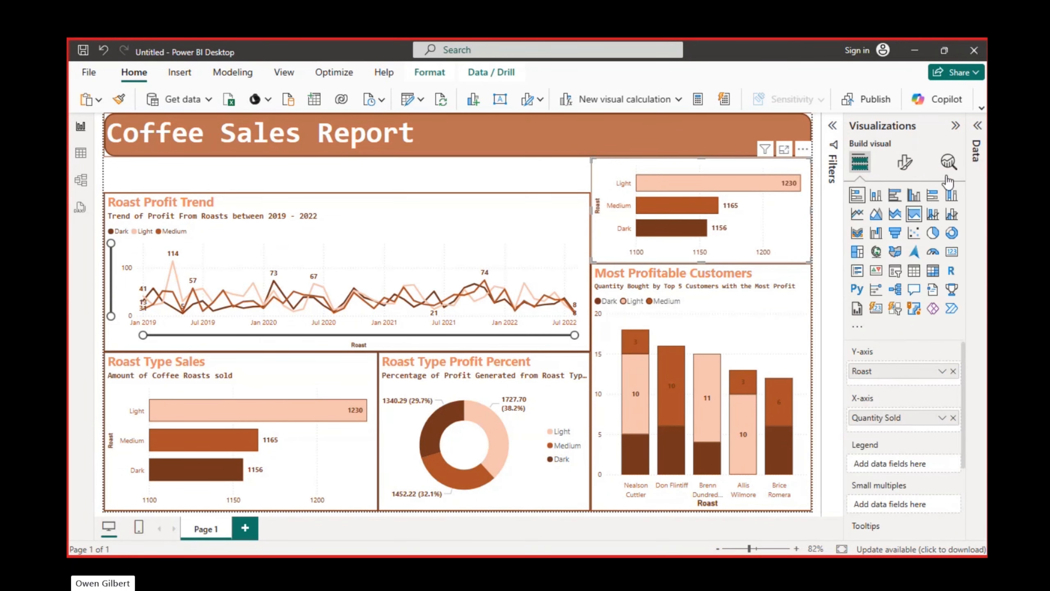
Convert the pasted bar chart into a new-style slicer, replace its Roast field with Loyalty Card, and shrink it
{"action": "left_click", "coordinate": [977, 126]}
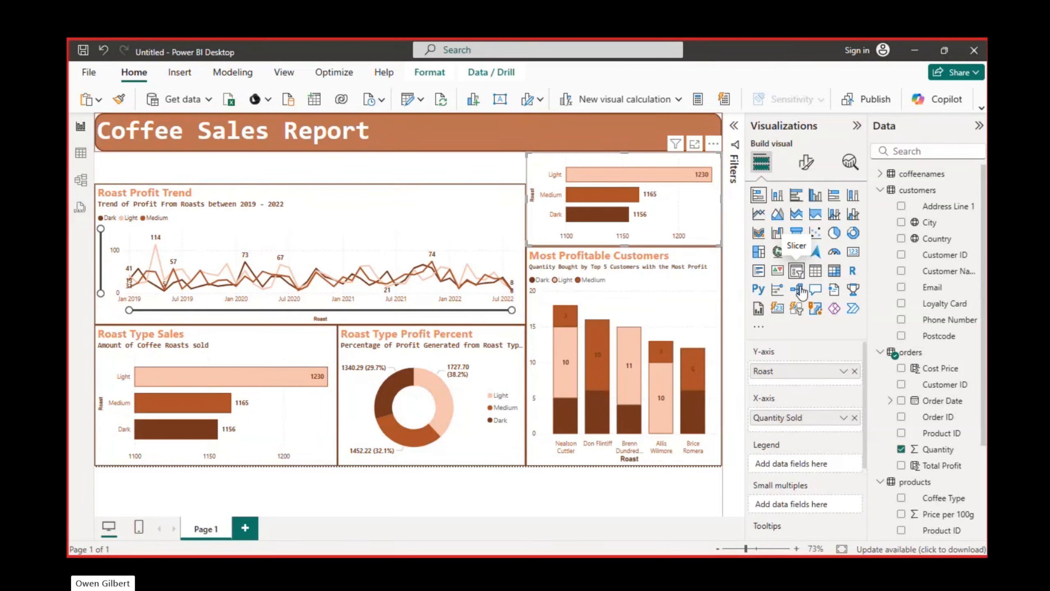
{"action": "left_click", "coordinate": [796, 308]}
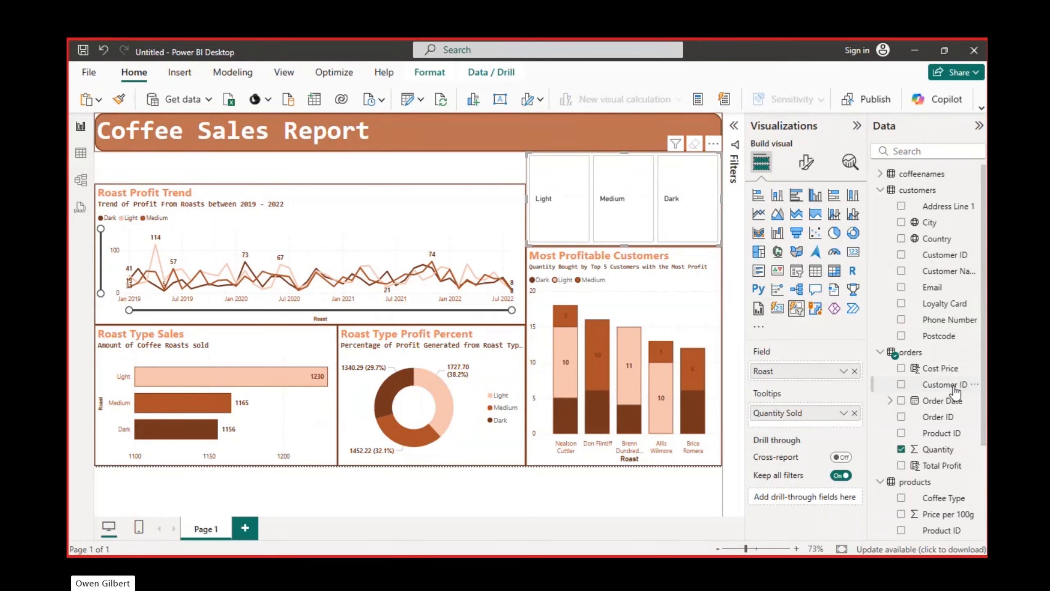
{"action": "left_click", "coordinate": [855, 372]}
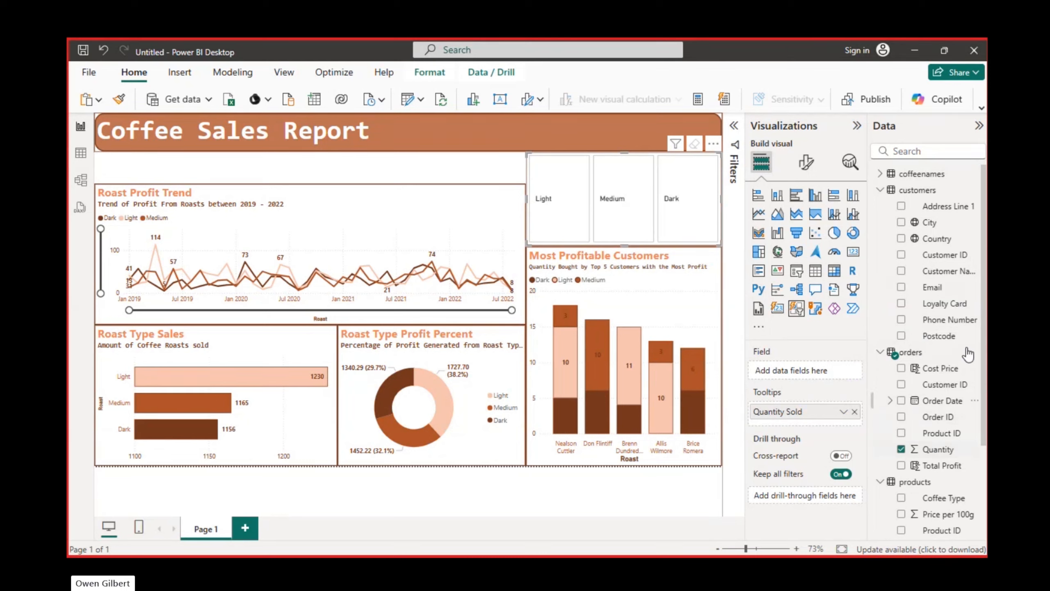
{"action": "left_click", "coordinate": [901, 304]}
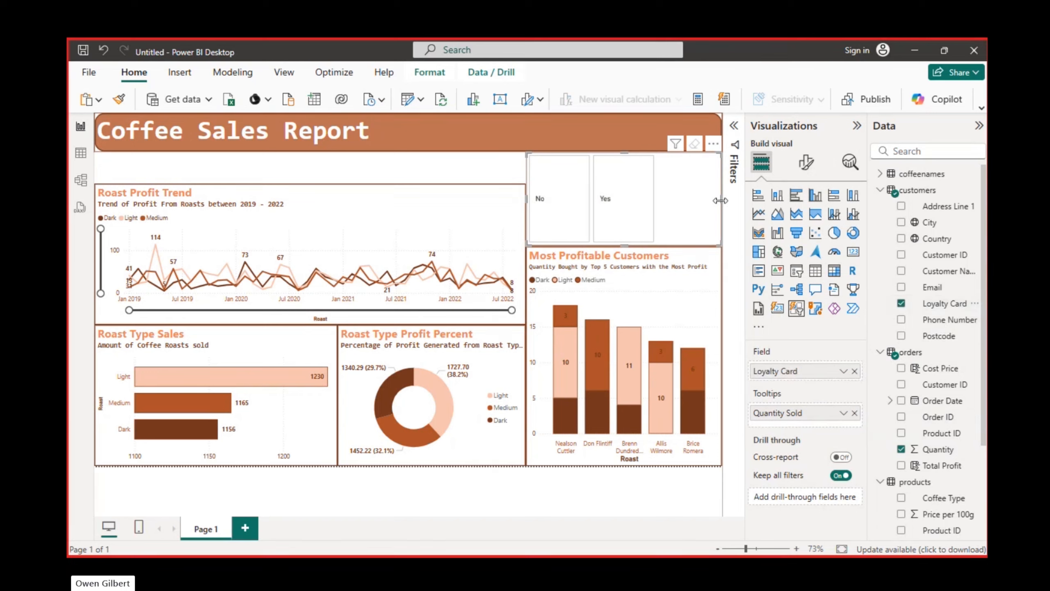
{"action": "left_click_drag", "start_coordinate": [722, 198], "coordinate": [622, 199]}
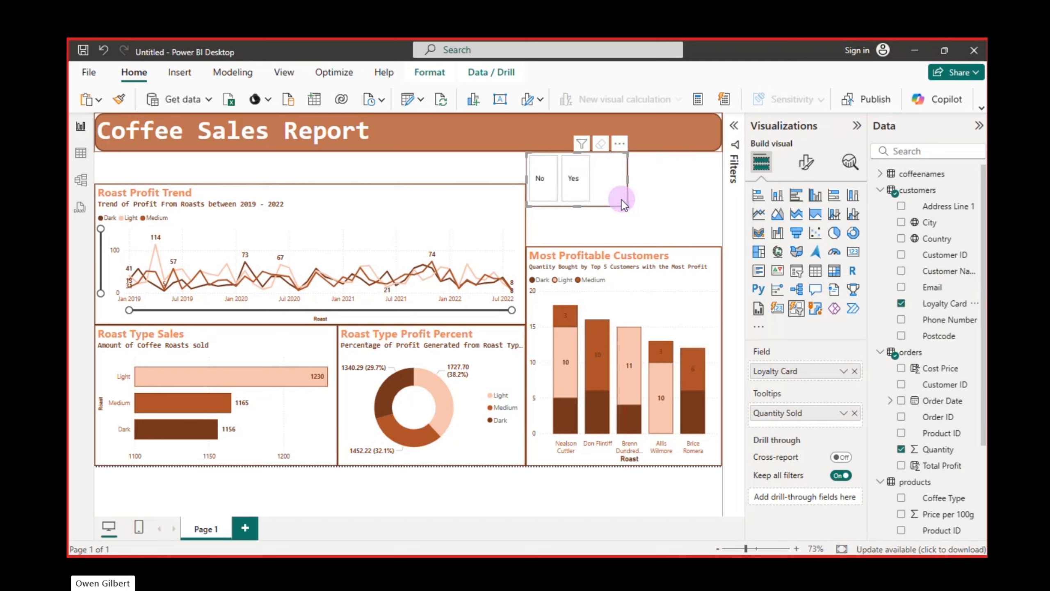
Test the Loyalty Card slicer by filtering the report on No, Yes, and No again
{"action": "left_click", "coordinate": [549, 179]}
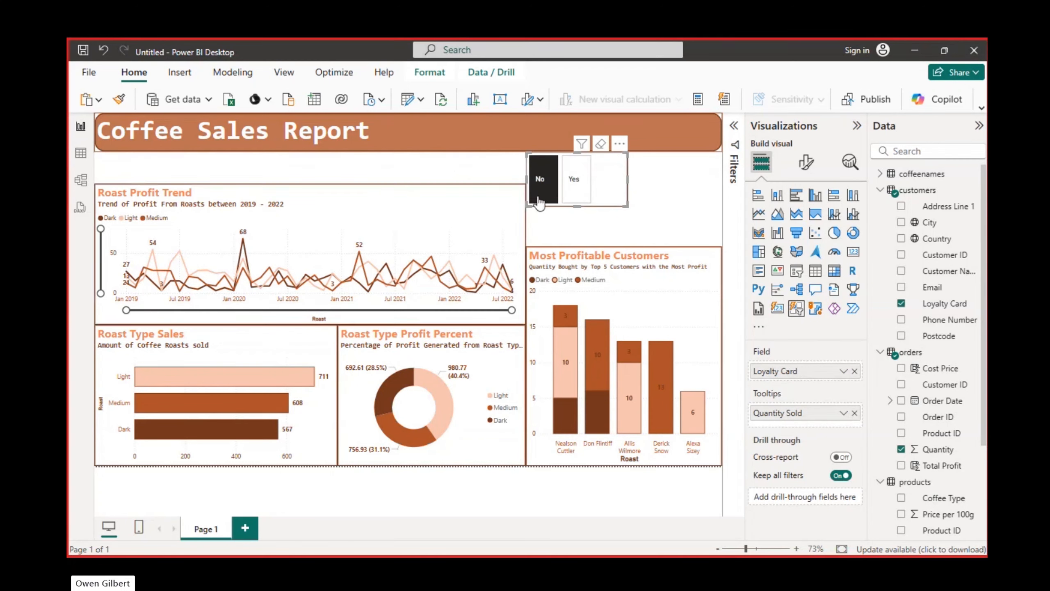
{"action": "left_click", "coordinate": [576, 179]}
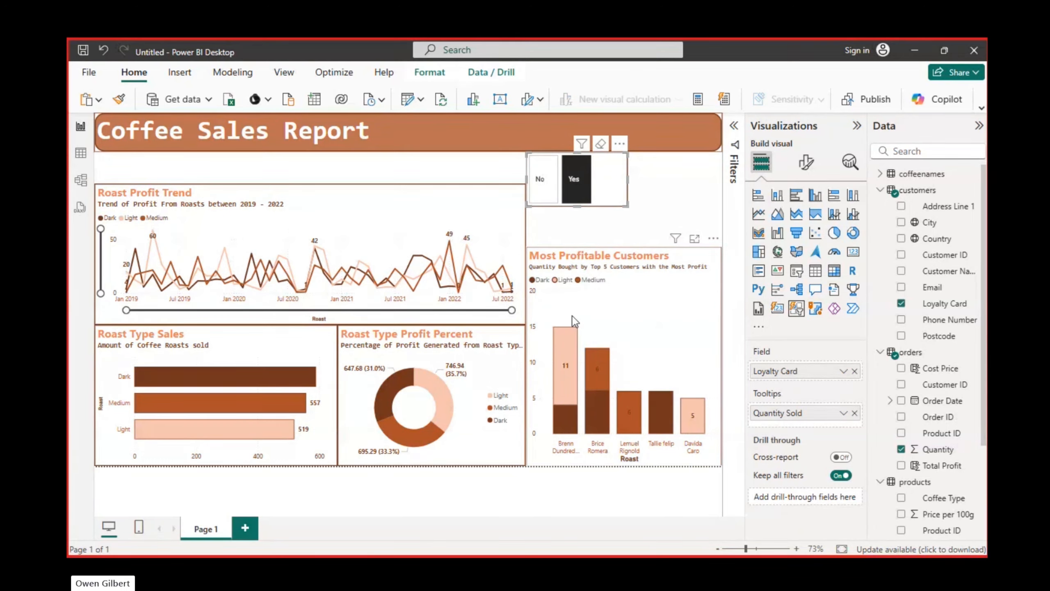
{"action": "left_click", "coordinate": [537, 178]}
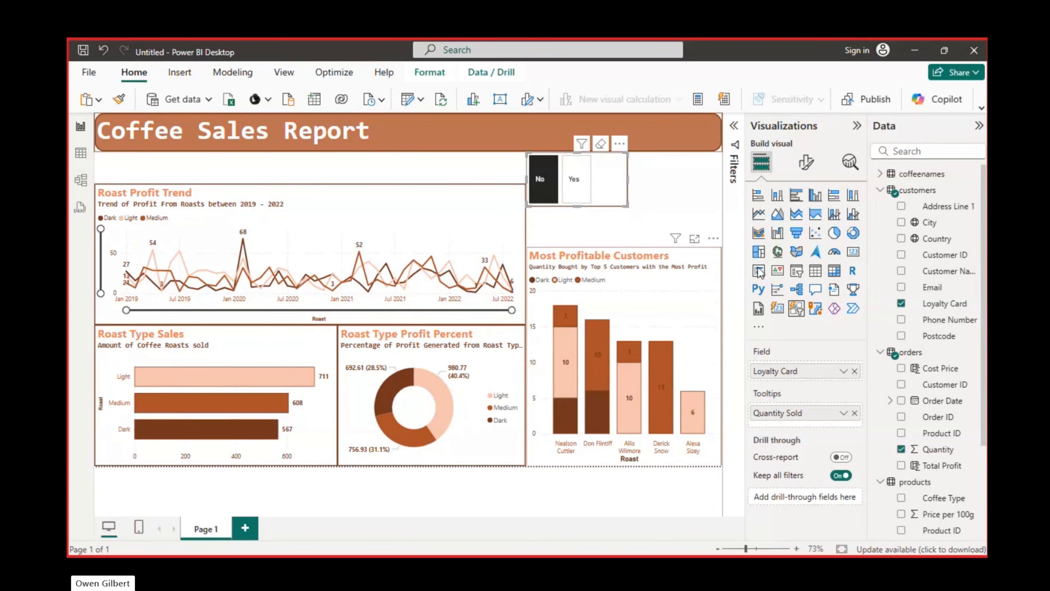
Try the classic slicer type on the Loyalty Card visual and switch back to the new slicer
{"action": "left_click", "coordinate": [797, 270]}
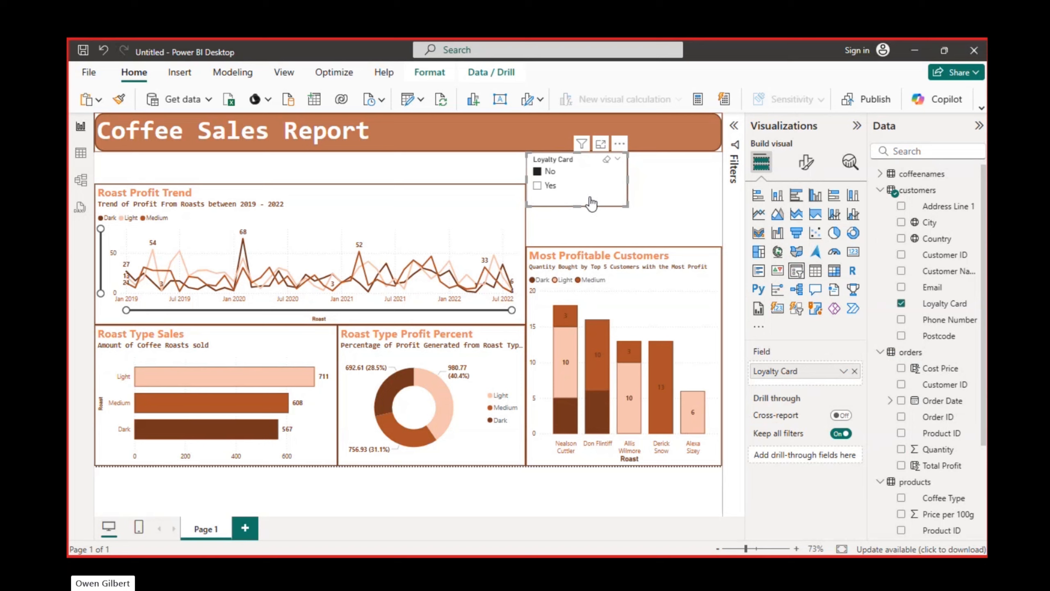
{"action": "left_click", "coordinate": [798, 310]}
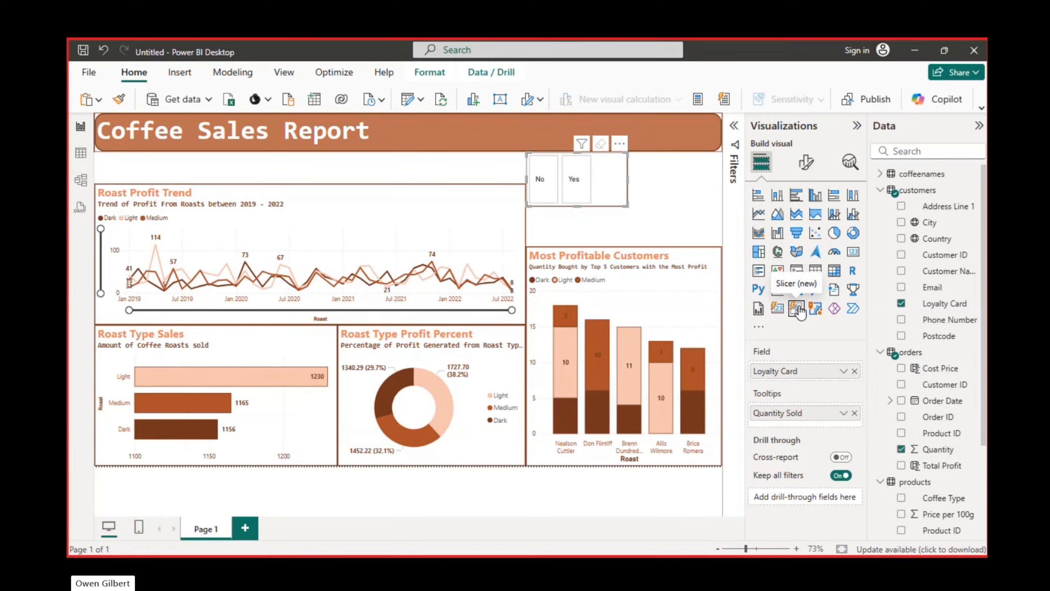
Examine the Loyalty Card slicer's selection settings and available button shapes
{"action": "left_click", "coordinate": [809, 160]}
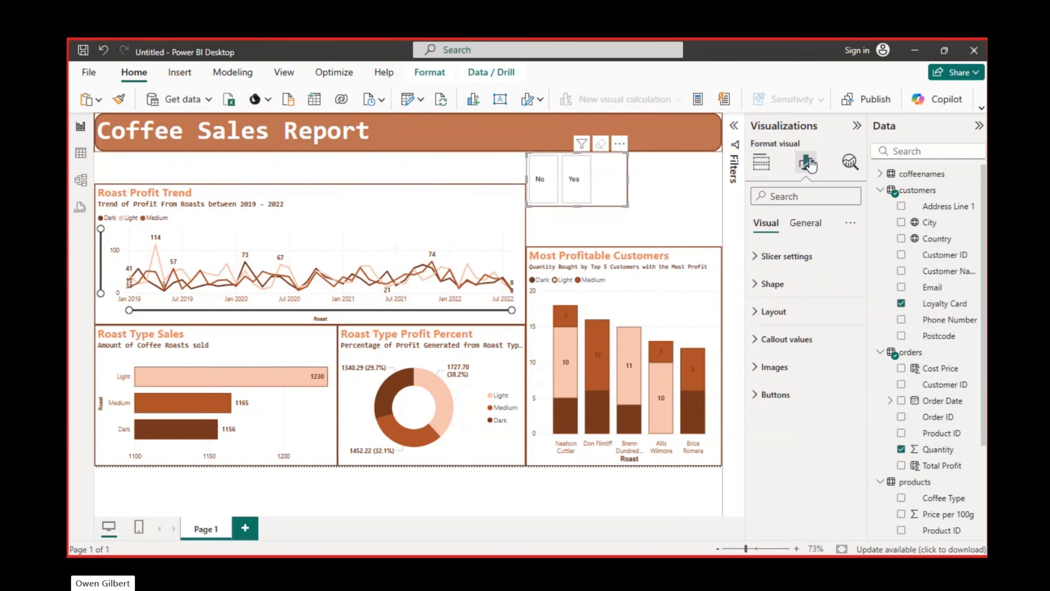
{"action": "left_click", "coordinate": [759, 264]}
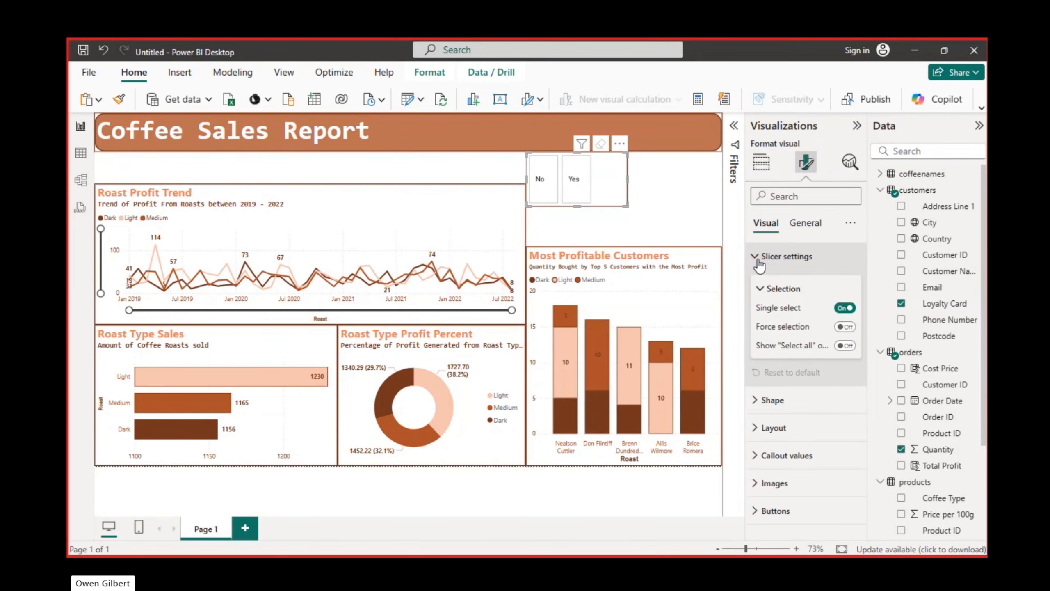
{"action": "left_click", "coordinate": [759, 264]}
{"action": "left_click", "coordinate": [765, 284]}
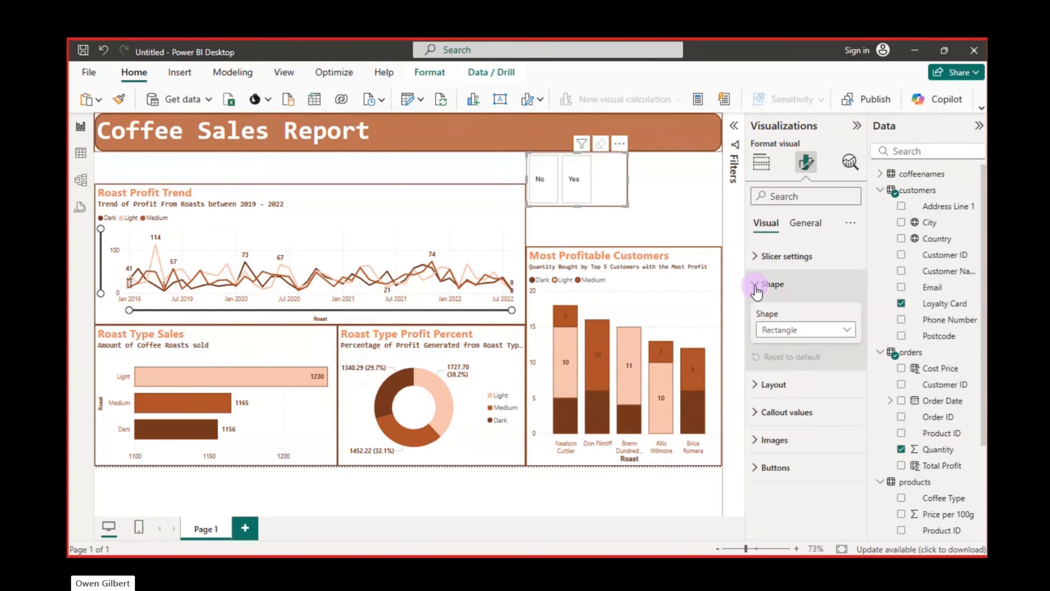
{"action": "left_click", "coordinate": [839, 332]}
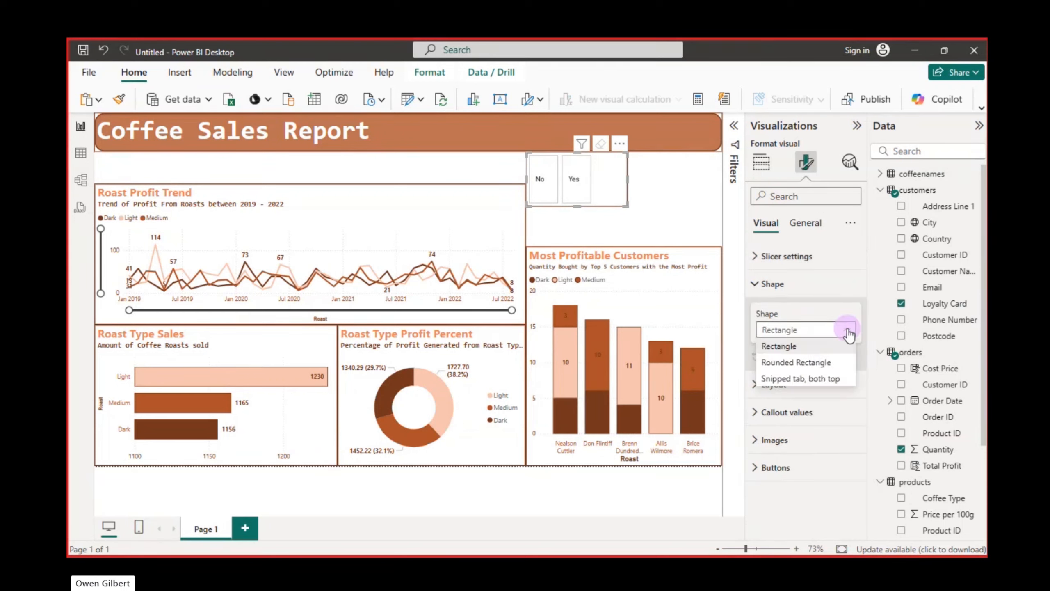
{"action": "left_click", "coordinate": [827, 332]}
{"action": "left_click", "coordinate": [765, 284]}
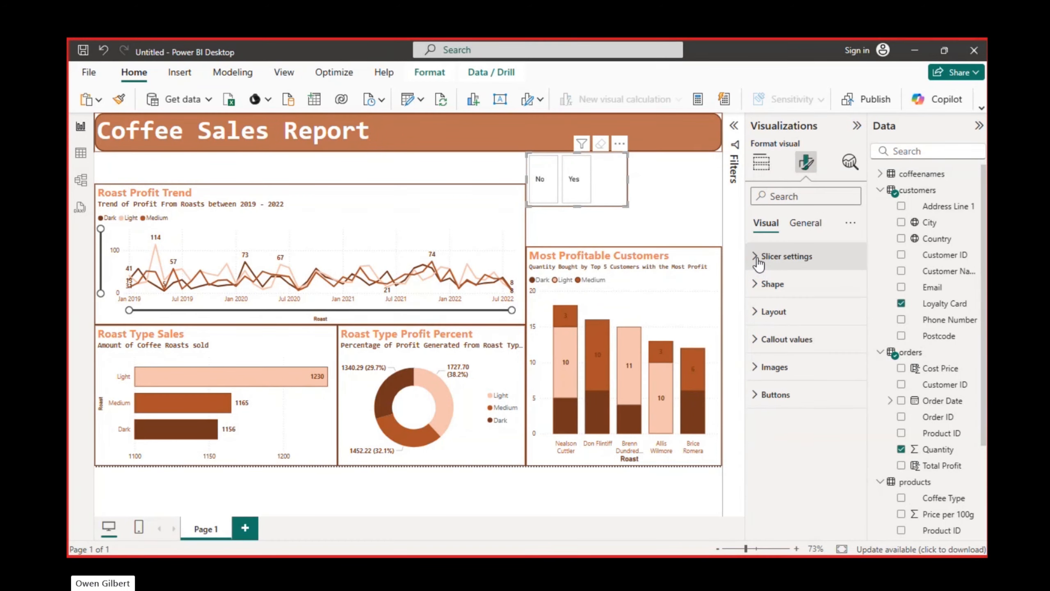
Lay out the slicer with 2 columns shown and 3 px between buttons, and reduce its height
{"action": "left_click", "coordinate": [769, 311]}
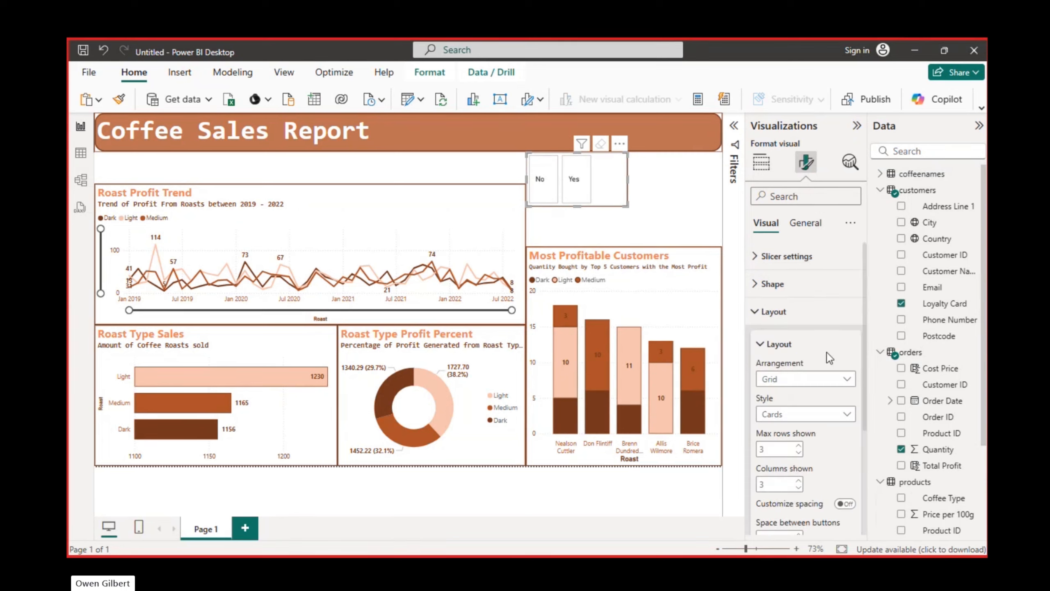
{"action": "scroll", "coordinate": [827, 352], "scroll_direction": "down", "scroll_amount": 1}
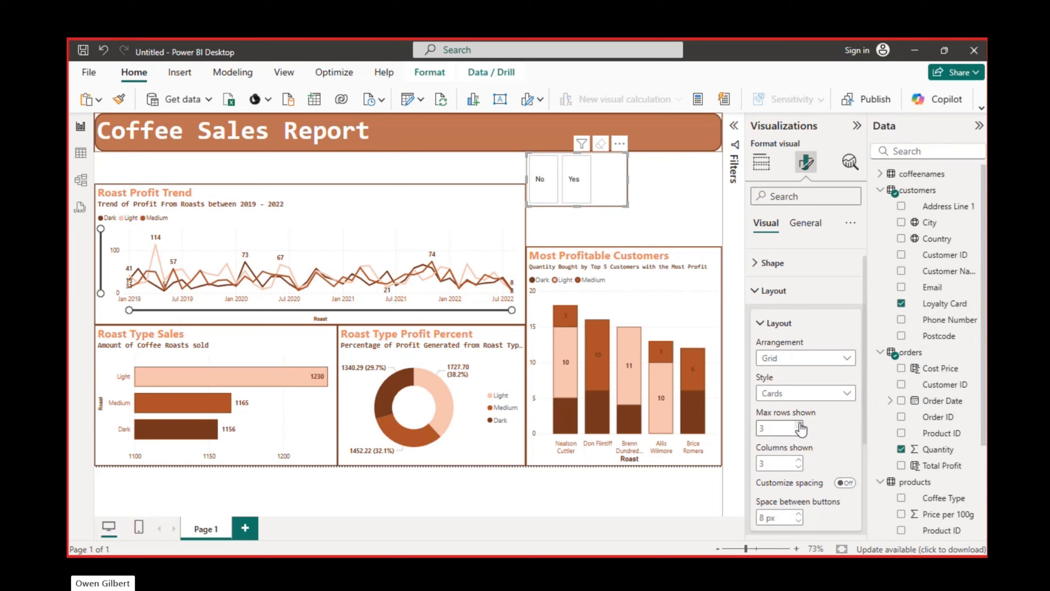
{"action": "left_click", "coordinate": [799, 467]}
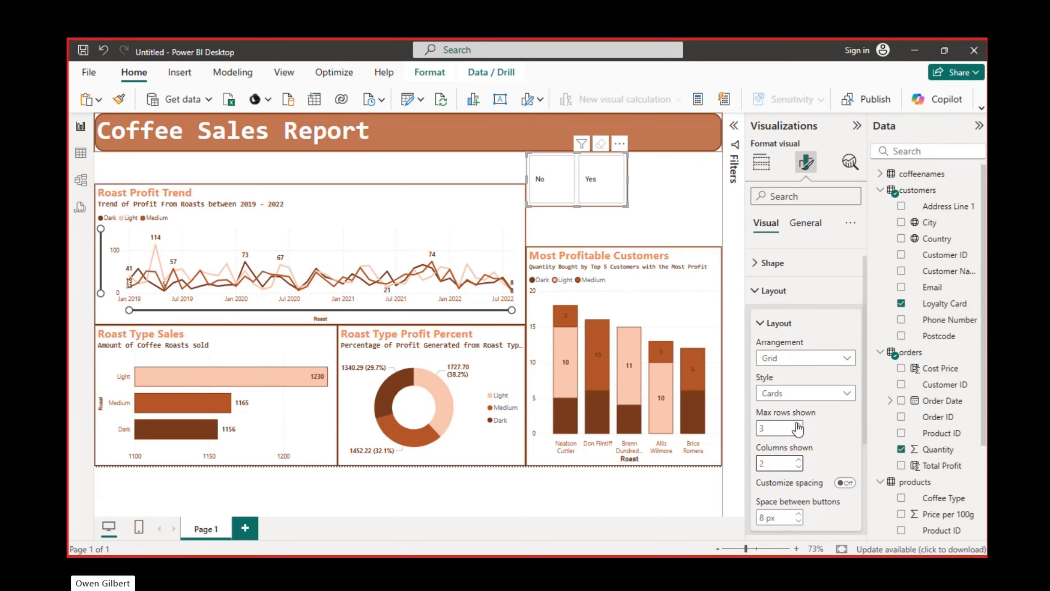
{"action": "left_click_drag", "start_coordinate": [581, 205], "coordinate": [577, 185]}
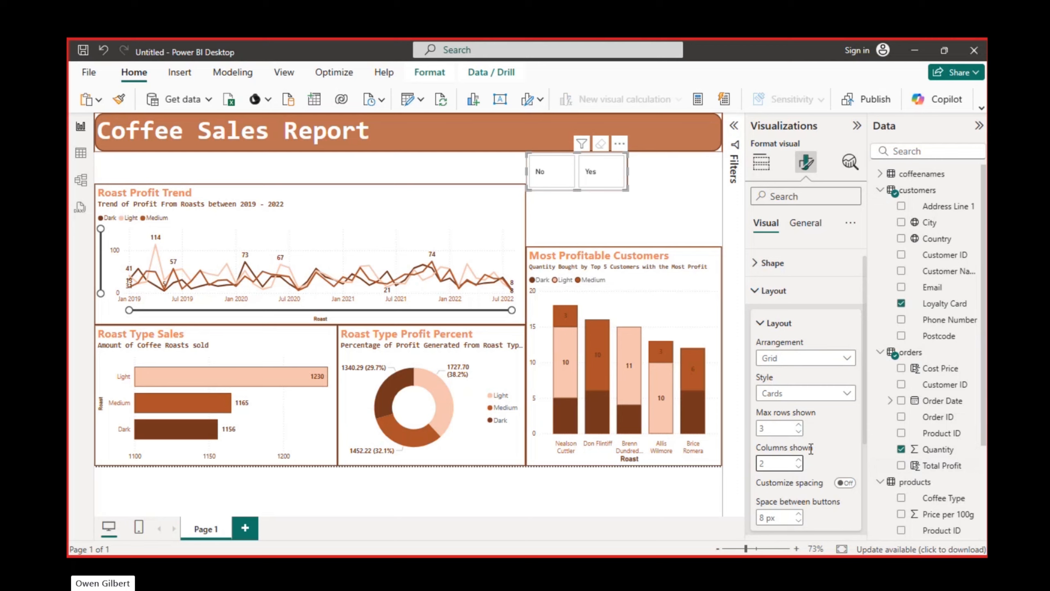
{"action": "left_click", "coordinate": [794, 515]}
{"action": "type", "text": "3"}
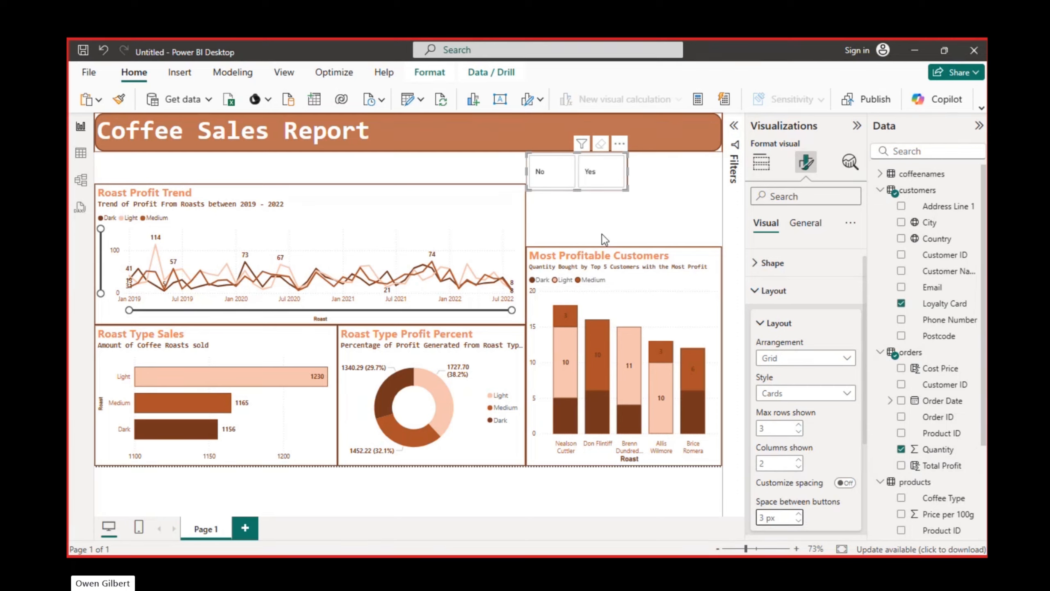
Move the slicer above Roast Profit Trend and make room by shortening the two lower roast charts and shifting the trend chart down
{"action": "left_click_drag", "start_coordinate": [620, 189], "coordinate": [144, 183]}
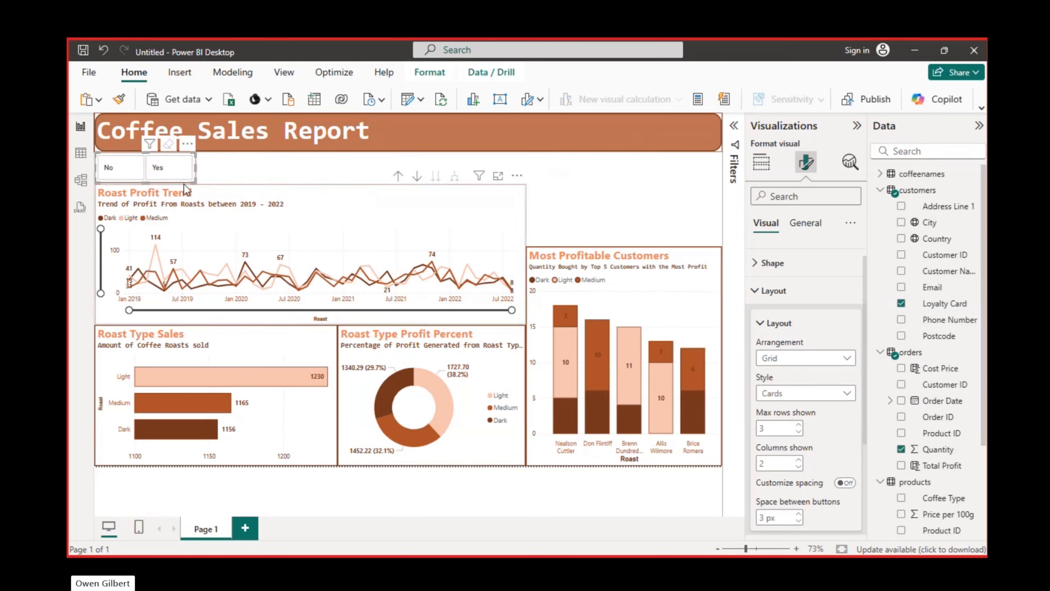
{"action": "left_click", "coordinate": [249, 339]}
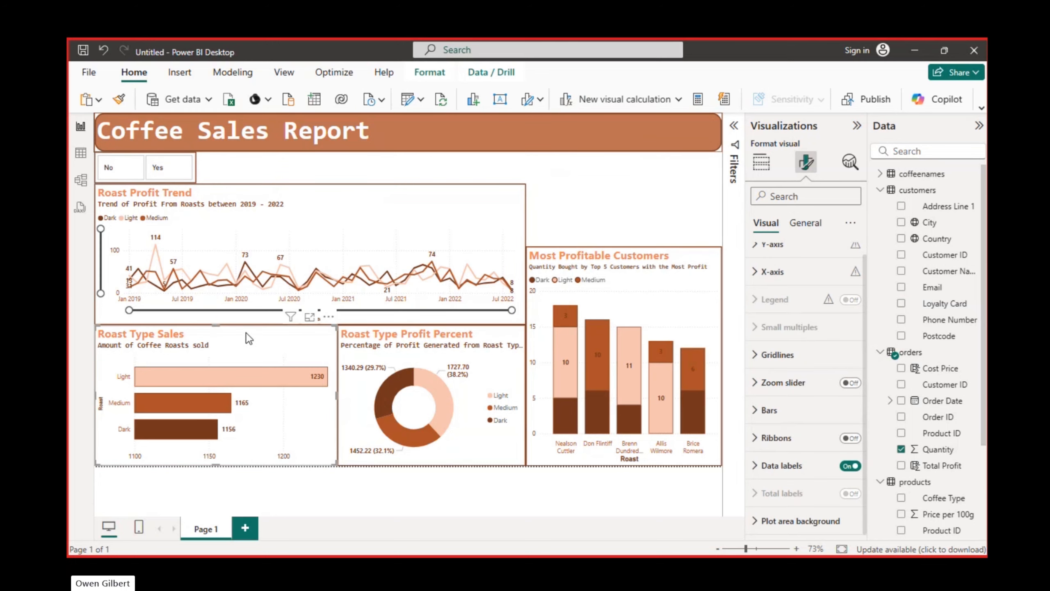
{"action": "left_click_drag", "start_coordinate": [220, 327], "coordinate": [218, 337]}
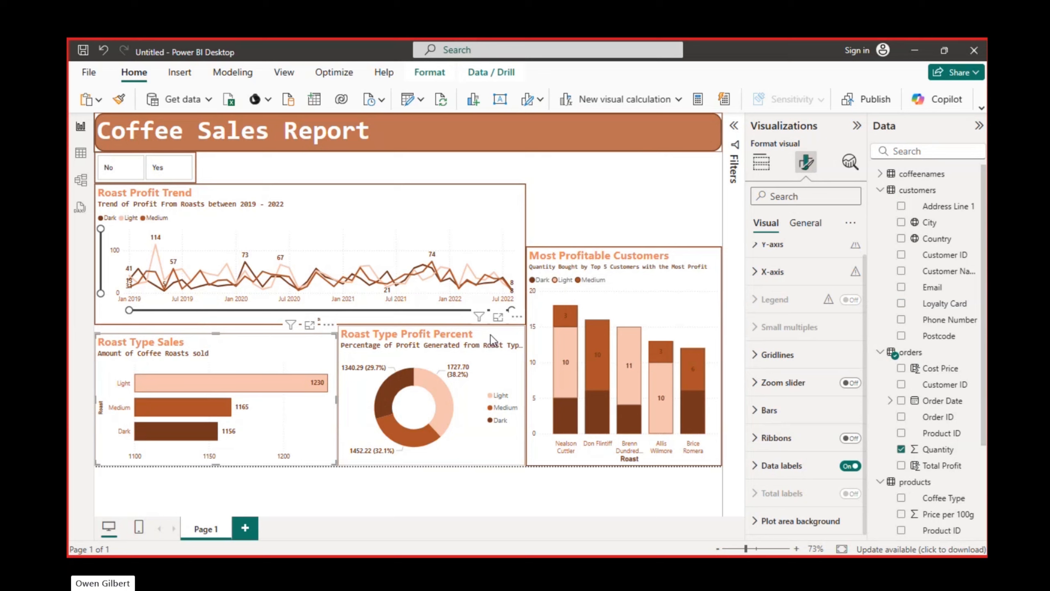
{"action": "left_click", "coordinate": [492, 342]}
{"action": "left_click_drag", "start_coordinate": [432, 326], "coordinate": [431, 334]}
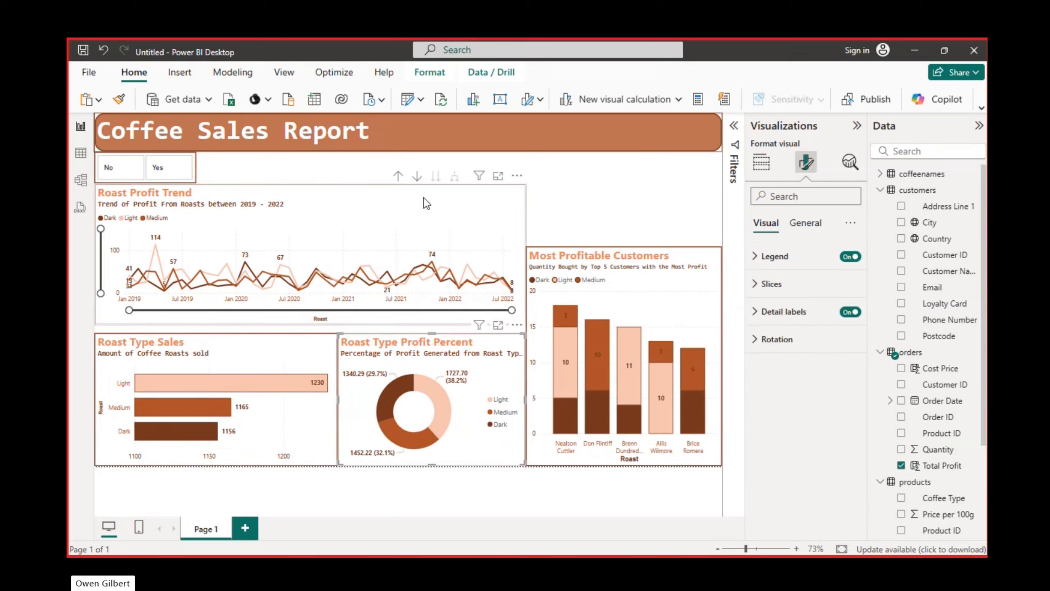
{"action": "mouse_move", "coordinate": [418, 220]}
{"action": "left_mouse_down"}
{"action": "mouse_move", "coordinate": [421, 230]}
{"action": "mouse_move", "coordinate": [424, 207]}
{"action": "left_mouse_up"}
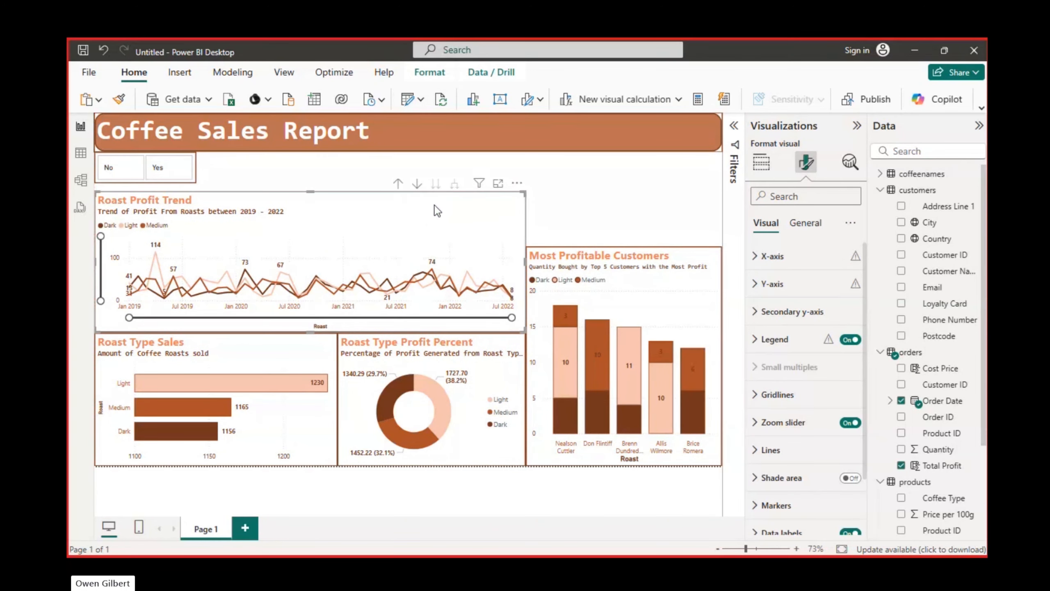
Reposition the slicer slightly right and down against the trend chart's upper edge, and clear its selection
{"action": "mouse_move", "coordinate": [841, 374]}
{"action": "mouse_move", "coordinate": [455, 300]}
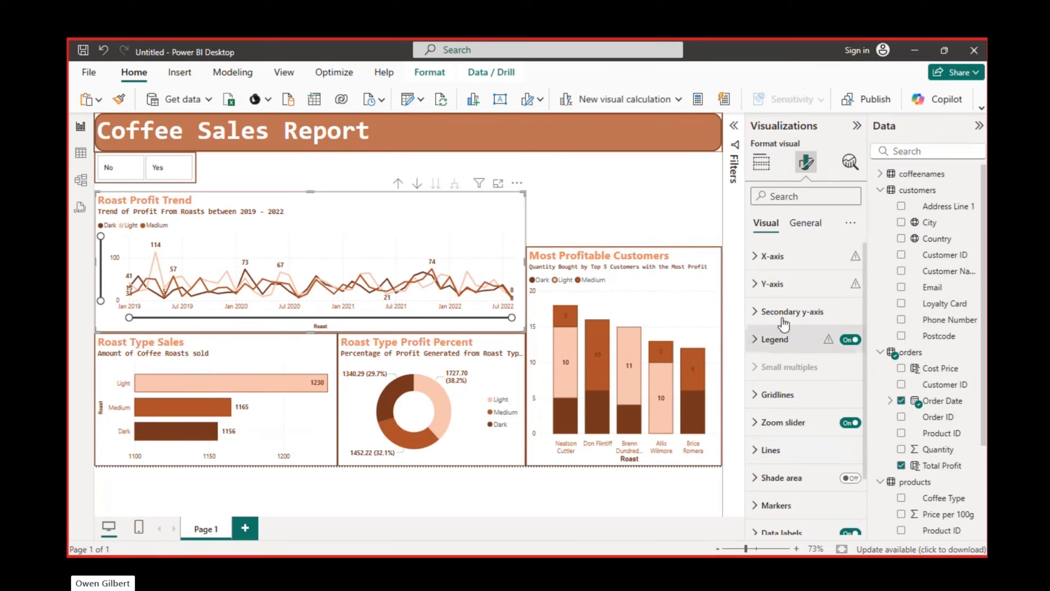
{"action": "left_click", "coordinate": [805, 226]}
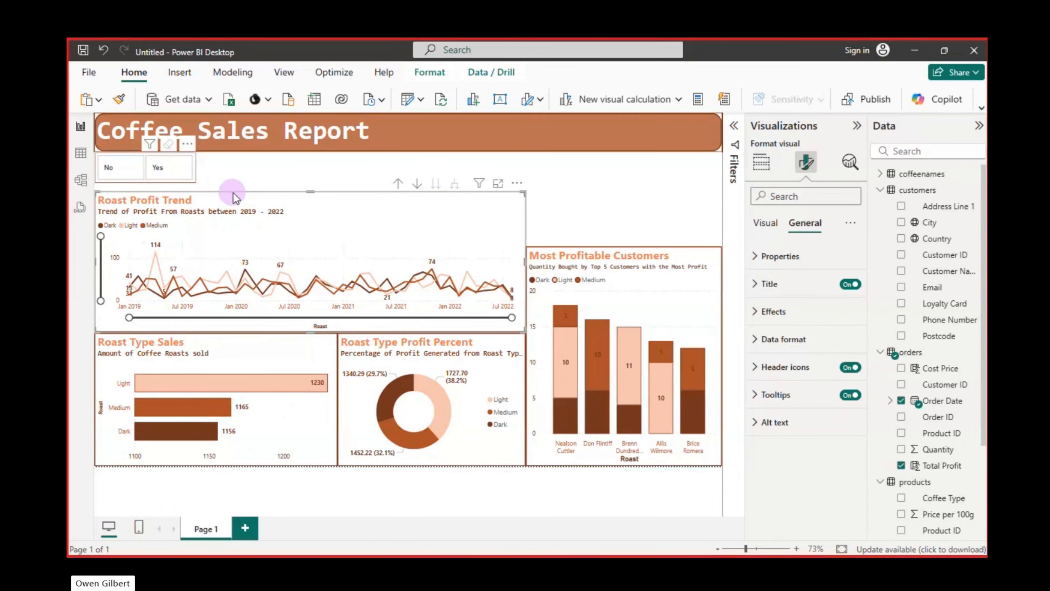
{"action": "left_click_drag", "start_coordinate": [194, 181], "coordinate": [241, 188]}
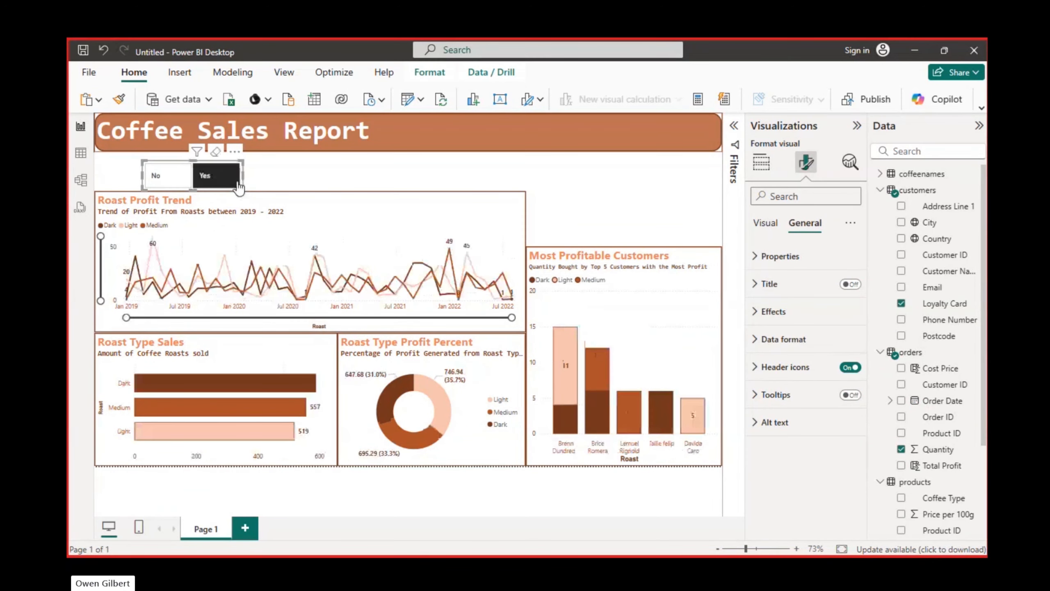
{"action": "left_click", "coordinate": [213, 154]}
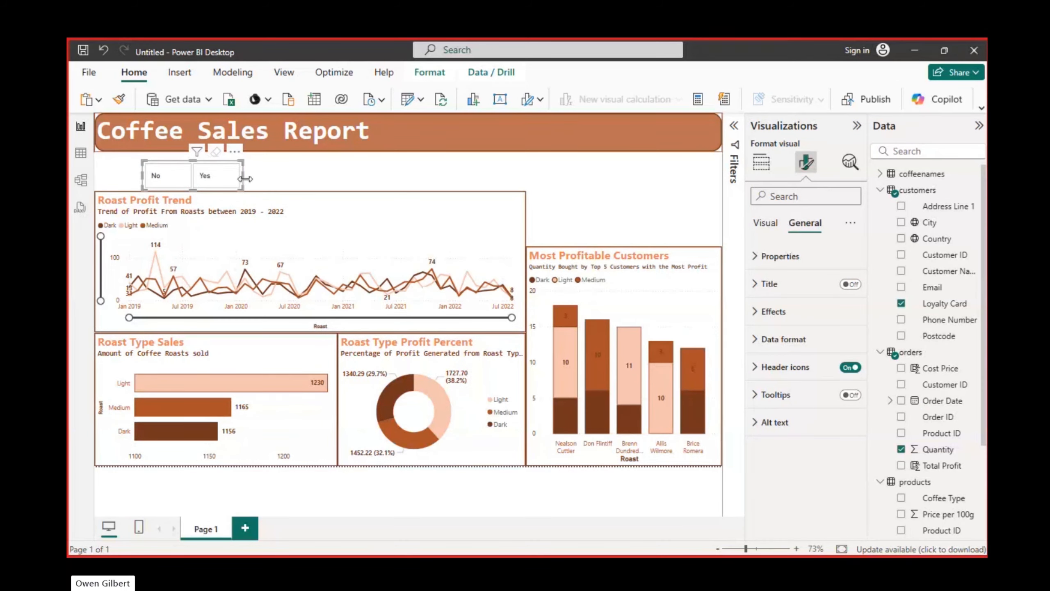
Turn on the slicer's title and set its font size to 10
{"action": "left_click", "coordinate": [850, 287]}
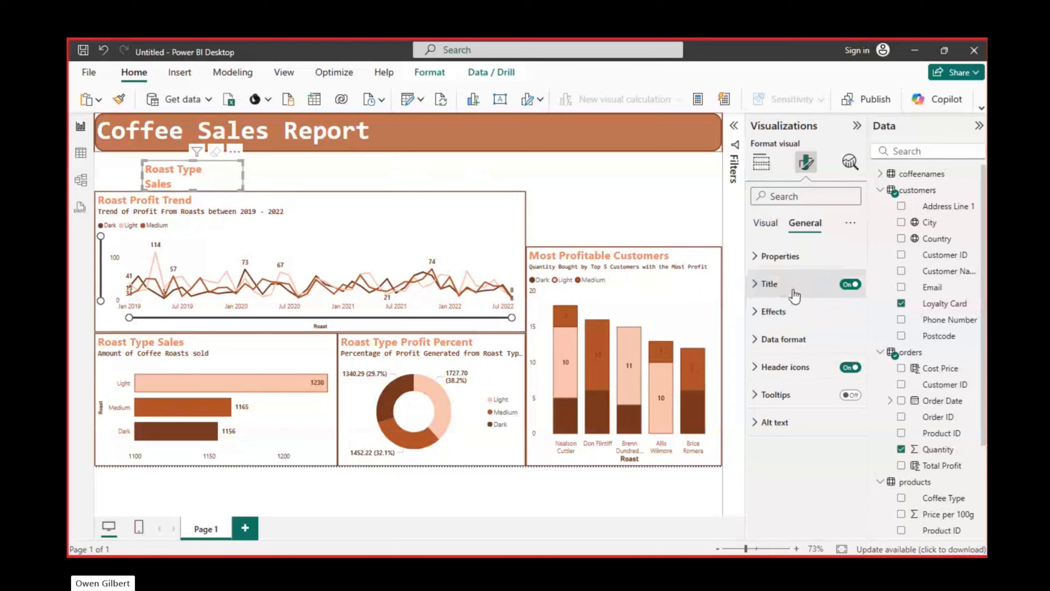
{"action": "left_click", "coordinate": [755, 284]}
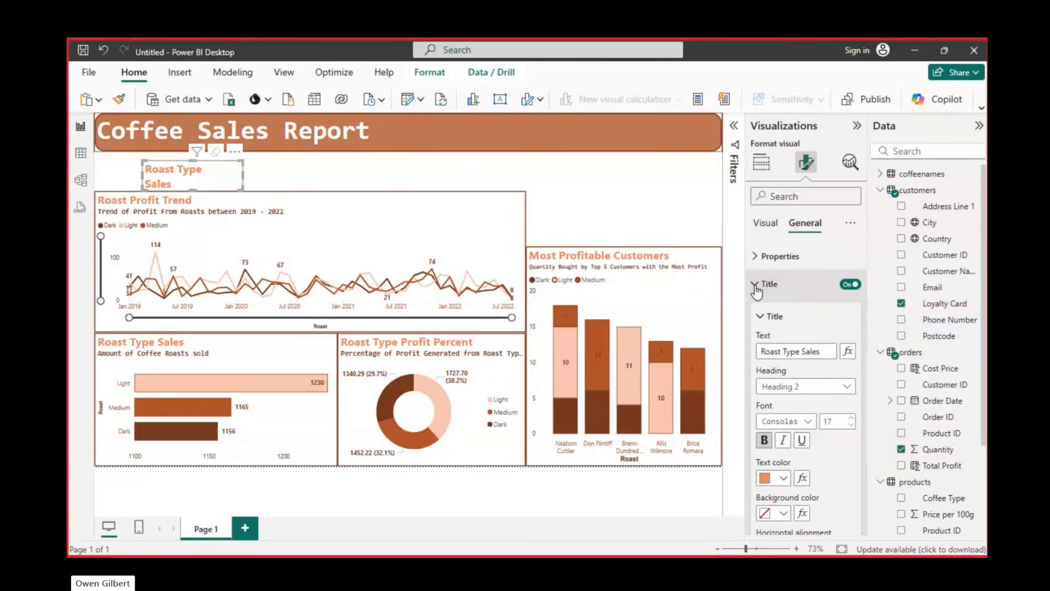
{"action": "left_click", "coordinate": [850, 423]}
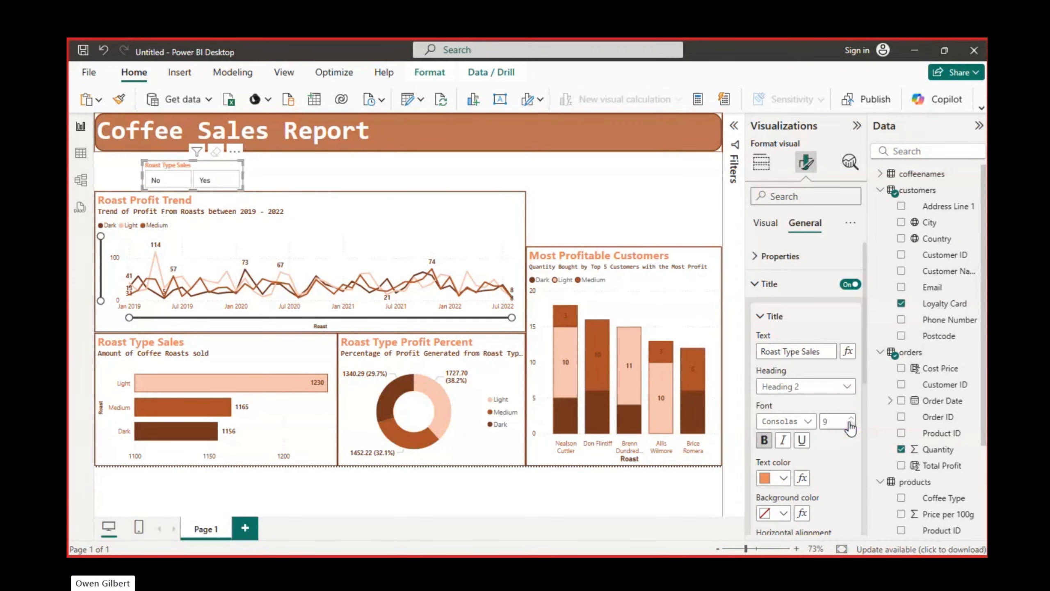
{"action": "left_click", "coordinate": [852, 423]}
{"action": "left_click", "coordinate": [852, 418]}
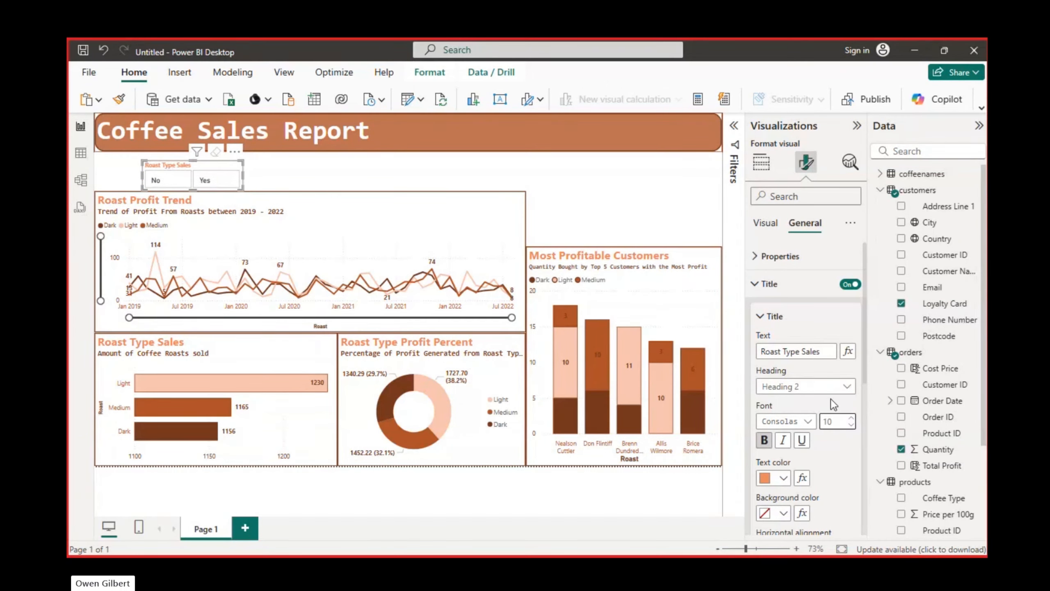
Change the slicer's title text to "Loyalty Card"
{"action": "triple_click", "coordinate": [815, 350]}
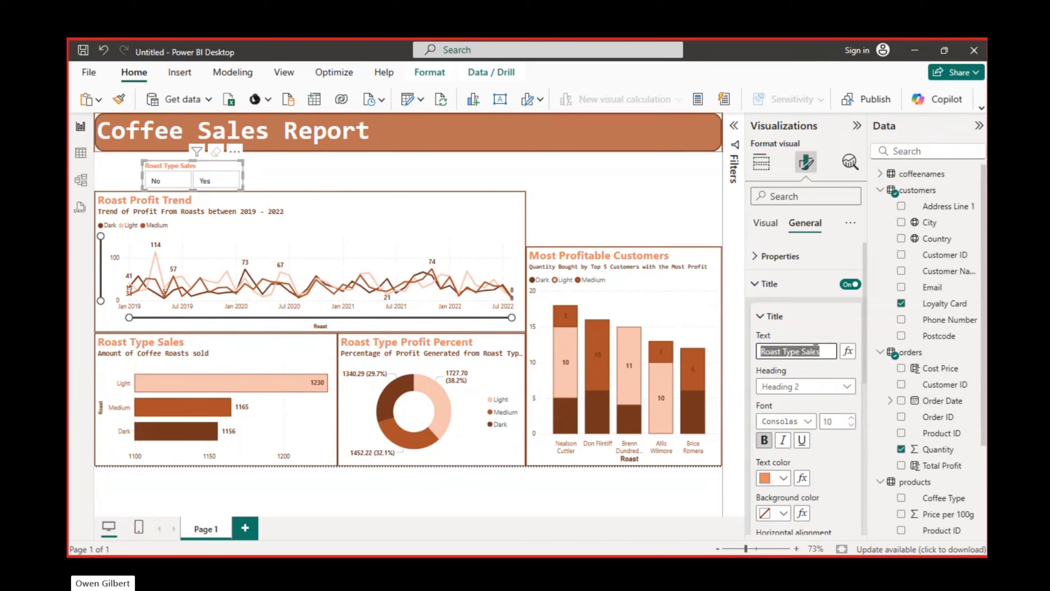
{"action": "type", "text": "Loyalty Card"}
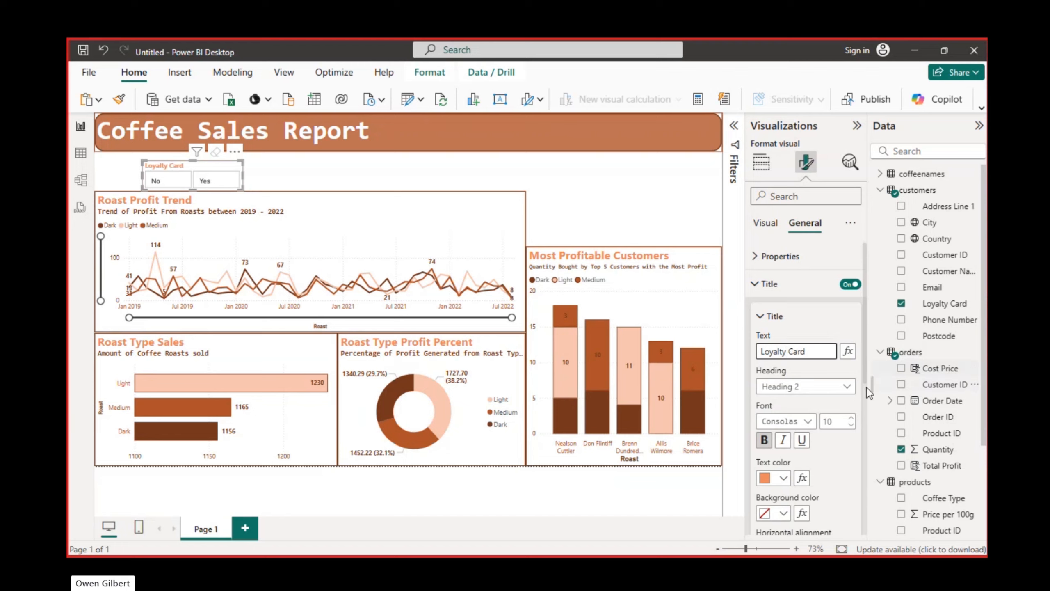
Move the Loyalty Card slicer to the report's left edge beneath the header and set its title font size to 12
{"action": "left_click", "coordinate": [761, 316]}
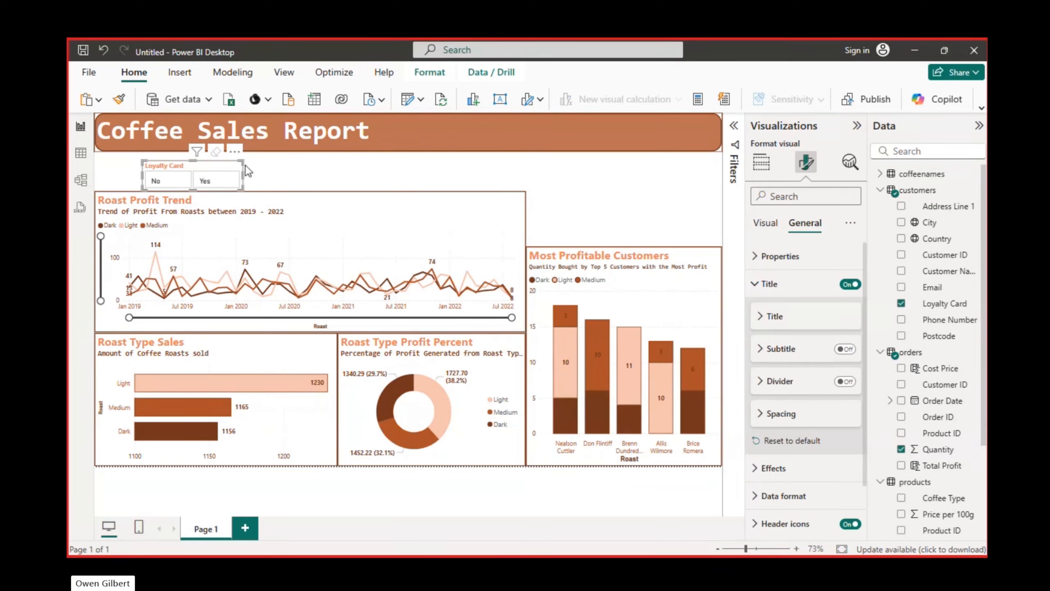
{"action": "left_click_drag", "start_coordinate": [244, 162], "coordinate": [177, 162]}
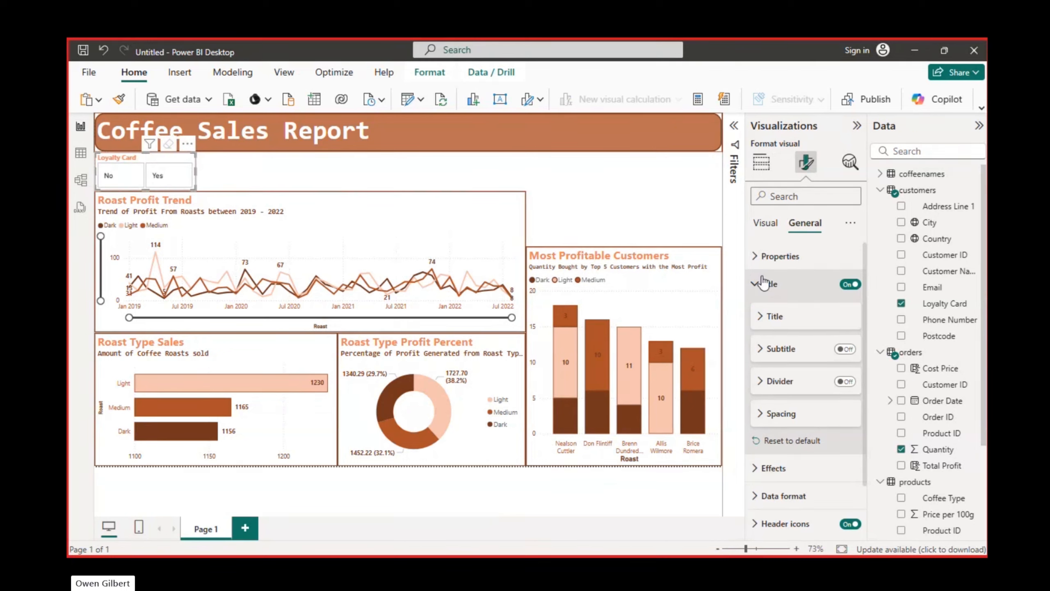
{"action": "left_click", "coordinate": [768, 318]}
{"action": "left_click", "coordinate": [851, 417]}
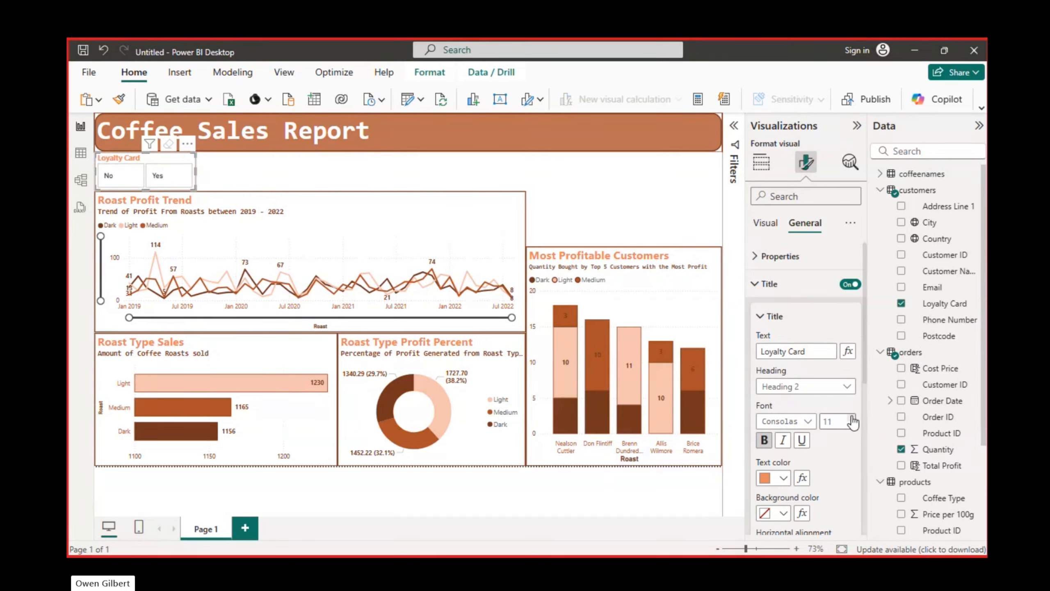
{"action": "left_click", "coordinate": [769, 284]}
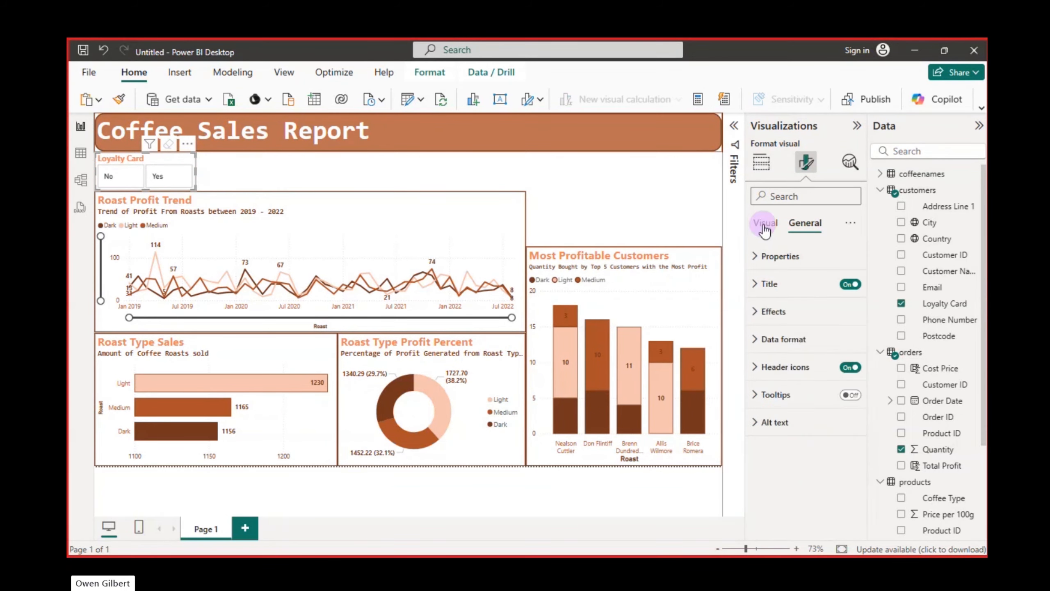
Look through the slicer's layout, callout value, format and data options for a way to restyle its buttons
{"action": "left_click", "coordinate": [766, 222]}
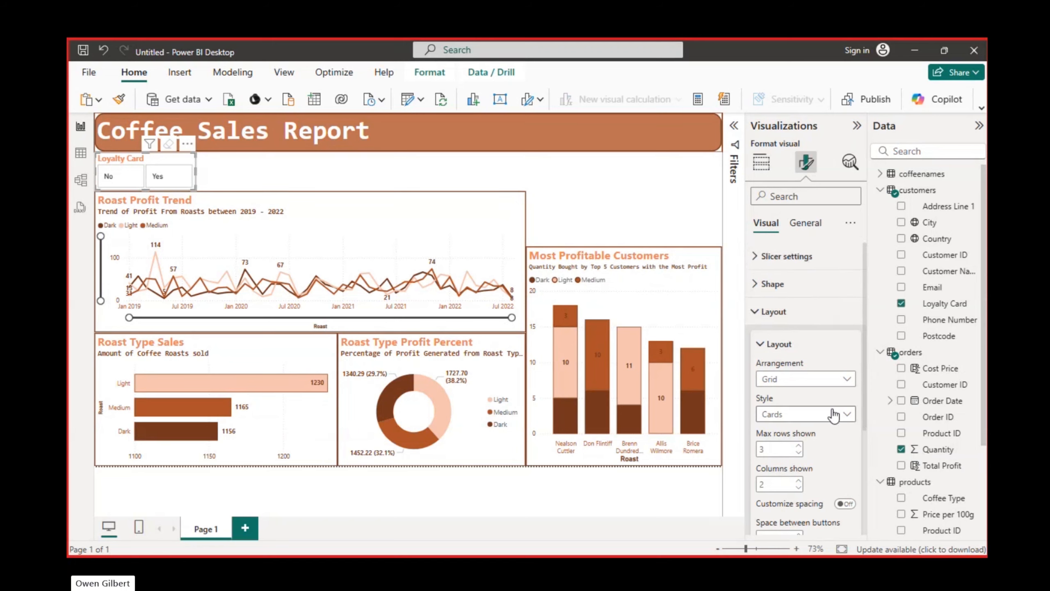
{"action": "scroll", "coordinate": [833, 413], "scroll_direction": "down", "scroll_amount": 4}
{"action": "scroll", "coordinate": [833, 414], "scroll_direction": "up", "scroll_amount": 3}
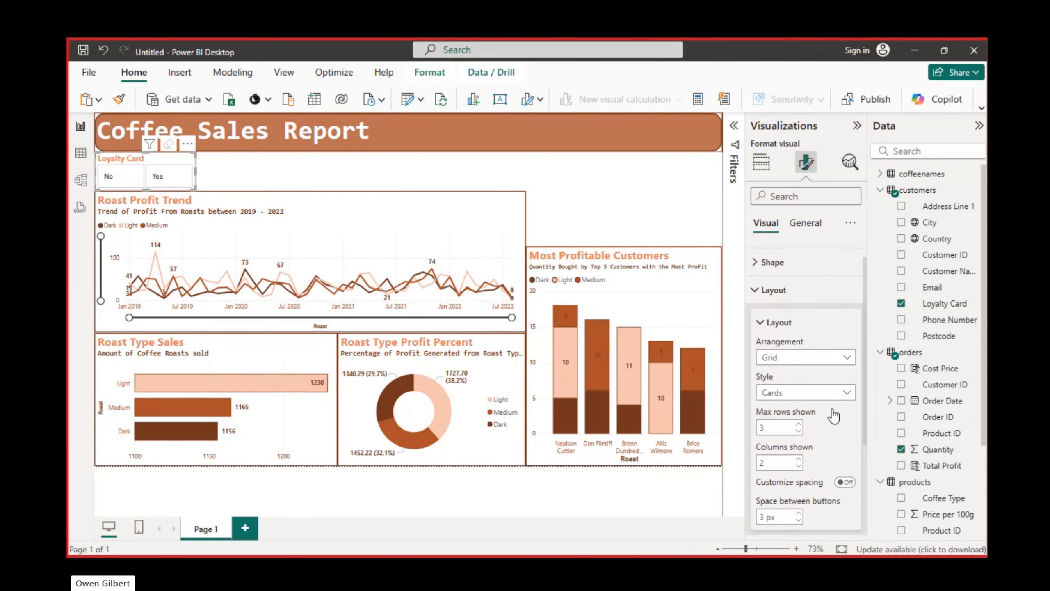
{"action": "left_click", "coordinate": [759, 317]}
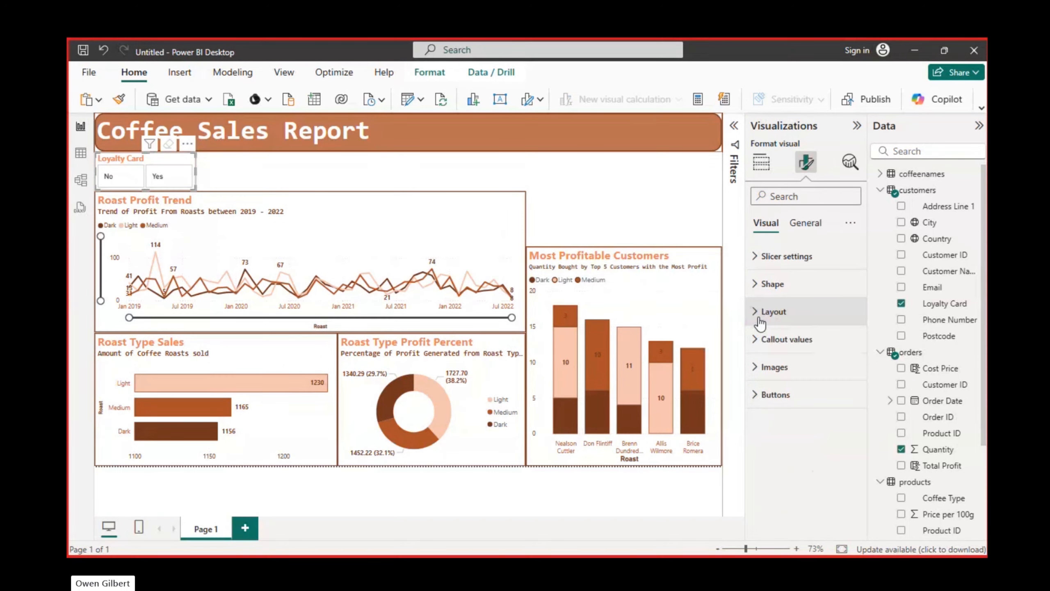
{"action": "left_click", "coordinate": [756, 344]}
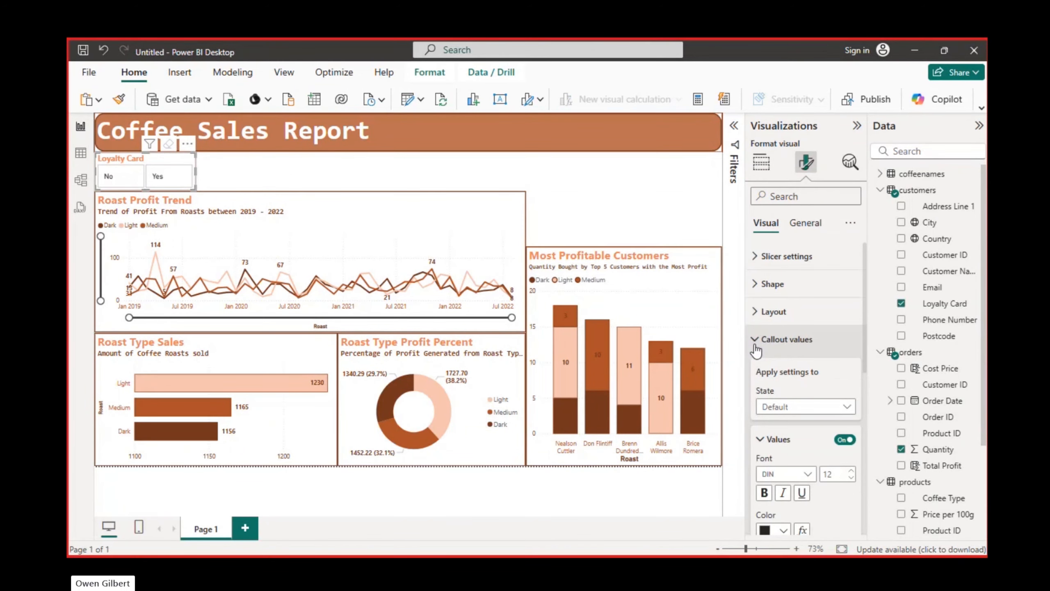
{"action": "scroll", "coordinate": [813, 364], "scroll_direction": "down", "scroll_amount": 5}
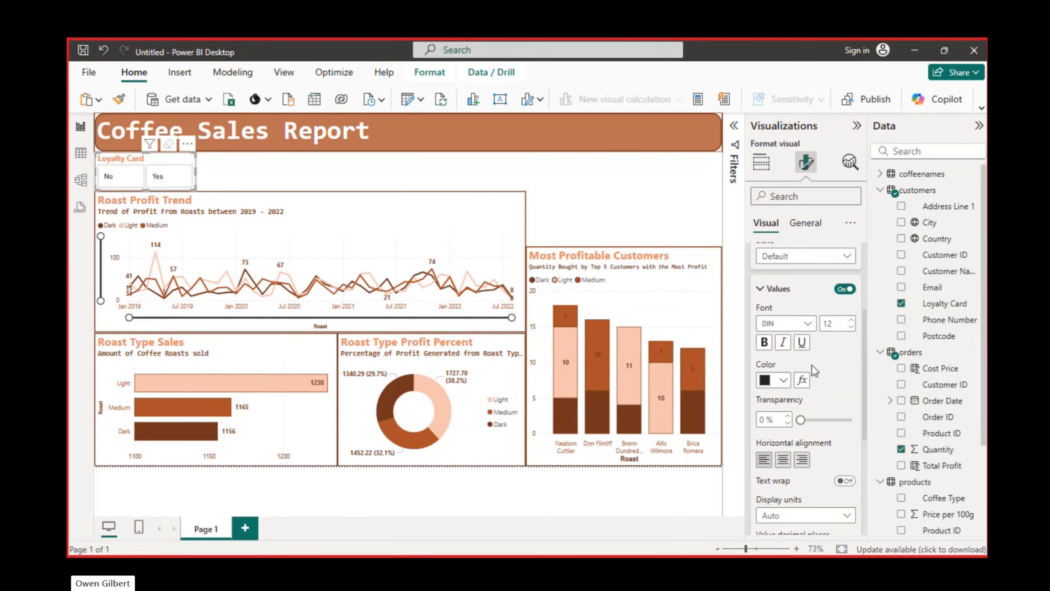
{"action": "scroll", "coordinate": [812, 364], "scroll_direction": "up", "scroll_amount": 5}
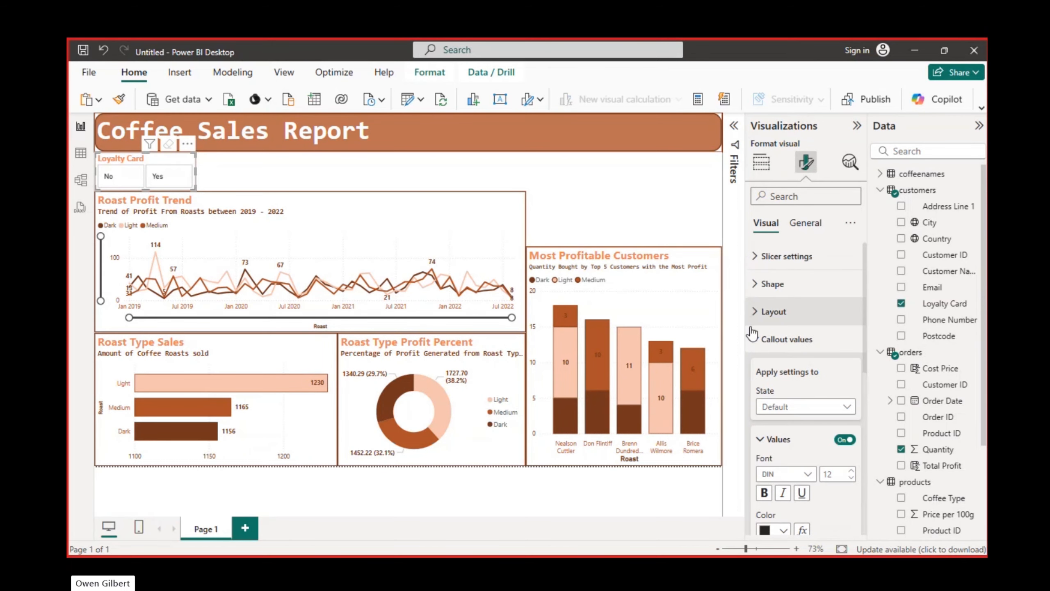
{"action": "left_click", "coordinate": [769, 339]}
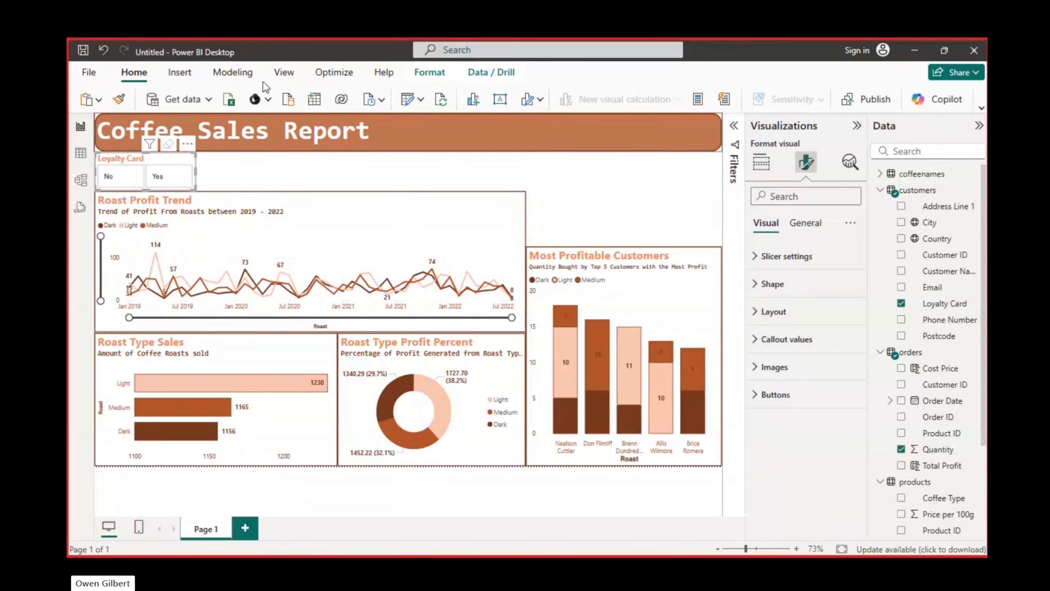
{"action": "left_click", "coordinate": [431, 65]}
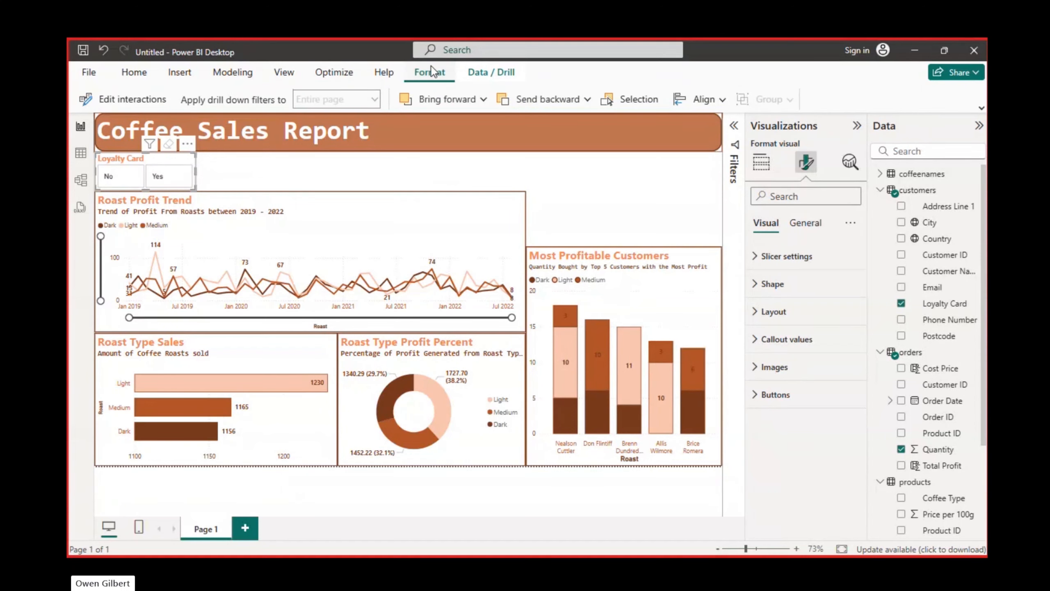
{"action": "left_click", "coordinate": [501, 71]}
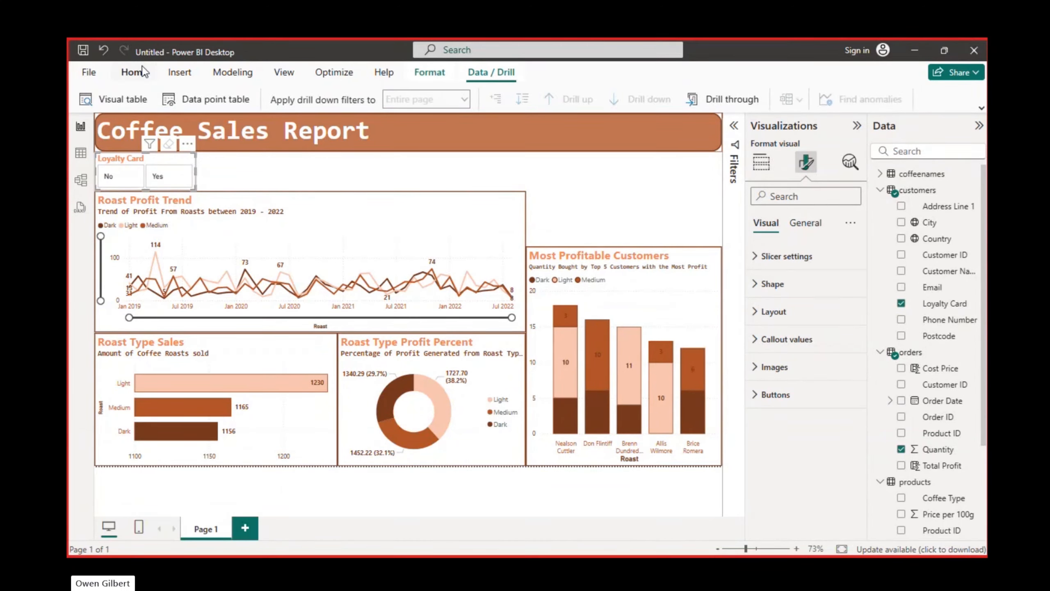
{"action": "left_click", "coordinate": [147, 73]}
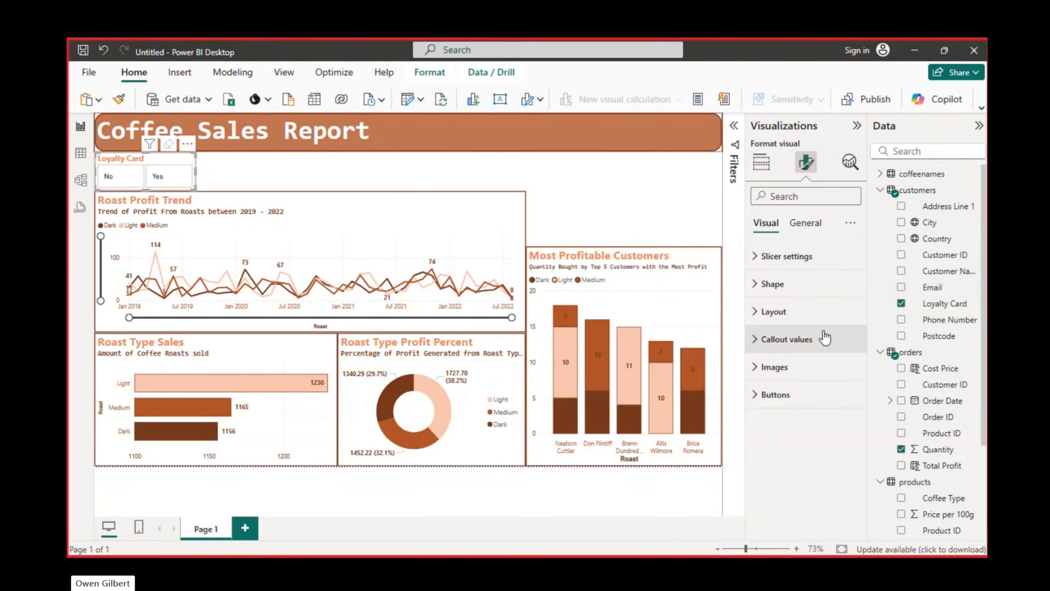
Fill the slicer's buttons with the lightest orange theme tint and set the fill transparency to 38%
{"action": "left_click", "coordinate": [764, 404]}
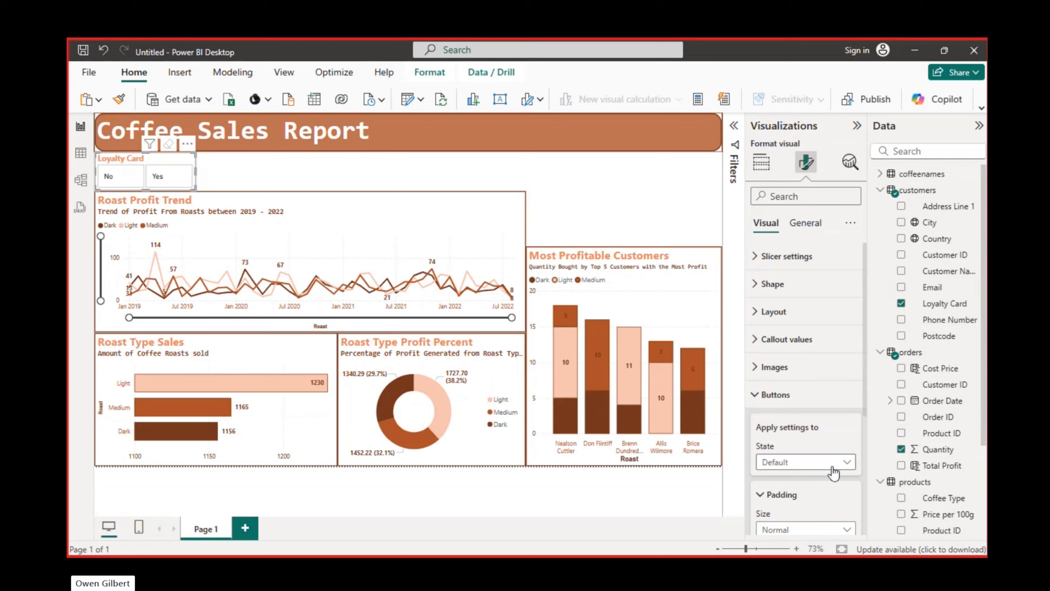
{"action": "scroll", "coordinate": [832, 466], "scroll_direction": "down", "scroll_amount": 3}
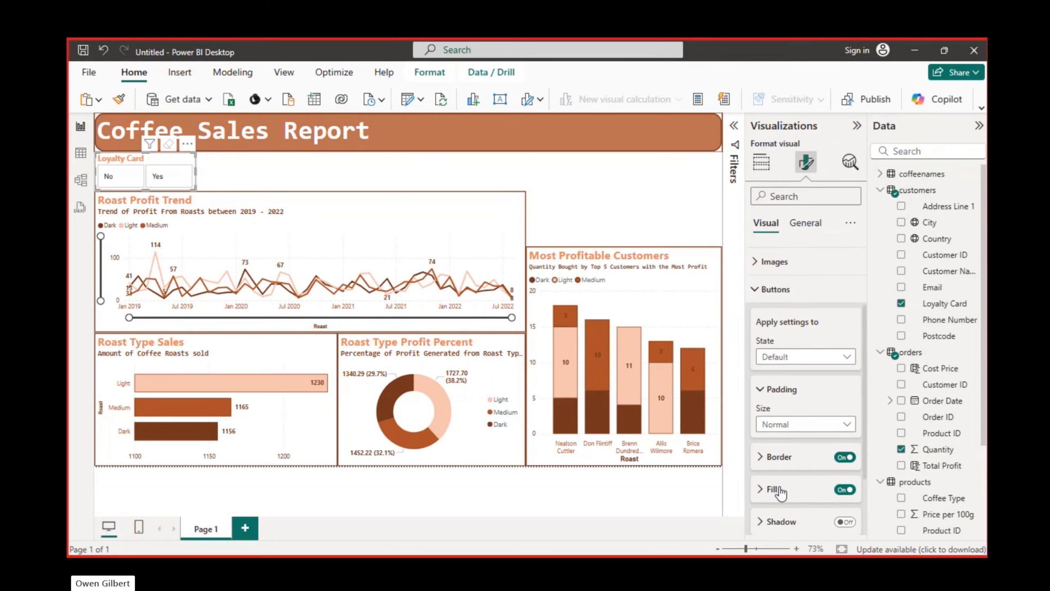
{"action": "left_click", "coordinate": [766, 495]}
{"action": "scroll", "coordinate": [767, 493], "scroll_direction": "down", "scroll_amount": 2}
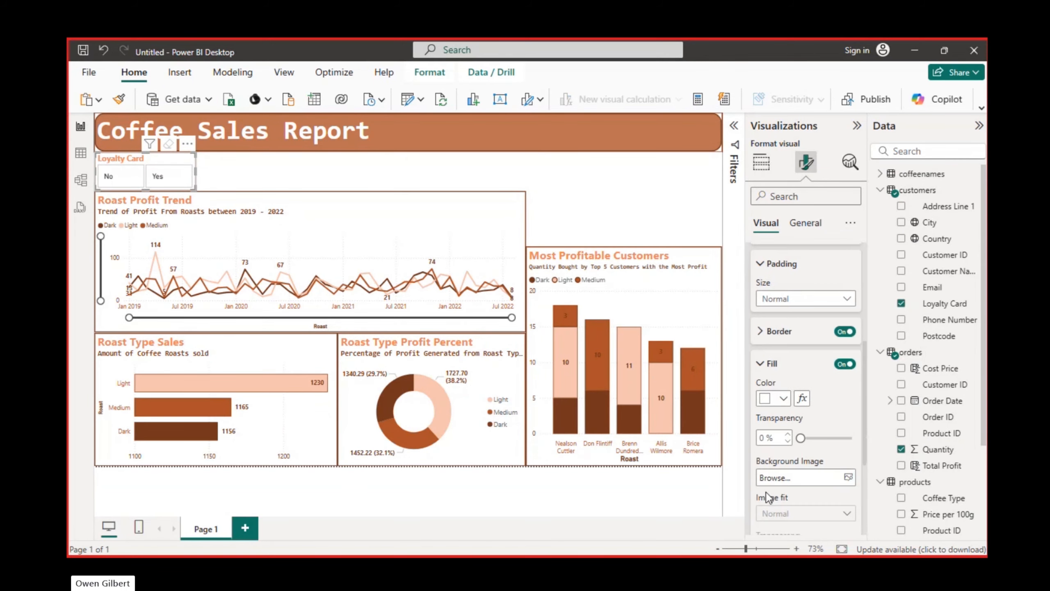
{"action": "left_click", "coordinate": [784, 399]}
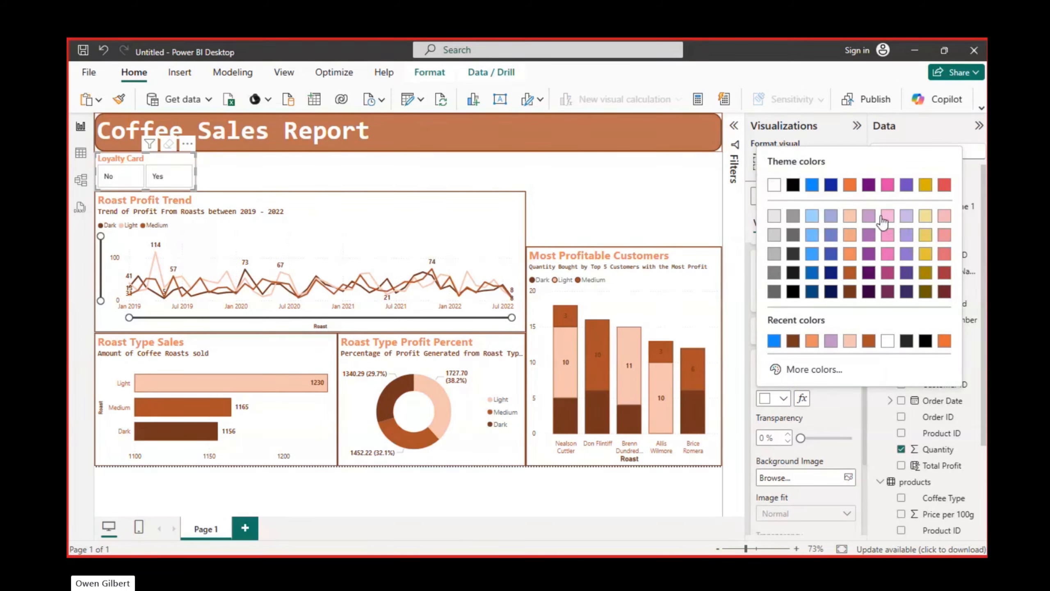
{"action": "left_click", "coordinate": [851, 215]}
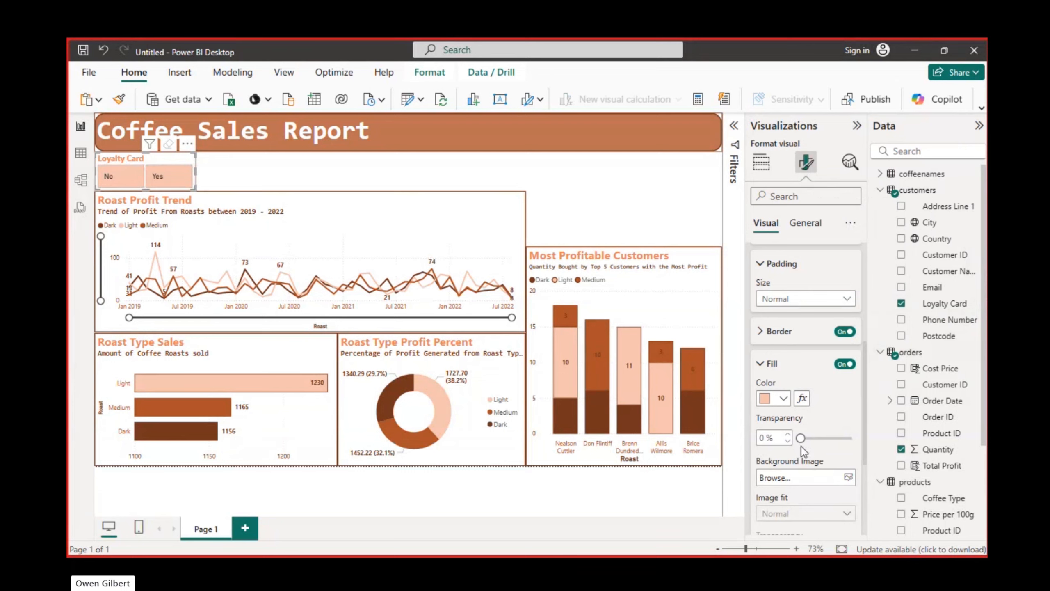
{"action": "left_click_drag", "start_coordinate": [801, 438], "coordinate": [820, 438]}
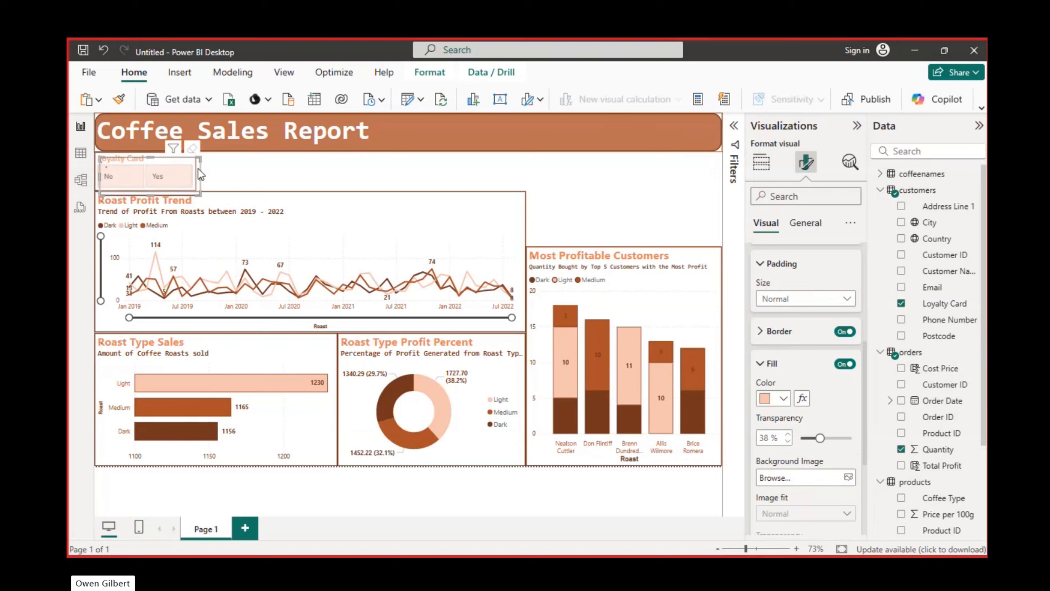
Duplicate the Loyalty Card slicer, place the copy directly beside the original, and replace its field with Country
{"action": "key", "text": "ctrl+v"}
{"action": "left_click_drag", "start_coordinate": [269, 164], "coordinate": [282, 164]}
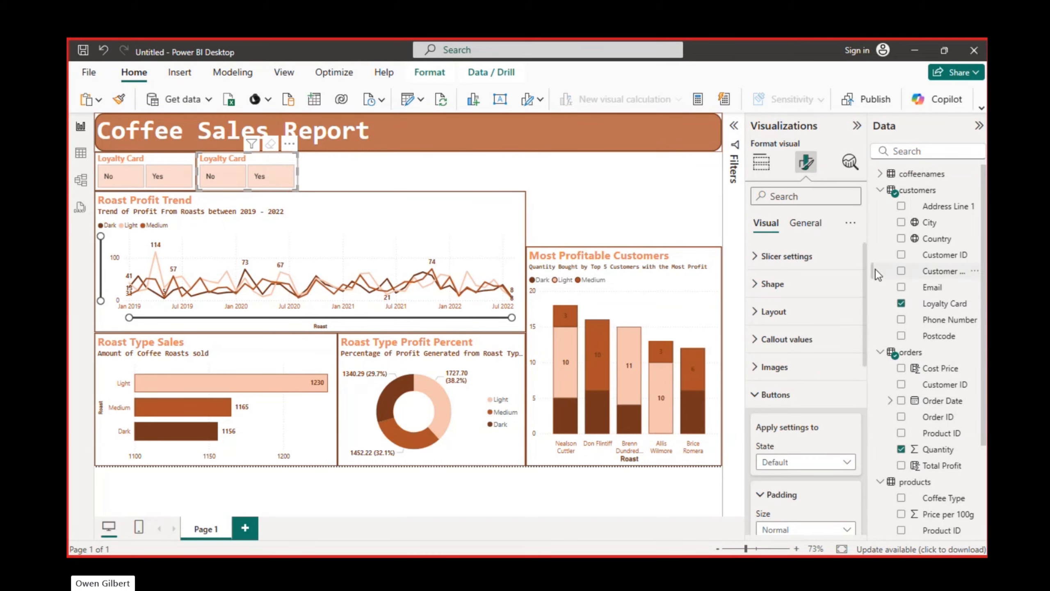
{"action": "left_click", "coordinate": [902, 305]}
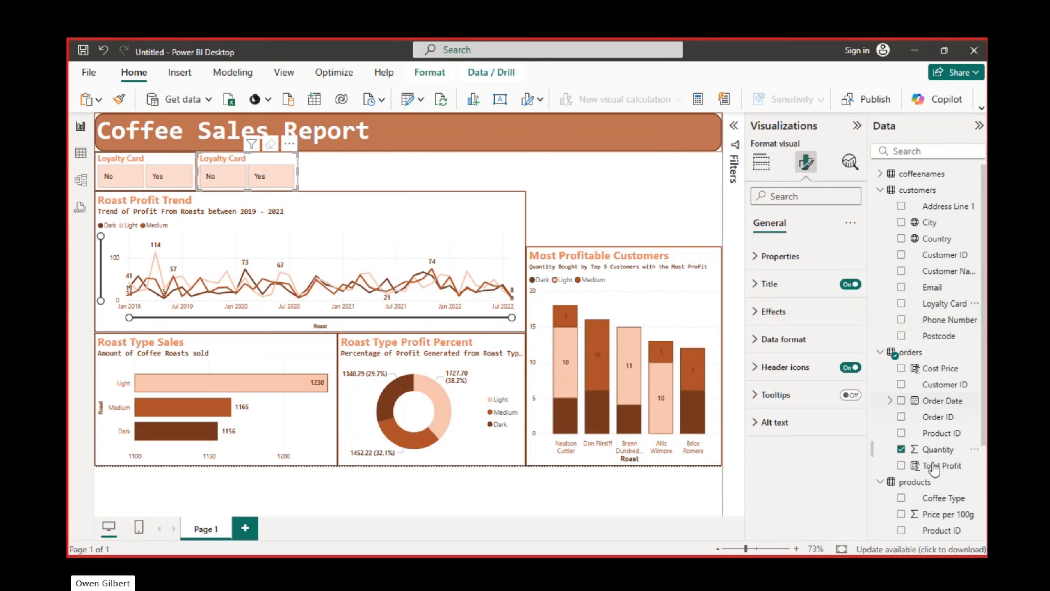
{"action": "scroll", "coordinate": [912, 432], "scroll_direction": "down", "scroll_amount": 3}
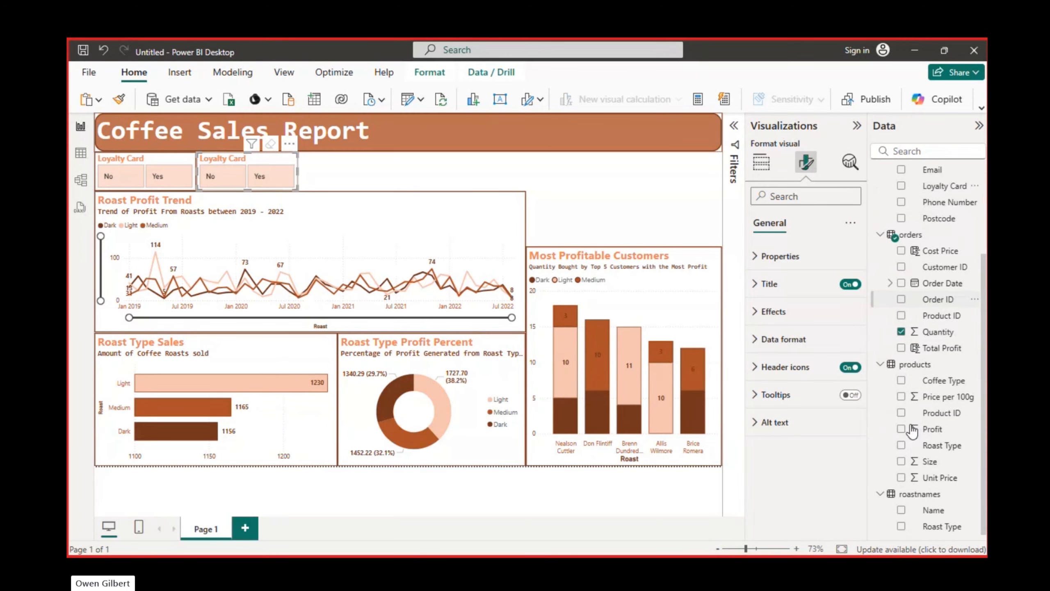
{"action": "scroll", "coordinate": [912, 431], "scroll_direction": "up", "scroll_amount": 3}
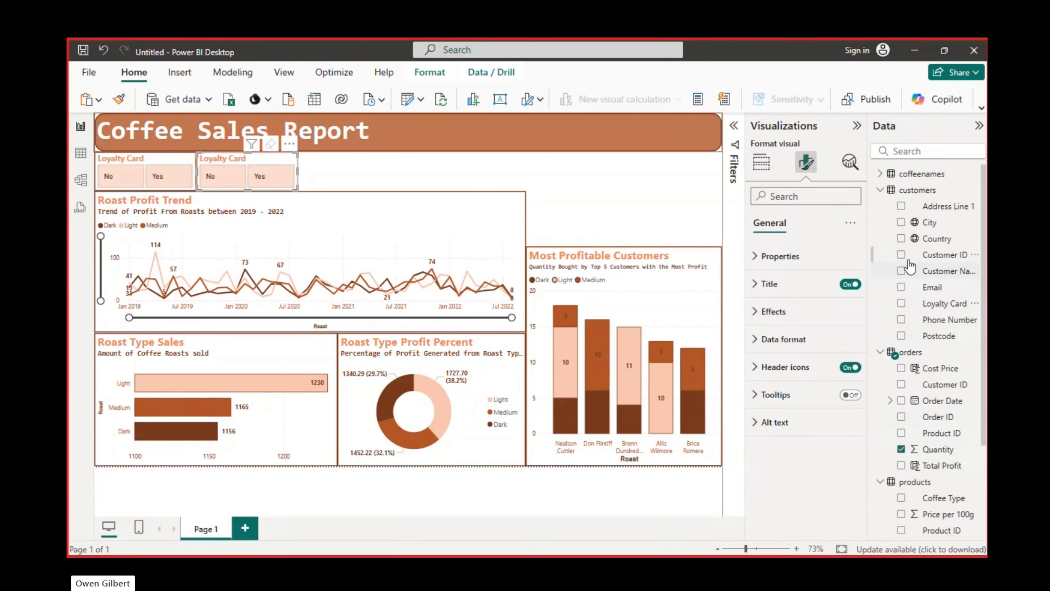
{"action": "left_click", "coordinate": [901, 239]}
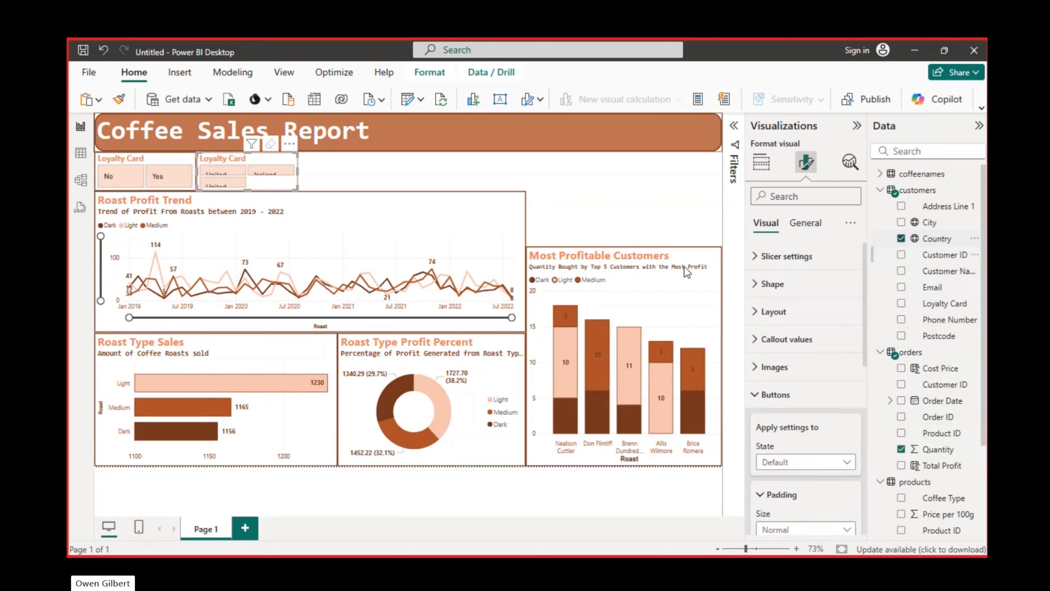
Show the country slicer's buttons in 3 columns and widen the slicer so every country name fits
{"action": "left_click_drag", "start_coordinate": [301, 168], "coordinate": [390, 173]}
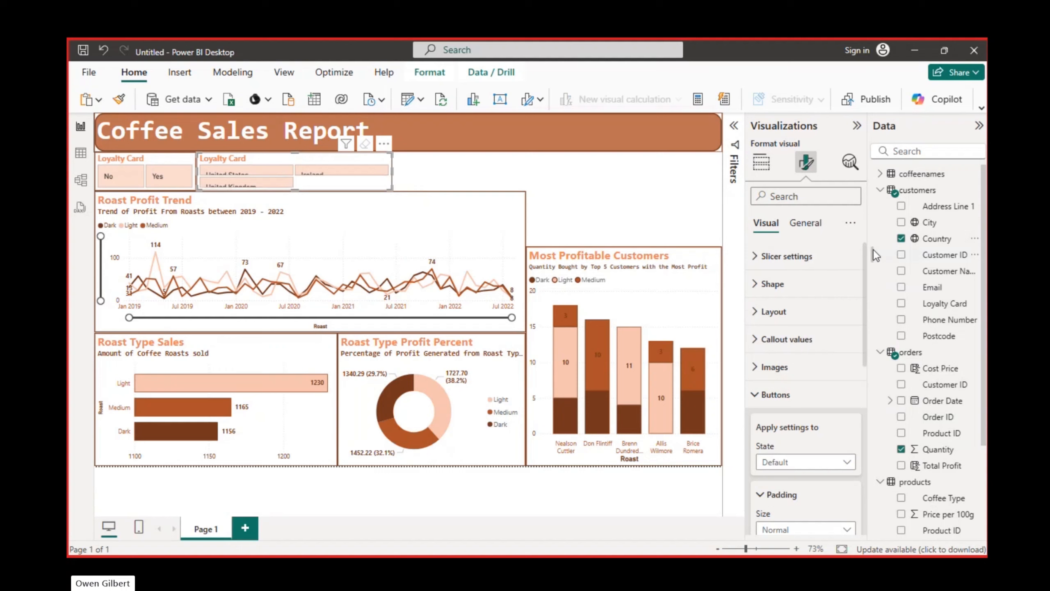
{"action": "left_click", "coordinate": [756, 257]}
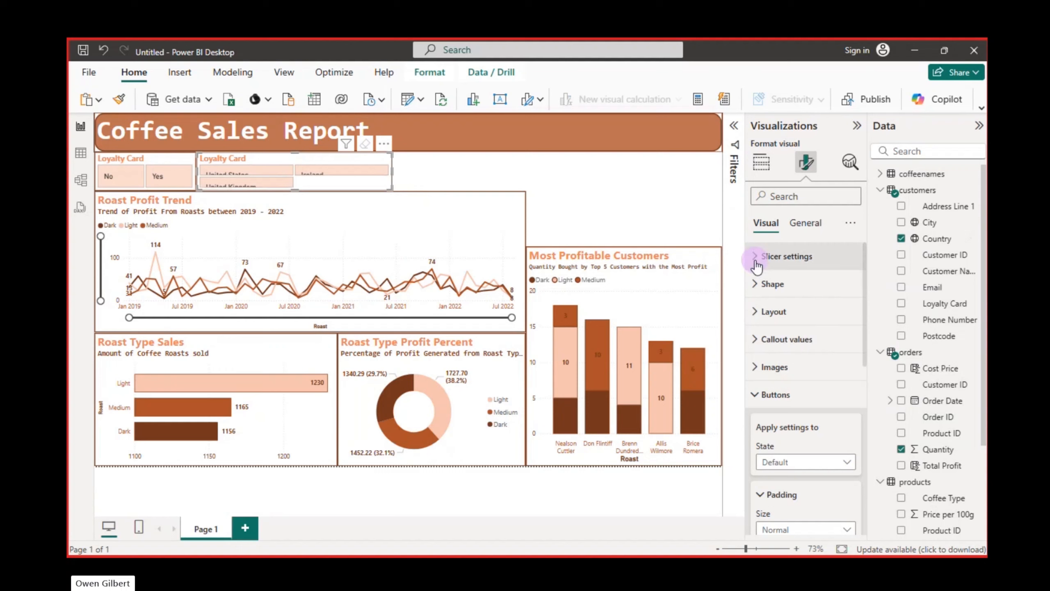
{"action": "left_click", "coordinate": [757, 260]}
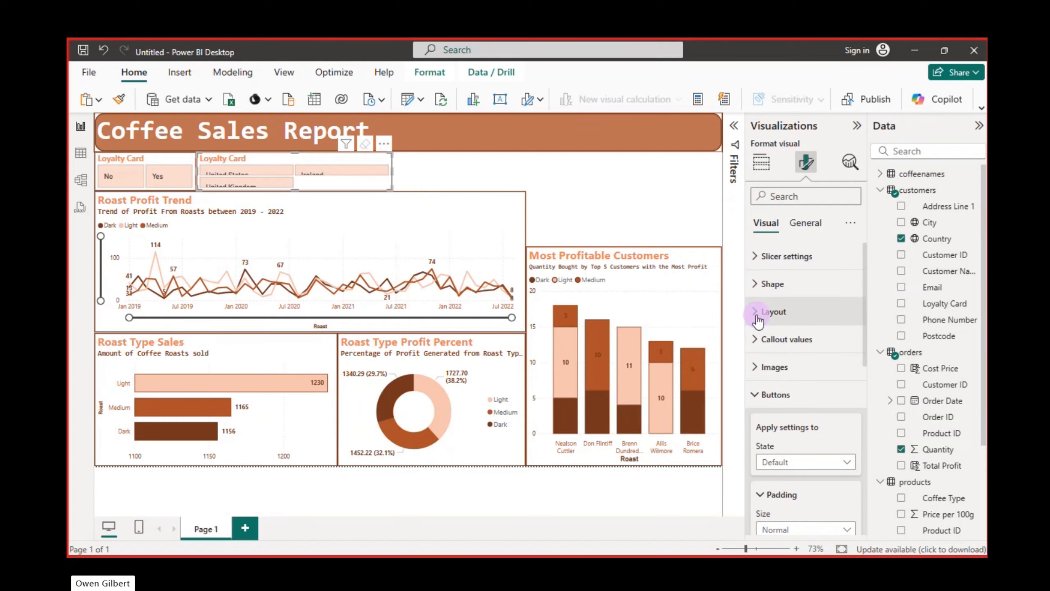
{"action": "left_click", "coordinate": [756, 310]}
{"action": "left_click", "coordinate": [798, 481]}
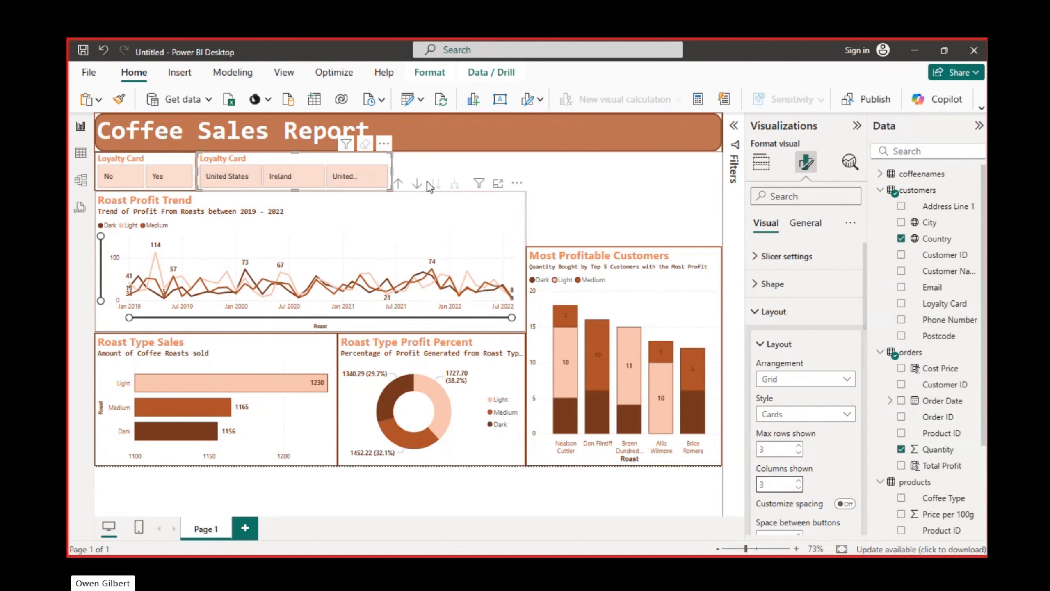
{"action": "left_click_drag", "start_coordinate": [391, 170], "coordinate": [424, 172]}
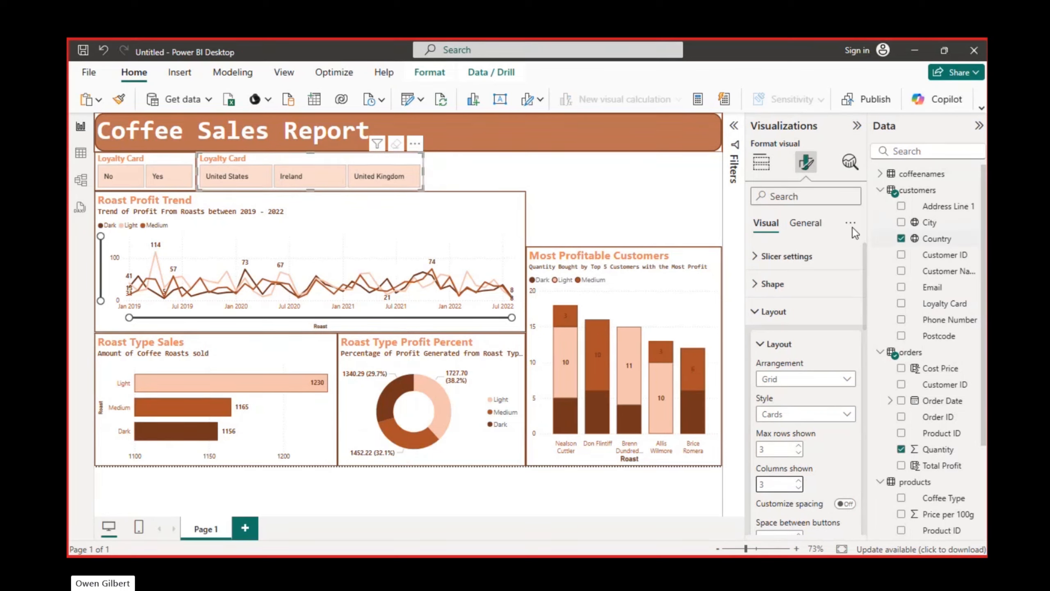
Change the copied slicer's title text to "Country"
{"action": "left_click", "coordinate": [815, 223]}
{"action": "left_click", "coordinate": [764, 286]}
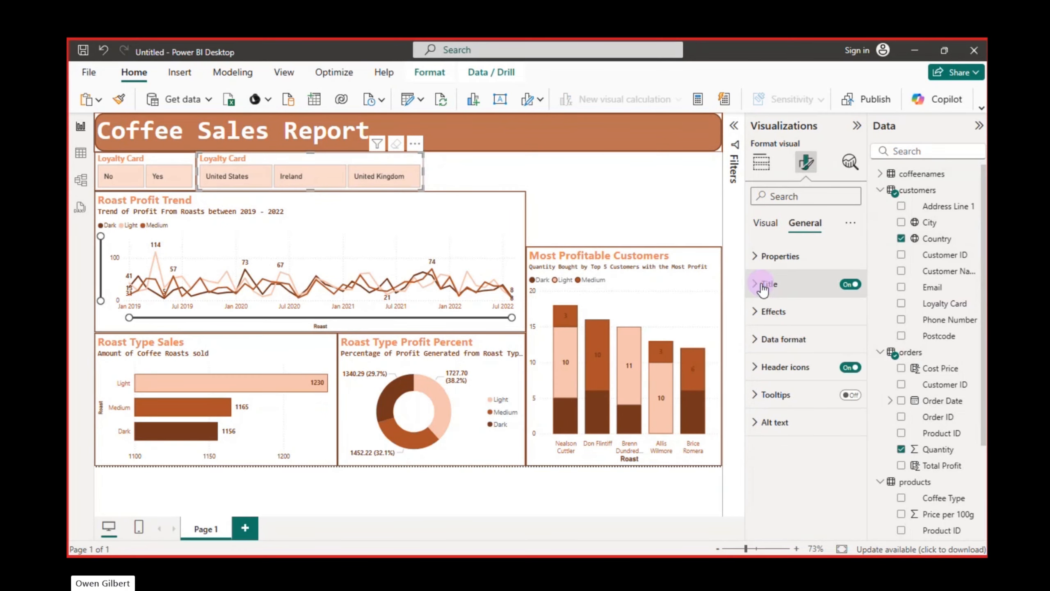
{"action": "left_click", "coordinate": [803, 349]}
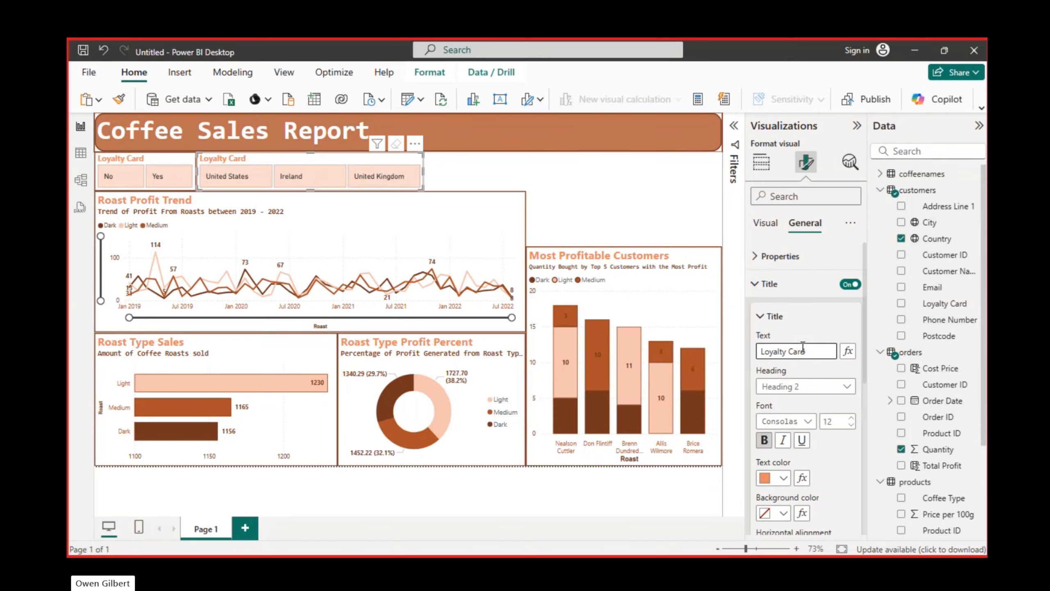
{"action": "key", "text": "ctrl+a"}
{"action": "type", "text": "CV"}
{"action": "type", "text": "ount"}
{"action": "left_click", "coordinate": [445, 164]}
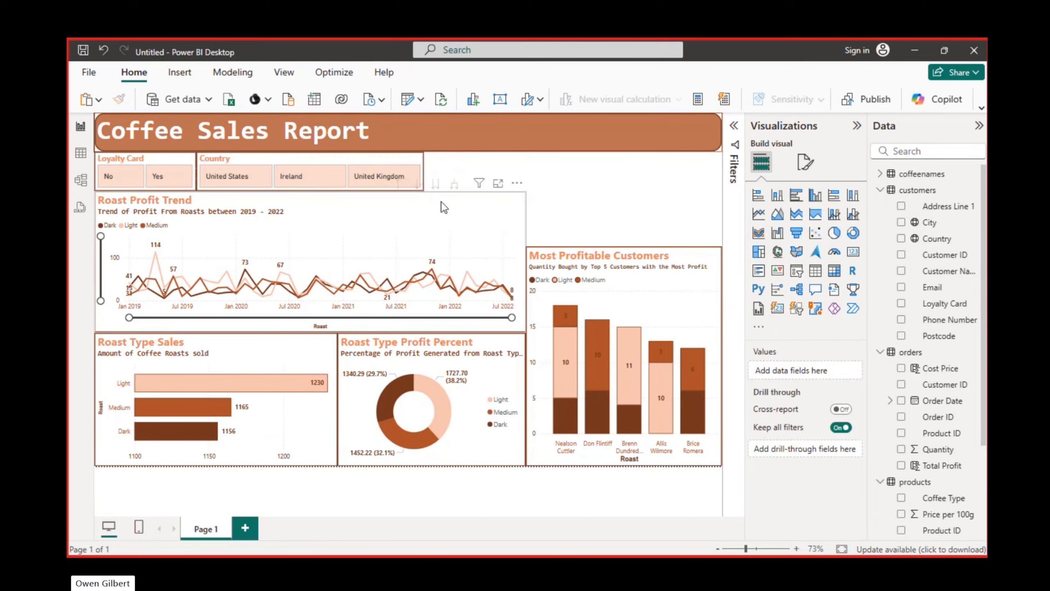
Test the Country slicer by filtering the report to United Kingdom, Ireland and United States in turn, and clear the selection
{"action": "left_click", "coordinate": [381, 186]}
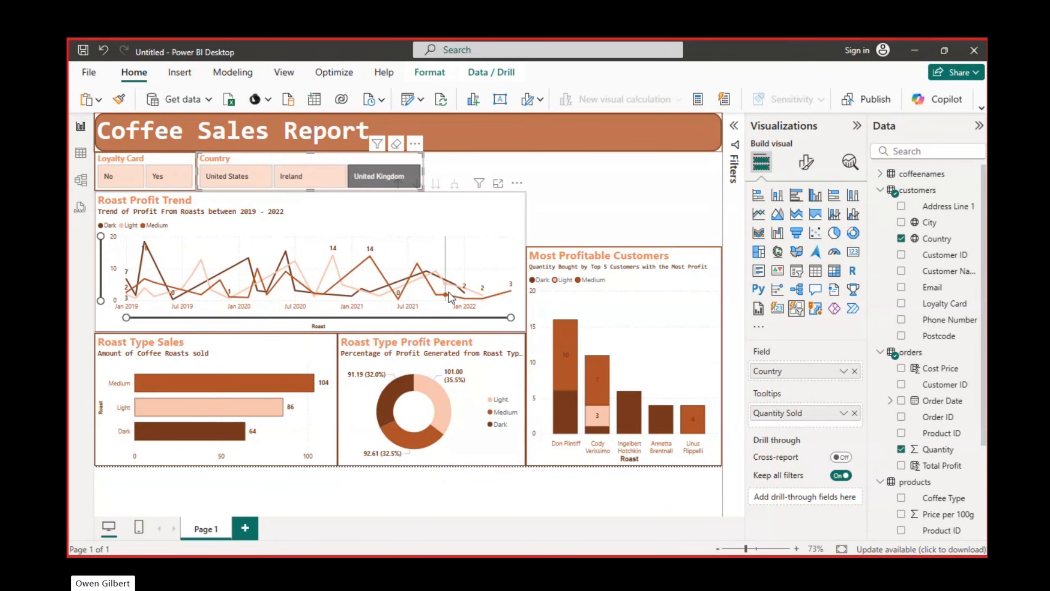
{"action": "left_click", "coordinate": [313, 183]}
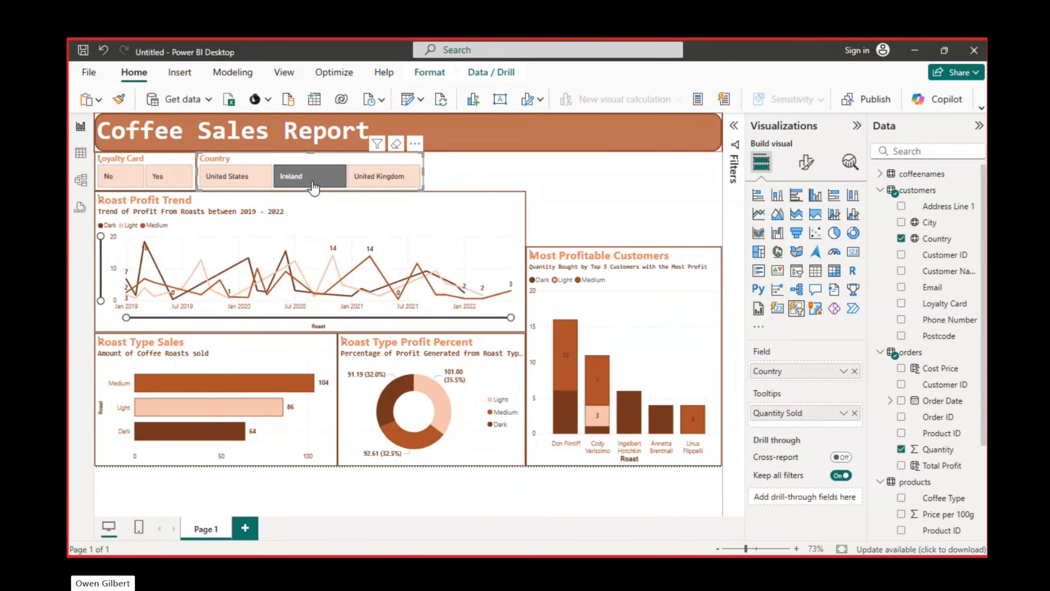
{"action": "left_click", "coordinate": [217, 179]}
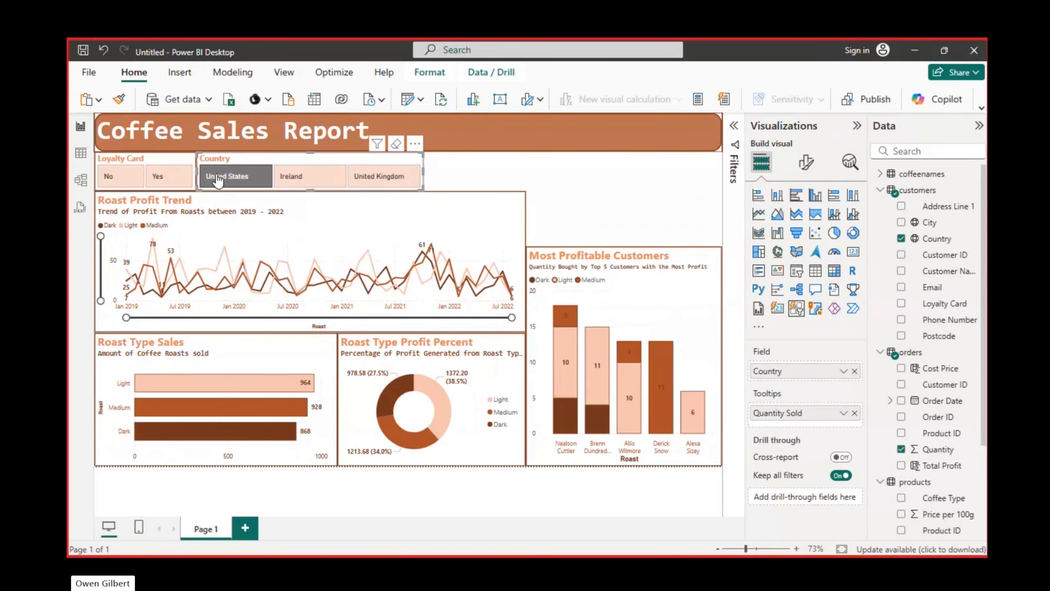
{"action": "left_click", "coordinate": [397, 145]}
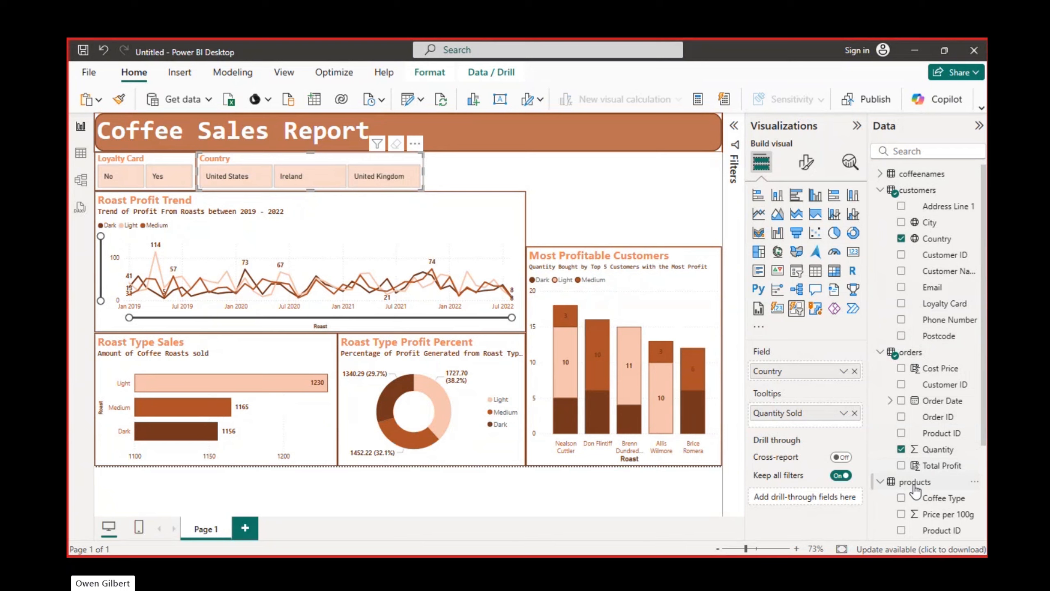
Place another copy of the Loyalty Card slicer beside the Country slicer and replace its field with Coffee Type from coffeenames
{"action": "scroll", "coordinate": [915, 489], "scroll_direction": "down", "scroll_amount": 3}
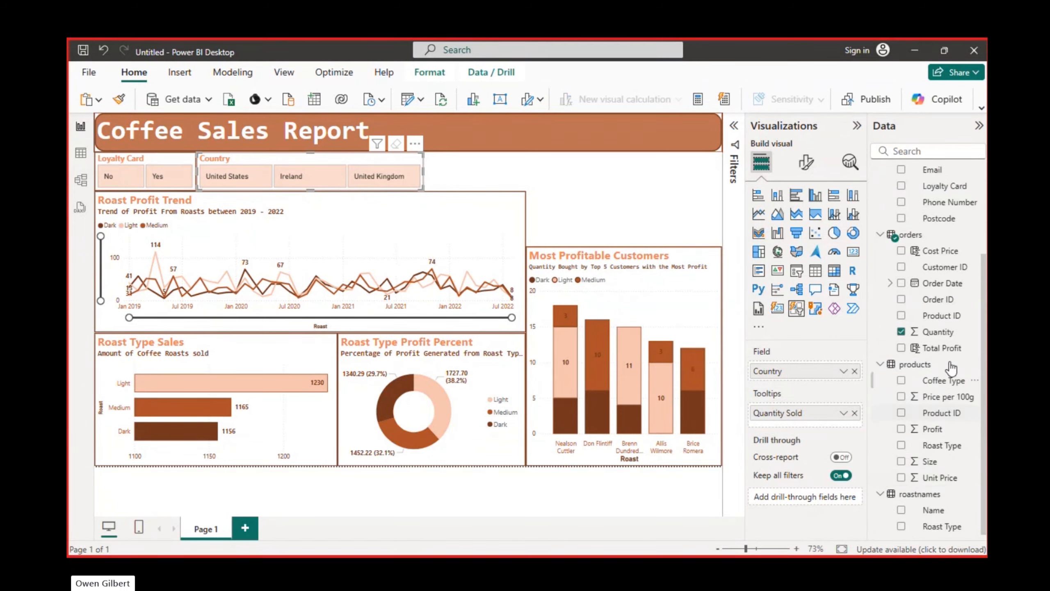
{"action": "scroll", "coordinate": [950, 366], "scroll_direction": "up", "scroll_amount": 3}
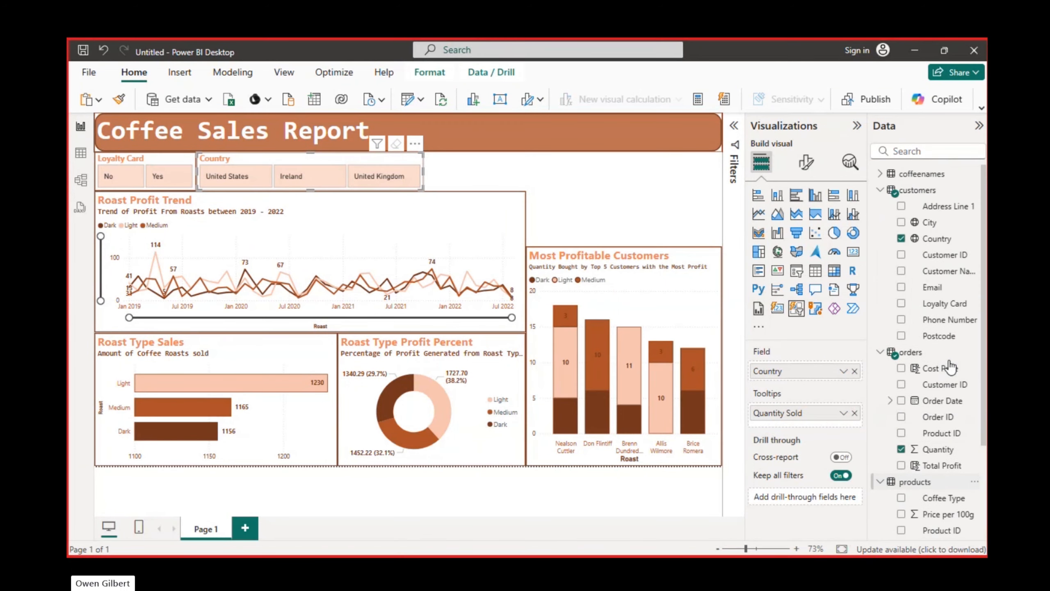
{"action": "left_click", "coordinate": [881, 175]}
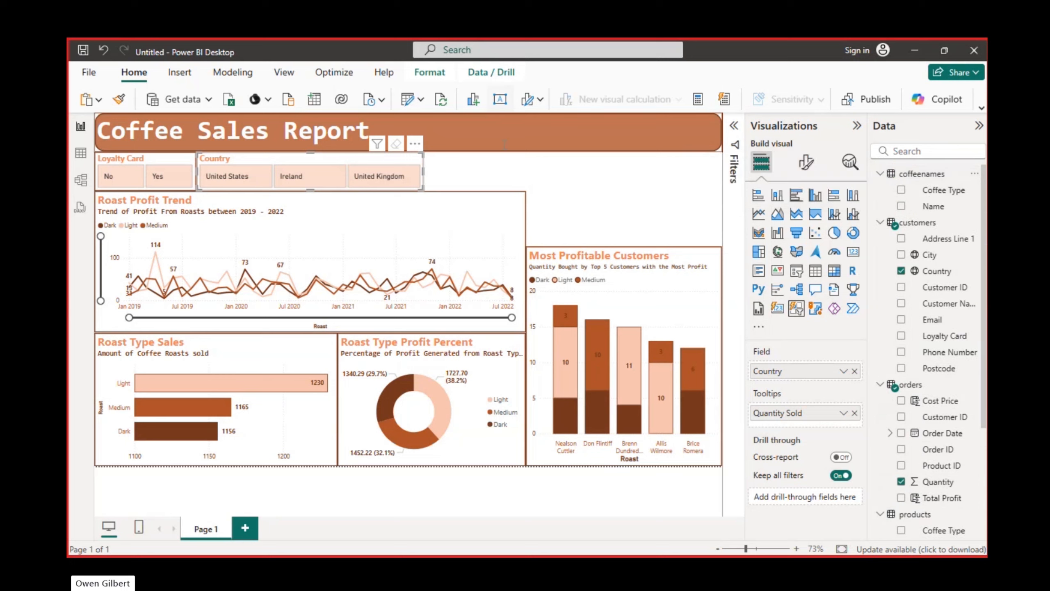
{"action": "left_click_drag", "start_coordinate": [173, 159], "coordinate": [494, 156]}
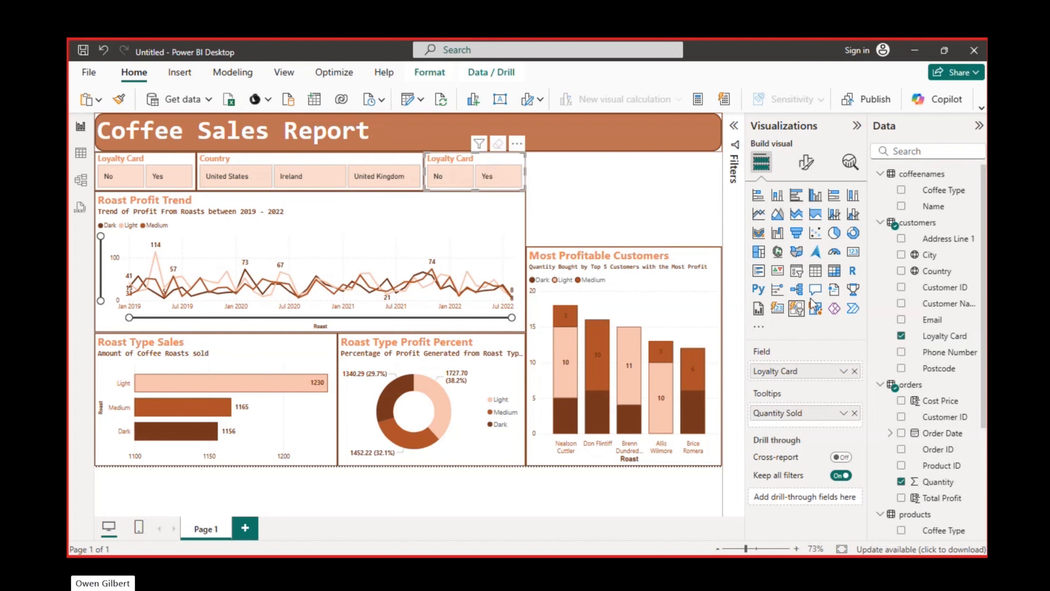
{"action": "left_click", "coordinate": [854, 372]}
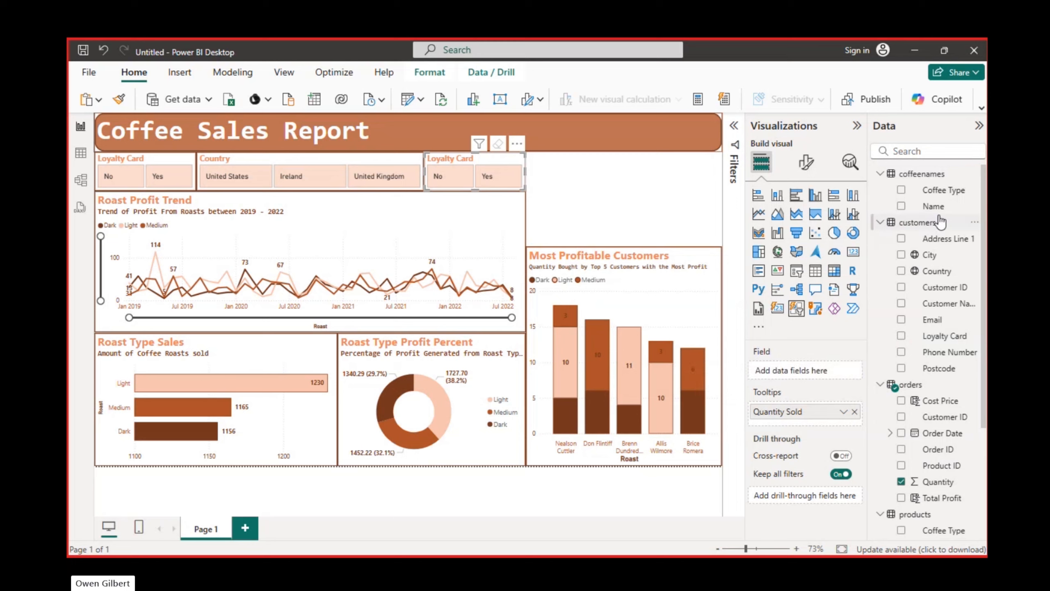
{"action": "left_click", "coordinate": [902, 190]}
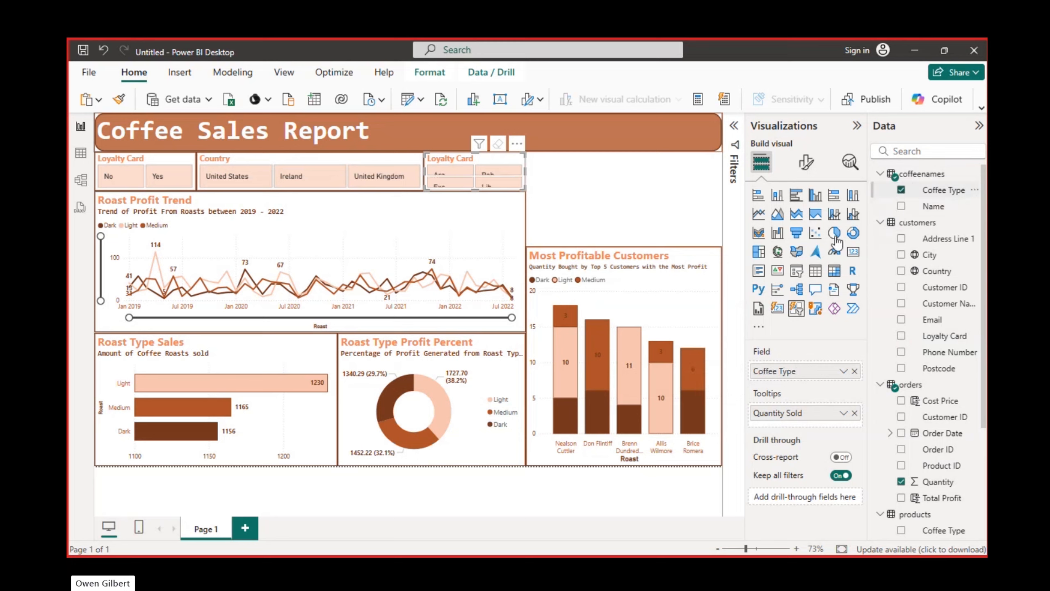
Show the new slicer's buttons in 4 columns, widen it, and align it with the report's right edge
{"action": "left_click", "coordinate": [806, 163]}
{"action": "left_click", "coordinate": [757, 312]}
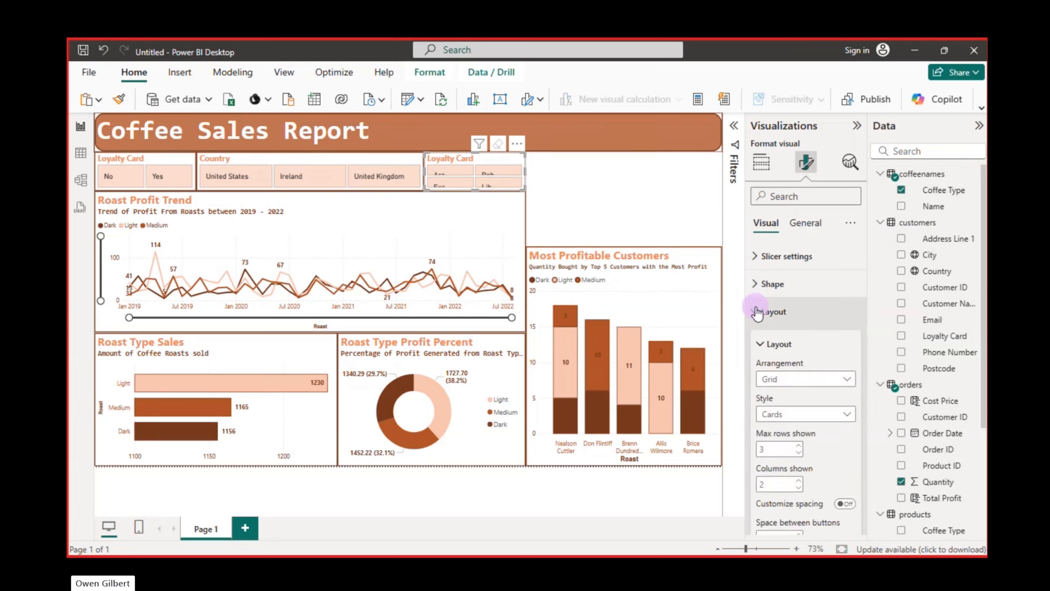
{"action": "left_click", "coordinate": [798, 481]}
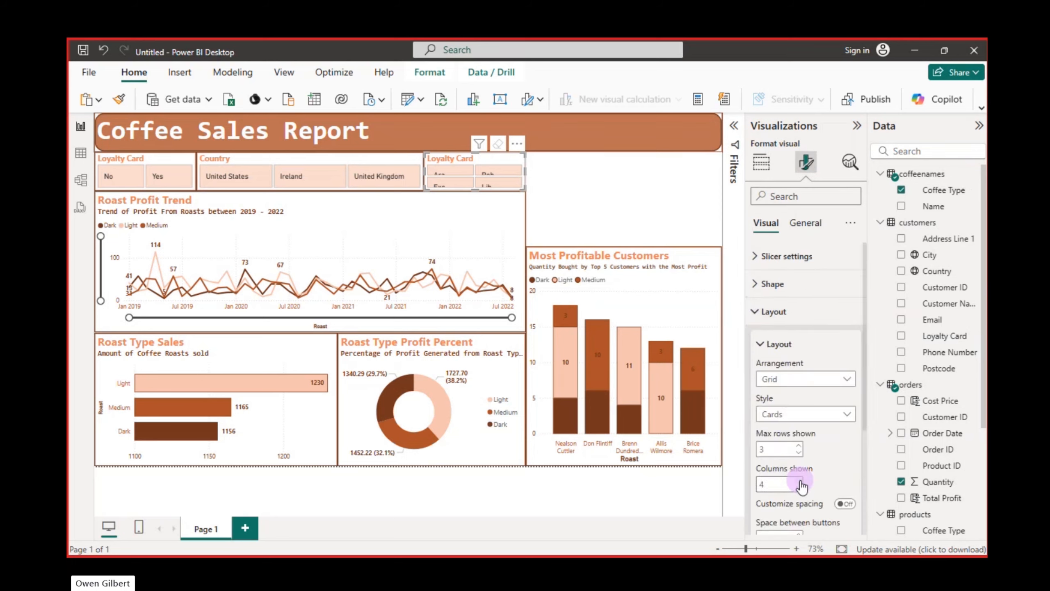
{"action": "left_click", "coordinate": [798, 481]}
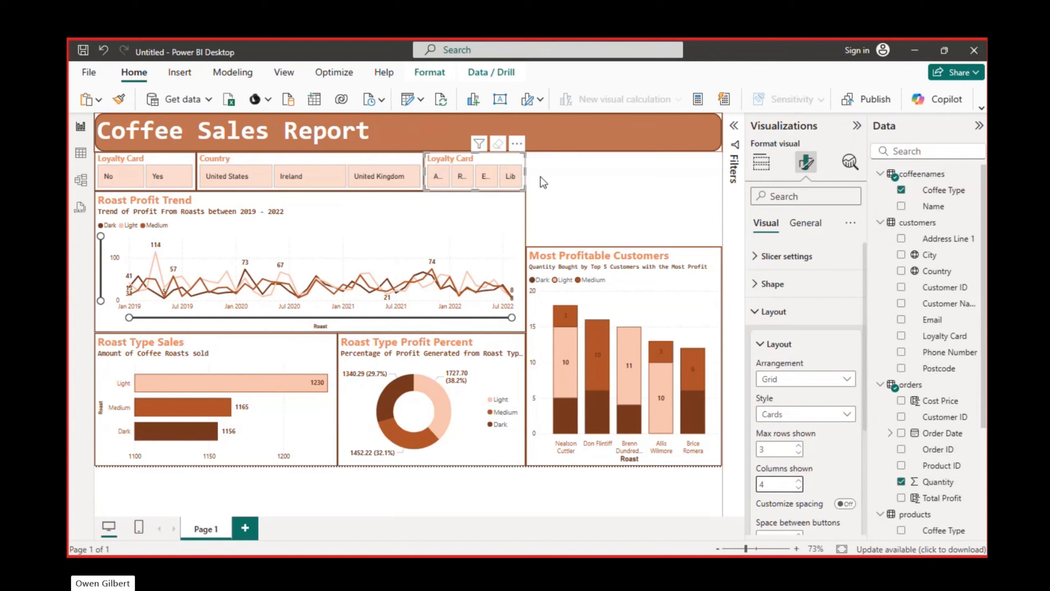
{"action": "left_click_drag", "start_coordinate": [526, 171], "coordinate": [696, 154]}
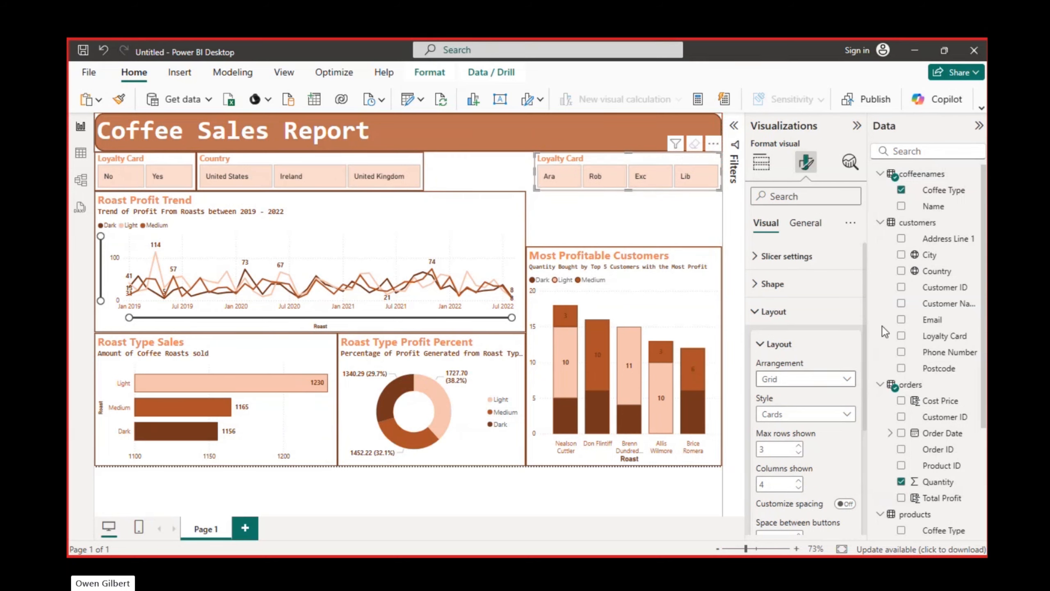
Replace the slicer's Coffee Type field with Name from coffeenames and widen the slicer toward the Country slicer
{"action": "left_click", "coordinate": [902, 193]}
{"action": "left_click", "coordinate": [901, 205]}
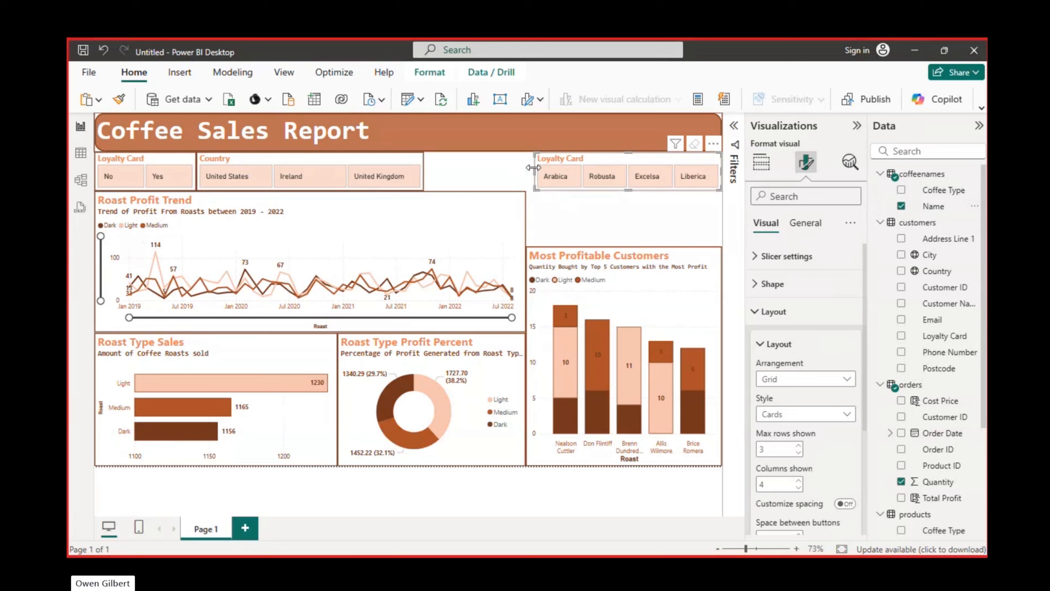
{"action": "left_click_drag", "start_coordinate": [533, 168], "coordinate": [503, 168]}
Resize the Country and Loyalty Card slicers so the three slicers fill the row below the report title without gaps
{"action": "left_click_drag", "start_coordinate": [419, 160], "coordinate": [497, 161]}
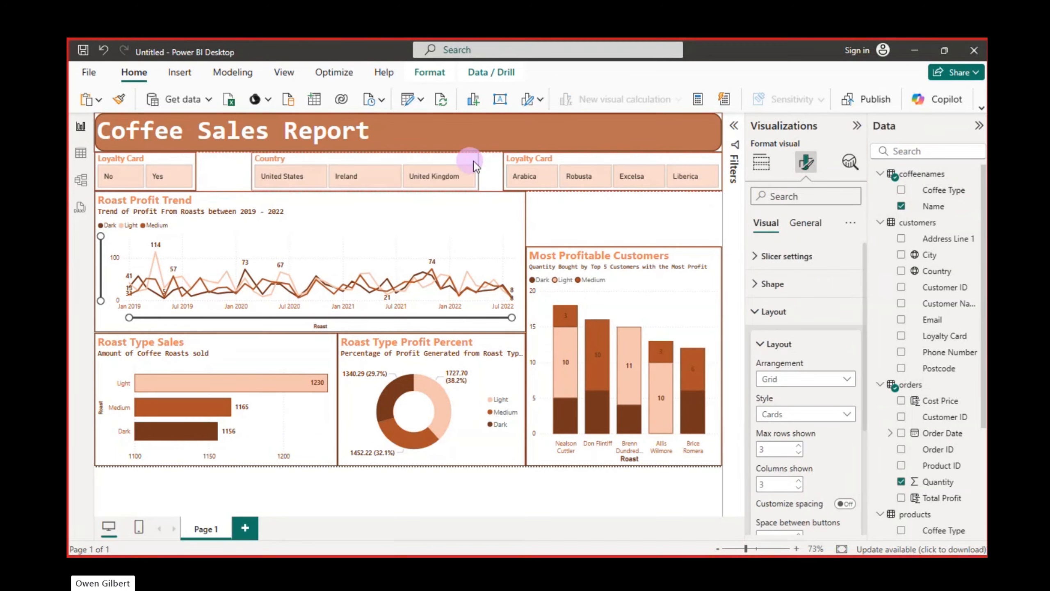
{"action": "left_click_drag", "start_coordinate": [276, 171], "coordinate": [260, 172]}
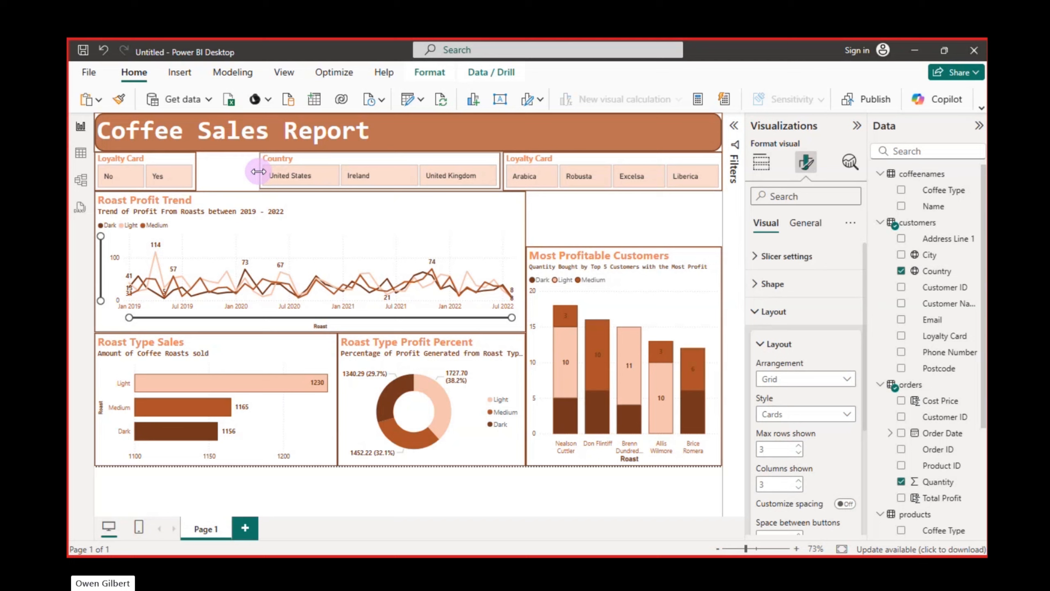
{"action": "left_click", "coordinate": [187, 161]}
{"action": "left_click_drag", "start_coordinate": [205, 169], "coordinate": [241, 175]}
{"action": "left_click", "coordinate": [259, 171]}
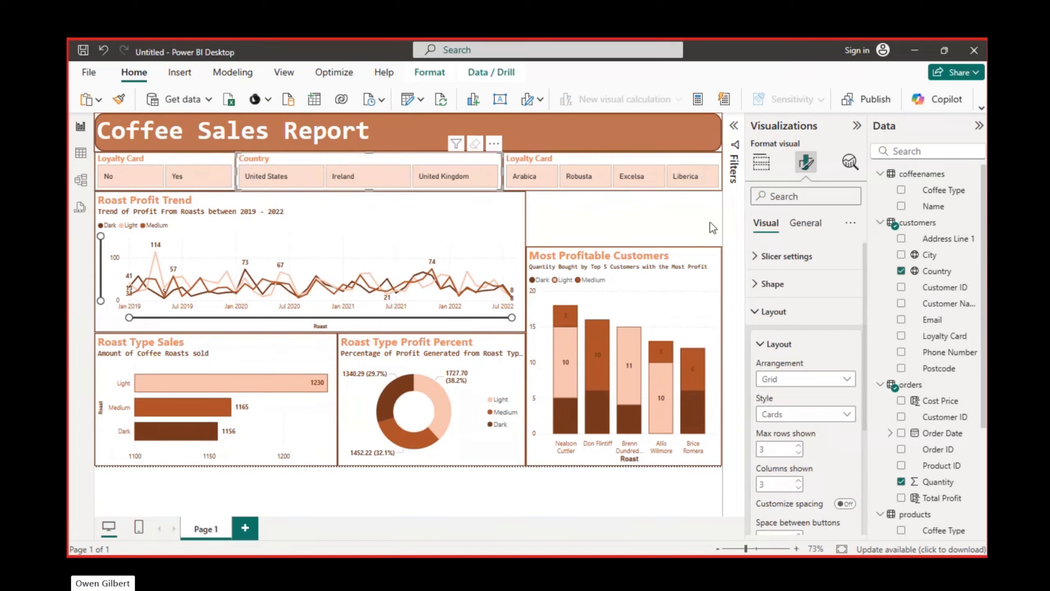
Change the title text of the coffee names slicer to "Coffee Type"
{"action": "left_click", "coordinate": [632, 159]}
{"action": "left_click", "coordinate": [804, 226]}
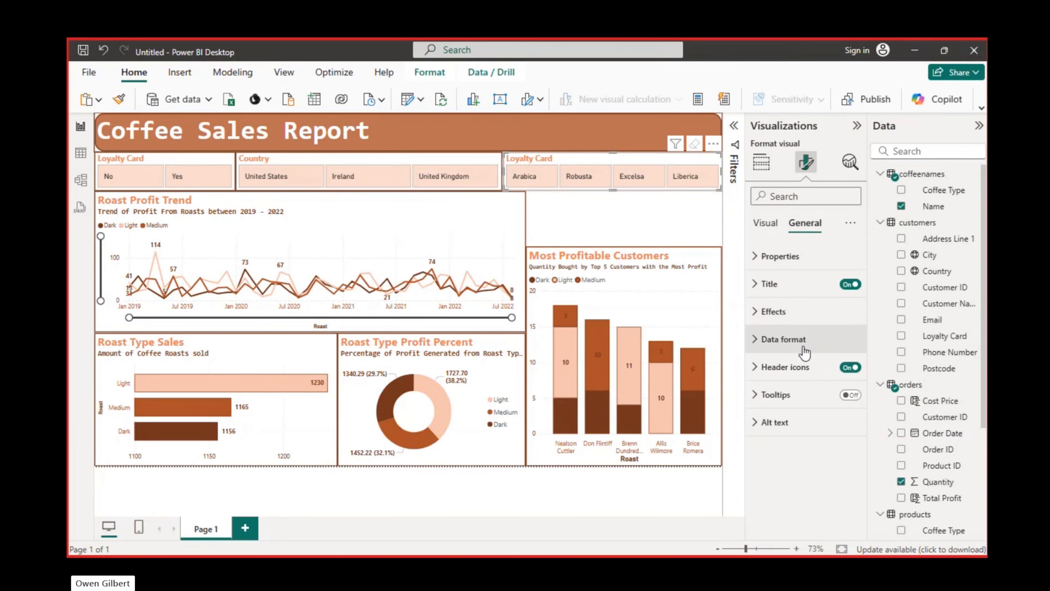
{"action": "left_click", "coordinate": [761, 313]}
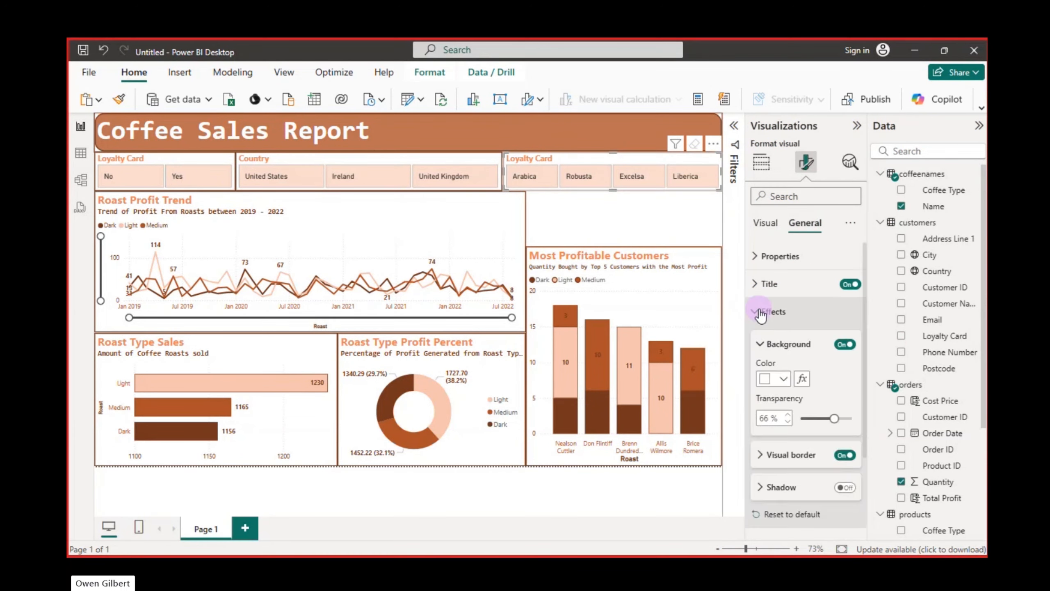
{"action": "left_click", "coordinate": [761, 313]}
{"action": "left_click", "coordinate": [757, 286]}
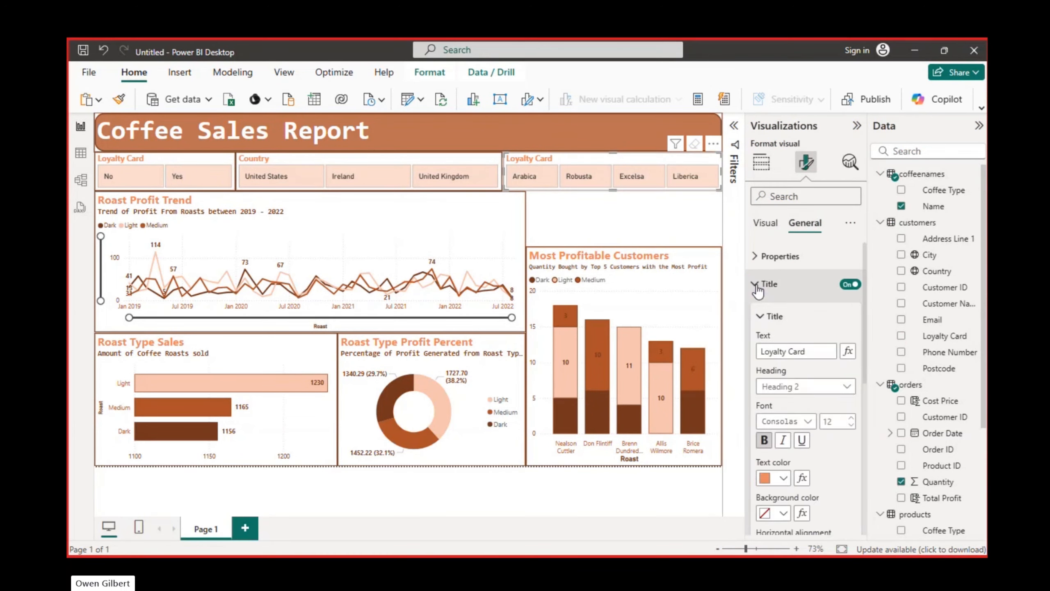
{"action": "triple_click", "coordinate": [812, 355]}
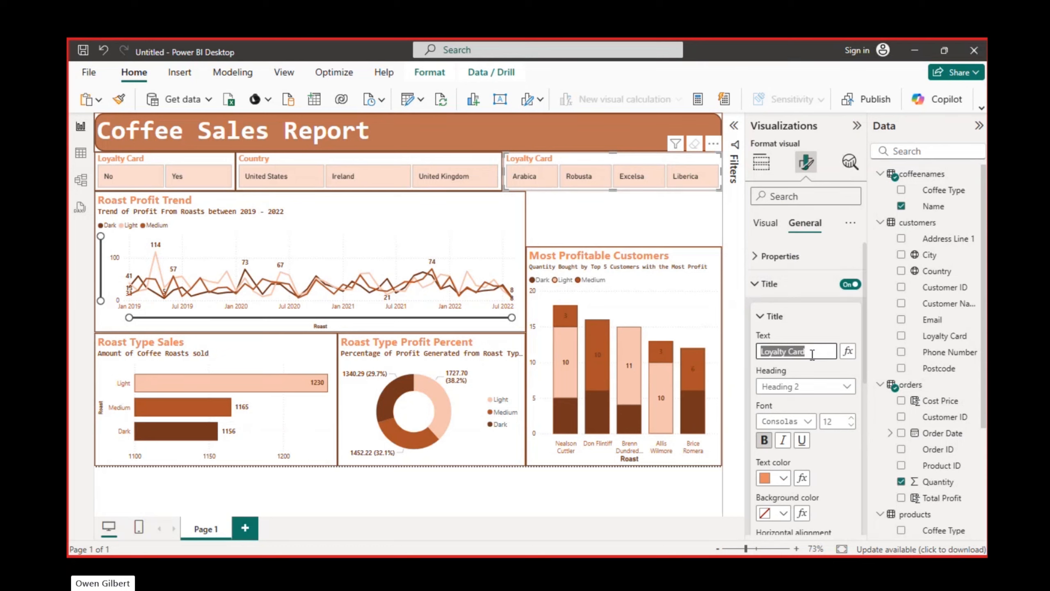
{"action": "type", "text": "Coffee"}
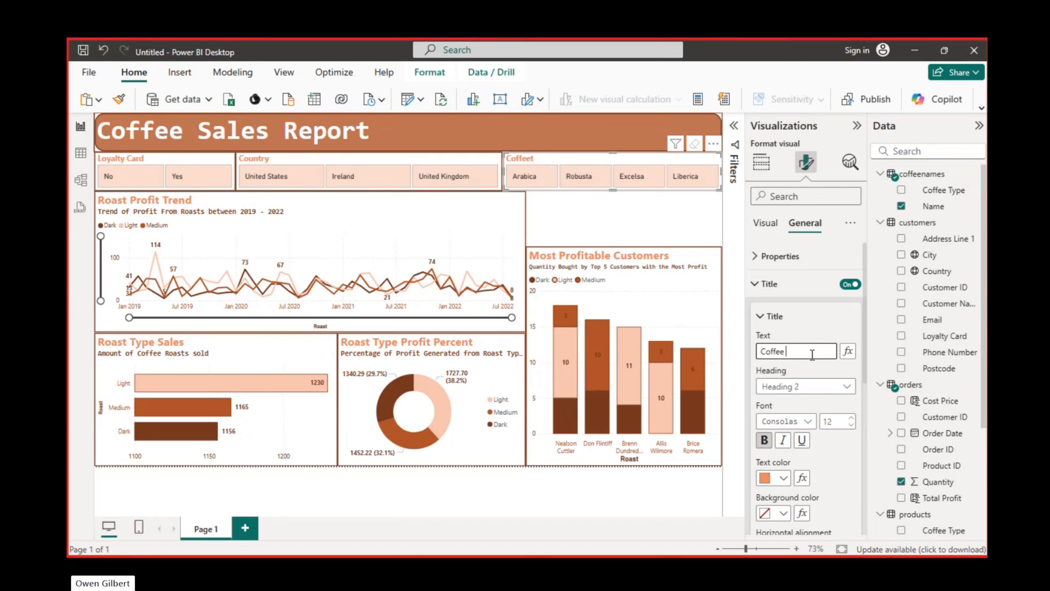
{"action": "type", "text": "t Type"}
Extend the Most Profitable Customers chart upward to meet the slicer row
{"action": "left_click", "coordinate": [623, 262]}
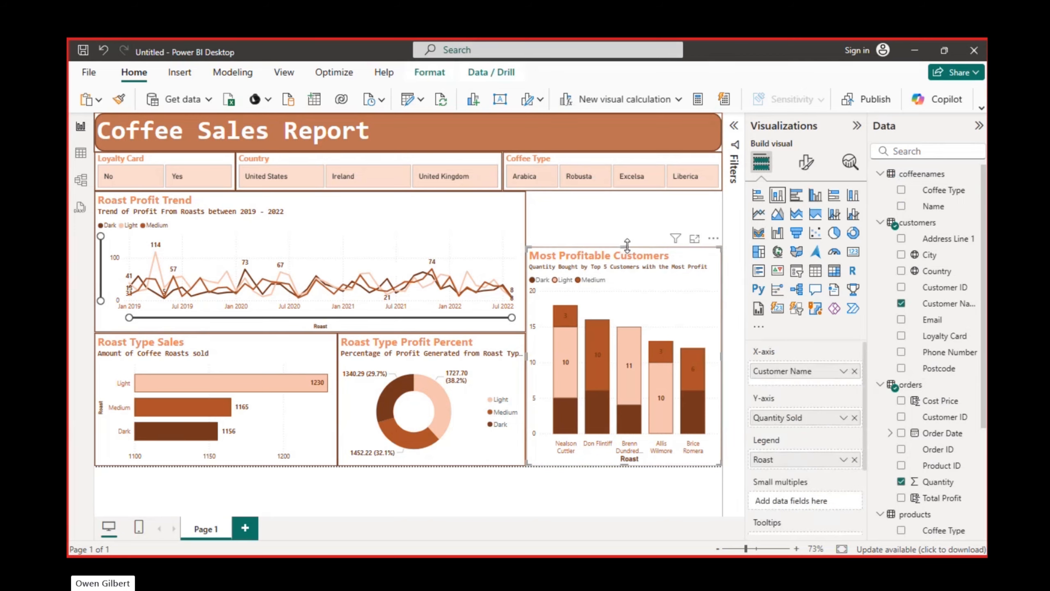
{"action": "left_click_drag", "start_coordinate": [628, 245], "coordinate": [624, 190]}
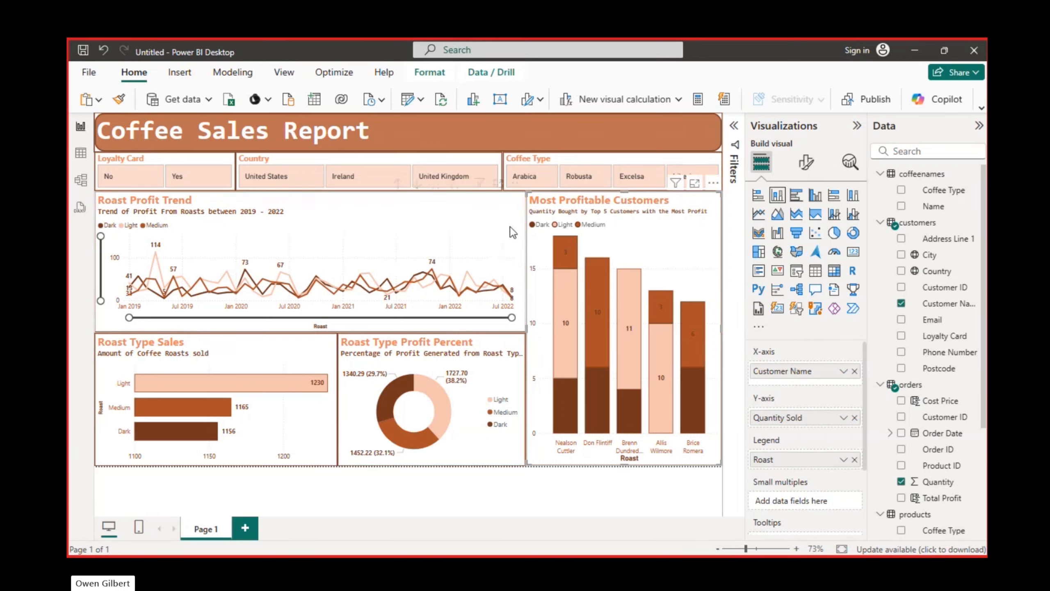
Paste one more copy of the Loyalty Card slicer and place it at the right end of the report title banner
{"action": "left_click", "coordinate": [566, 162]}
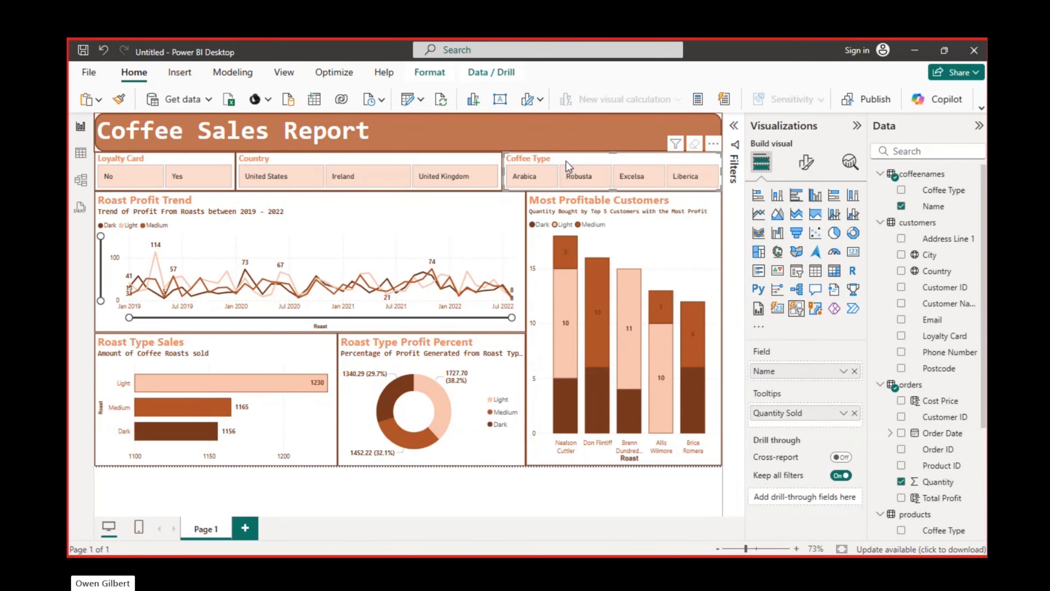
{"action": "key", "text": "ctrl+v"}
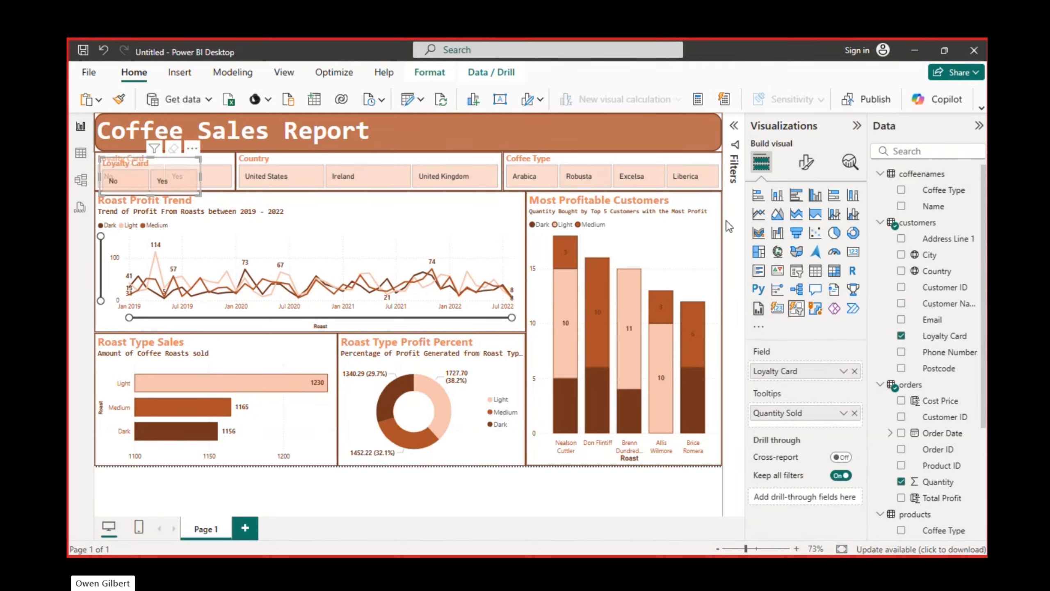
{"action": "key", "text": "ctrl+v"}
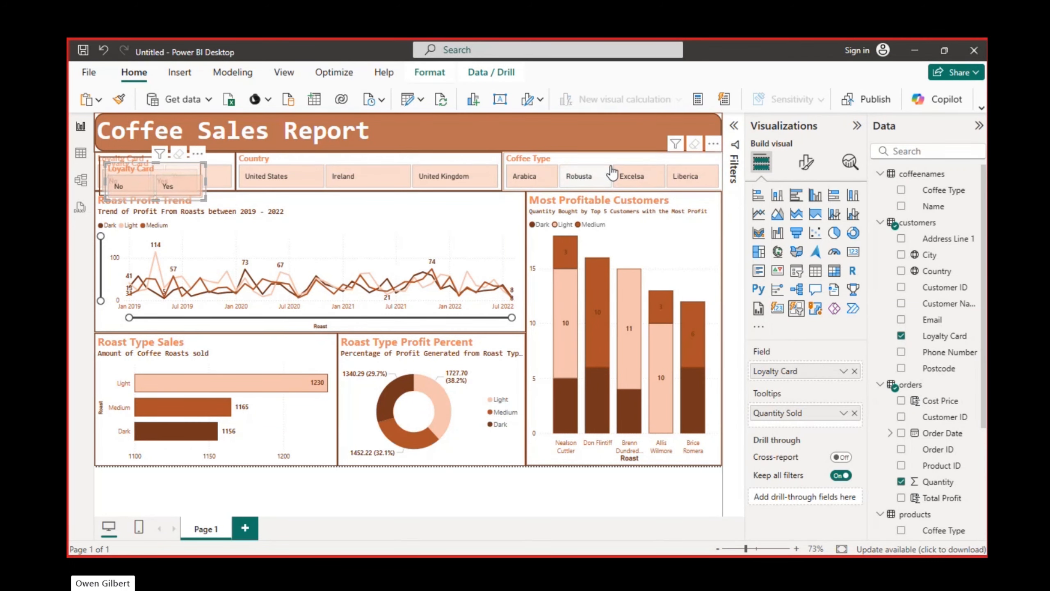
{"action": "key", "text": "ctrl+z"}
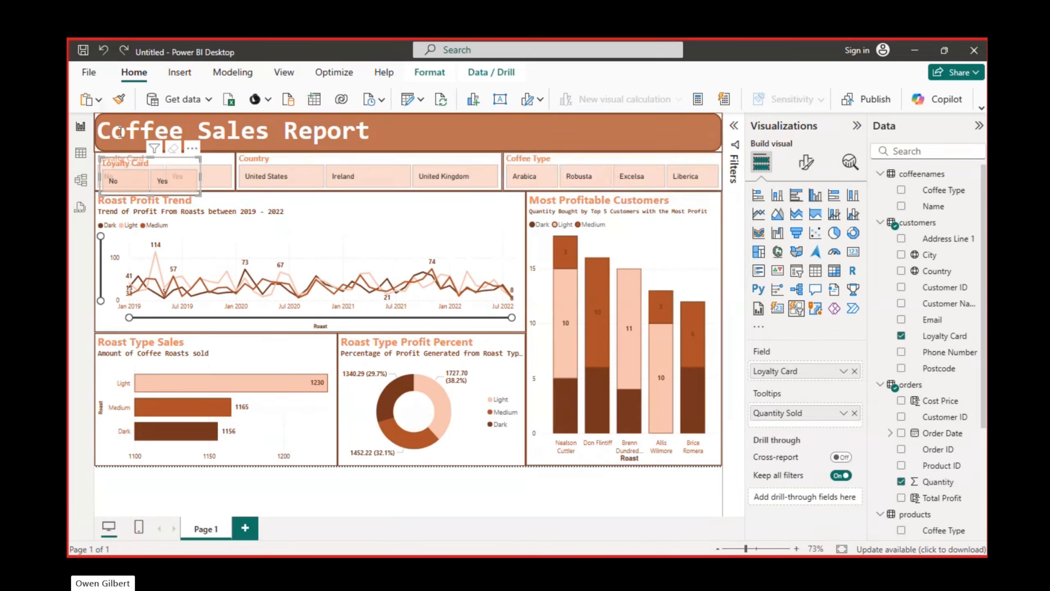
{"action": "left_click_drag", "start_coordinate": [166, 163], "coordinate": [686, 122]}
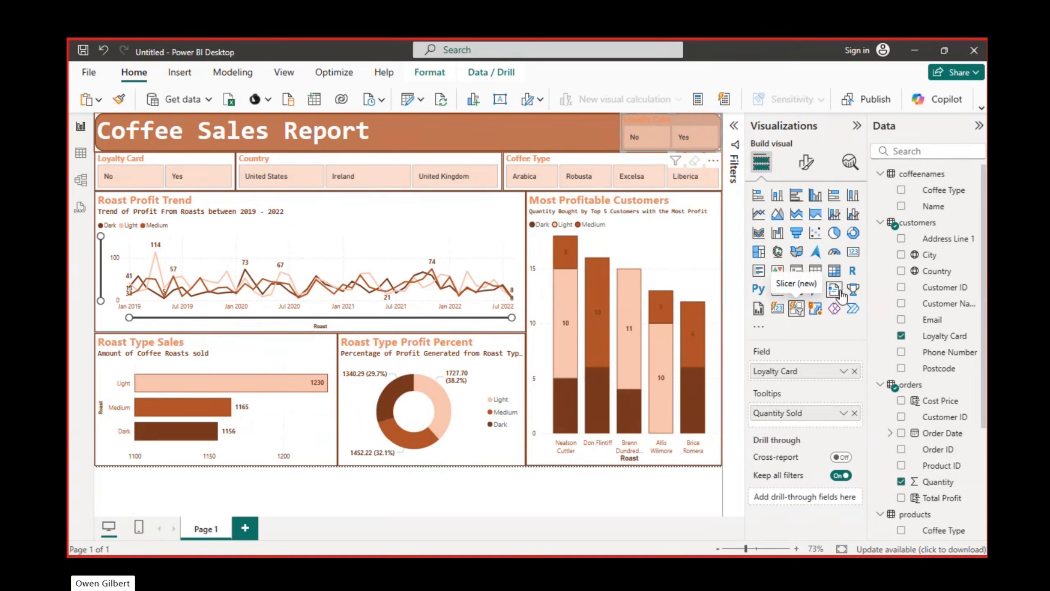
Convert the slicer copy on the banner to a Card (new) visual showing the distinct count of Customer ID from orders
{"action": "left_click", "coordinate": [778, 311]}
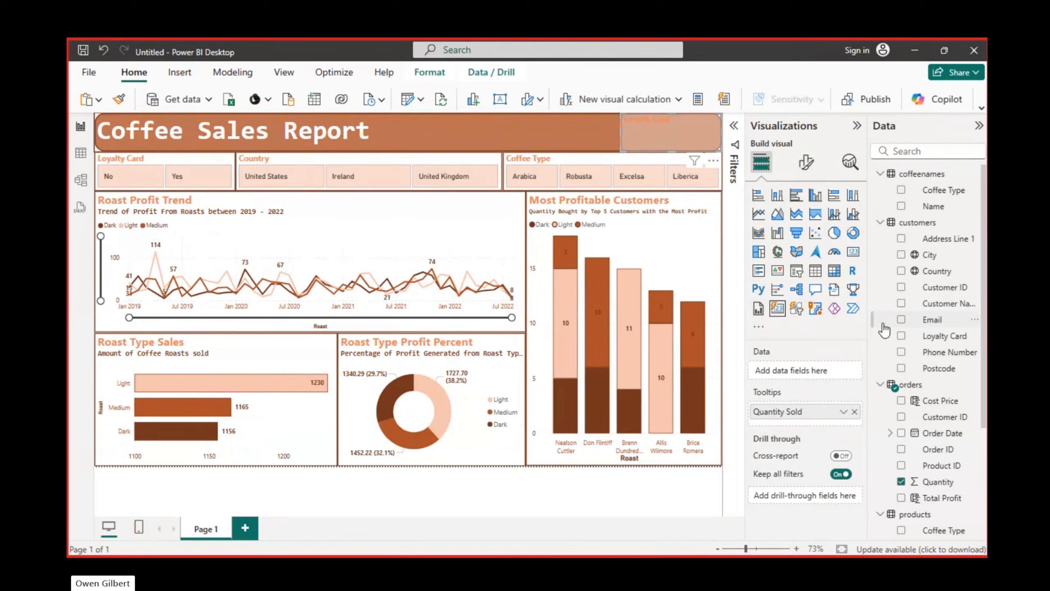
{"action": "scroll", "coordinate": [932, 333], "scroll_direction": "down", "scroll_amount": 4}
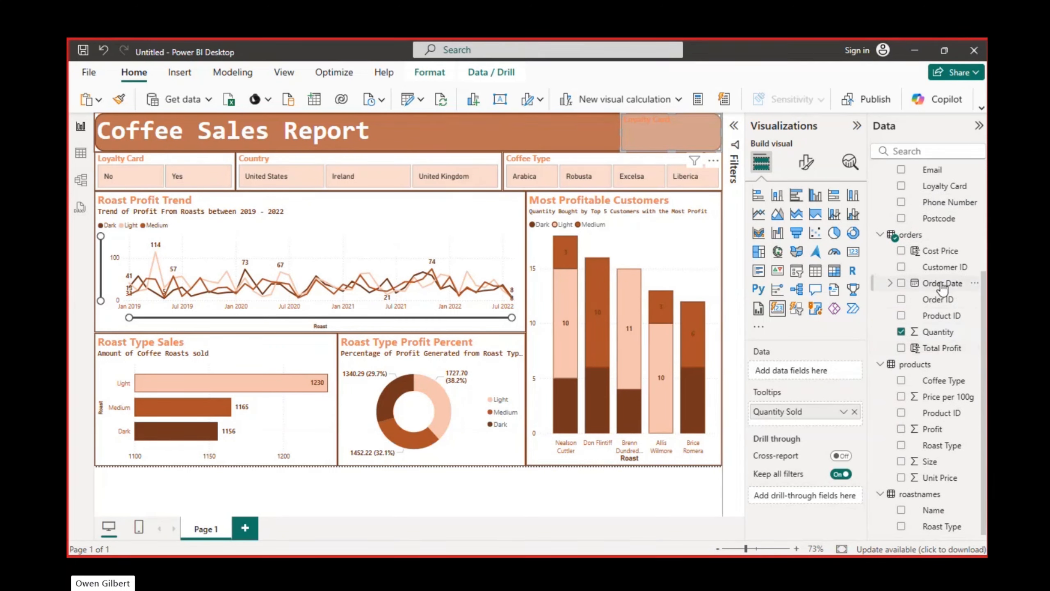
{"action": "left_click_drag", "start_coordinate": [929, 264], "coordinate": [813, 375]}
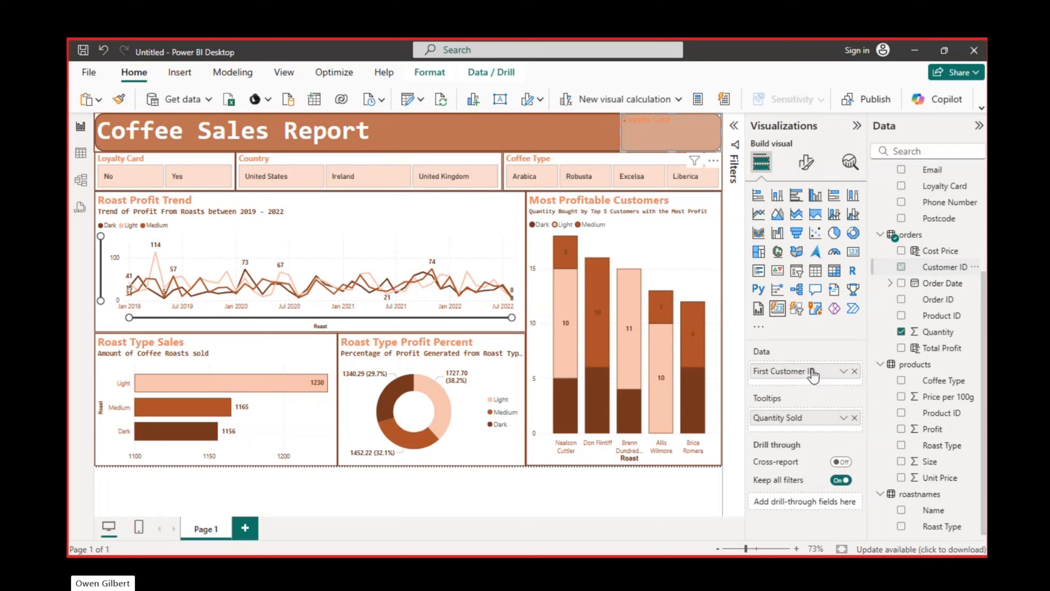
{"action": "left_click", "coordinate": [843, 371]}
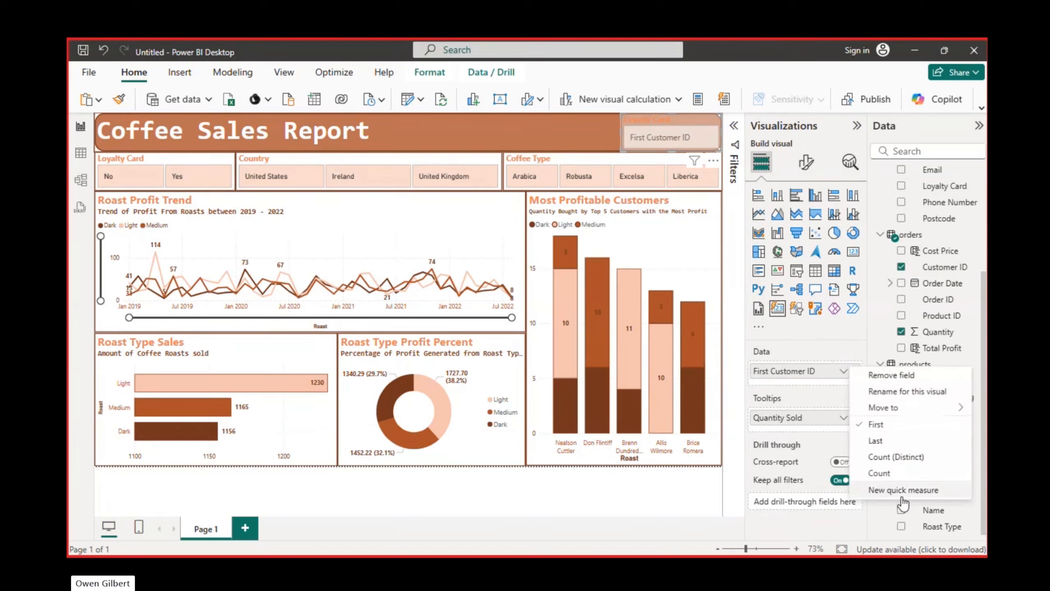
{"action": "left_click", "coordinate": [895, 458]}
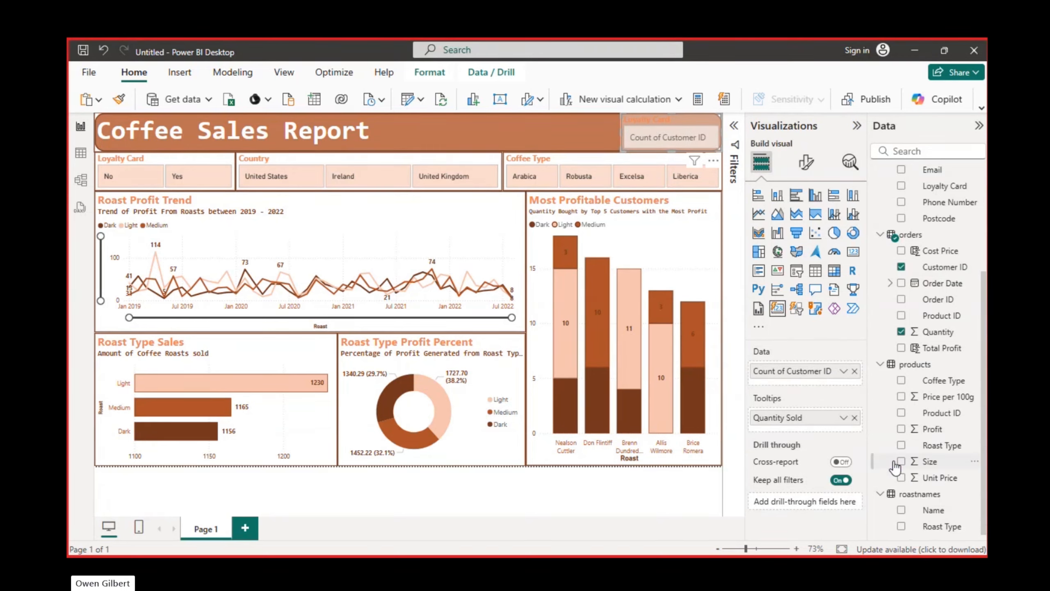
{"action": "left_click", "coordinate": [695, 121]}
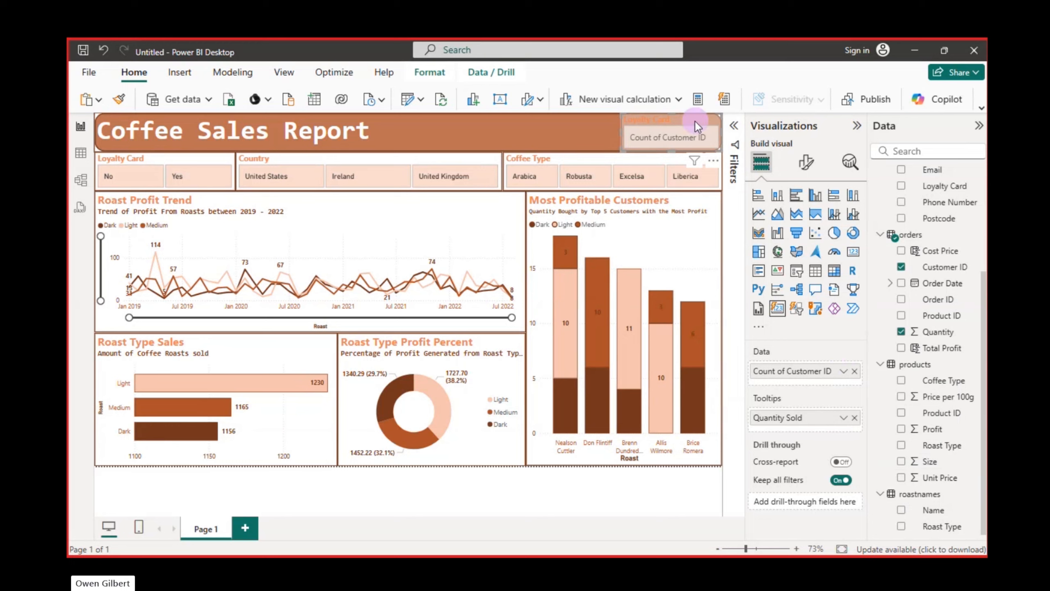
Remove Quantity Sold from the customer count card's tooltips, then enlarge the card and place it below the slicer row
{"action": "left_click_drag", "start_coordinate": [695, 120], "coordinate": [471, 117]}
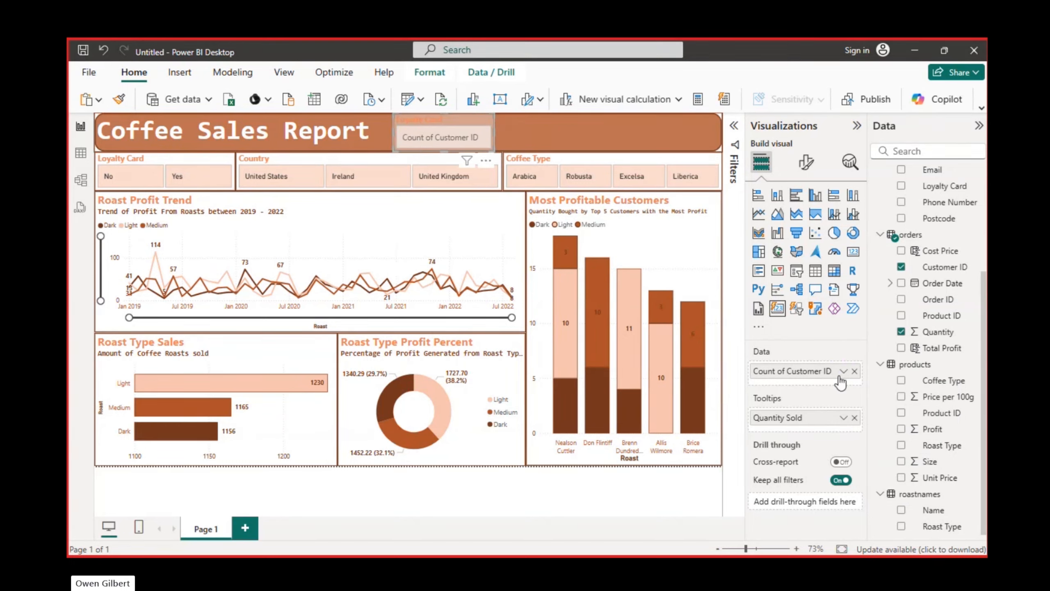
{"action": "left_click", "coordinate": [854, 418]}
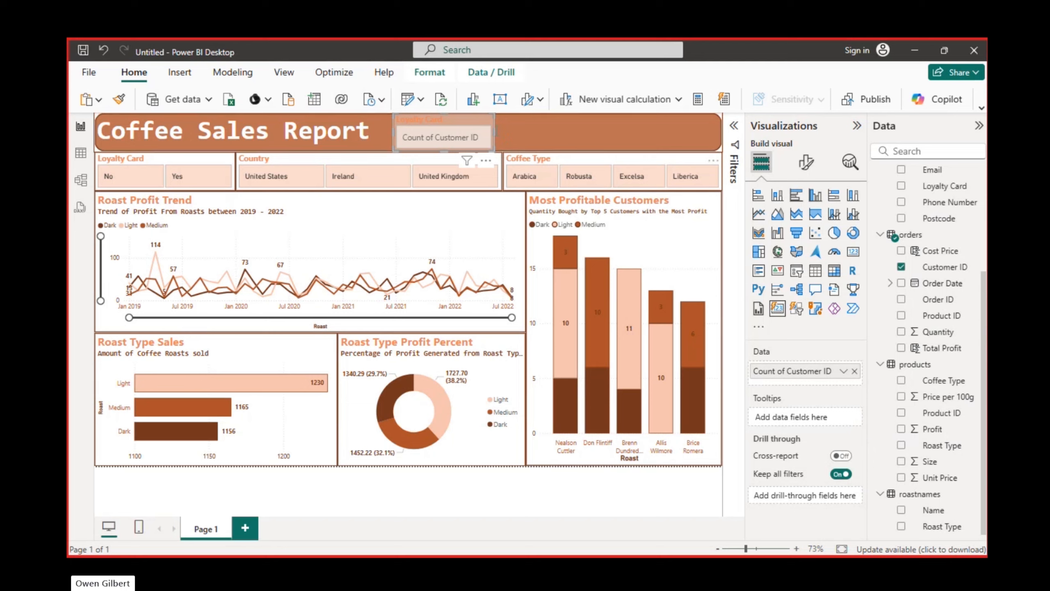
{"action": "left_click_drag", "start_coordinate": [494, 151], "coordinate": [623, 210]}
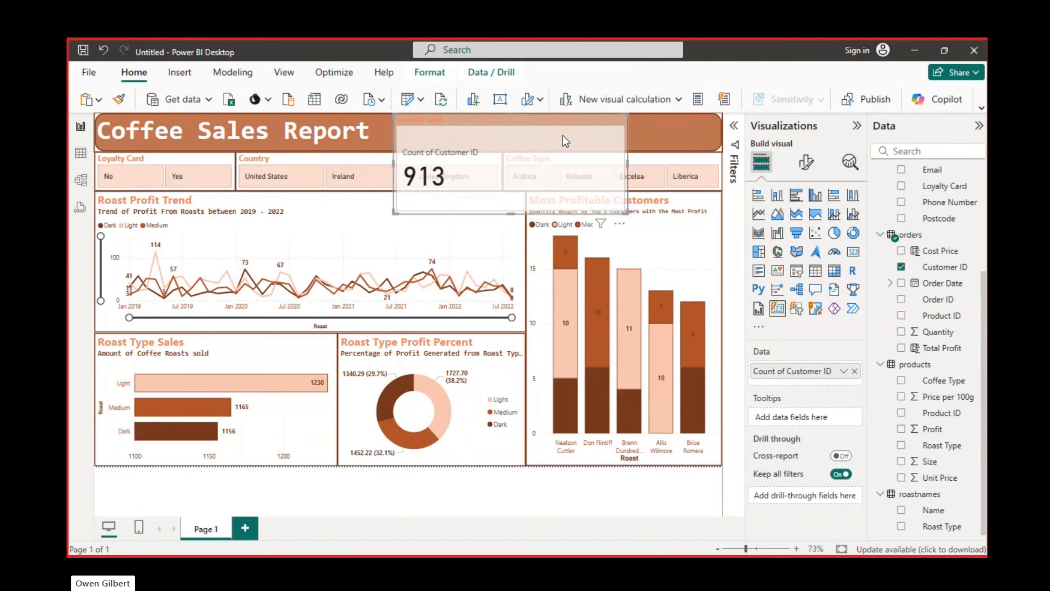
{"action": "left_click_drag", "start_coordinate": [586, 115], "coordinate": [597, 200]}
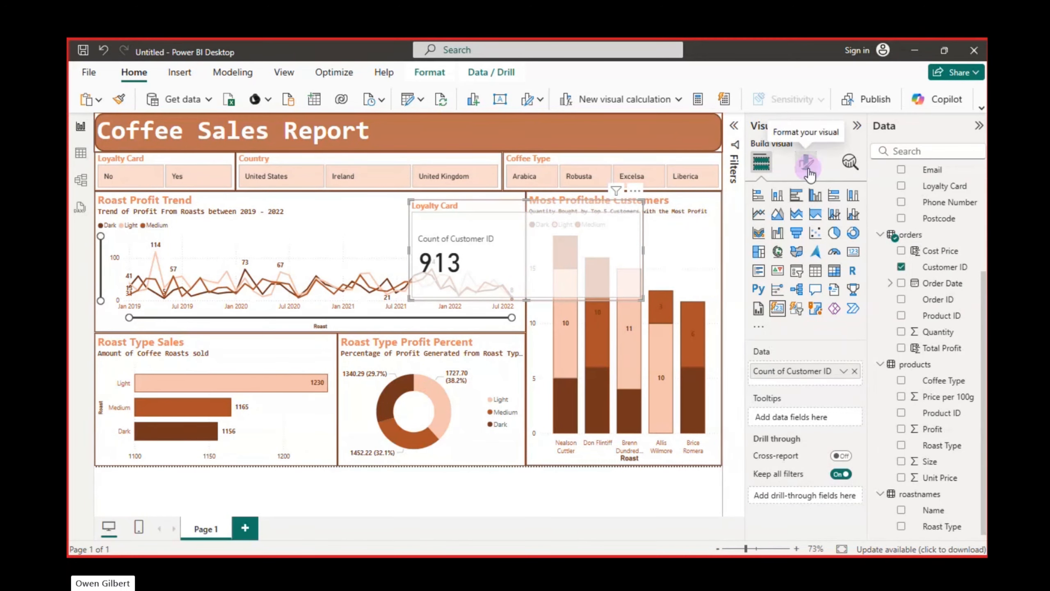
Set the customer count card's background transparency to 0% and move the card back up over the title banner
{"action": "left_click", "coordinate": [807, 164]}
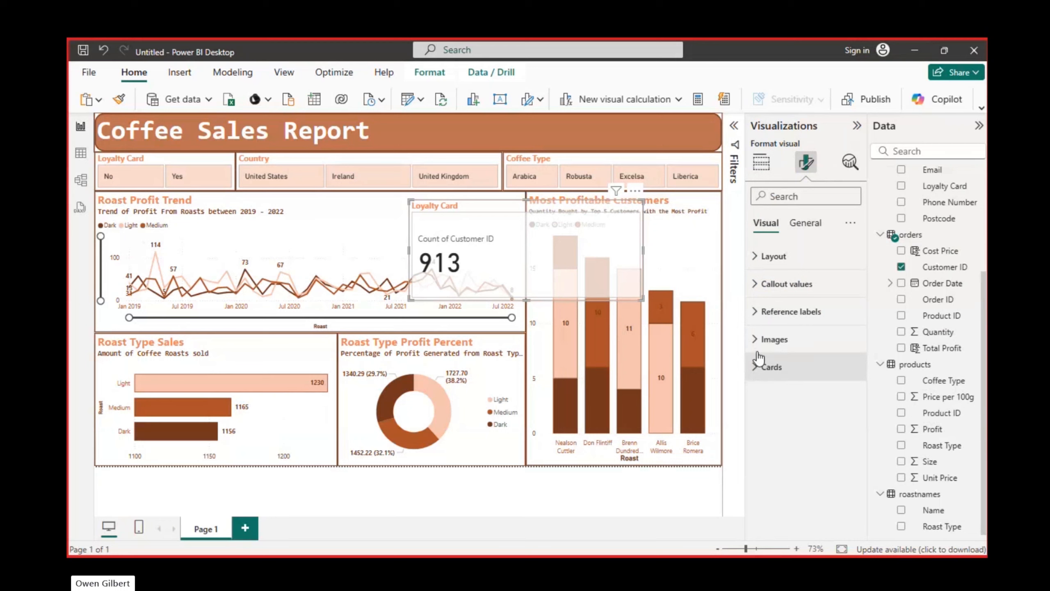
{"action": "left_click", "coordinate": [805, 223]}
{"action": "left_click", "coordinate": [769, 311]}
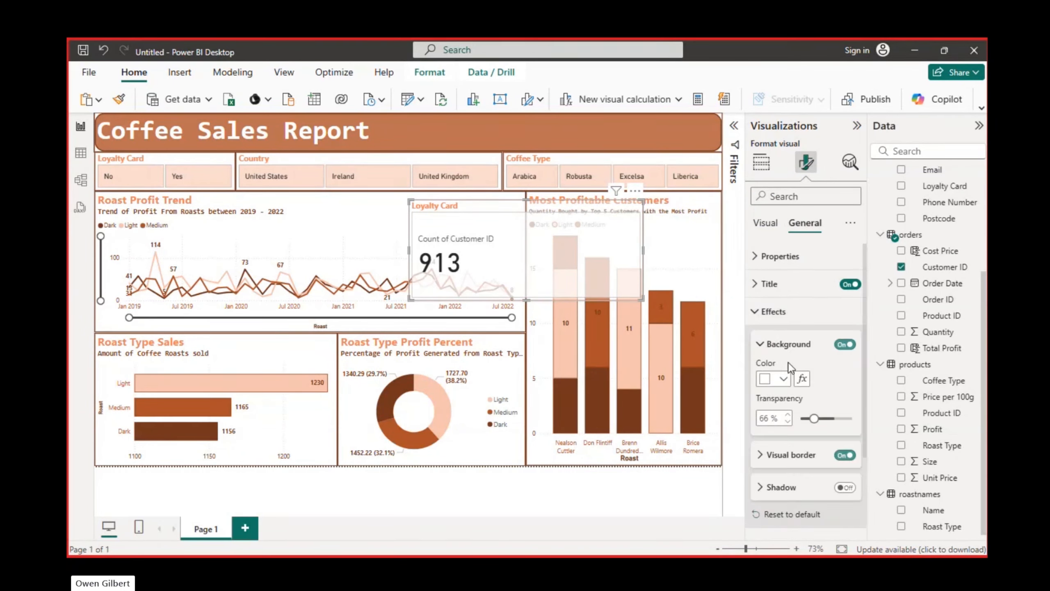
{"action": "left_click_drag", "start_coordinate": [814, 418], "coordinate": [797, 418]}
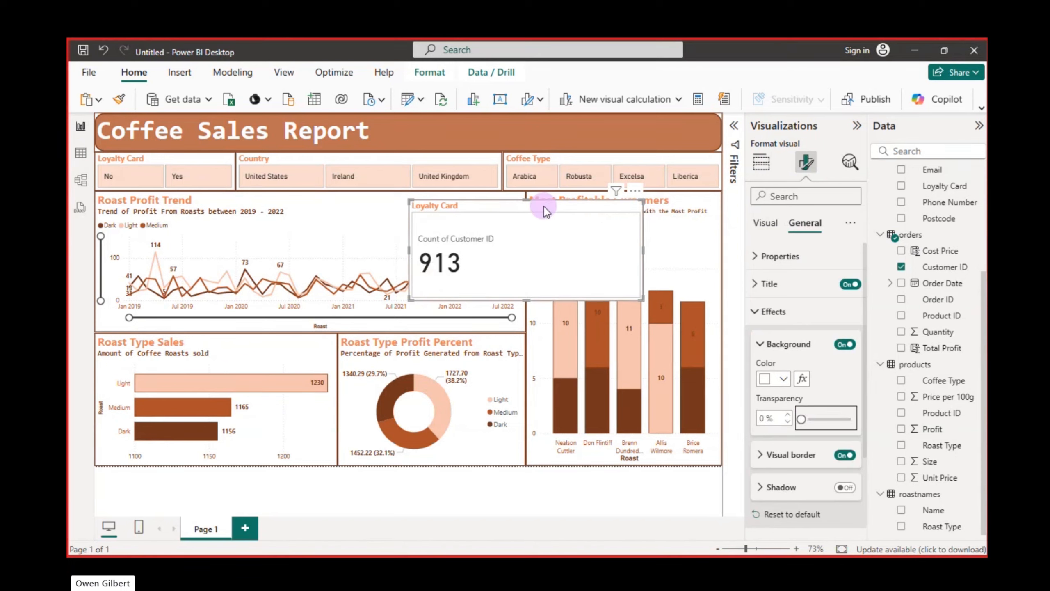
{"action": "left_click_drag", "start_coordinate": [544, 206], "coordinate": [597, 120]}
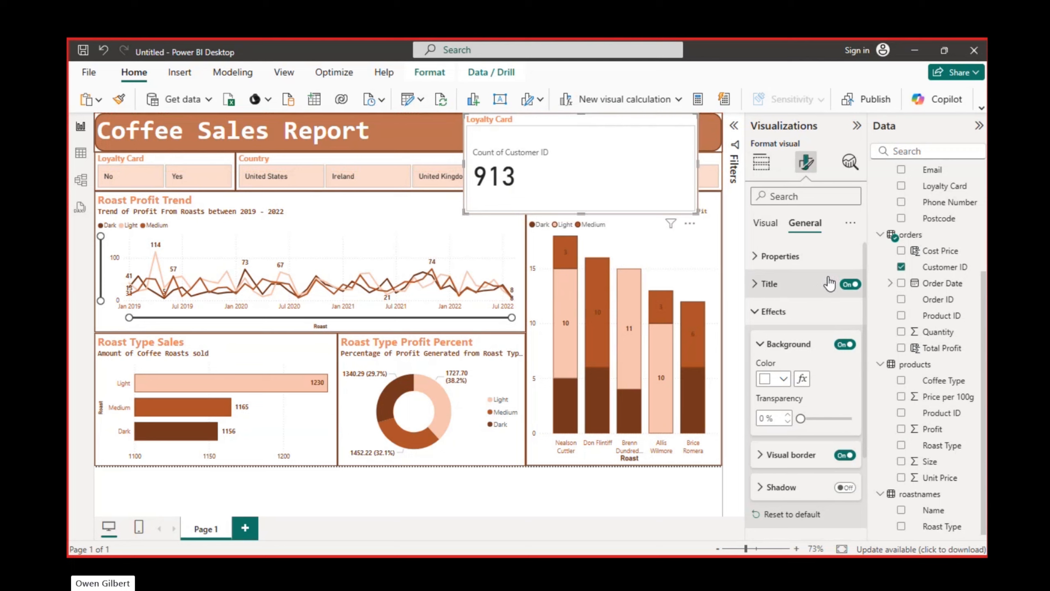
Turn off the customer count card's title and shift the card closer to the Coffee Sales Report heading
{"action": "left_click", "coordinate": [850, 284]}
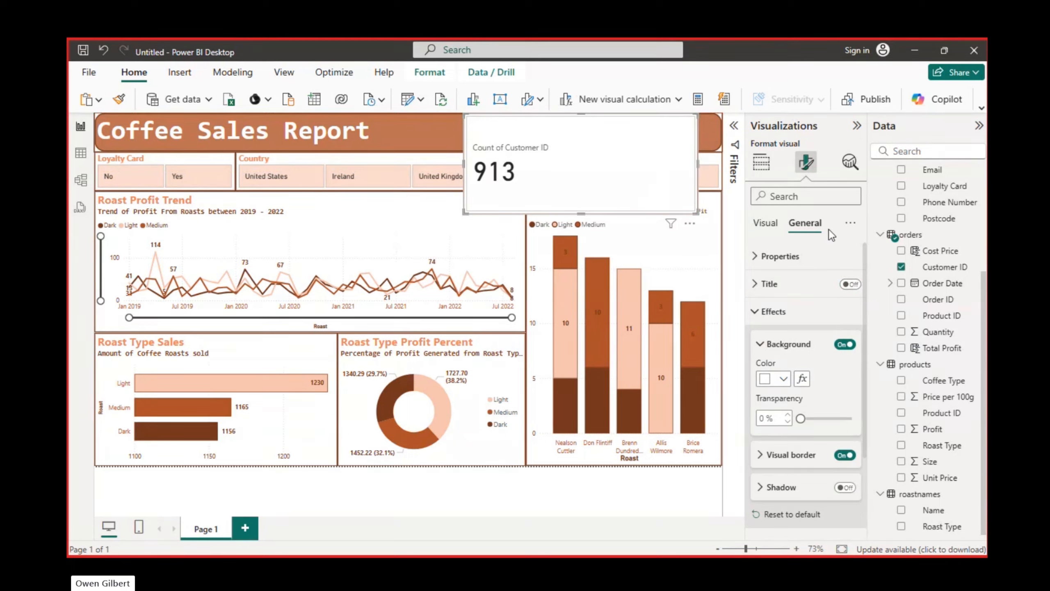
{"action": "left_click", "coordinate": [770, 227]}
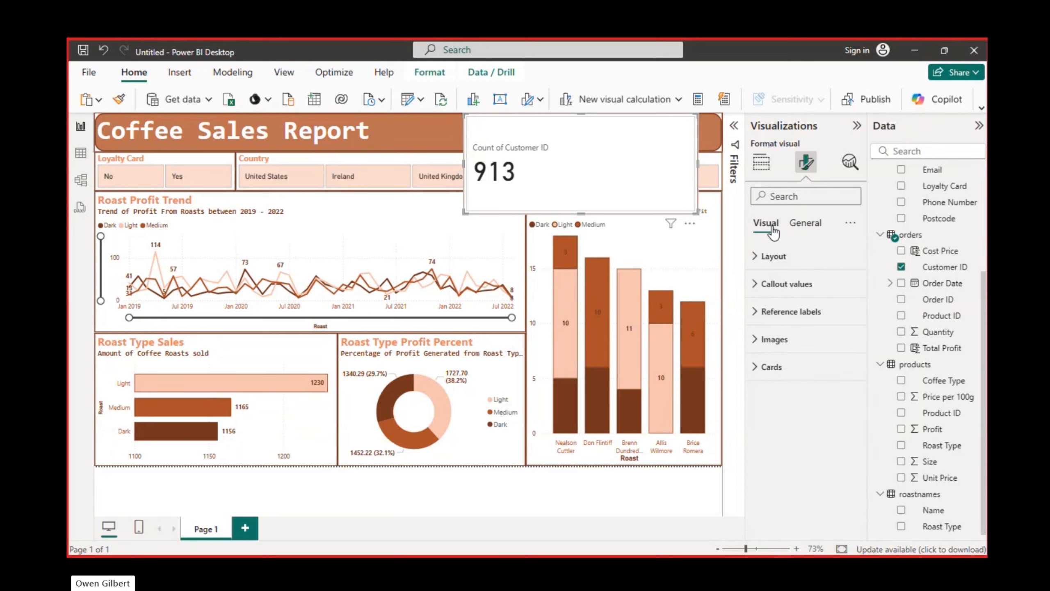
{"action": "left_click", "coordinate": [758, 257]}
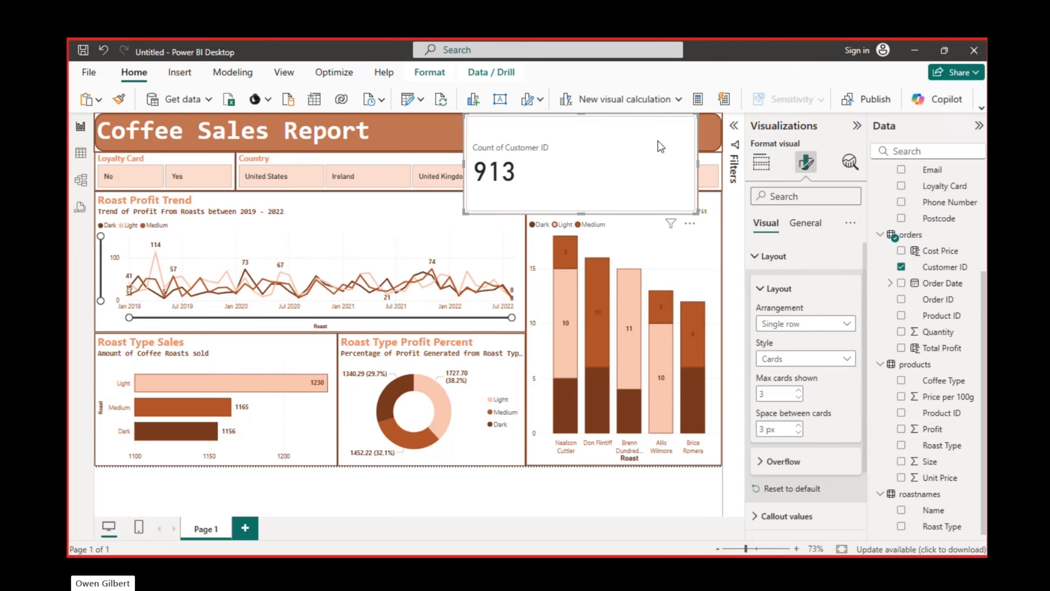
{"action": "left_click_drag", "start_coordinate": [661, 146], "coordinate": [608, 150]}
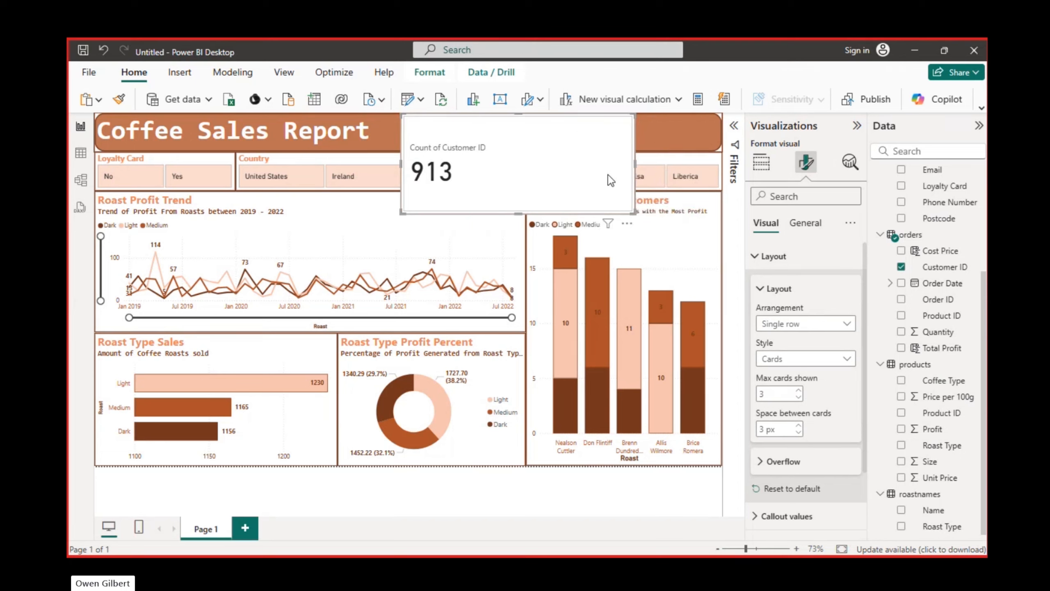
Add the sum of Total Profit from orders to the card as a second value beside the customer count
{"action": "left_click", "coordinate": [760, 291]}
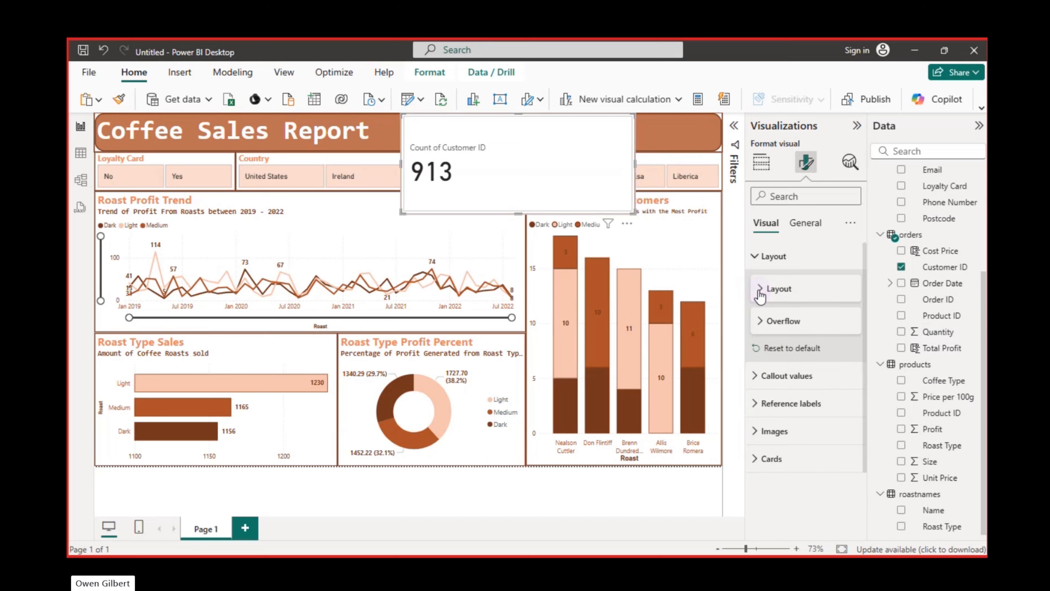
{"action": "left_click", "coordinate": [762, 162]}
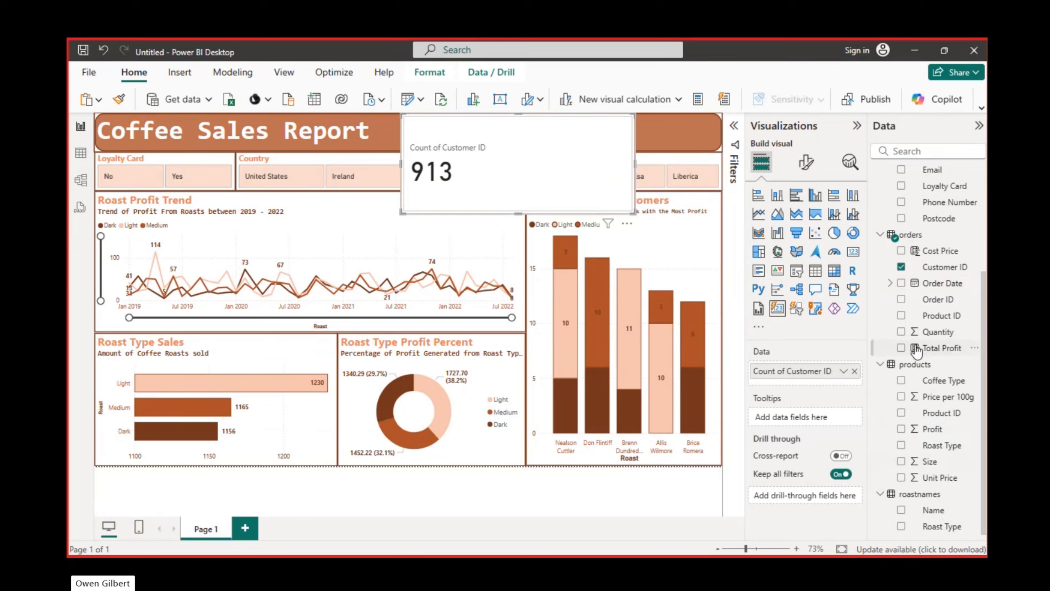
{"action": "left_click", "coordinate": [902, 348]}
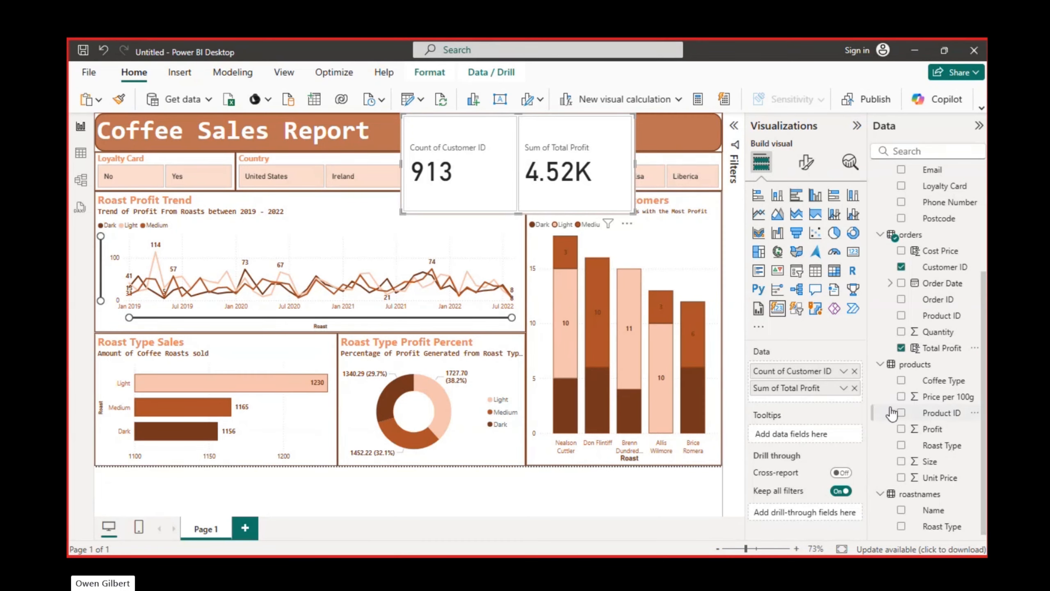
Add the sum of Quantity from orders to the card, then flatten and widen the card across the free part of the title banner
{"action": "left_click", "coordinate": [902, 332]}
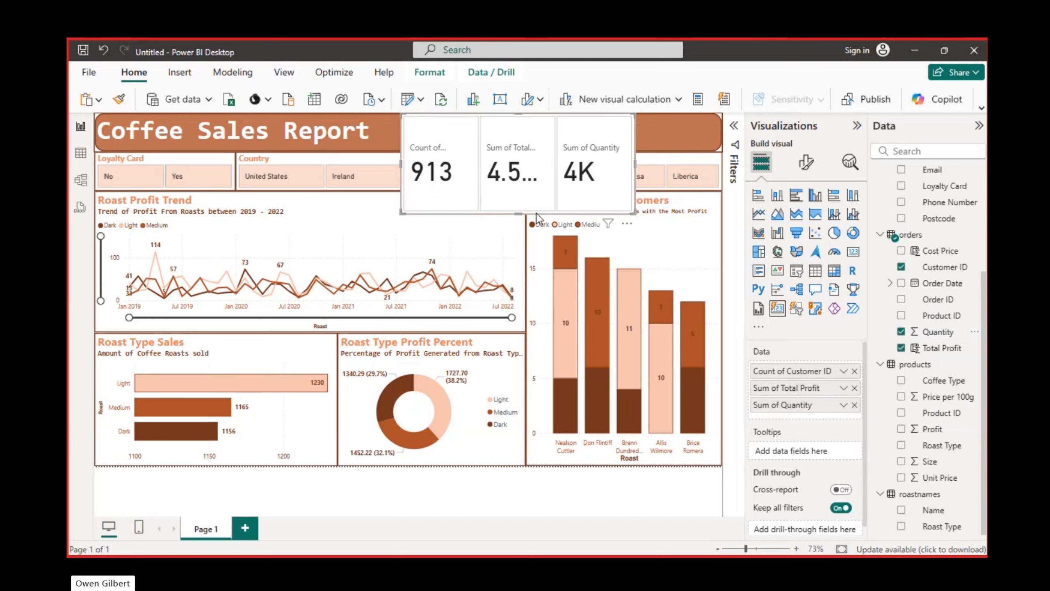
{"action": "left_click_drag", "start_coordinate": [518, 213], "coordinate": [525, 160]}
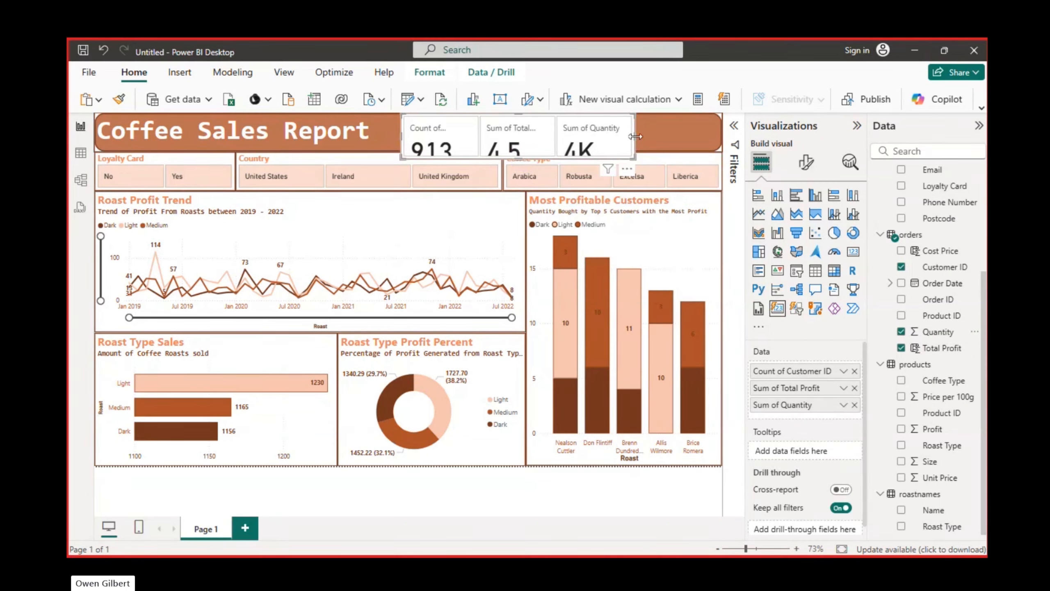
{"action": "left_click_drag", "start_coordinate": [633, 137], "coordinate": [721, 141]}
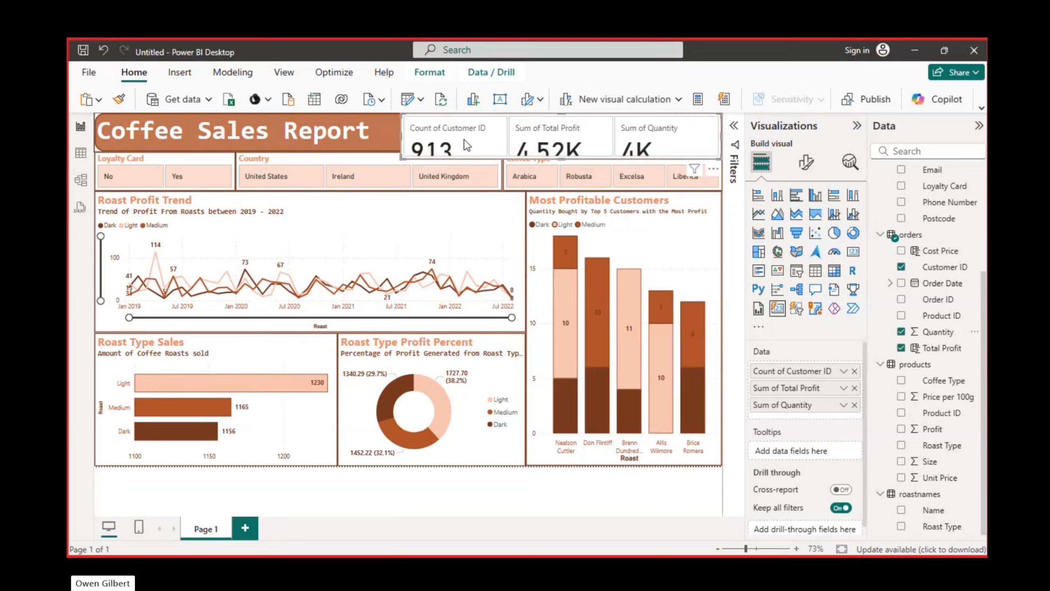
{"action": "left_click_drag", "start_coordinate": [405, 136], "coordinate": [388, 137]}
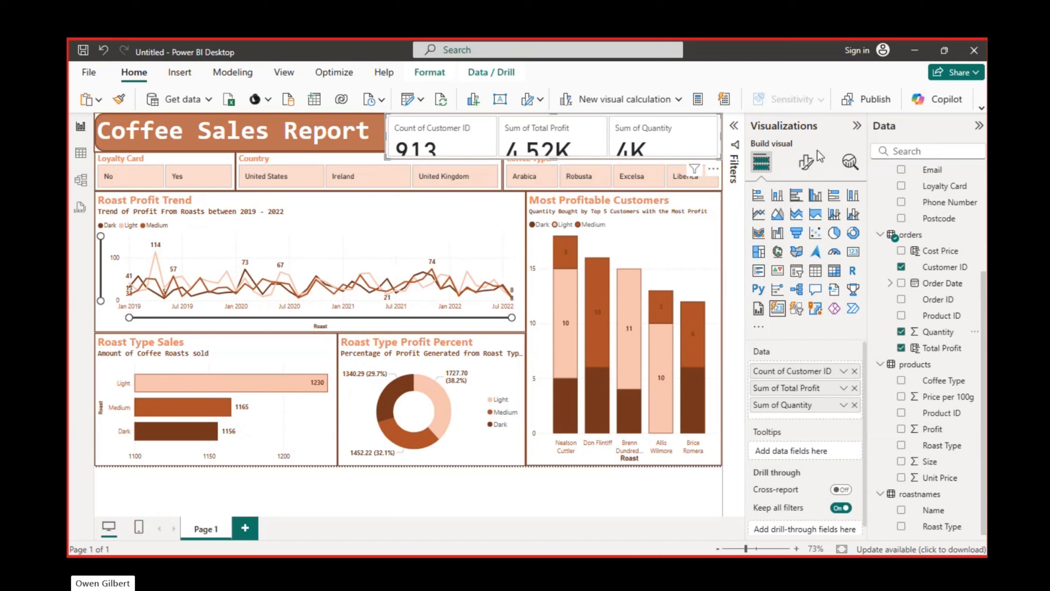
Reduce the font size of the card's callout values to 30 for all series
{"action": "left_click", "coordinate": [807, 161]}
{"action": "left_click", "coordinate": [755, 260]}
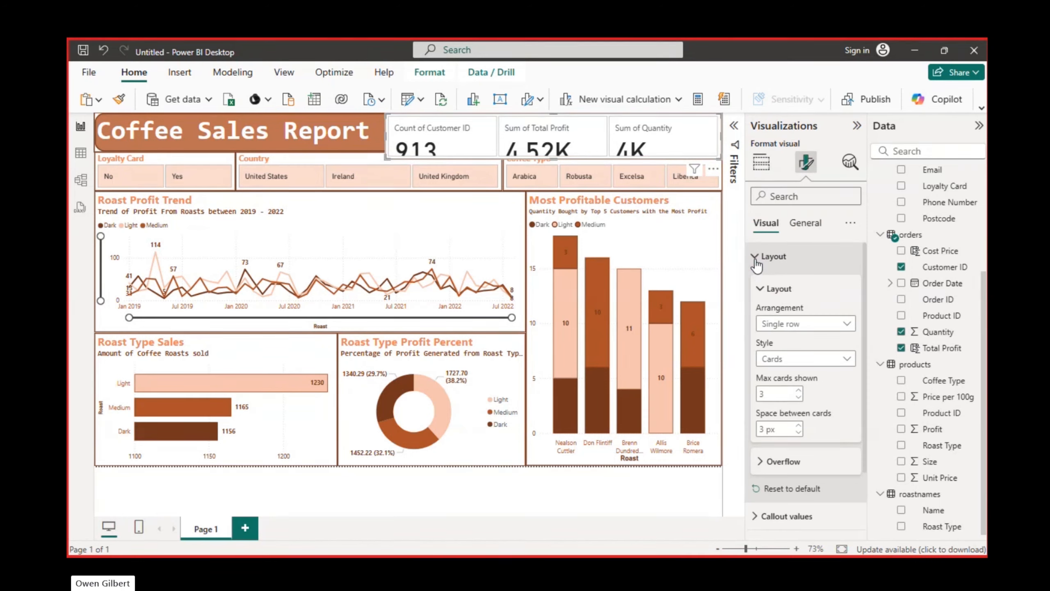
{"action": "left_click", "coordinate": [757, 265]}
{"action": "left_click", "coordinate": [756, 264]}
{"action": "left_click", "coordinate": [755, 259]}
{"action": "left_click", "coordinate": [758, 284]}
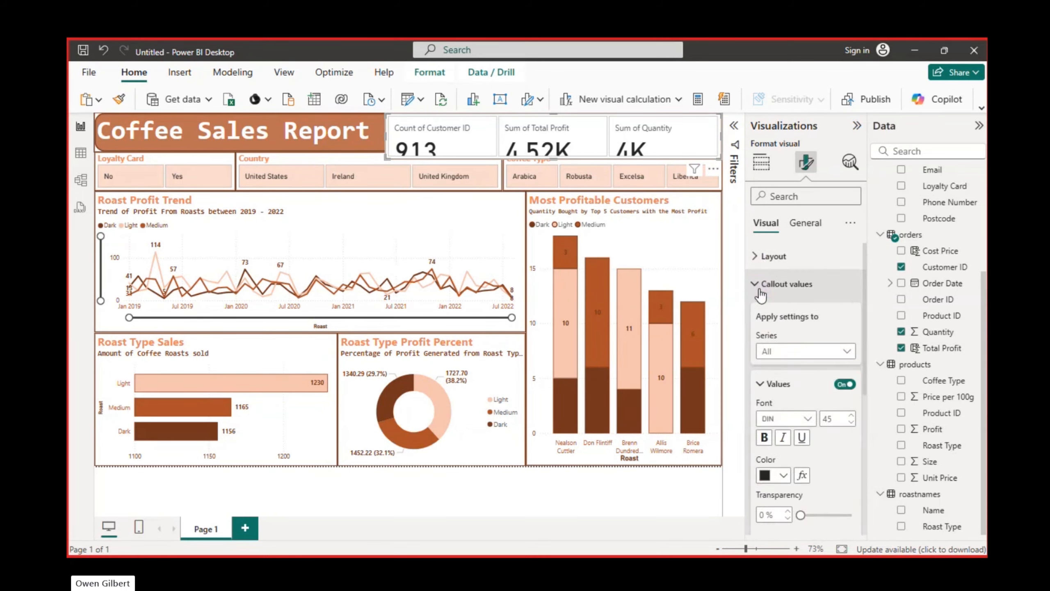
{"action": "left_click", "coordinate": [852, 424]}
{"action": "left_click", "coordinate": [853, 423]}
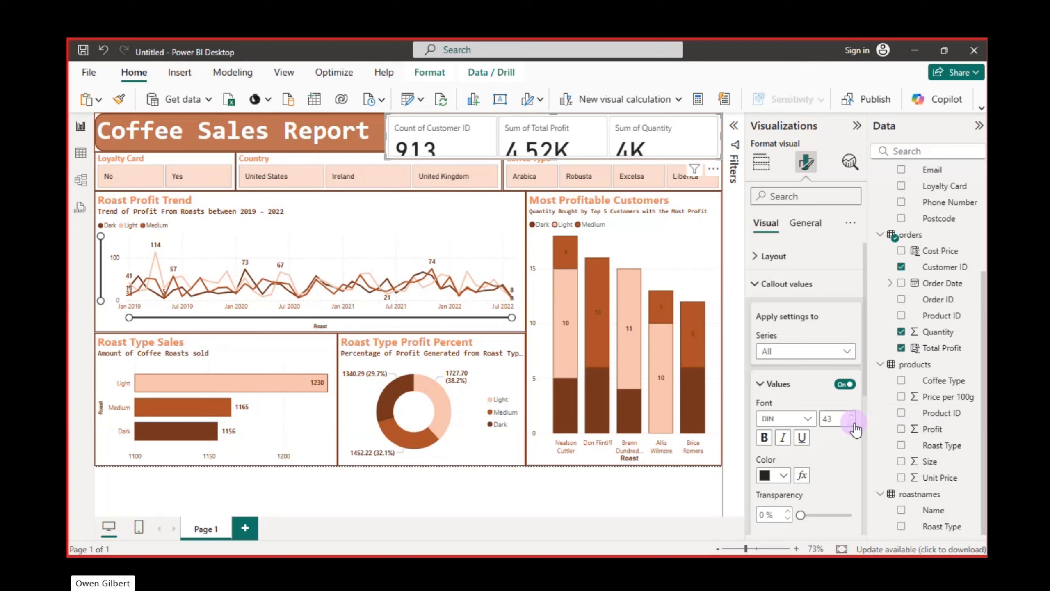
{"action": "left_click", "coordinate": [852, 424]}
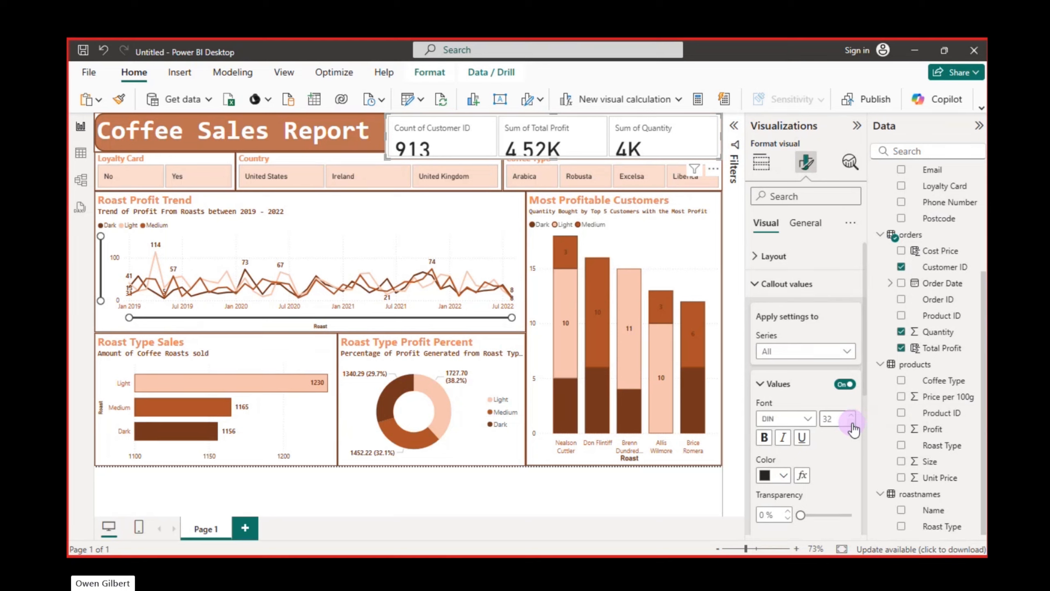
{"action": "left_click", "coordinate": [852, 424]}
{"action": "left_click", "coordinate": [853, 424]}
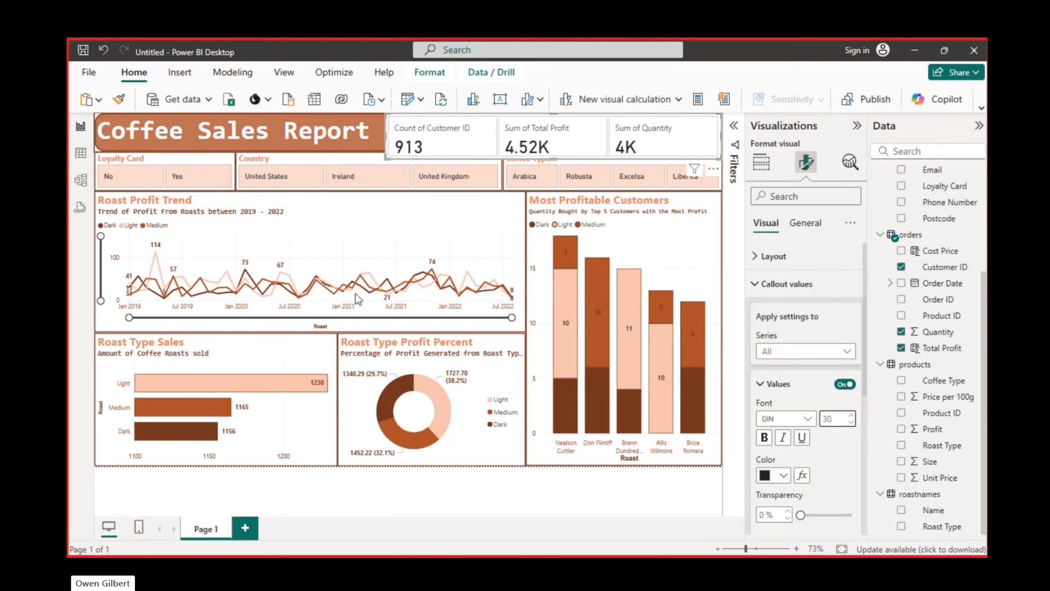
Shrink the card to fit inside the title banner and lower its callout values' font size to 26
{"action": "left_click", "coordinate": [396, 154]}
{"action": "left_click", "coordinate": [397, 148]}
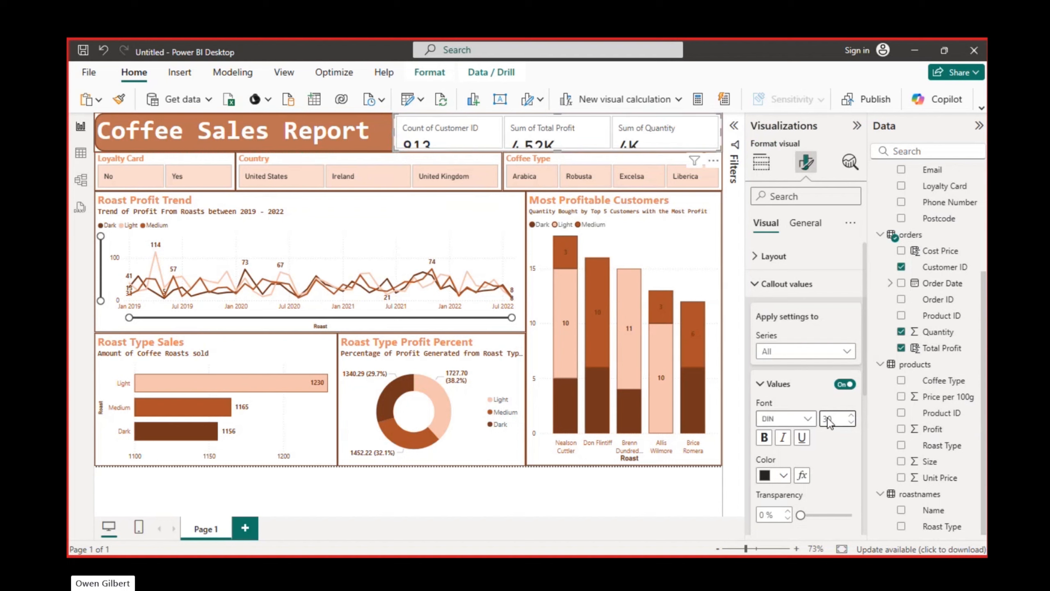
{"action": "left_click", "coordinate": [851, 422]}
{"action": "left_click", "coordinate": [851, 422]}
{"action": "left_click", "coordinate": [851, 422]}
{"action": "left_click", "coordinate": [852, 423]}
{"action": "left_click", "coordinate": [852, 418]}
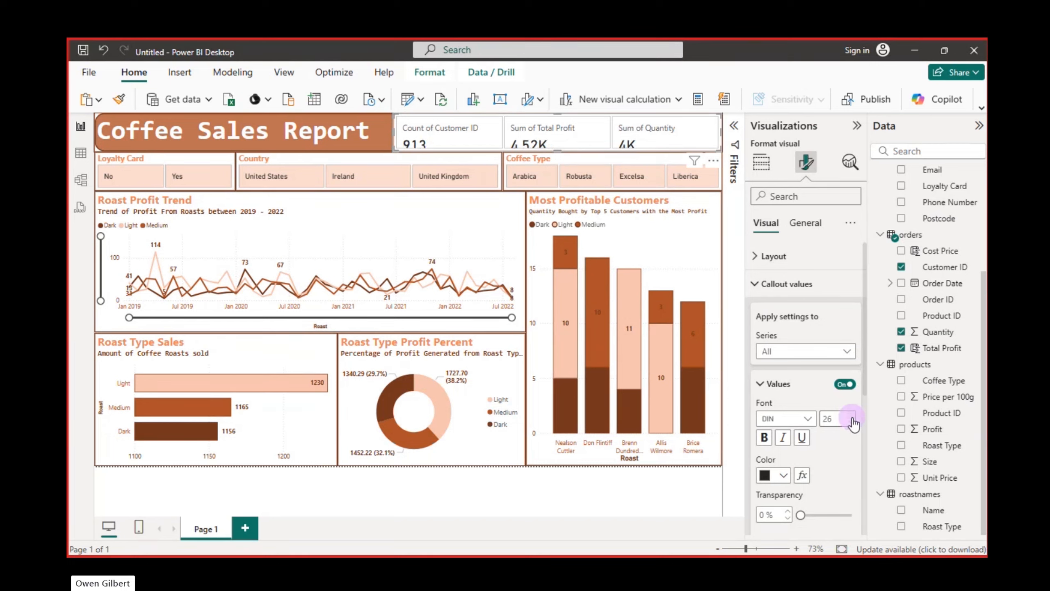
Set the card's callout labels to font size 10 and make them bold
{"action": "left_click", "coordinate": [777, 388]}
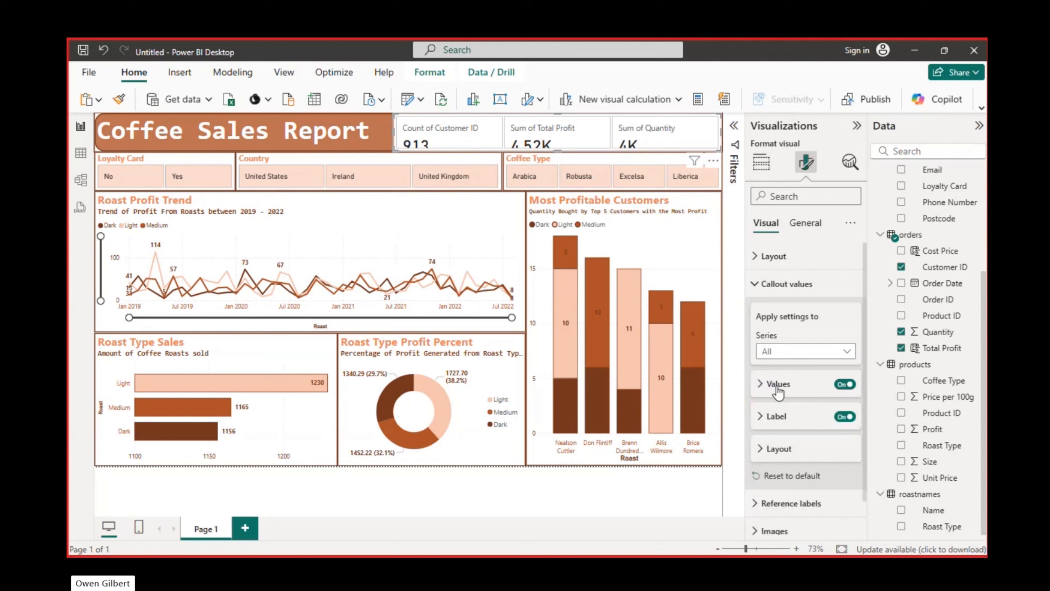
{"action": "scroll", "coordinate": [802, 426], "scroll_direction": "down", "scroll_amount": 1}
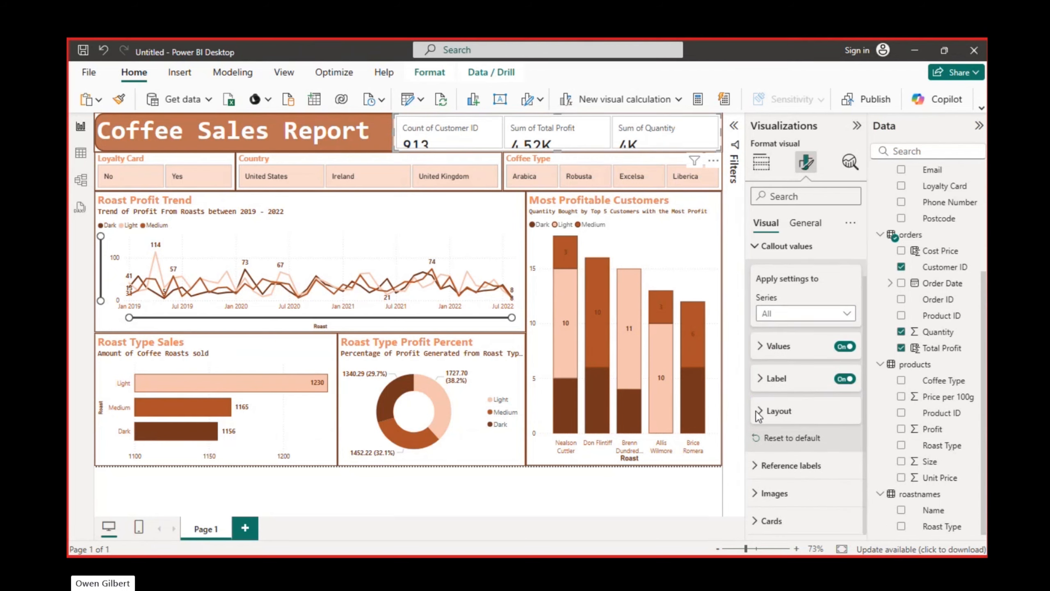
{"action": "left_click", "coordinate": [761, 383]}
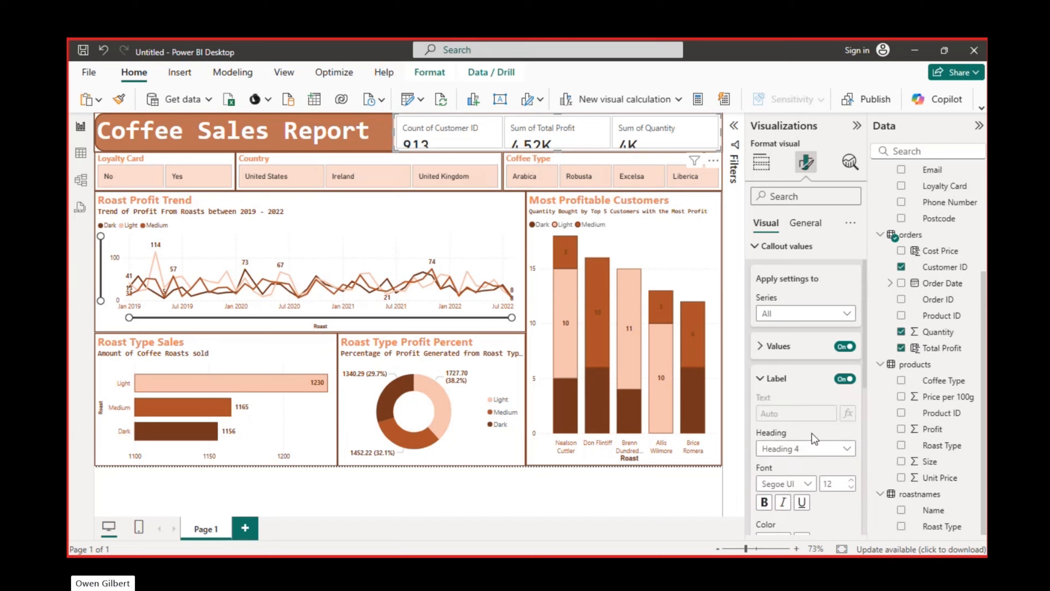
{"action": "left_click", "coordinate": [852, 488]}
{"action": "left_click", "coordinate": [852, 487]}
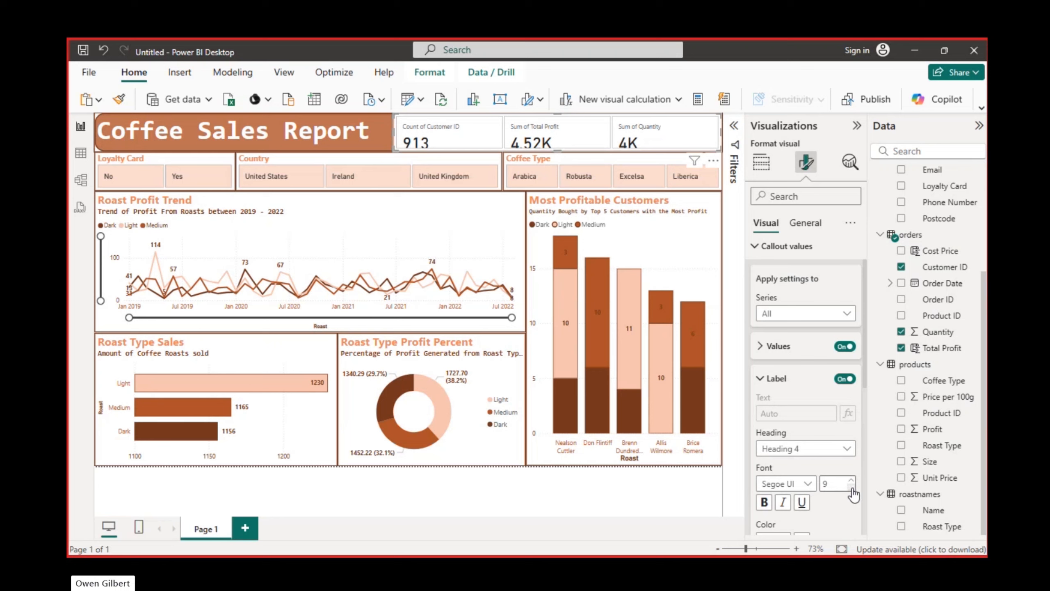
{"action": "left_click", "coordinate": [851, 480]}
{"action": "left_click", "coordinate": [766, 502]}
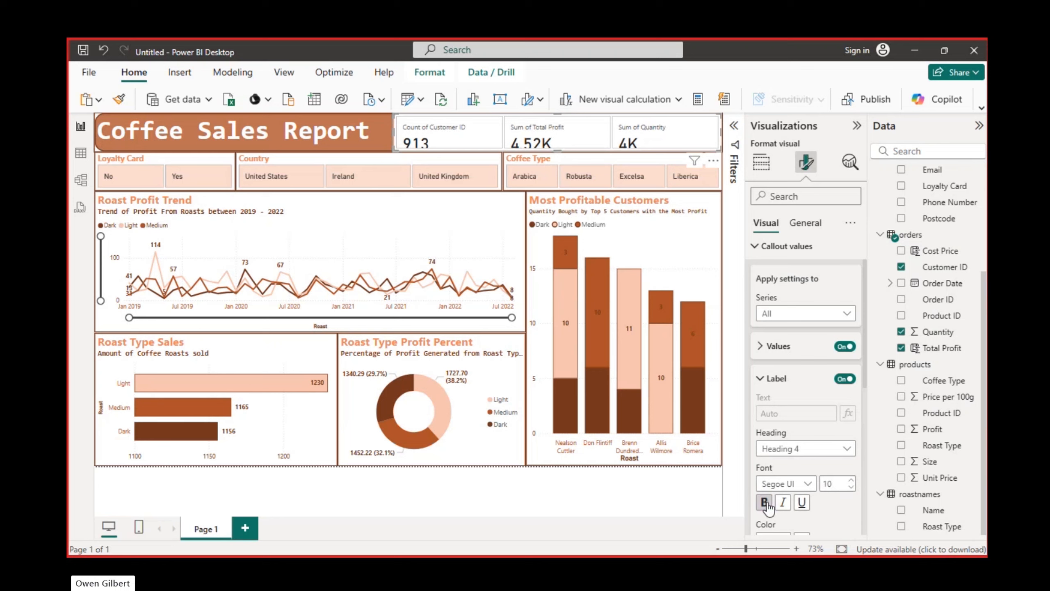
Change the card's callout label color to the dark brown used in the report
{"action": "scroll", "coordinate": [834, 512], "scroll_direction": "down", "scroll_amount": 3}
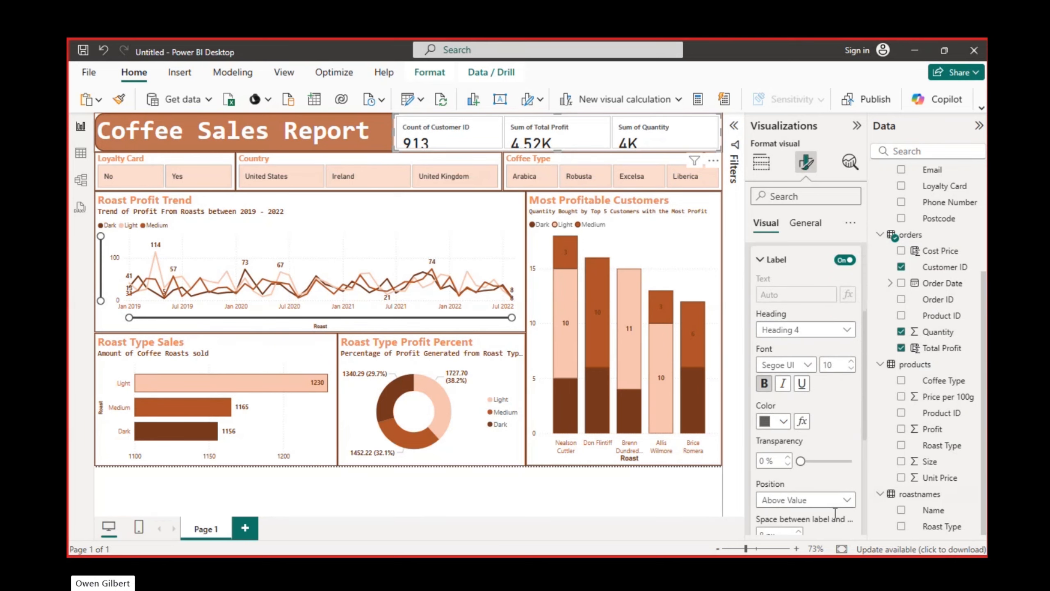
{"action": "scroll", "coordinate": [835, 512], "scroll_direction": "down", "scroll_amount": 2}
{"action": "scroll", "coordinate": [834, 513], "scroll_direction": "up", "scroll_amount": 2}
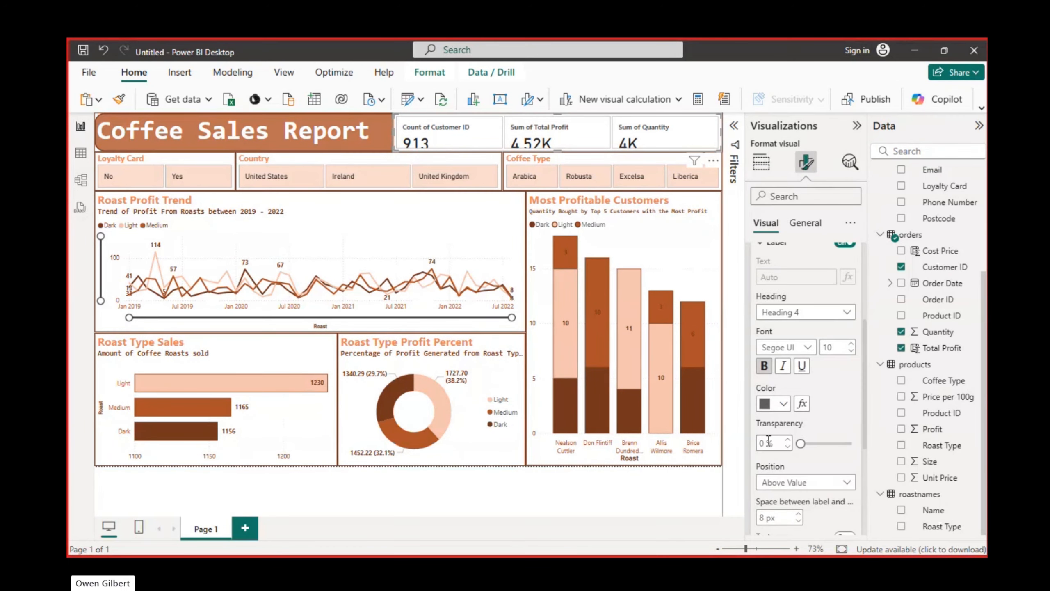
{"action": "left_click", "coordinate": [784, 406]}
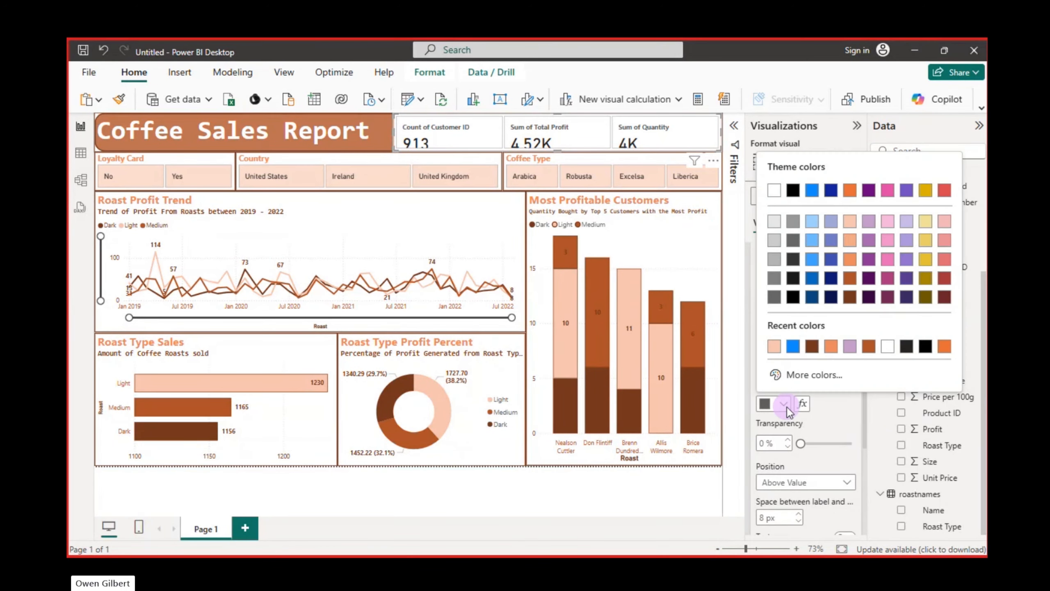
{"action": "left_click", "coordinate": [813, 348]}
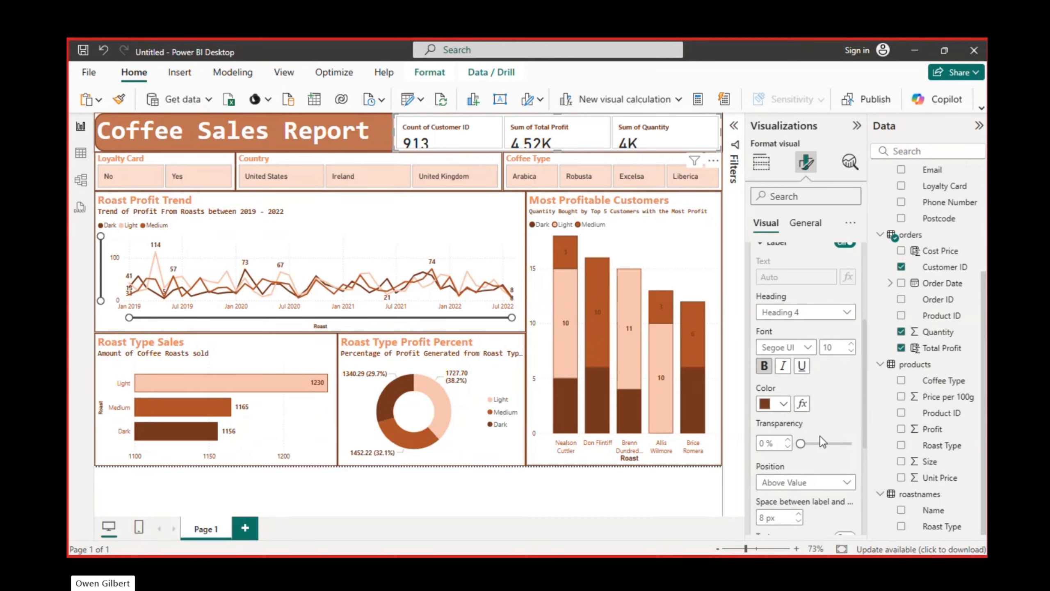
{"action": "scroll", "coordinate": [822, 437], "scroll_direction": "down", "scroll_amount": 3}
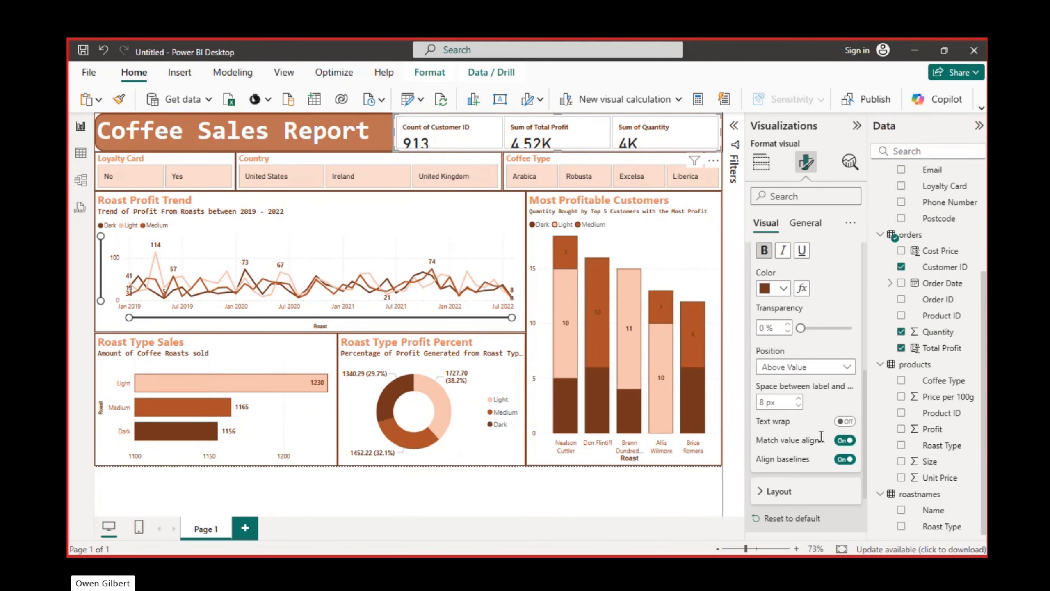
{"action": "scroll", "coordinate": [821, 436], "scroll_direction": "up", "scroll_amount": 5}
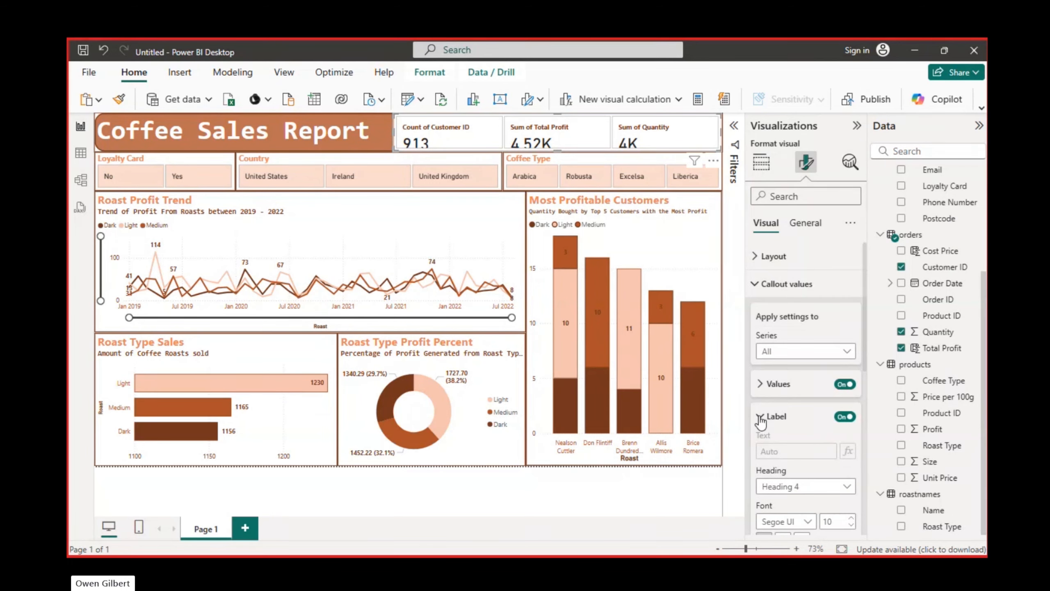
{"action": "left_click", "coordinate": [761, 418]}
Set the cards' vertical alignment to Middle and their padding size to Narrow
{"action": "scroll", "coordinate": [775, 367], "scroll_direction": "down", "scroll_amount": 1}
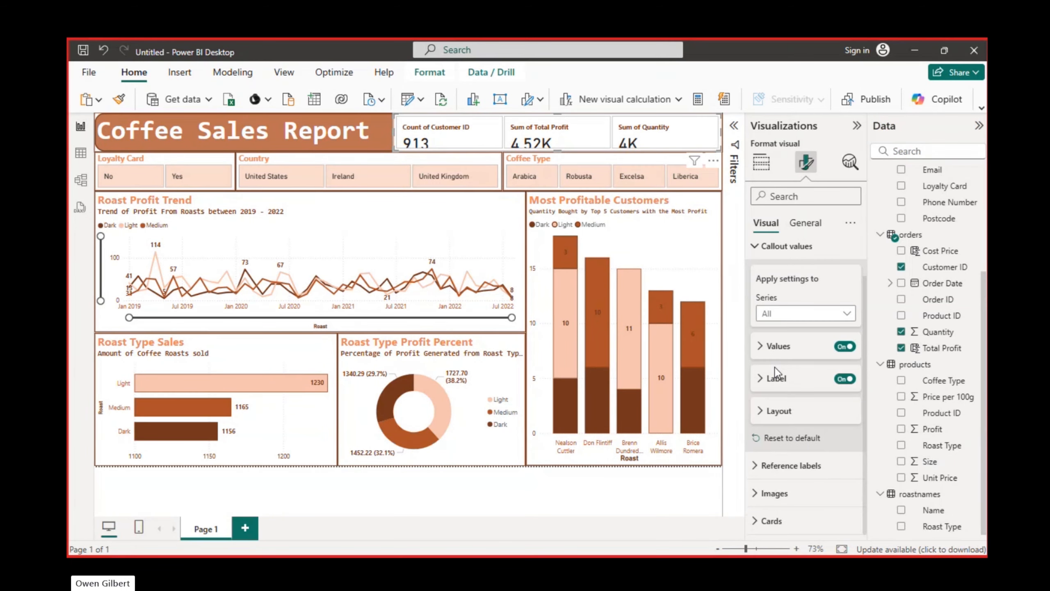
{"action": "left_click", "coordinate": [757, 521]}
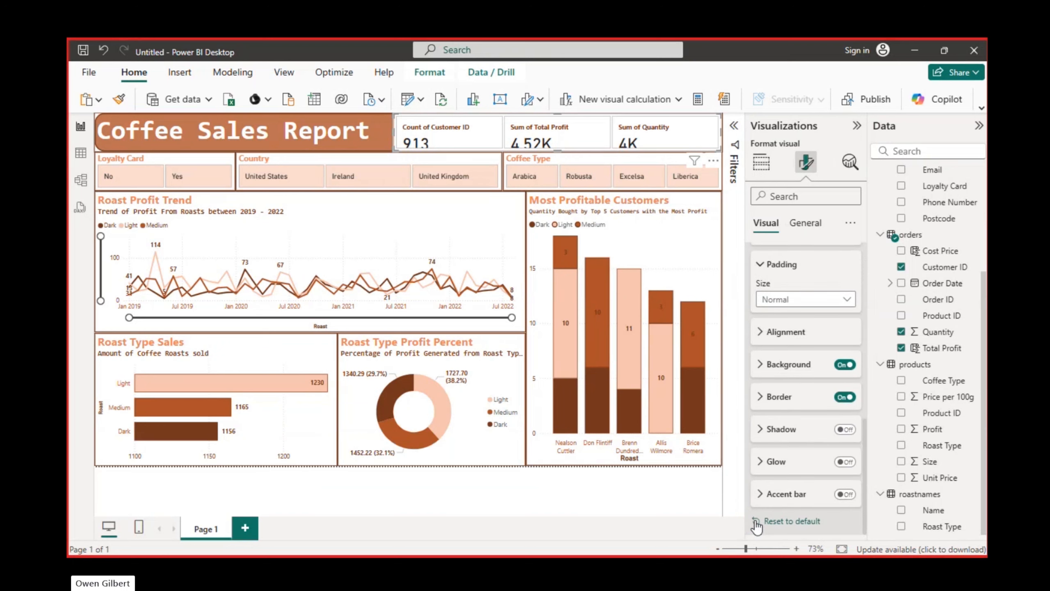
{"action": "left_click", "coordinate": [762, 333]}
{"action": "left_click", "coordinate": [762, 334]}
{"action": "left_click", "coordinate": [762, 334]}
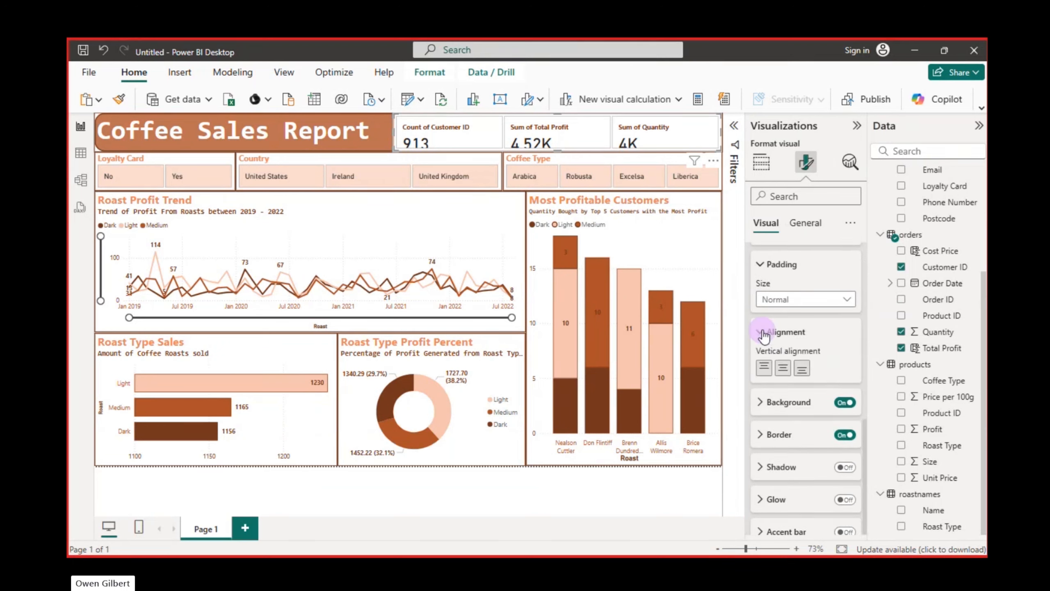
{"action": "left_click", "coordinate": [785, 370]}
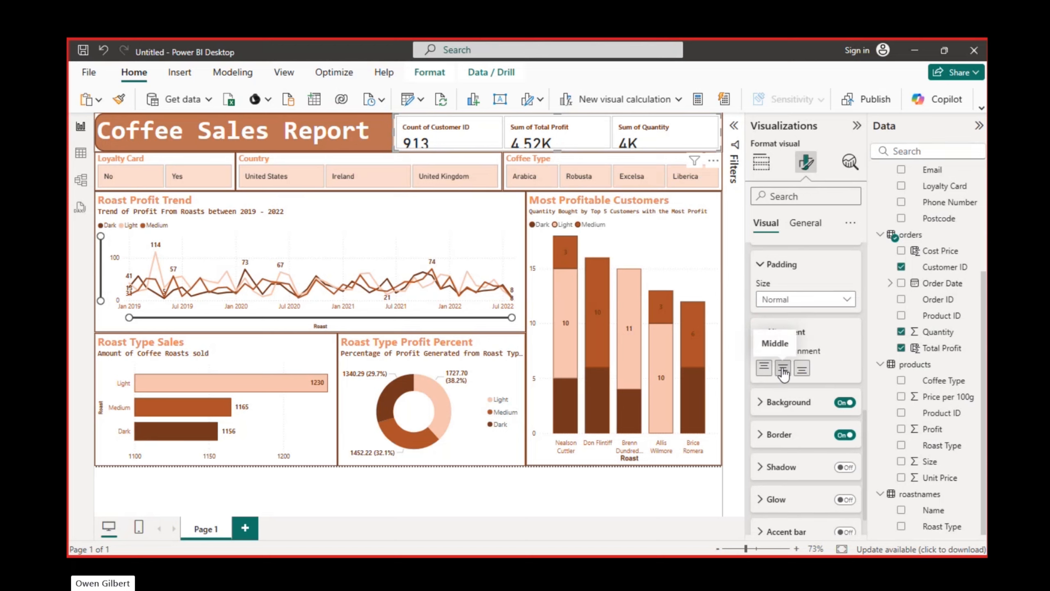
{"action": "left_click", "coordinate": [840, 299]}
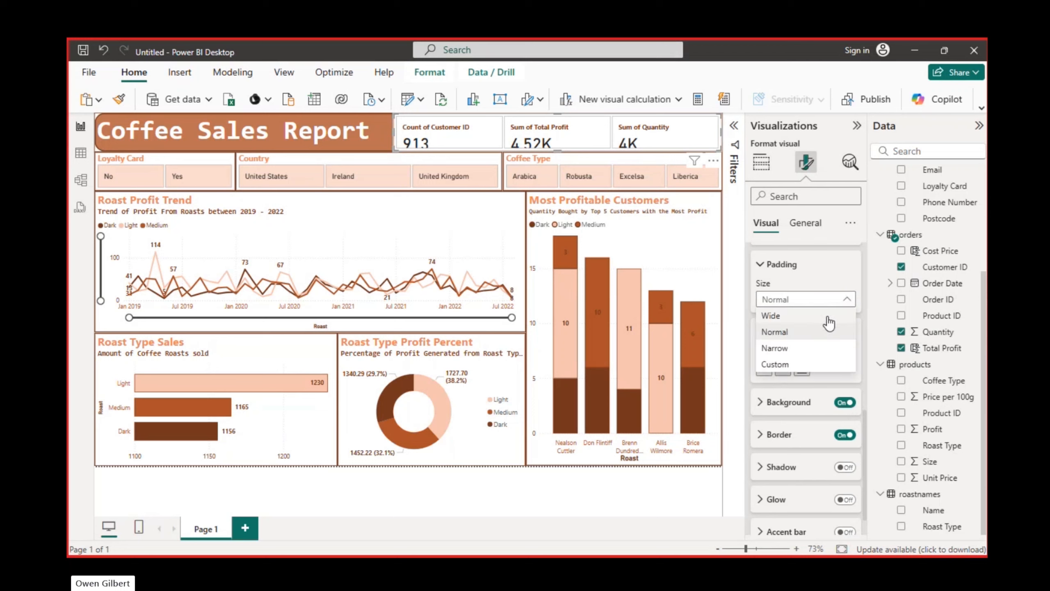
{"action": "left_click", "coordinate": [793, 347]}
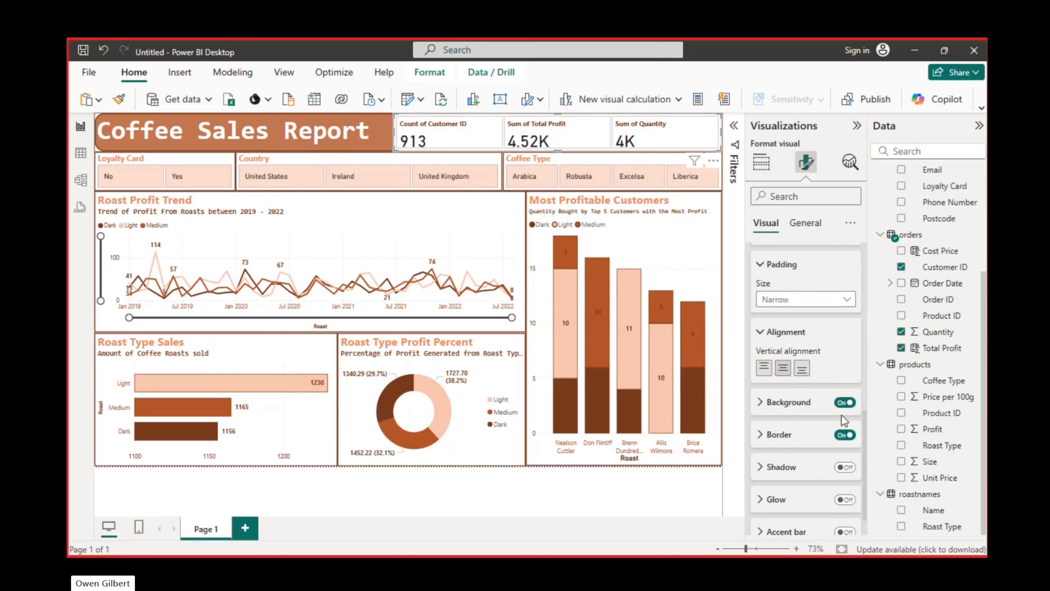
{"action": "left_click", "coordinate": [761, 332]}
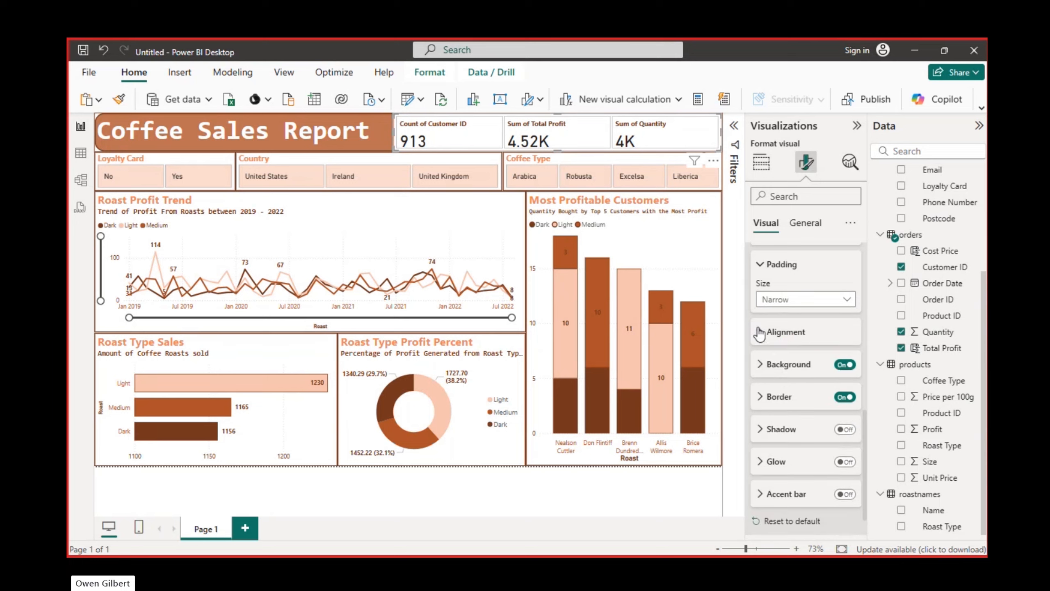
Change the border color of the individual cards to the burnt orange used in the report
{"action": "left_click", "coordinate": [763, 397]}
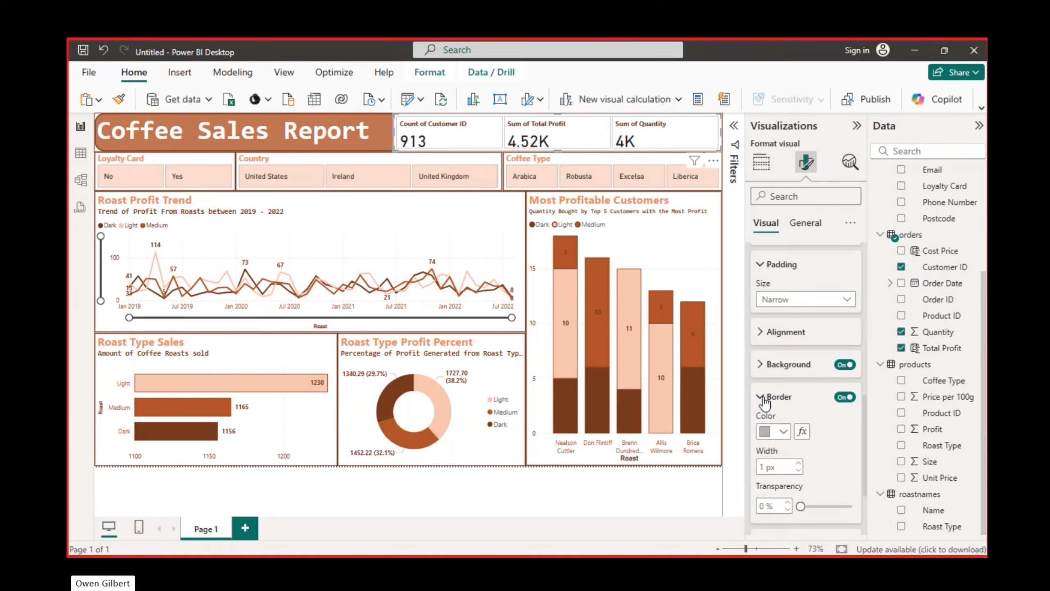
{"action": "left_click", "coordinate": [783, 431]}
{"action": "left_click", "coordinate": [847, 248]}
{"action": "left_click", "coordinate": [775, 432]}
{"action": "left_click", "coordinate": [865, 378]}
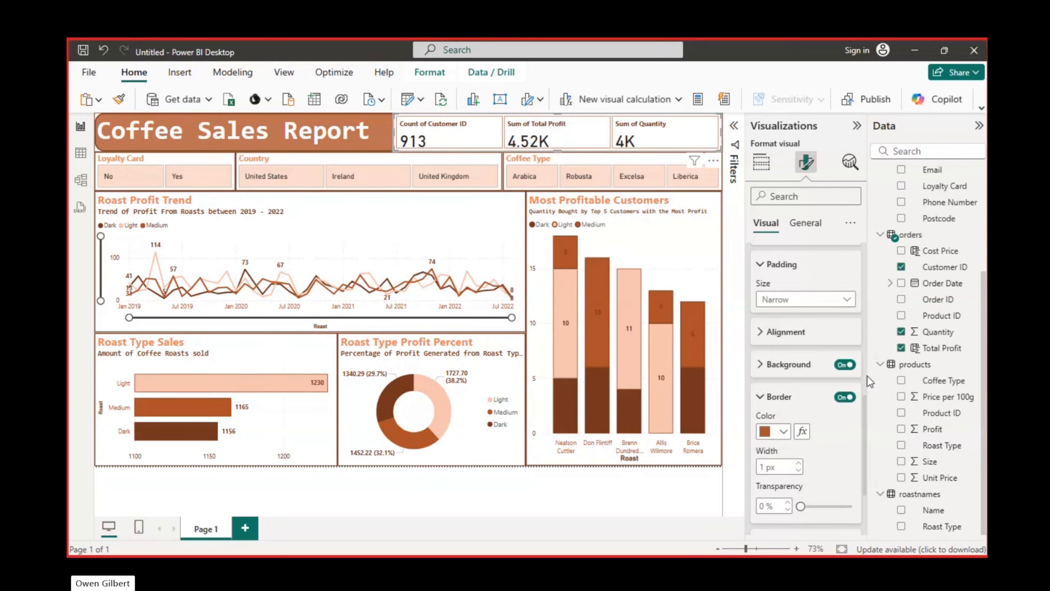
Turn on the glow effect for the individual cards
{"action": "left_click", "coordinate": [762, 267]}
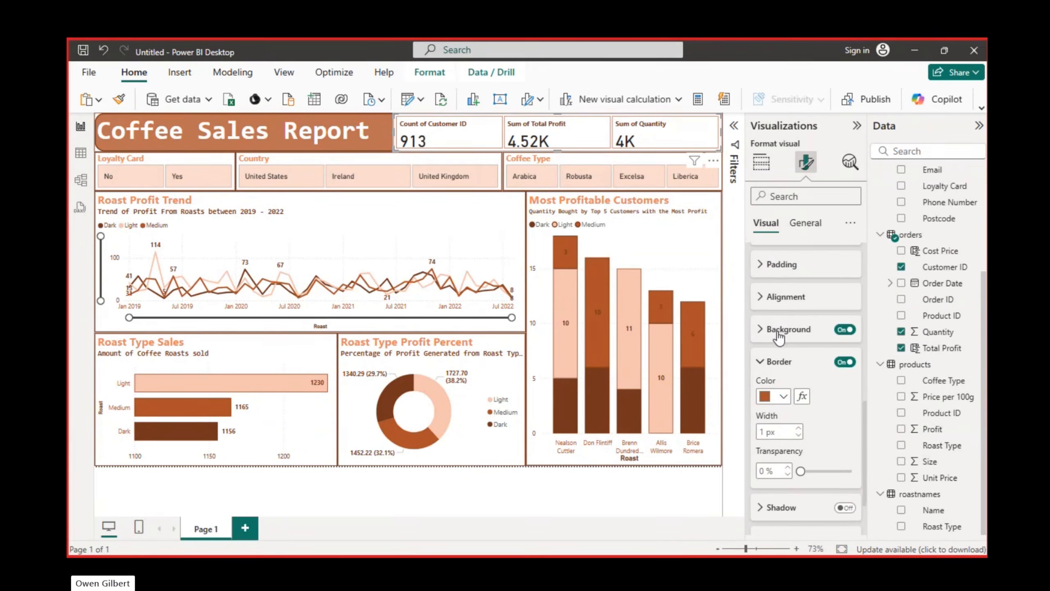
{"action": "left_click", "coordinate": [770, 363]}
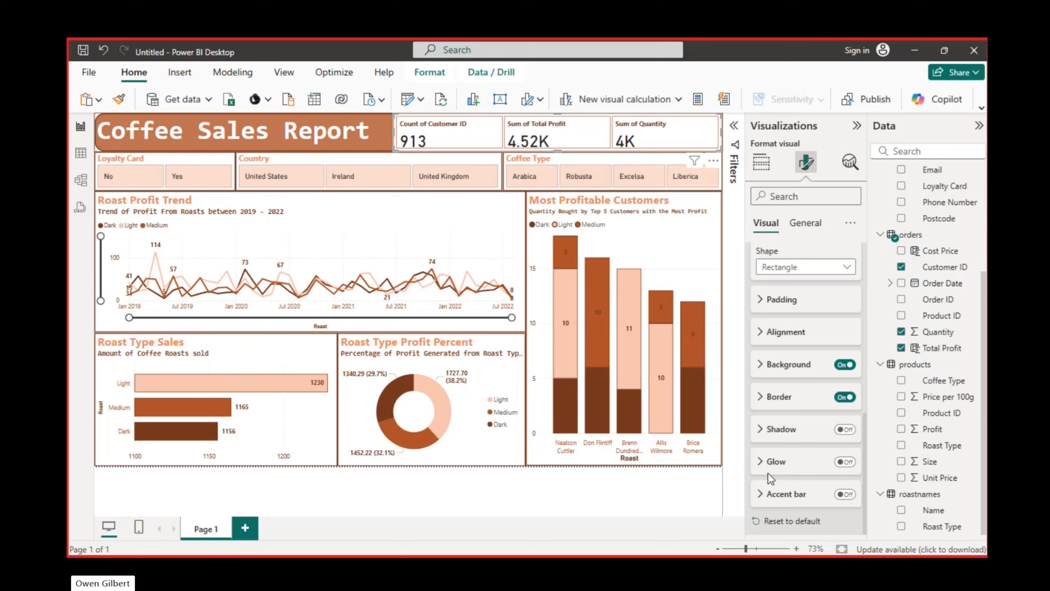
{"action": "left_click", "coordinate": [845, 462]}
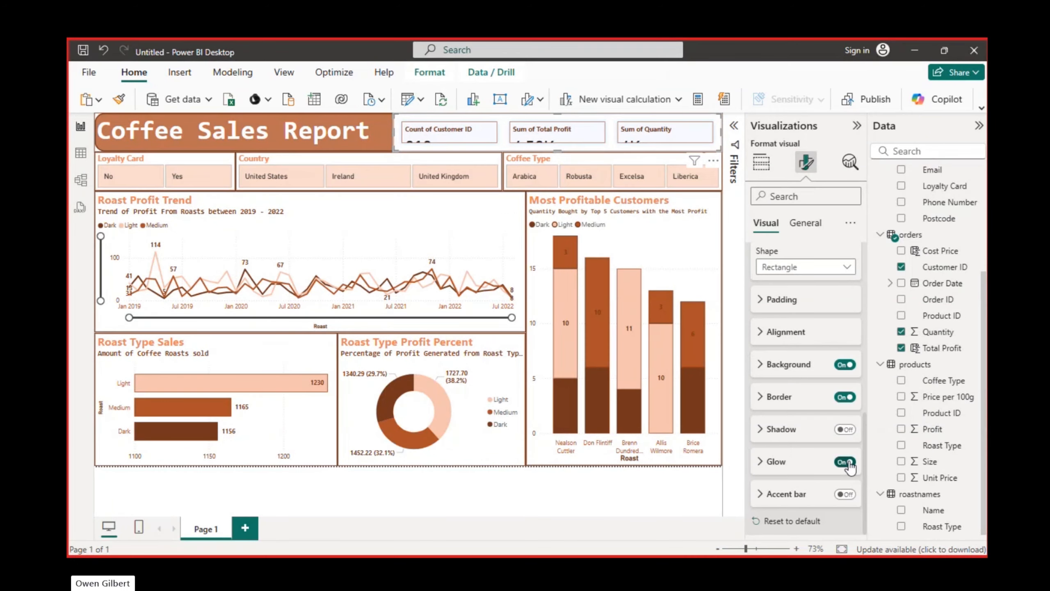
Turn off the glow effect for the individual cards
{"action": "left_click", "coordinate": [847, 462]}
Try the Table layout style for the cards and return the style to Cards
{"action": "scroll", "coordinate": [764, 441], "scroll_direction": "up", "scroll_amount": 10}
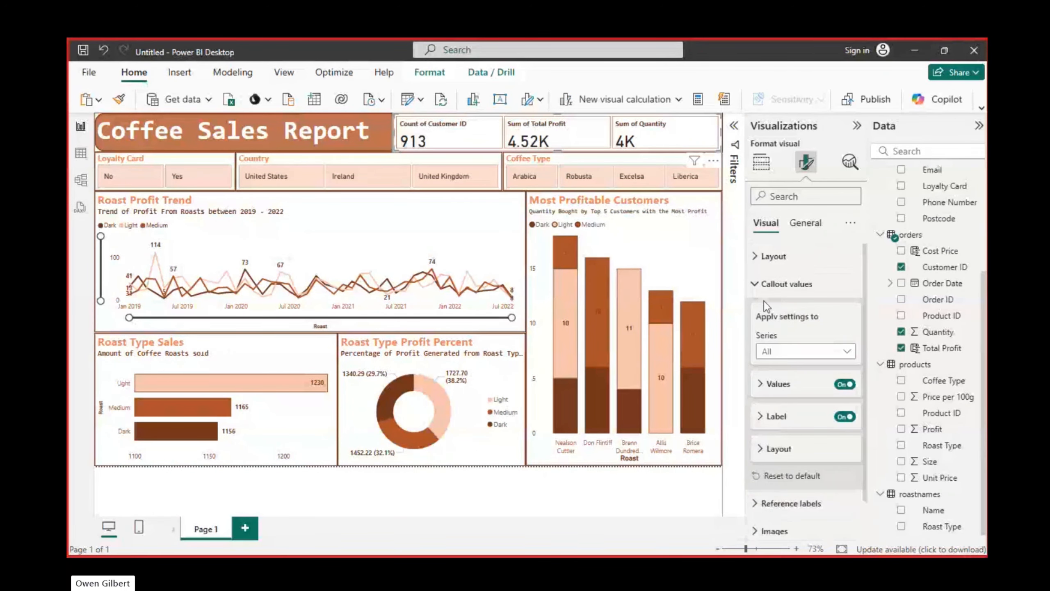
{"action": "left_click", "coordinate": [774, 257]}
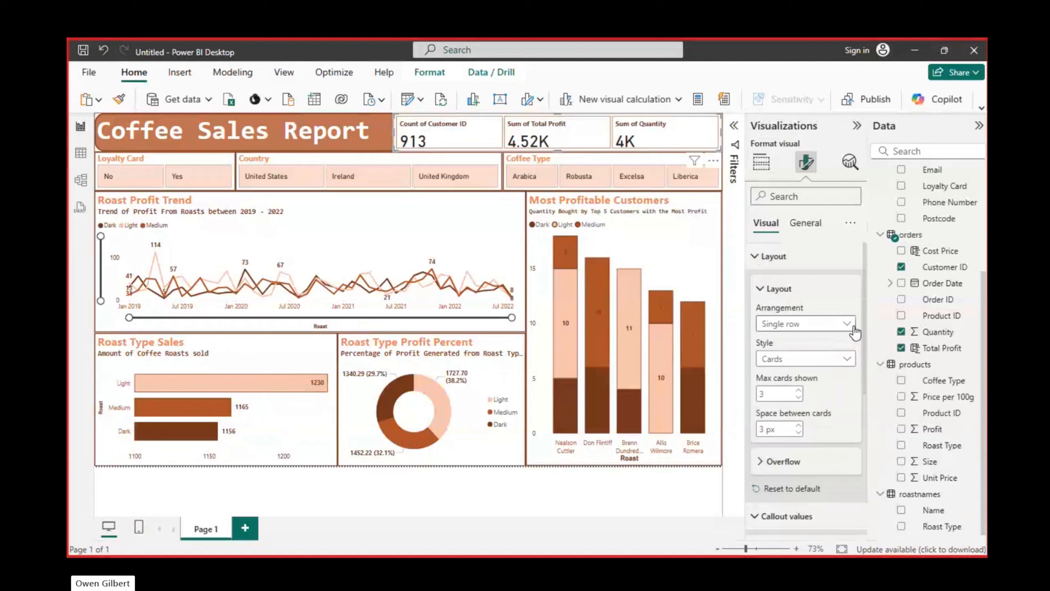
{"action": "left_click", "coordinate": [843, 360]}
{"action": "left_click", "coordinate": [827, 391]}
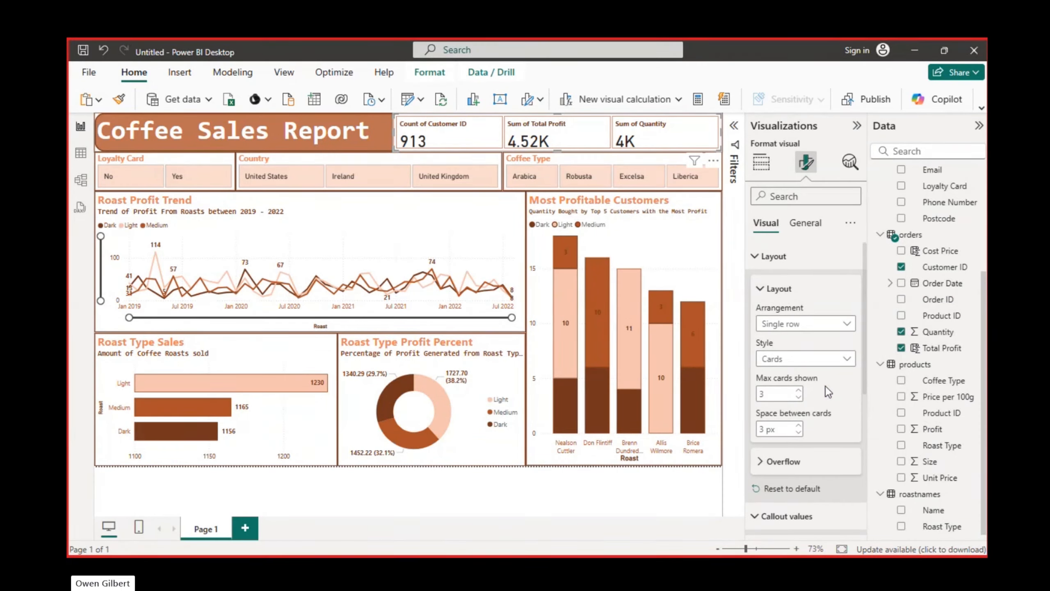
{"action": "left_click", "coordinate": [848, 359]}
{"action": "left_click", "coordinate": [802, 375]}
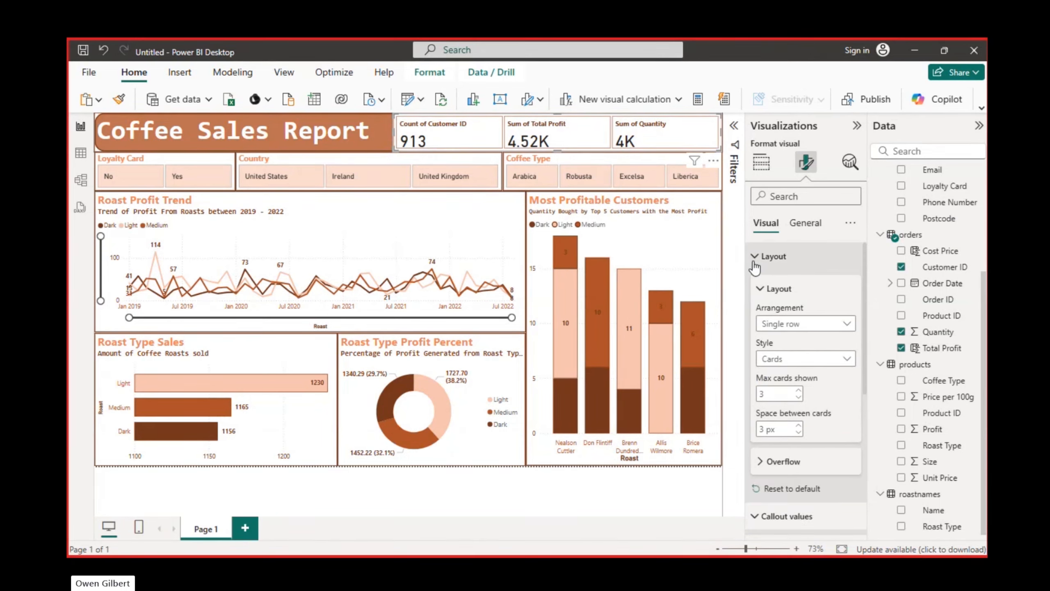
{"action": "left_click", "coordinate": [762, 288]}
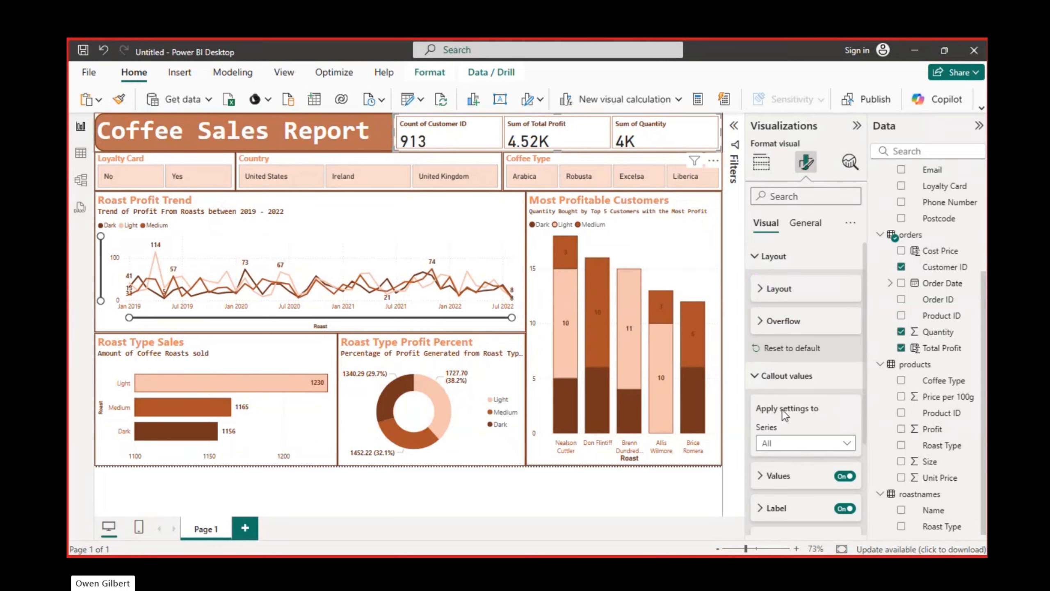
{"action": "scroll", "coordinate": [782, 409], "scroll_direction": "down", "scroll_amount": 3}
{"action": "scroll", "coordinate": [783, 410], "scroll_direction": "up", "scroll_amount": 1}
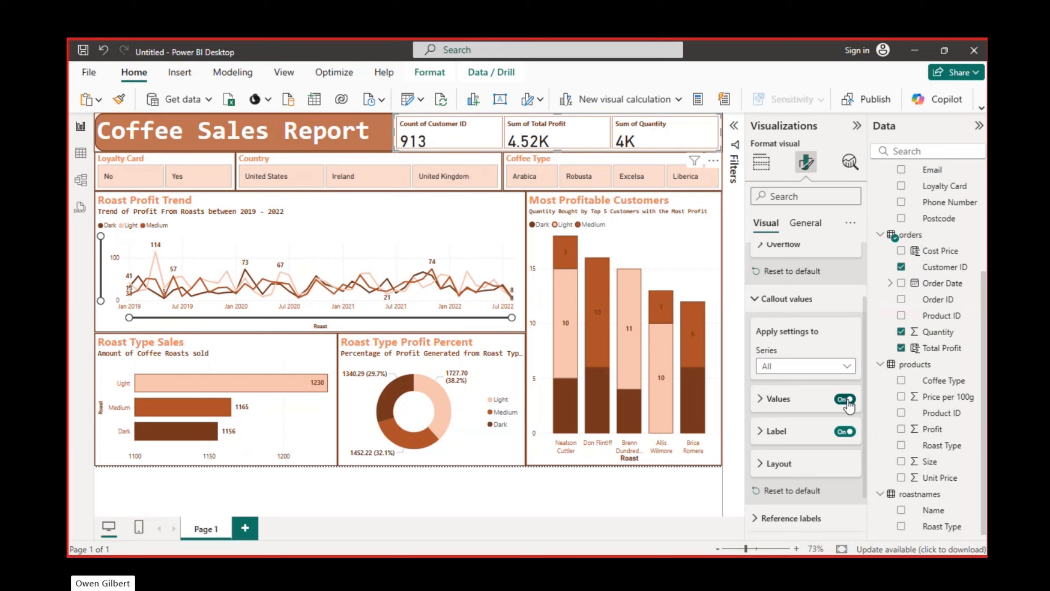
{"action": "left_click", "coordinate": [764, 401]}
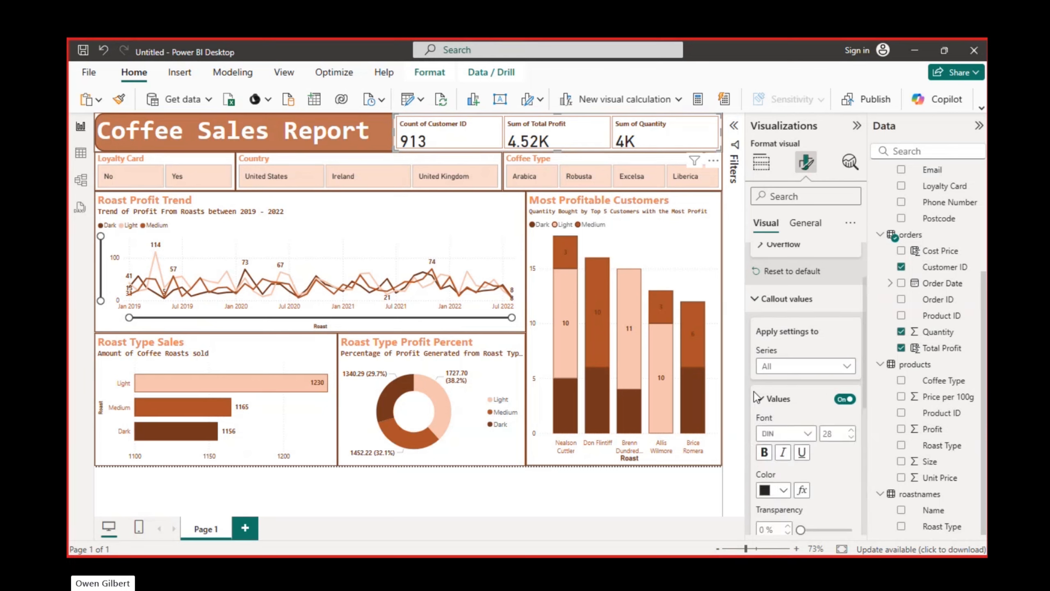
{"action": "left_click", "coordinate": [761, 401]}
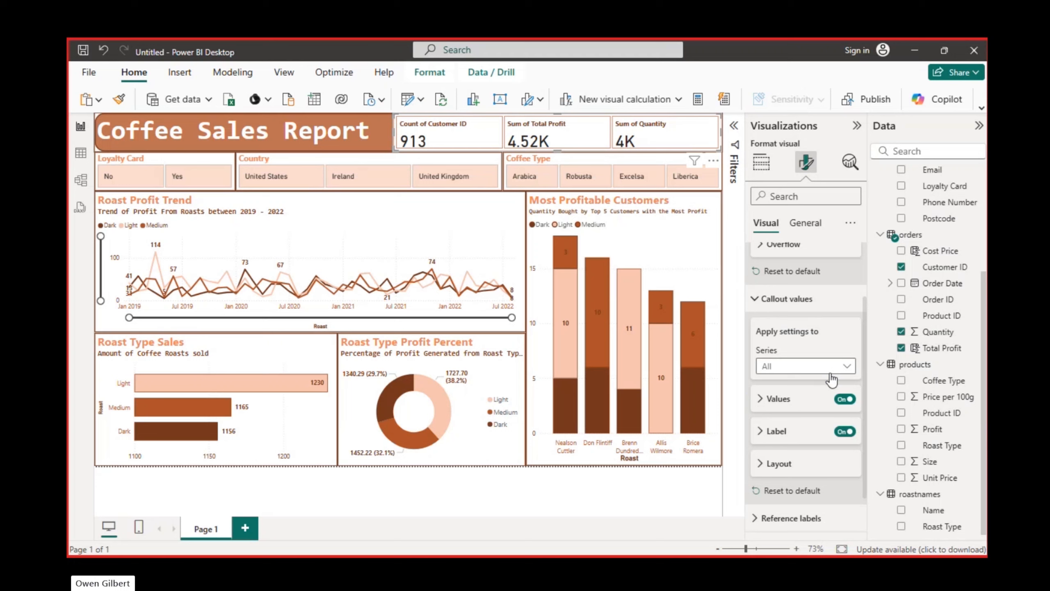
Change the callout label of the Count of Customer ID card to "Customer Count"
{"action": "left_click", "coordinate": [827, 367]}
{"action": "left_click", "coordinate": [810, 399]}
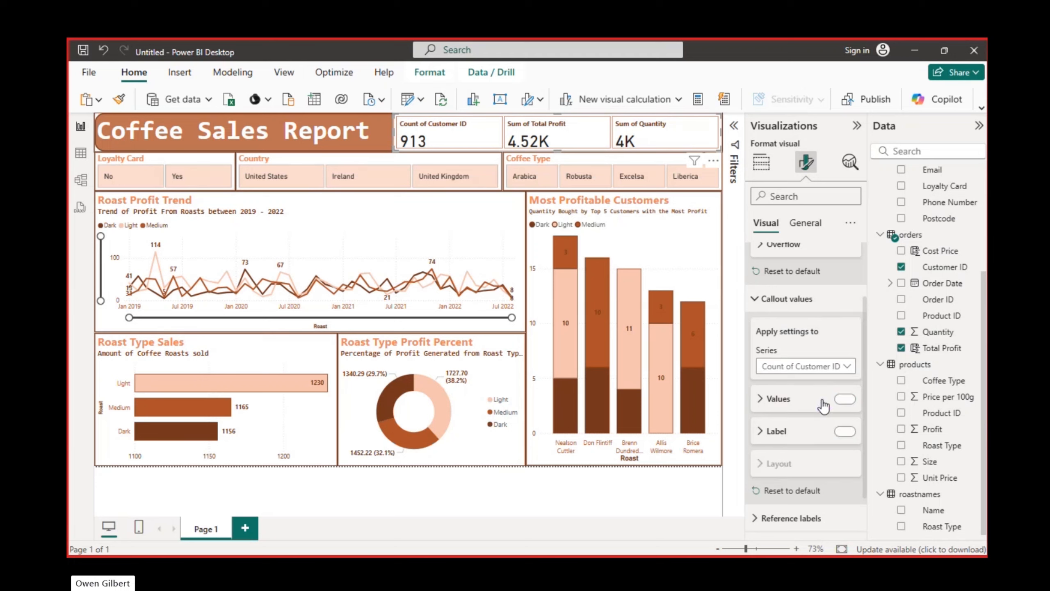
{"action": "scroll", "coordinate": [804, 401], "scroll_direction": "down", "scroll_amount": 1}
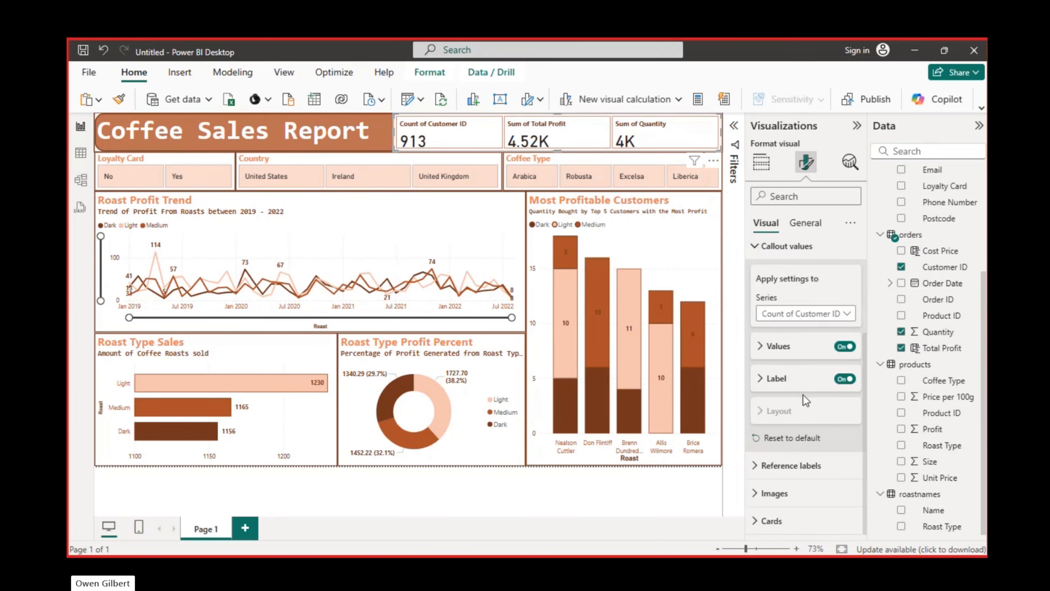
{"action": "left_click", "coordinate": [763, 378]}
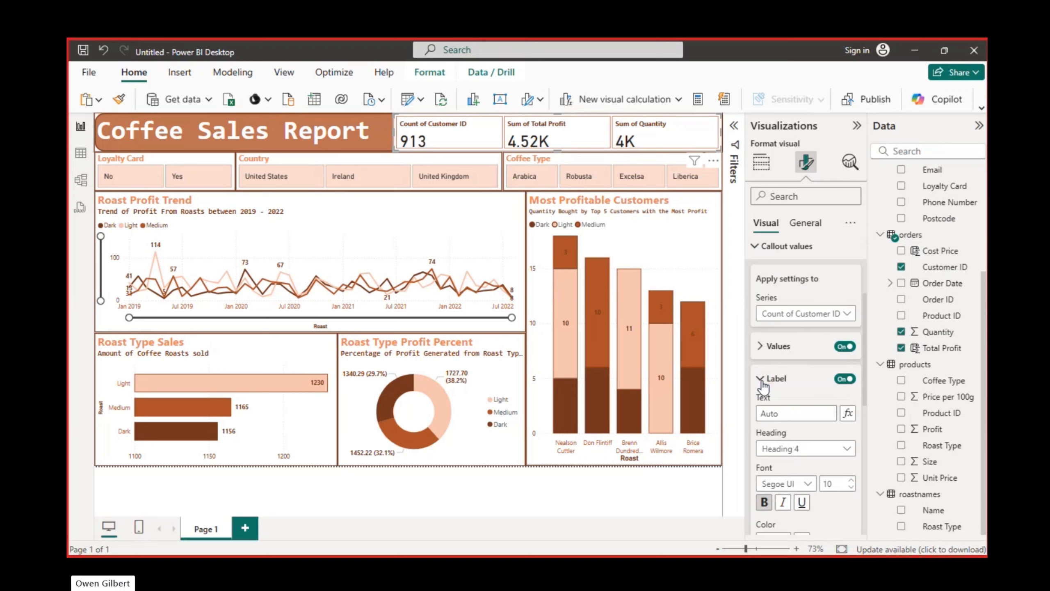
{"action": "left_click", "coordinate": [791, 413]}
{"action": "type", "text": "Customers"}
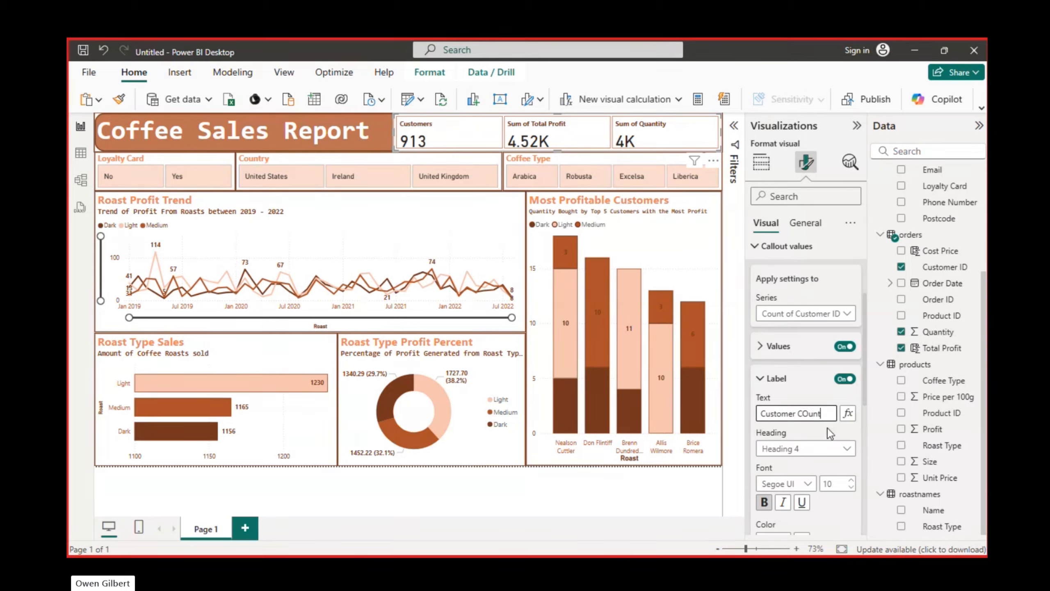
{"action": "key", "text": "BackSpace"}
{"action": "key", "text": "BackSpace"}
{"action": "key", "text": "BackSpace"}
{"action": "type", "text": "unt"}
{"action": "left_click", "coordinate": [759, 385]}
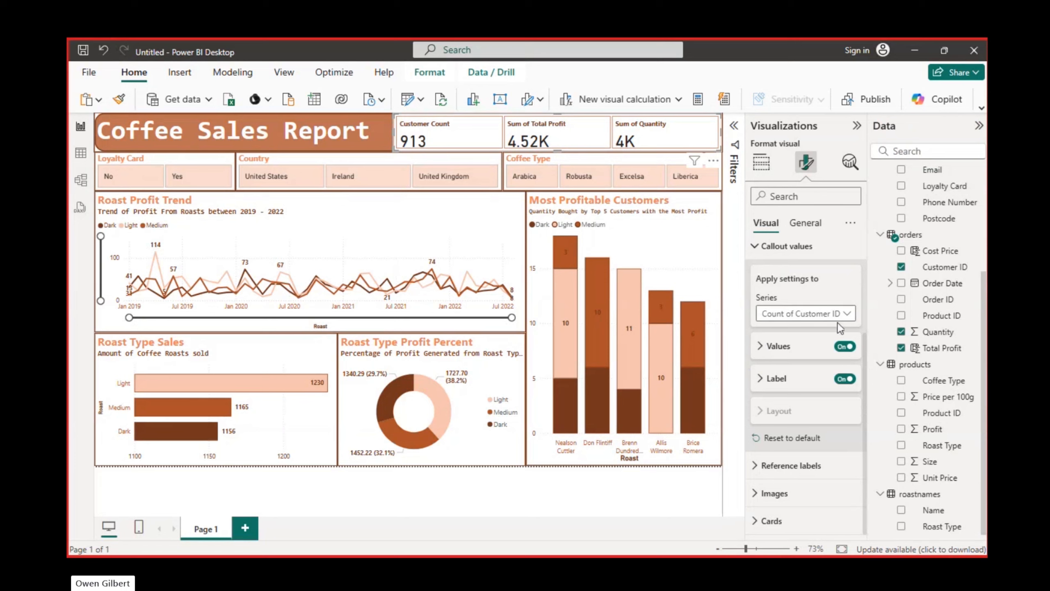
Change the callout label of the Sum of Total Profit card to "Total Profit"
{"action": "left_click", "coordinate": [844, 313]}
{"action": "left_click", "coordinate": [814, 361]}
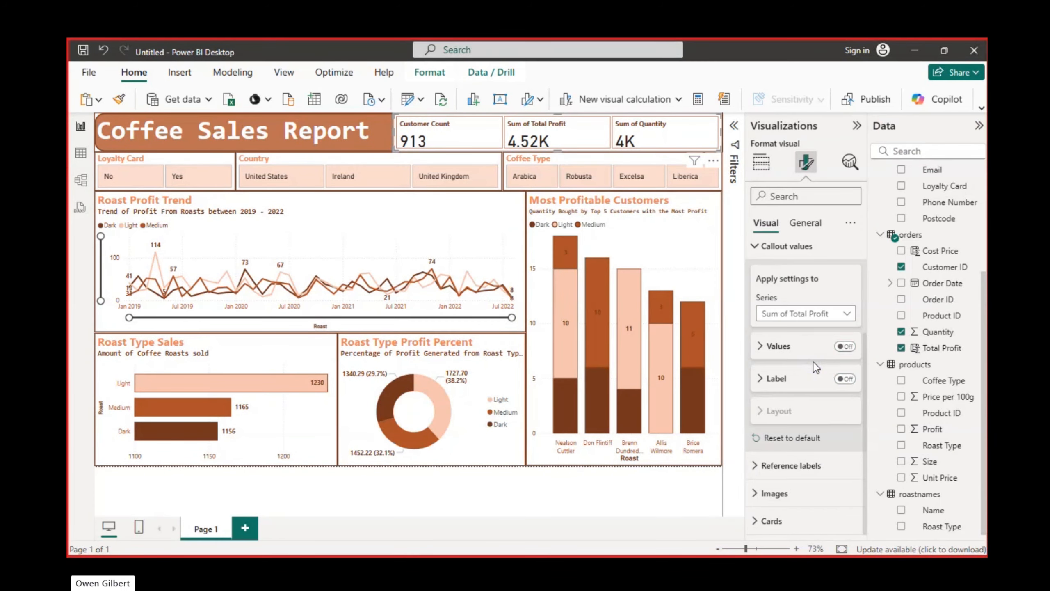
{"action": "left_click", "coordinate": [760, 384]}
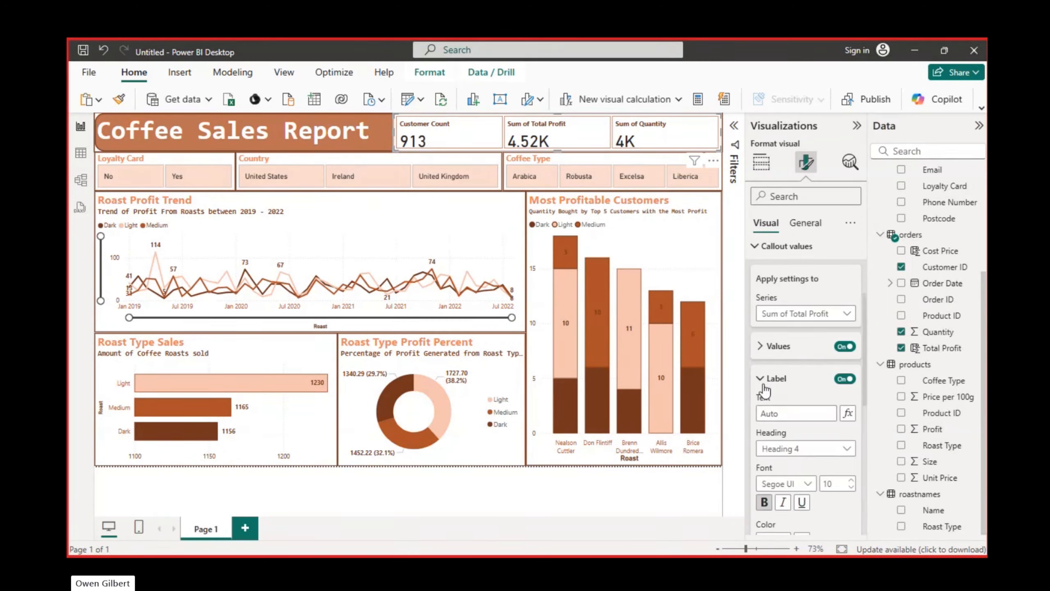
{"action": "left_click", "coordinate": [763, 413]}
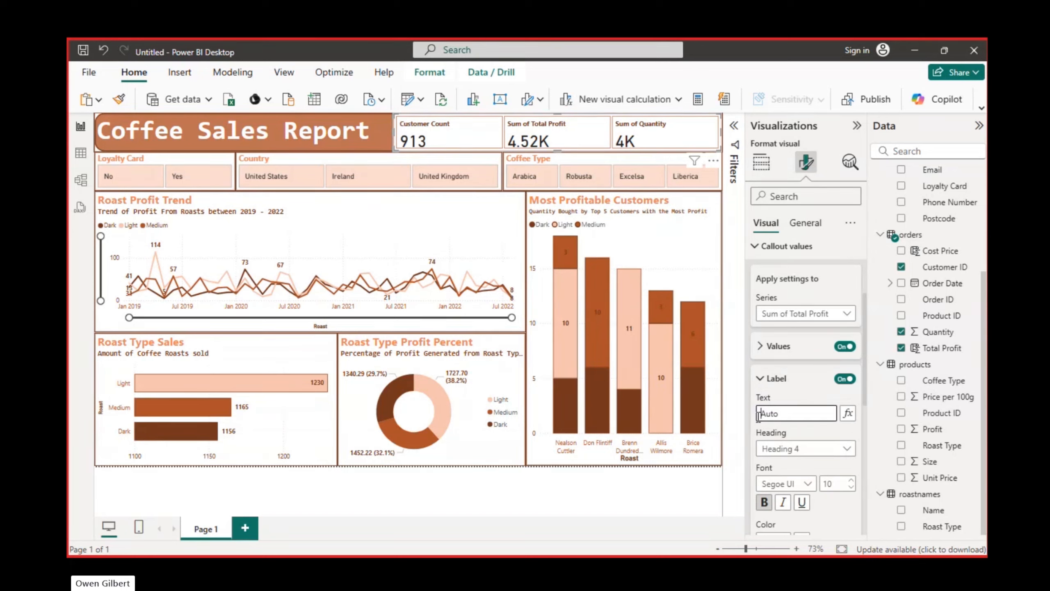
{"action": "type", "text": "Total Profit"}
{"action": "left_click", "coordinate": [767, 381]}
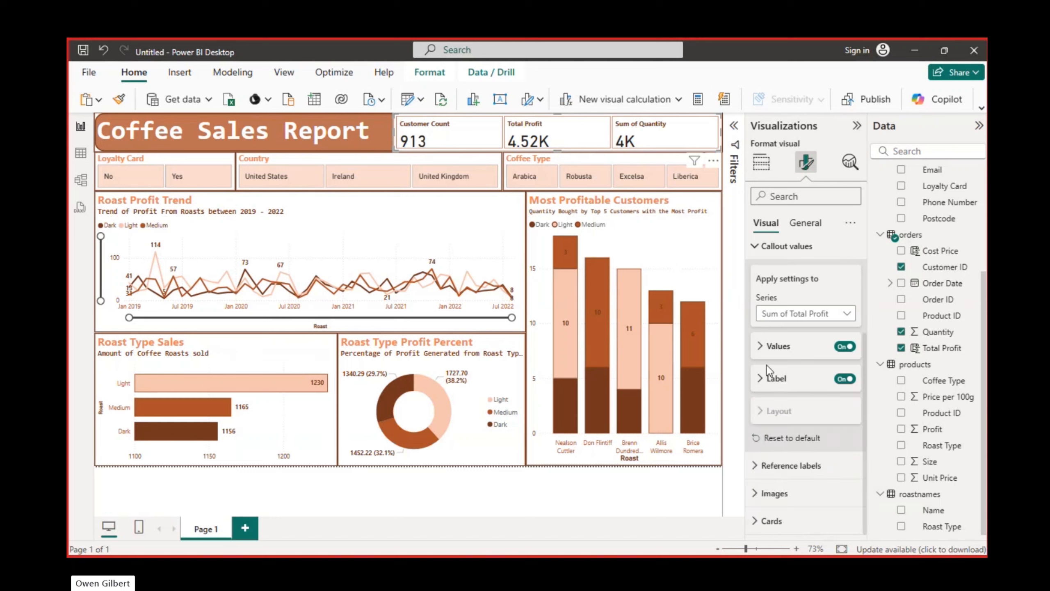
Change the callout label of the Sum of Quantity card to "Quantity Sold"
{"action": "left_click", "coordinate": [842, 318]}
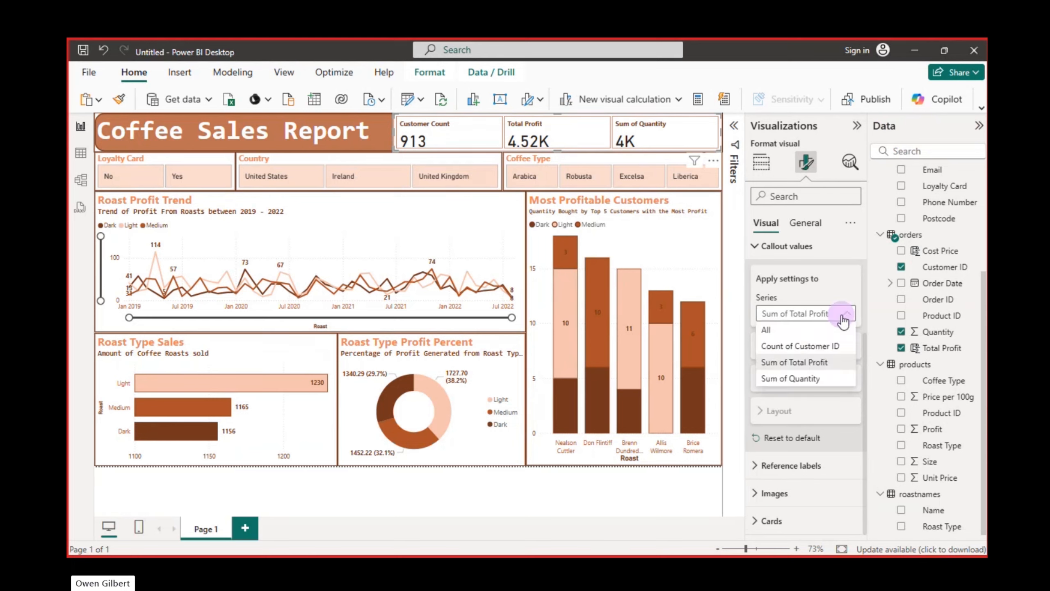
{"action": "left_click", "coordinate": [791, 378]}
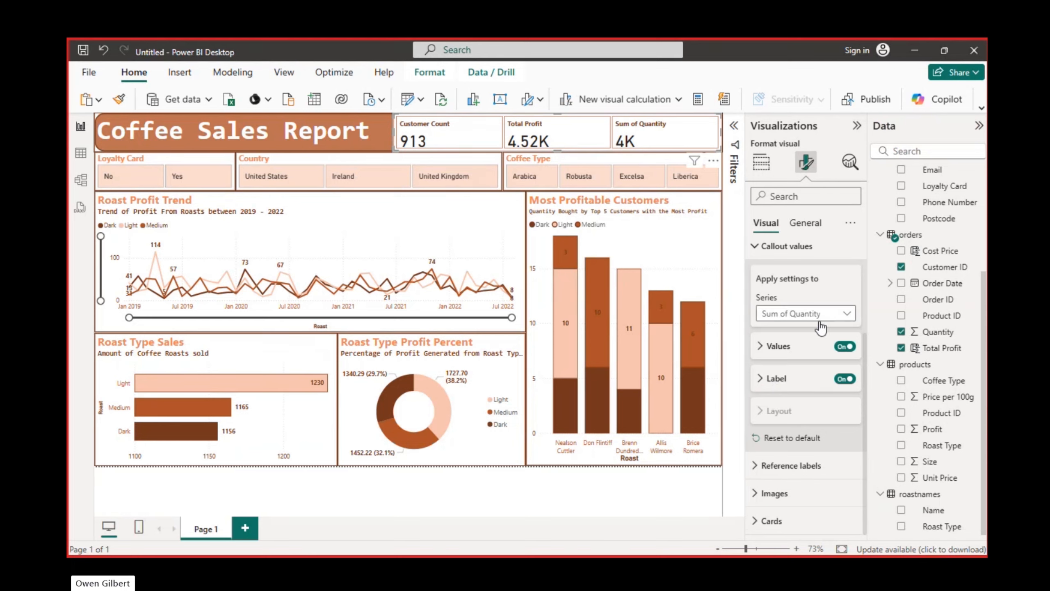
{"action": "left_click", "coordinate": [762, 387]}
{"action": "left_click", "coordinate": [783, 410]}
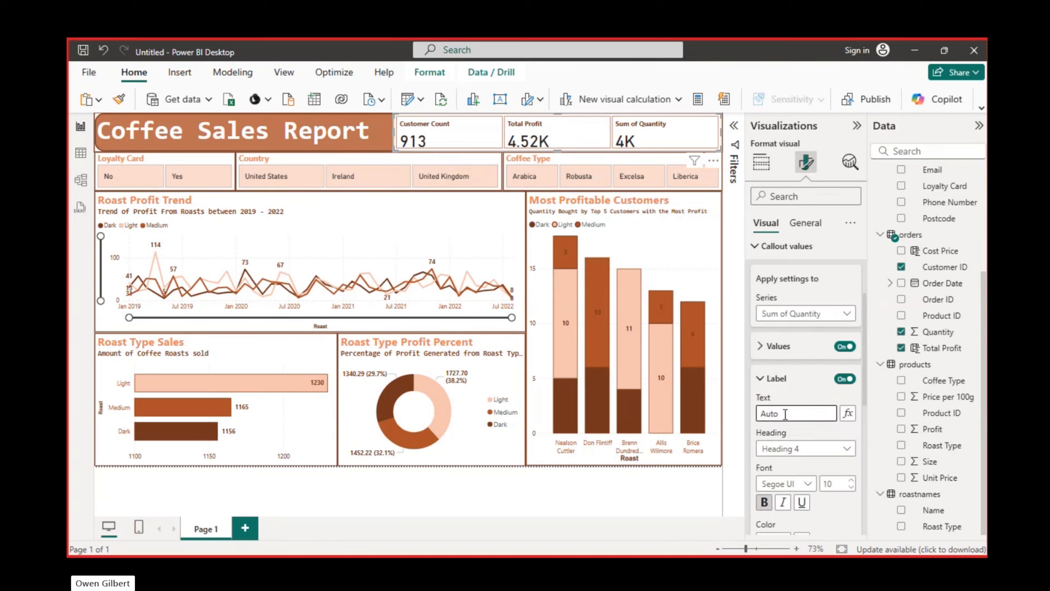
{"action": "type", "text": "uan"}
{"action": "key", "text": "BackSpace"}
{"action": "key", "text": "BackSpace"}
{"action": "key", "text": "BackSpace"}
{"action": "type", "text": "Quantity Sold"}
{"action": "left_click", "coordinate": [765, 381]}
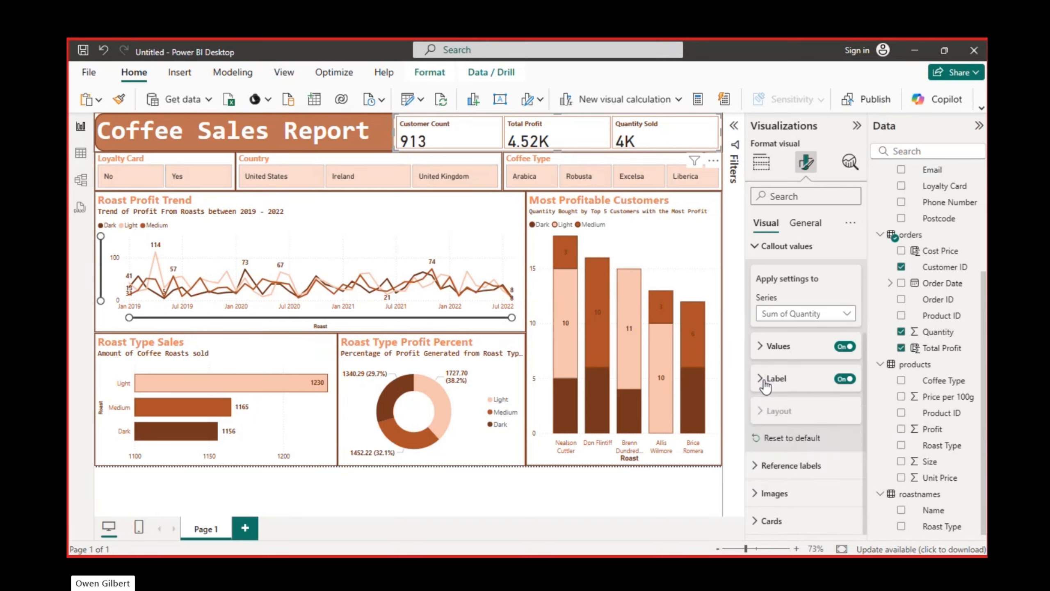
Set the callout label font size to 11 for all series of the card visual
{"action": "left_click", "coordinate": [847, 314]}
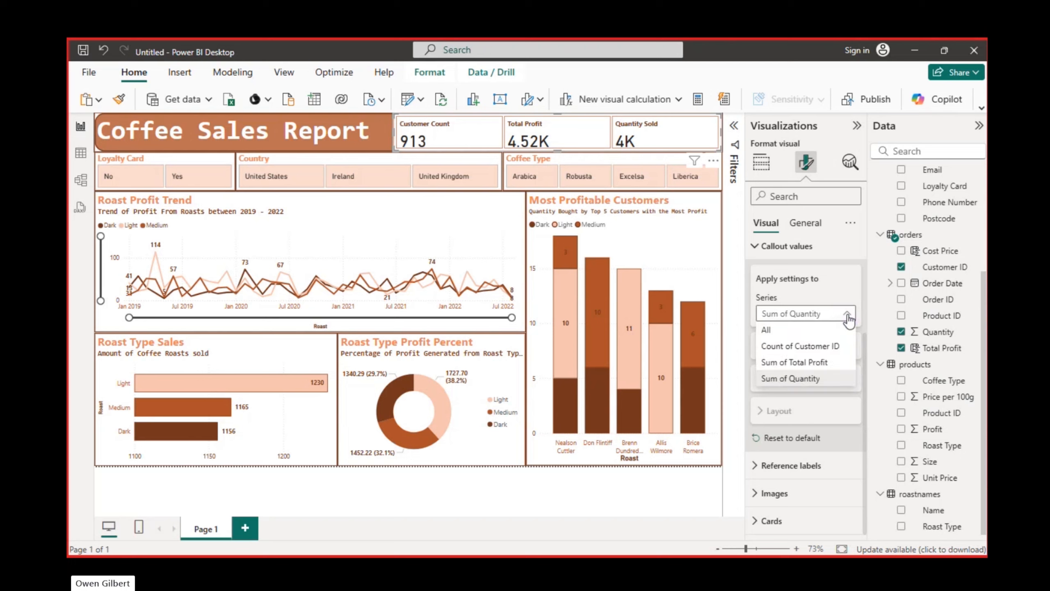
{"action": "left_click", "coordinate": [825, 330]}
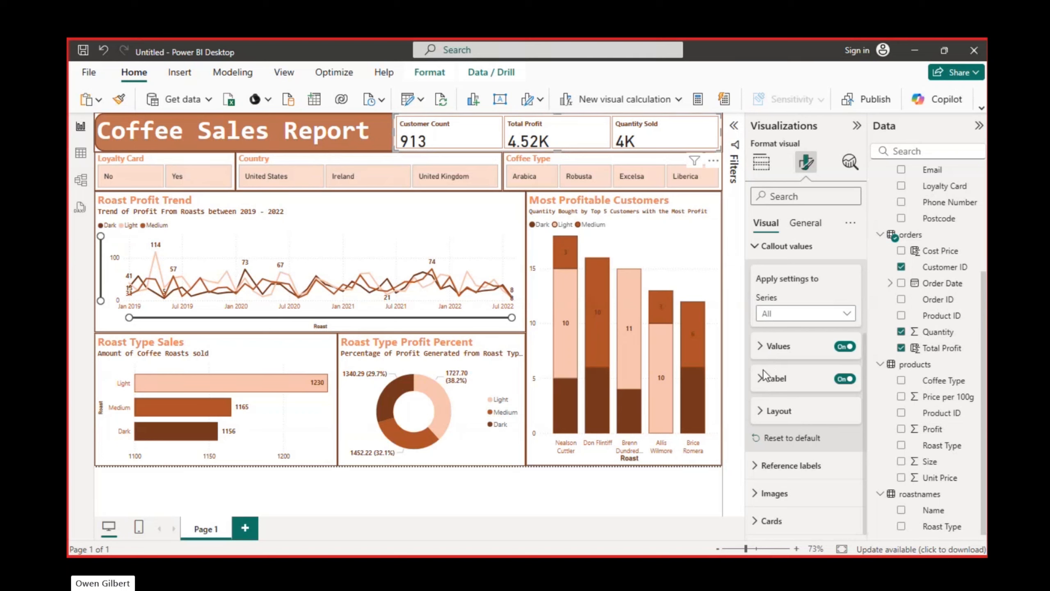
{"action": "left_click", "coordinate": [765, 384]}
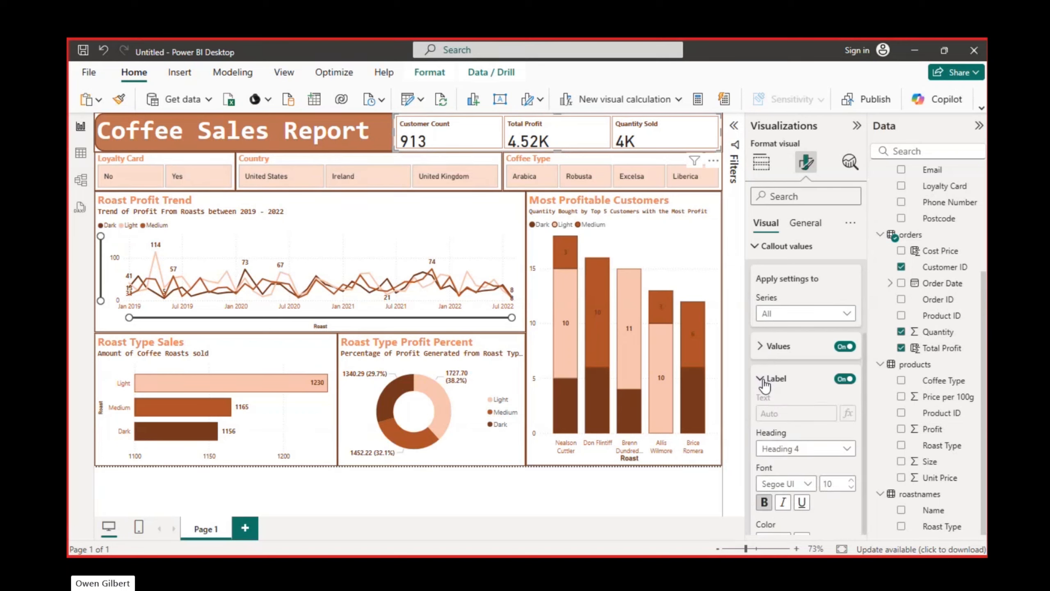
{"action": "scroll", "coordinate": [848, 474], "scroll_direction": "down", "scroll_amount": 3}
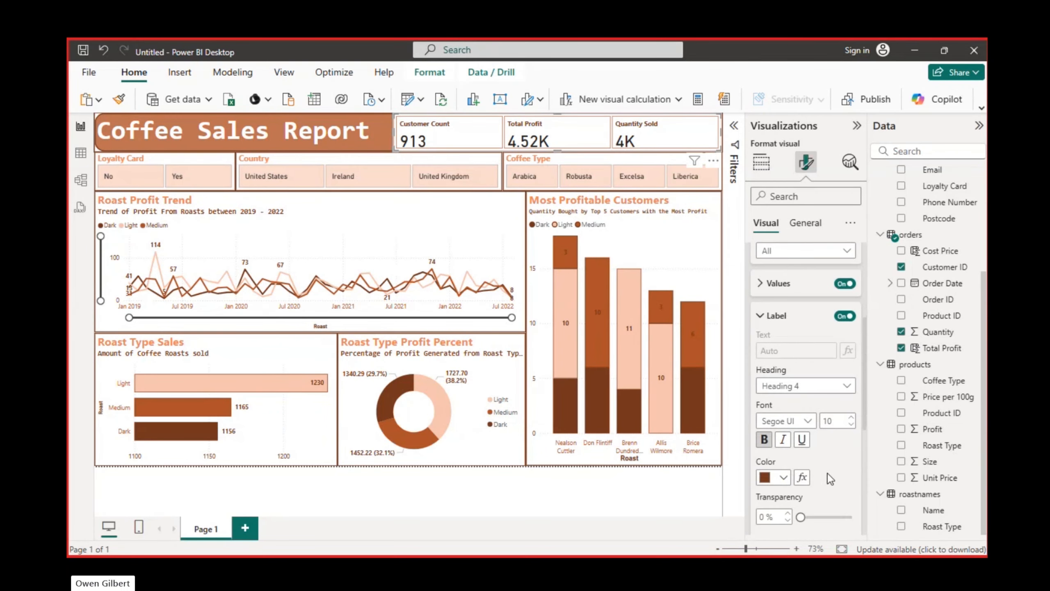
{"action": "scroll", "coordinate": [835, 422], "scroll_direction": "up", "scroll_amount": 5}
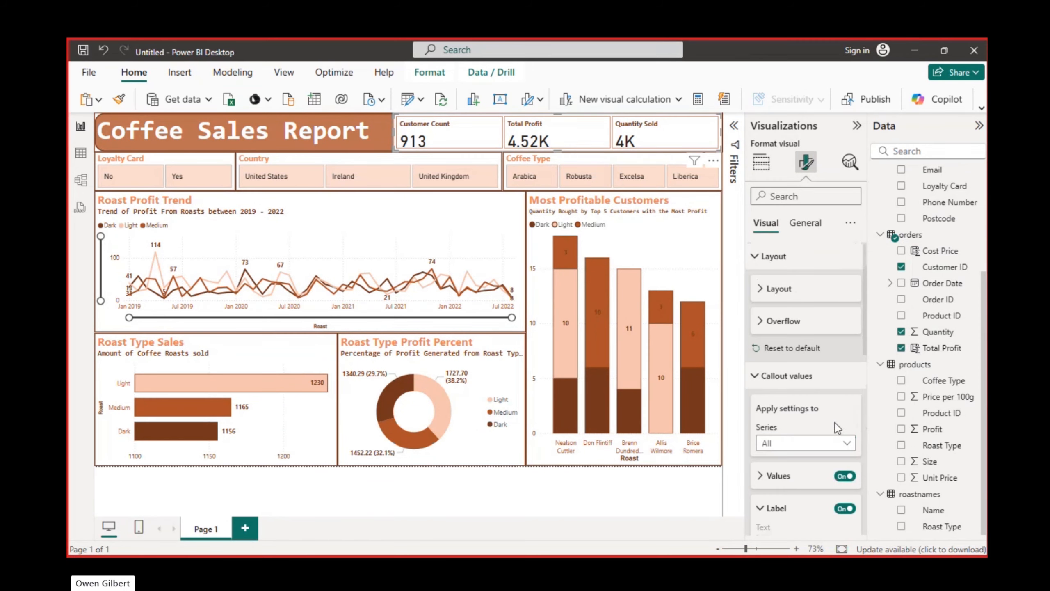
{"action": "scroll", "coordinate": [809, 487], "scroll_direction": "down", "scroll_amount": 3}
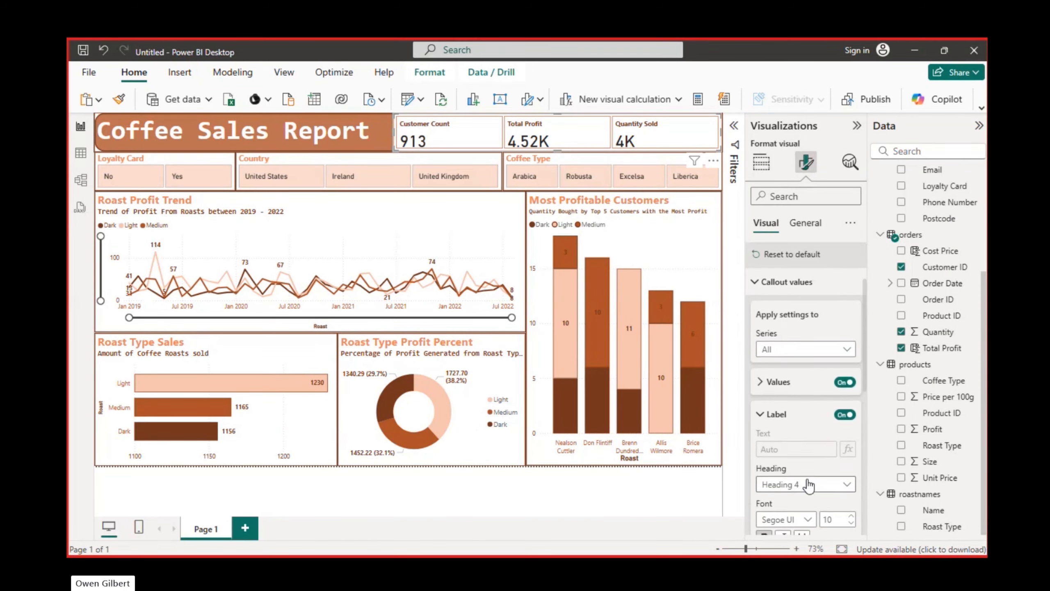
{"action": "scroll", "coordinate": [856, 498], "scroll_direction": "down", "scroll_amount": 1}
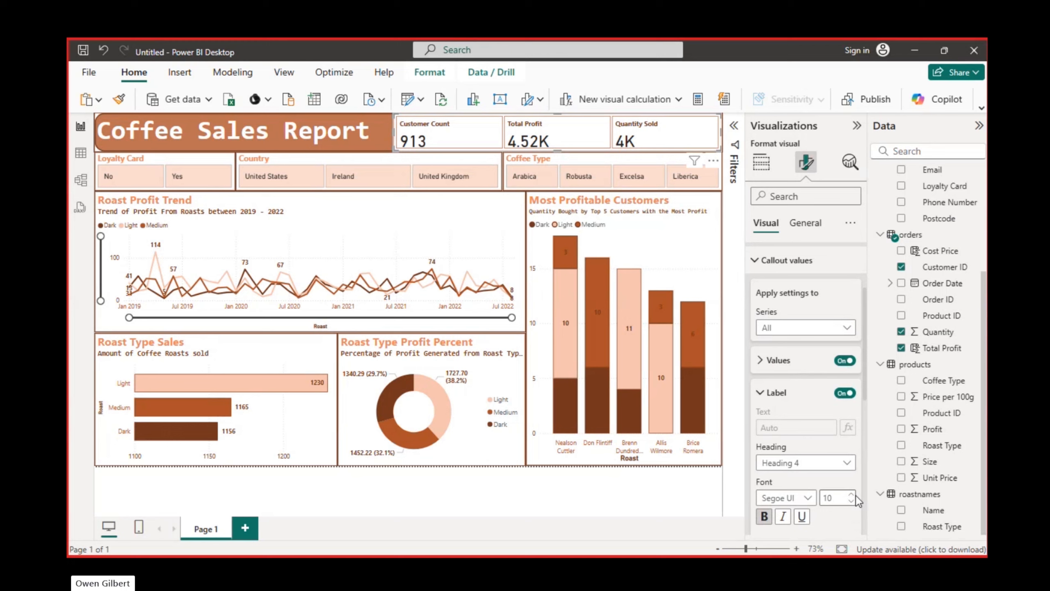
{"action": "left_click", "coordinate": [851, 493]}
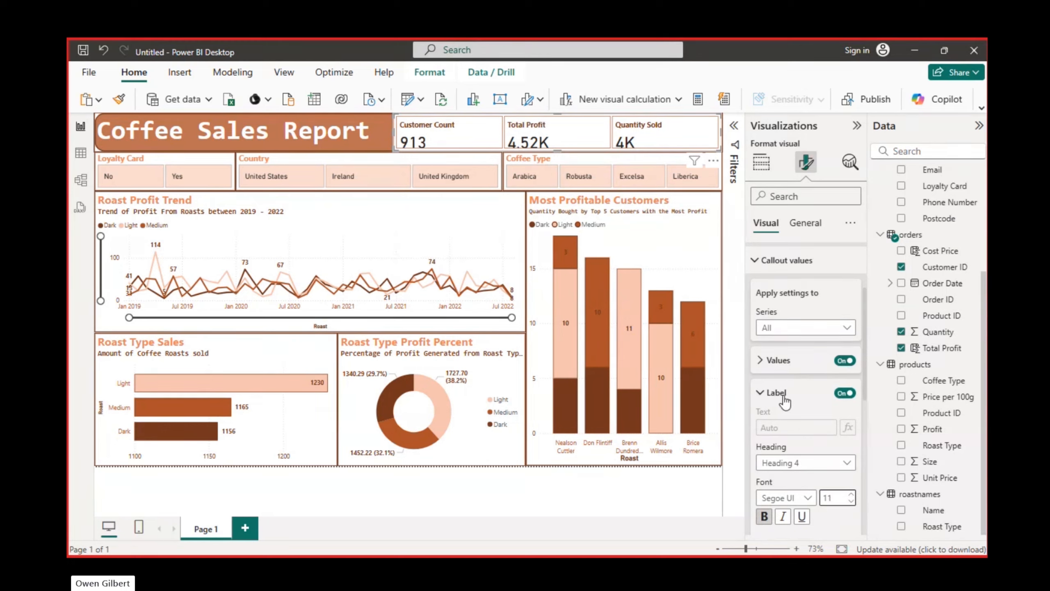
{"action": "left_click", "coordinate": [763, 391]}
Change the callout values' color to the report's dark brown and center them horizontally for all series
{"action": "left_click", "coordinate": [761, 359]}
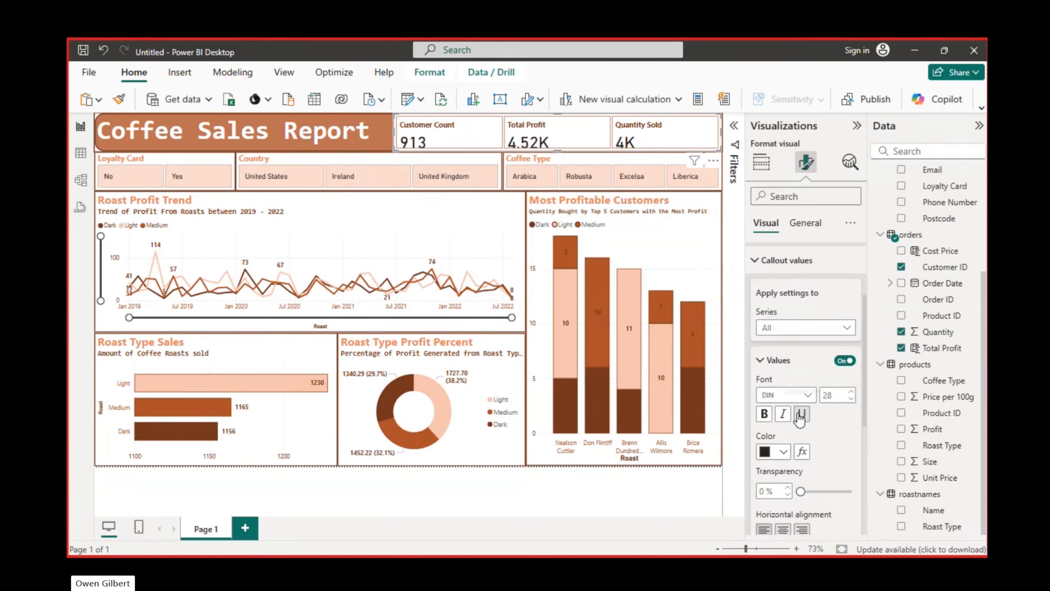
{"action": "scroll", "coordinate": [800, 417], "scroll_direction": "down", "scroll_amount": 2}
{"action": "left_click", "coordinate": [783, 379]}
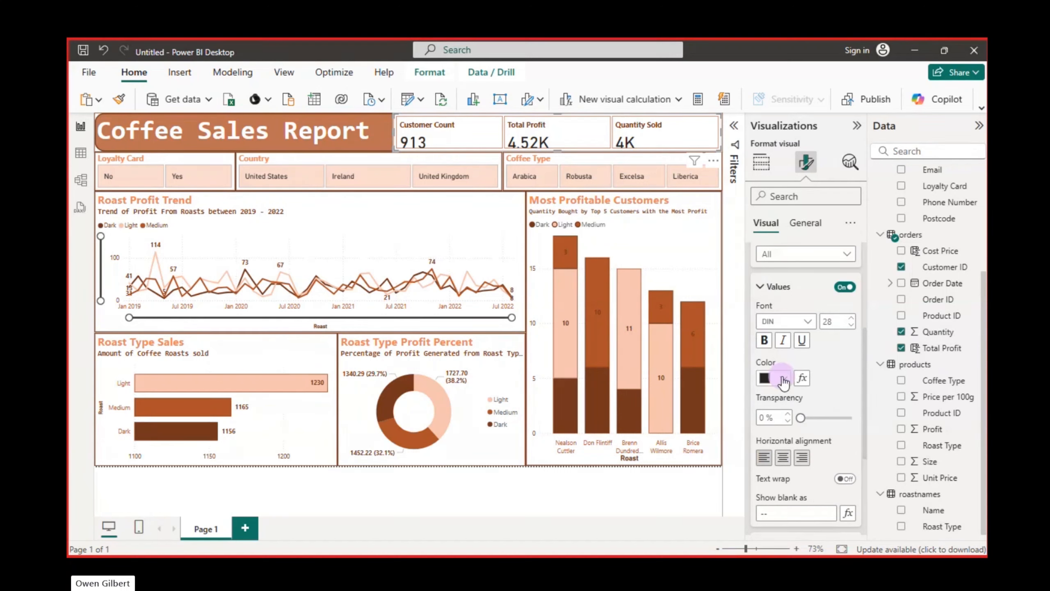
{"action": "left_click", "coordinate": [773, 319]}
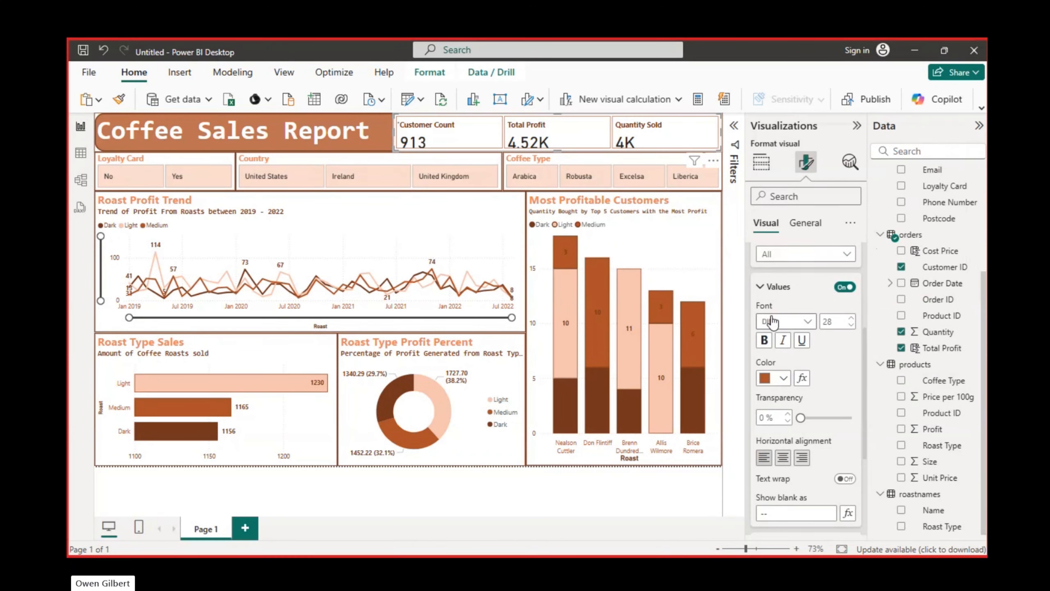
{"action": "left_click", "coordinate": [786, 387]}
{"action": "left_click", "coordinate": [850, 272]}
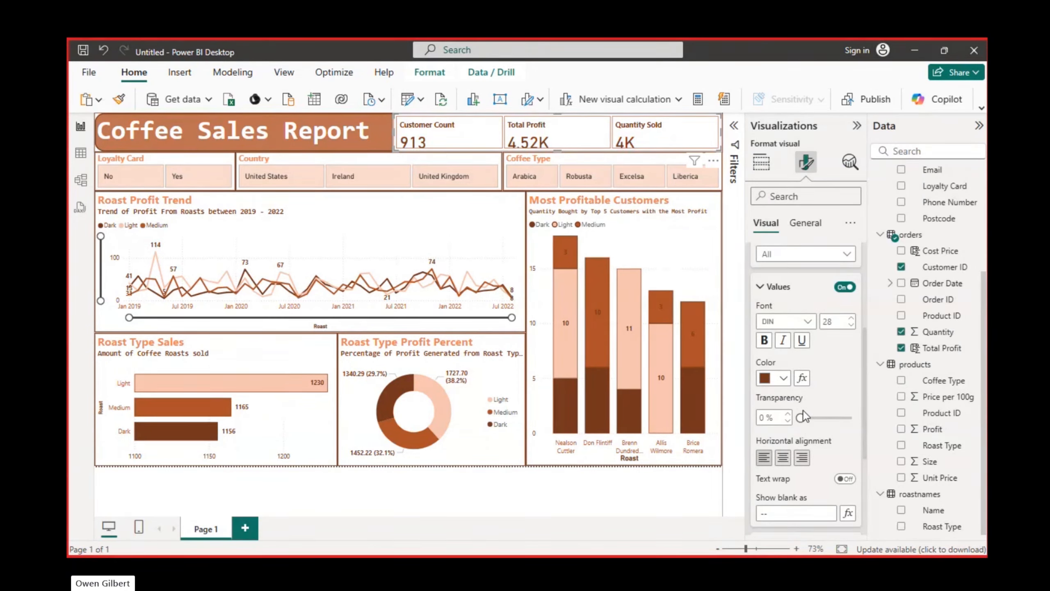
{"action": "left_click", "coordinate": [783, 457]}
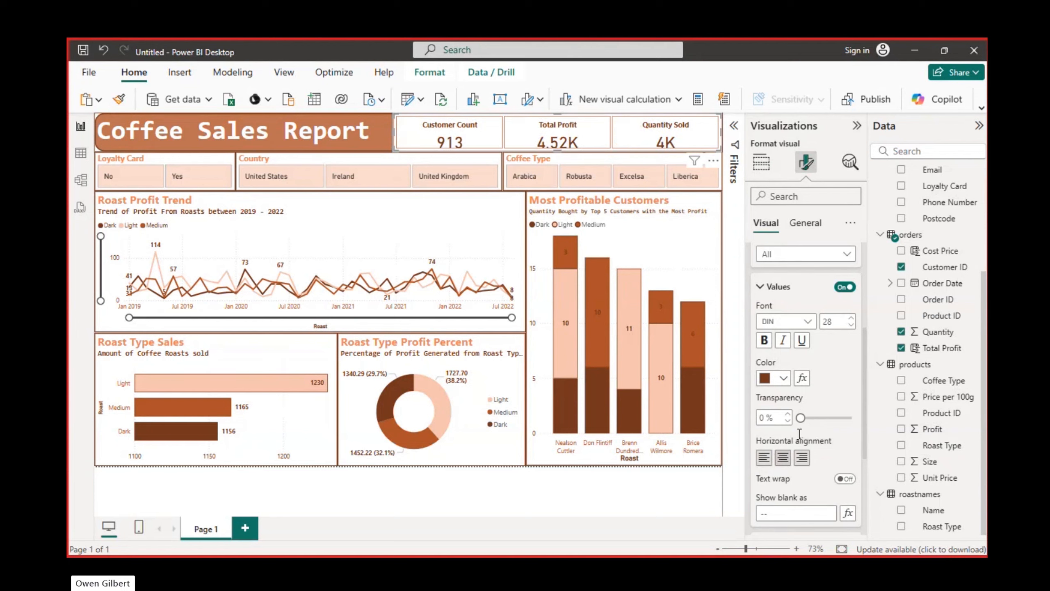
{"action": "scroll", "coordinate": [799, 434], "scroll_direction": "down", "scroll_amount": 2}
{"action": "scroll", "coordinate": [813, 453], "scroll_direction": "up", "scroll_amount": 2}
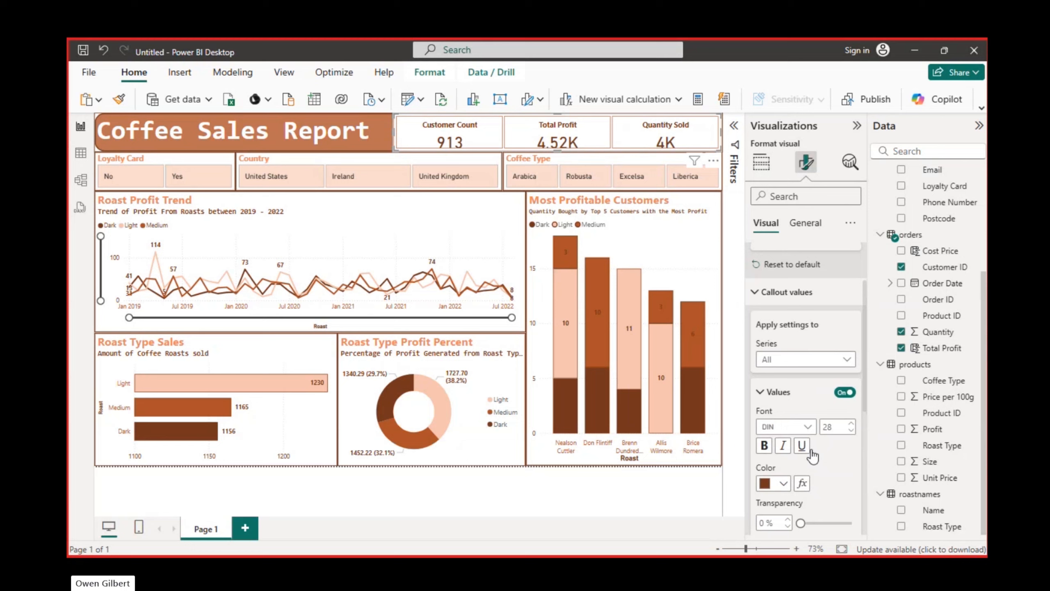
Reduce the height of the Customer Count, Total Profit and Quantity Sold card visual slightly from its lower edge
{"action": "left_click", "coordinate": [776, 392]}
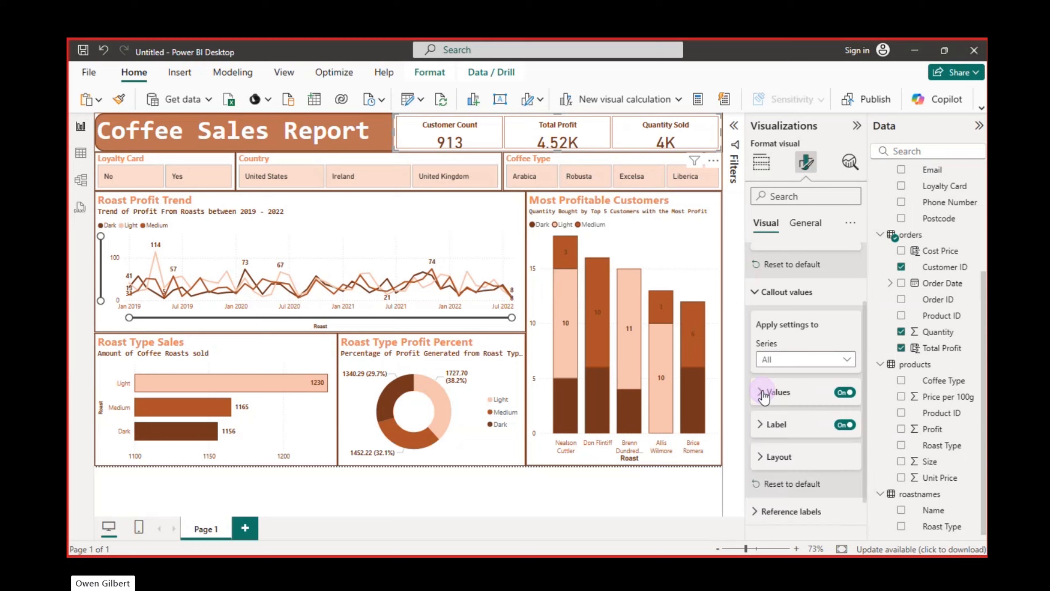
{"action": "left_click", "coordinate": [769, 458]}
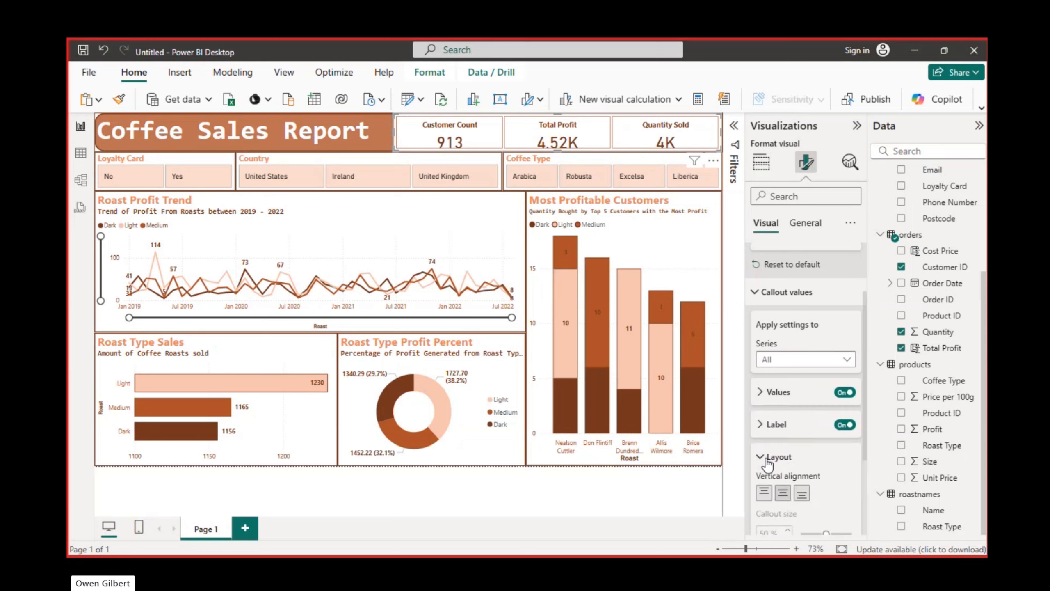
{"action": "scroll", "coordinate": [767, 457], "scroll_direction": "down", "scroll_amount": 2}
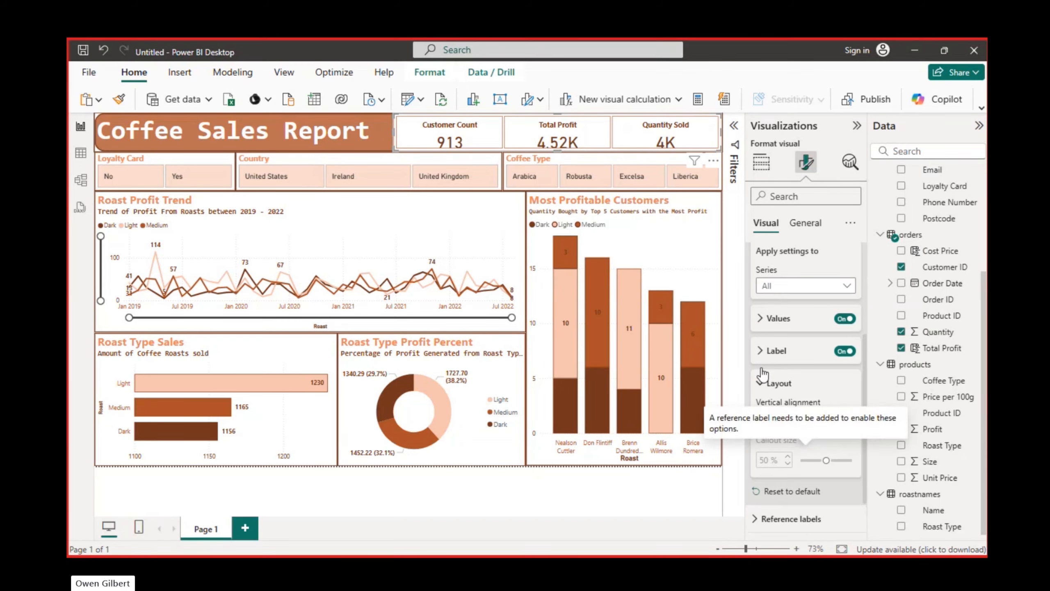
{"action": "scroll", "coordinate": [784, 297], "scroll_direction": "up", "scroll_amount": 1}
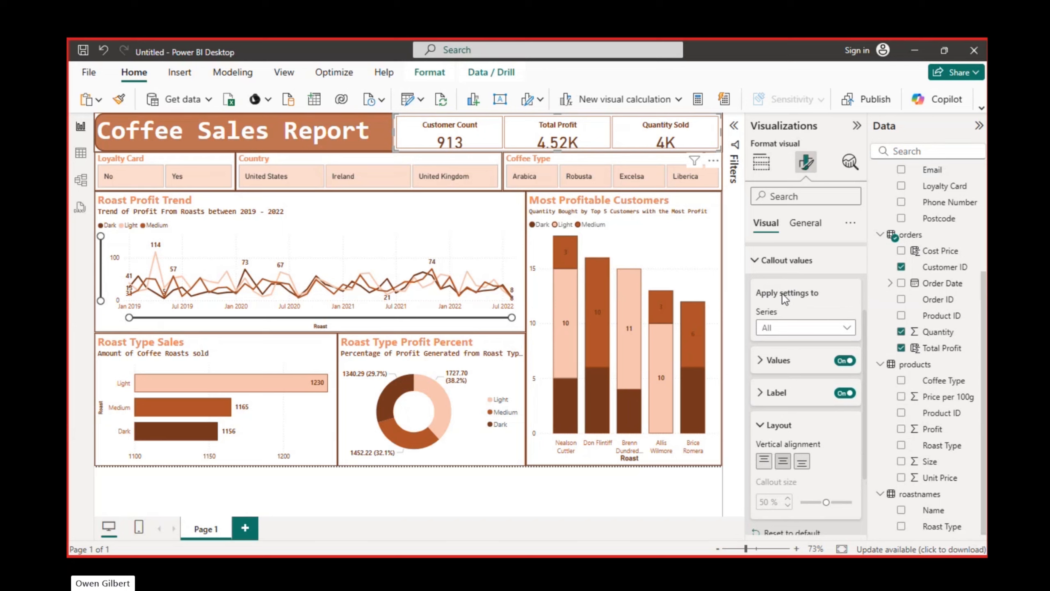
{"action": "left_click", "coordinate": [774, 260]}
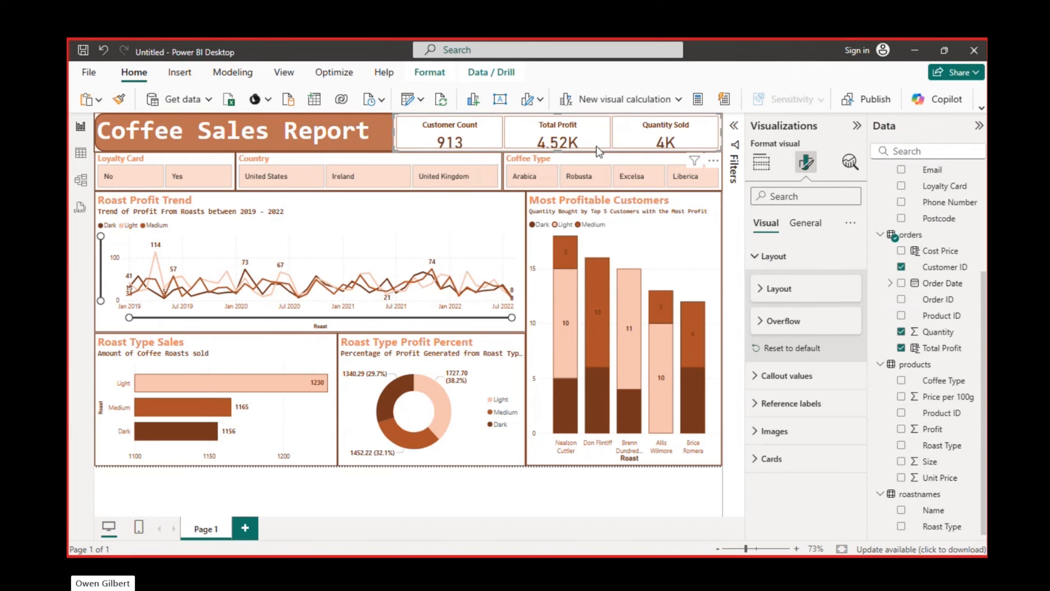
{"action": "left_click_drag", "start_coordinate": [556, 151], "coordinate": [555, 145]}
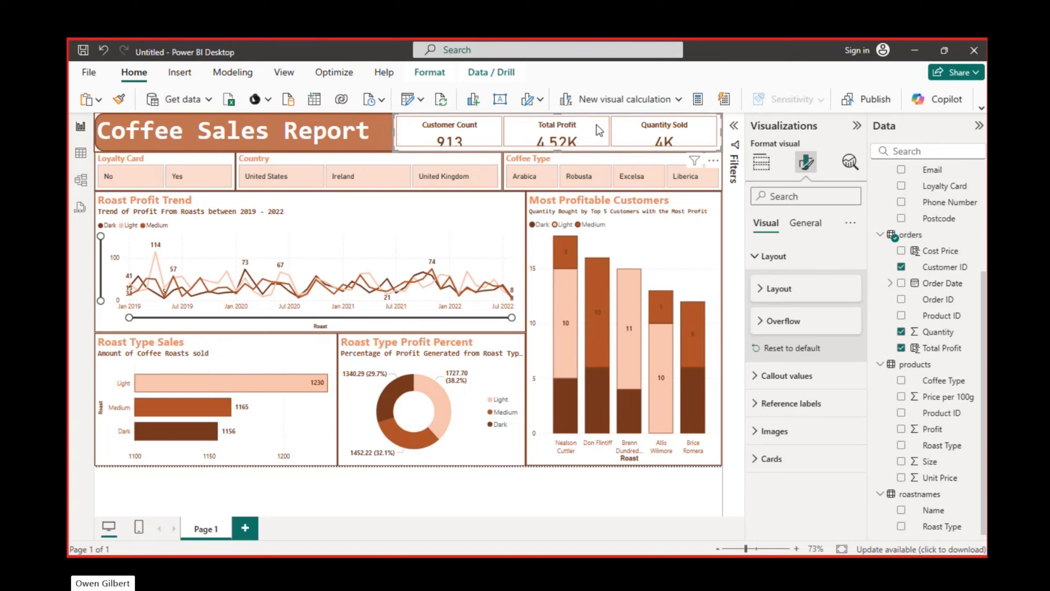
{"action": "left_click", "coordinate": [763, 432]}
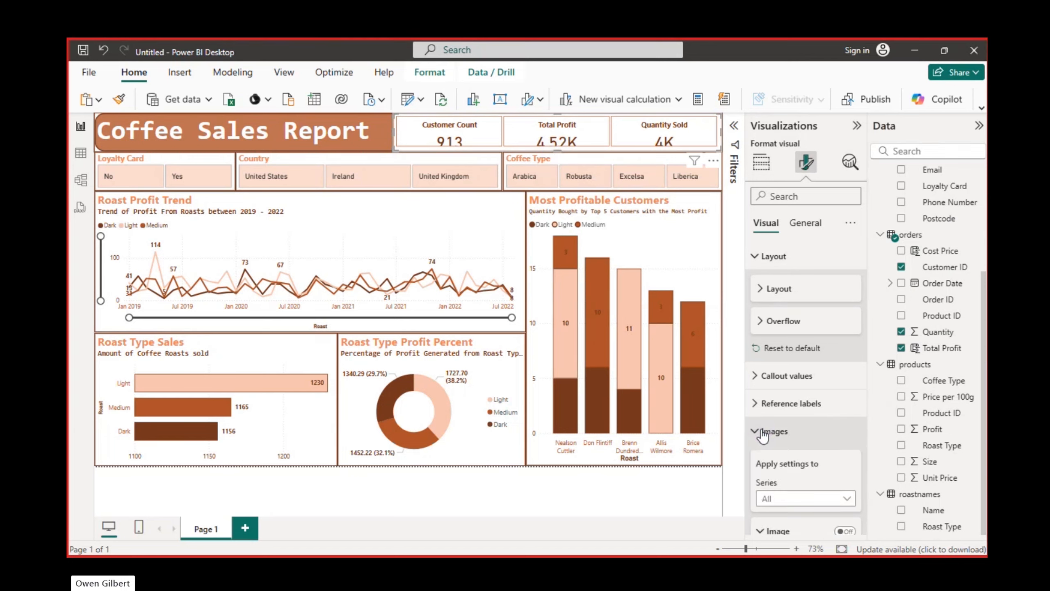
{"action": "scroll", "coordinate": [763, 429], "scroll_direction": "down", "scroll_amount": 4}
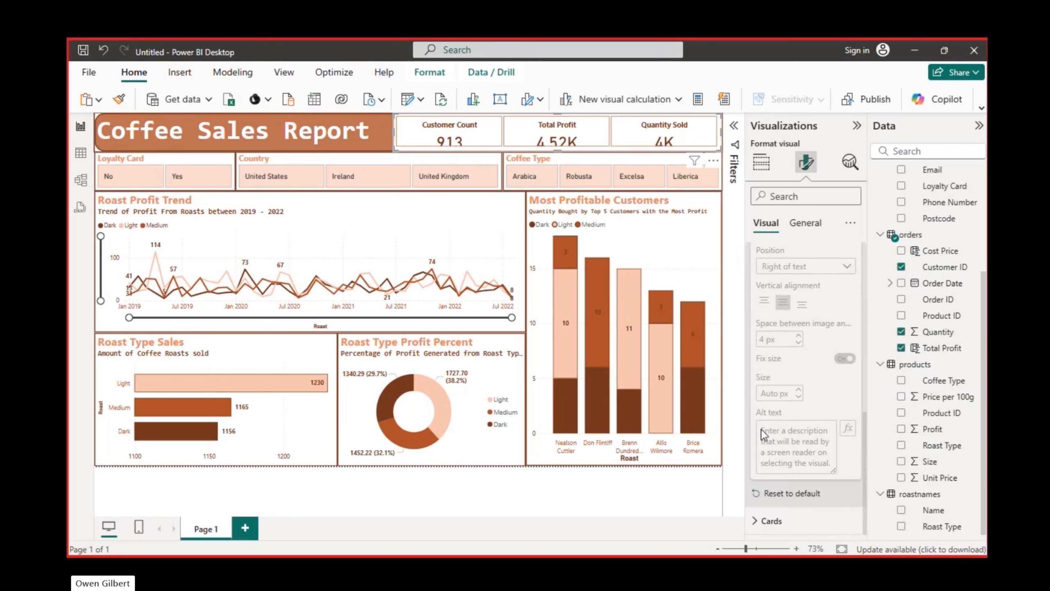
{"action": "scroll", "coordinate": [762, 430], "scroll_direction": "up", "scroll_amount": 5}
{"action": "left_click", "coordinate": [753, 358]}
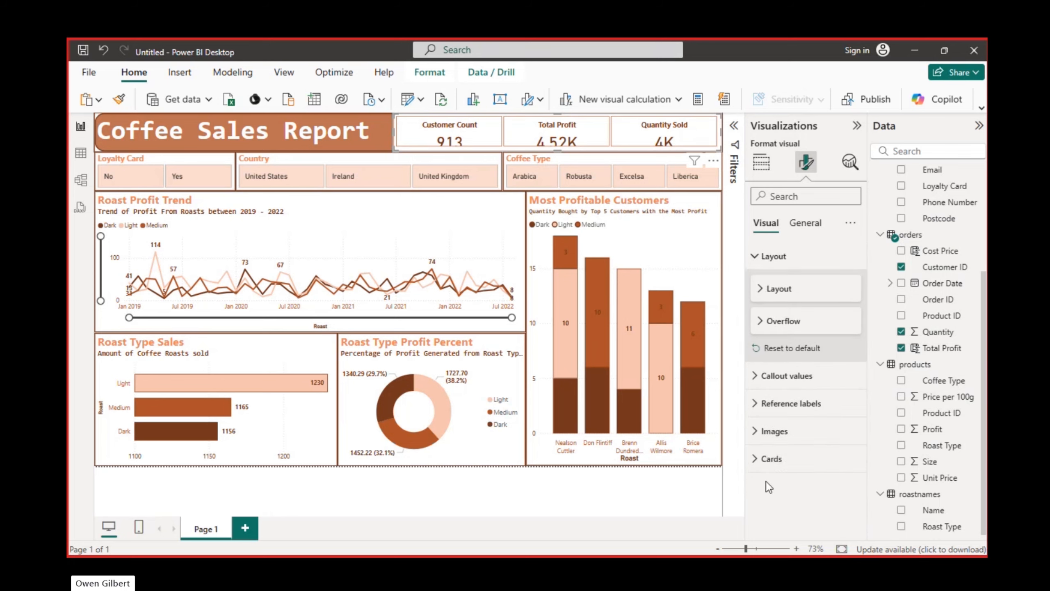
Set the padding size of all cards in the card visual to Custom
{"action": "left_click", "coordinate": [755, 458]}
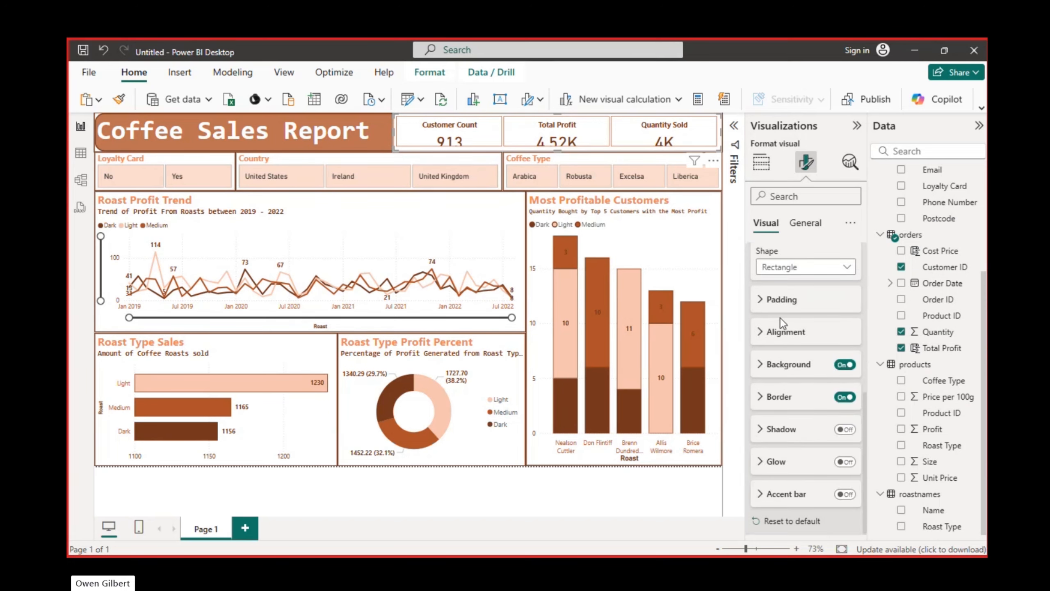
{"action": "left_click", "coordinate": [763, 300]}
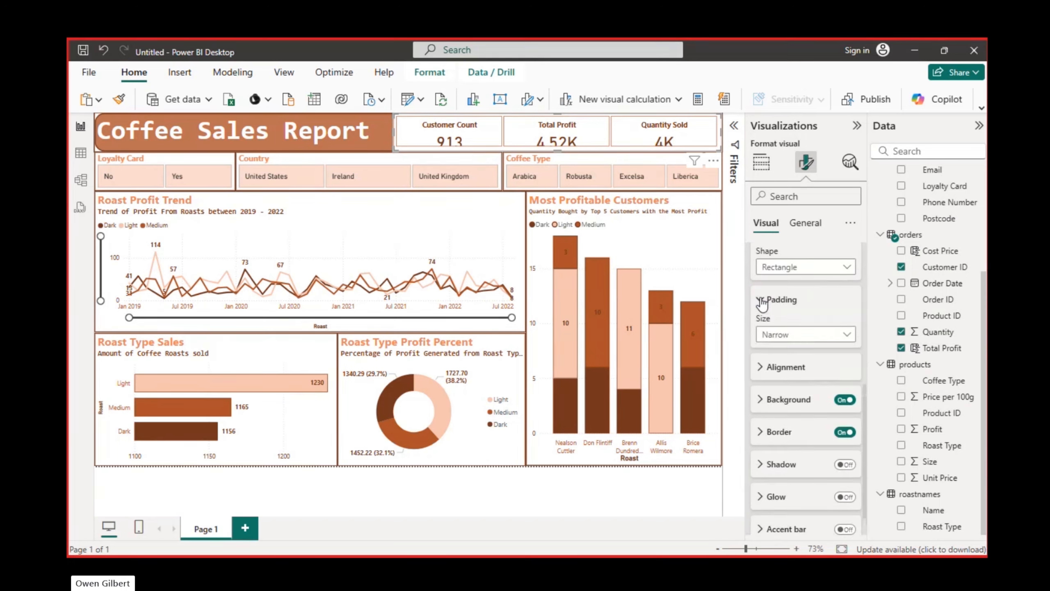
{"action": "left_click", "coordinate": [845, 335]}
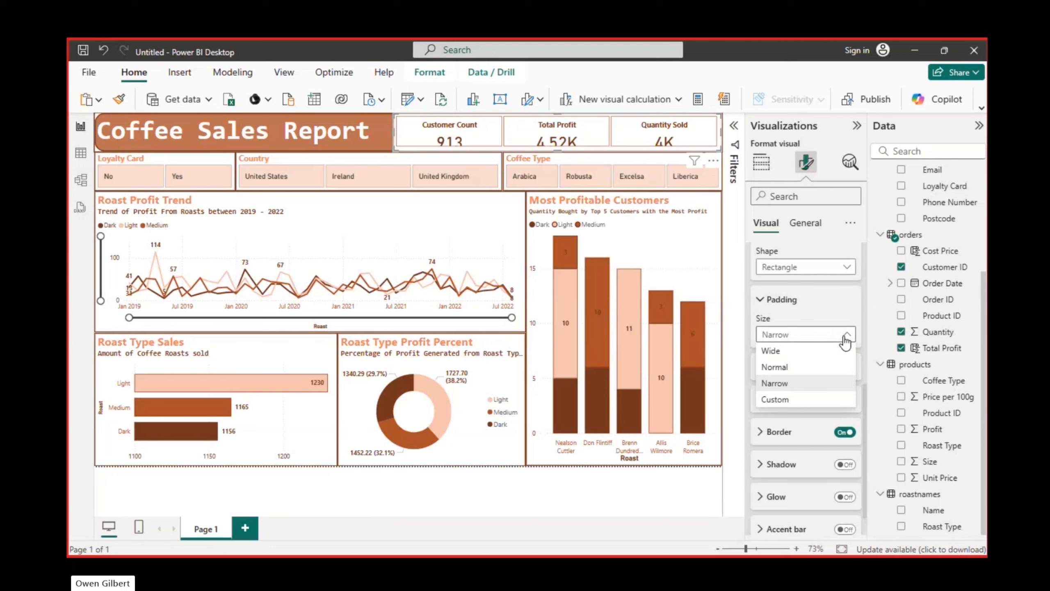
{"action": "left_click", "coordinate": [810, 400]}
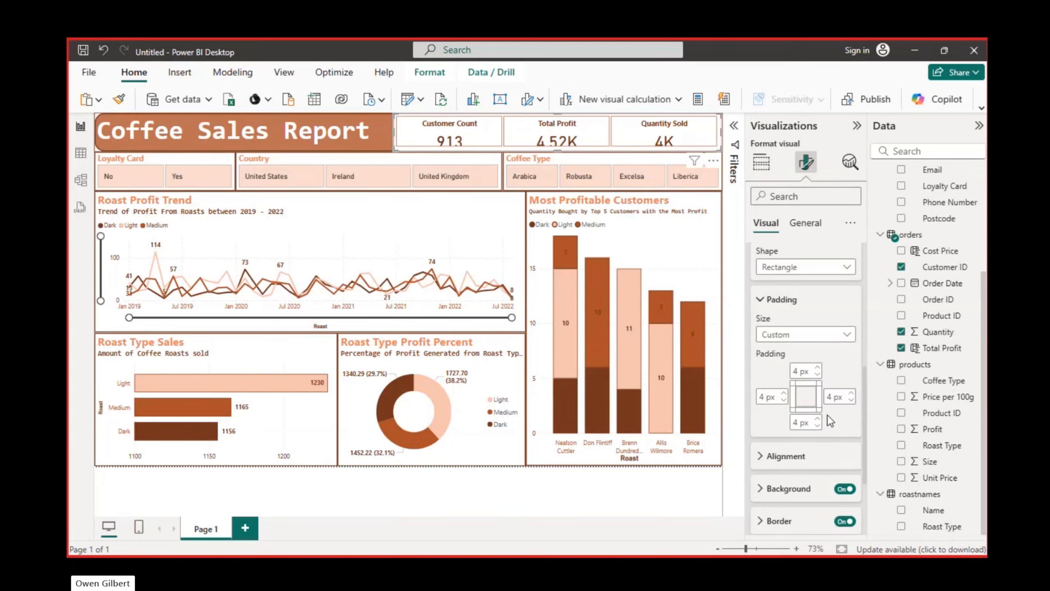
{"action": "left_click", "coordinate": [762, 300]}
{"action": "left_click", "coordinate": [763, 332]}
{"action": "left_click", "coordinate": [762, 332]}
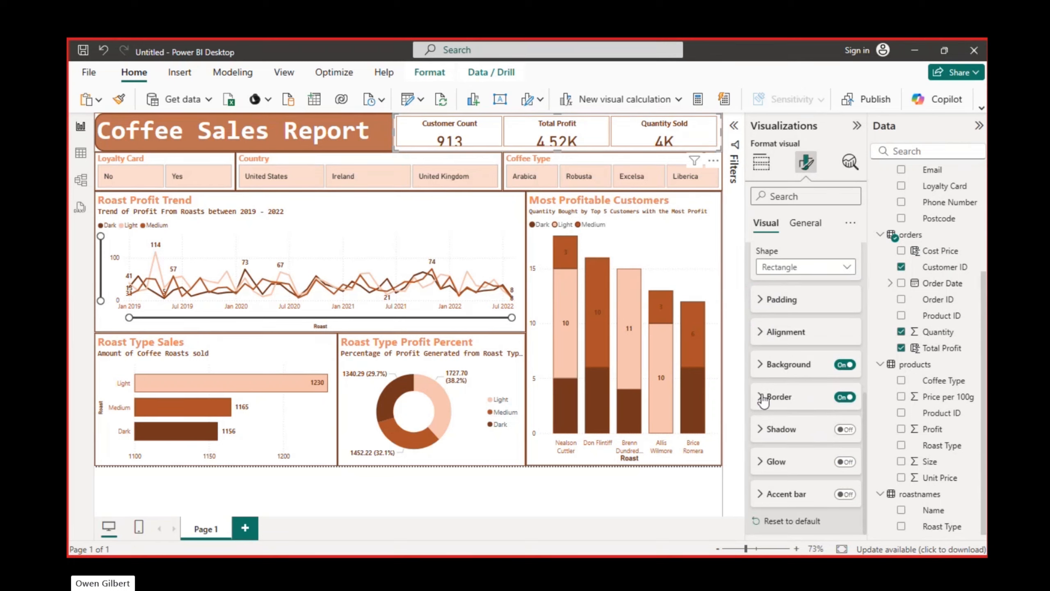
Change the shape of all cards in the card visual to Rounded Rectangle
{"action": "scroll", "coordinate": [760, 258], "scroll_direction": "up", "scroll_amount": 1}
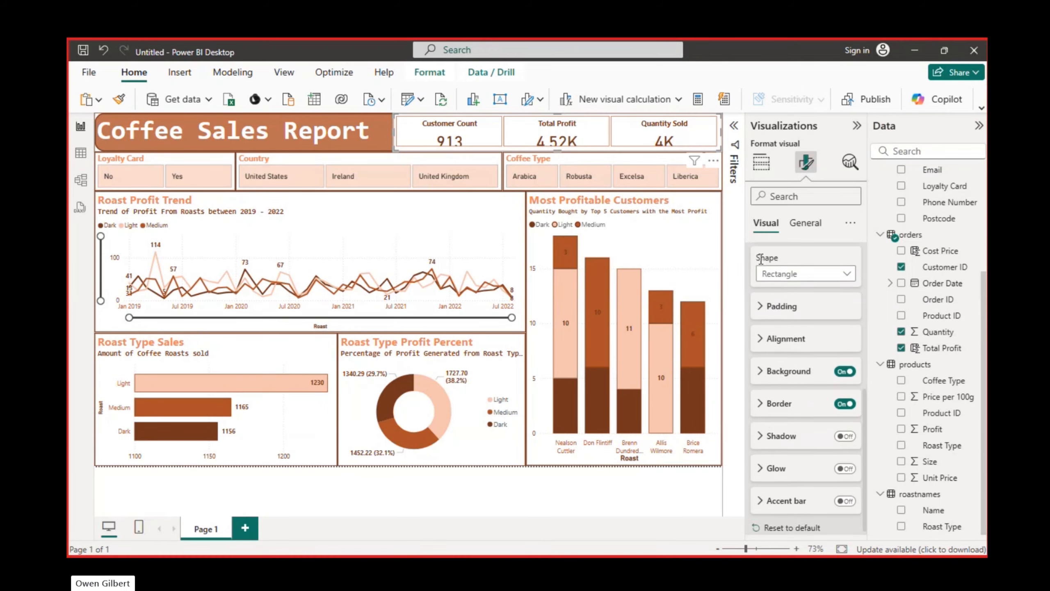
{"action": "scroll", "coordinate": [761, 259], "scroll_direction": "up", "scroll_amount": 2}
{"action": "left_click", "coordinate": [842, 308]}
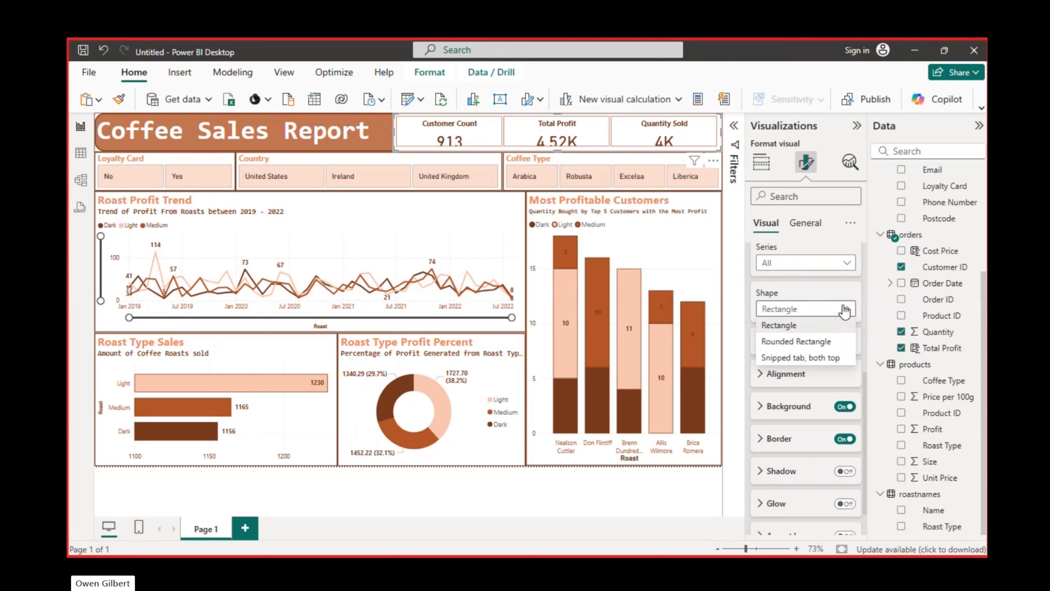
{"action": "left_click", "coordinate": [808, 342]}
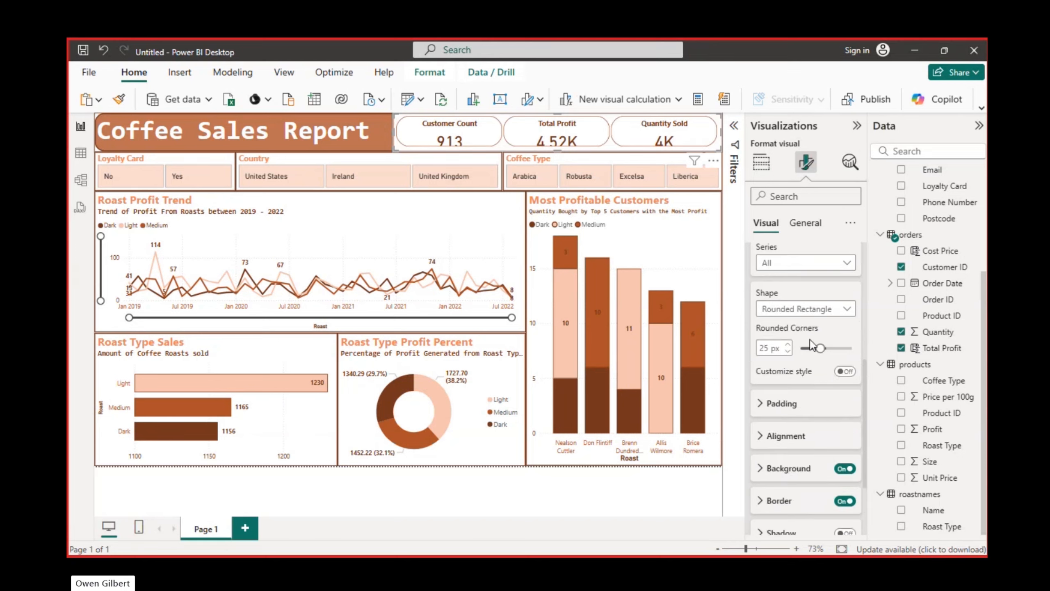
{"action": "scroll", "coordinate": [795, 319], "scroll_direction": "up", "scroll_amount": 3}
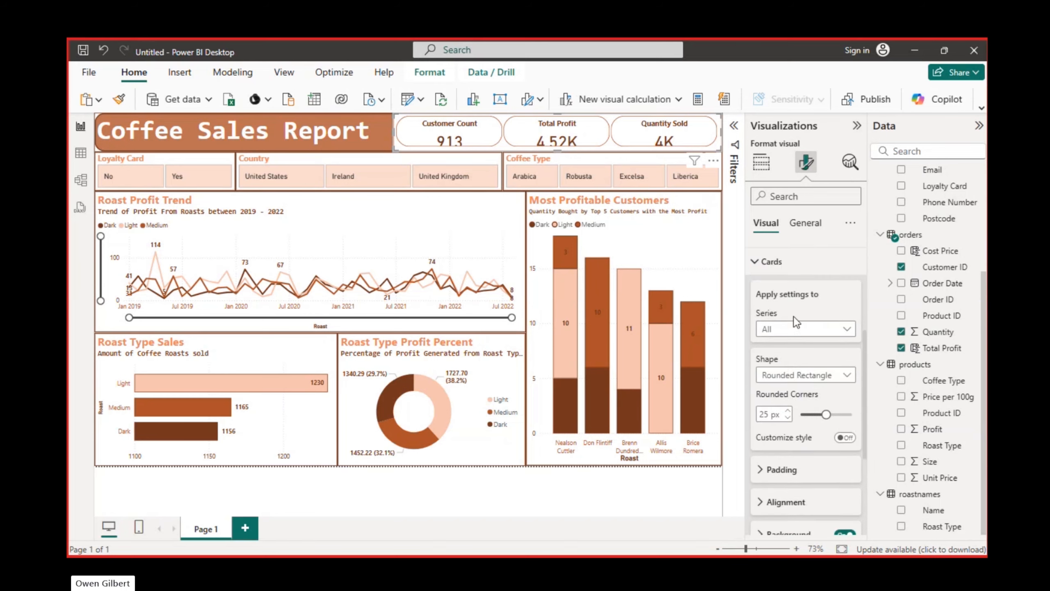
{"action": "scroll", "coordinate": [793, 319], "scroll_direction": "up", "scroll_amount": 1}
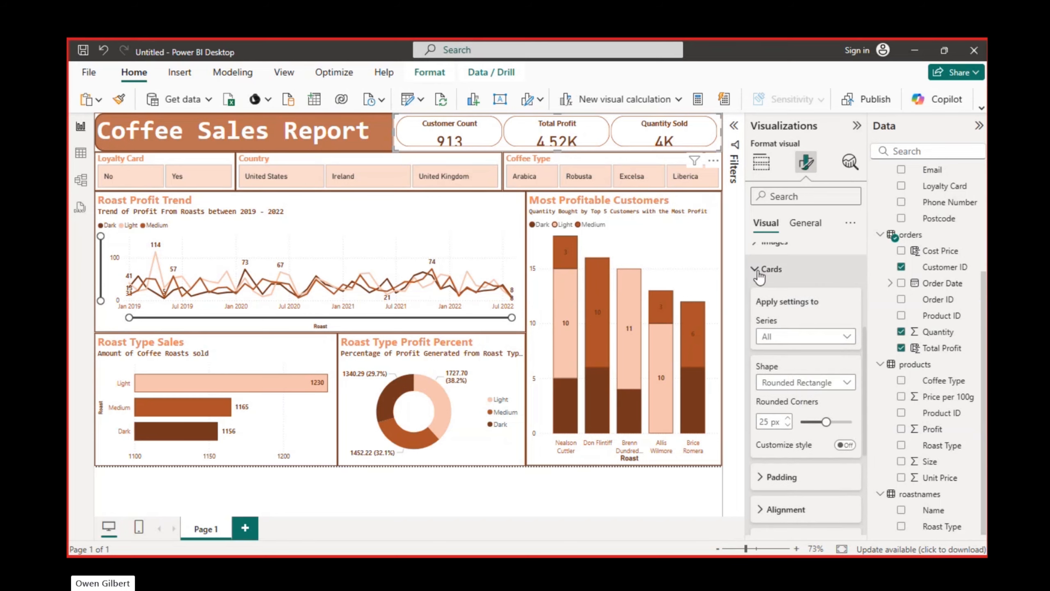
{"action": "left_click", "coordinate": [758, 271]}
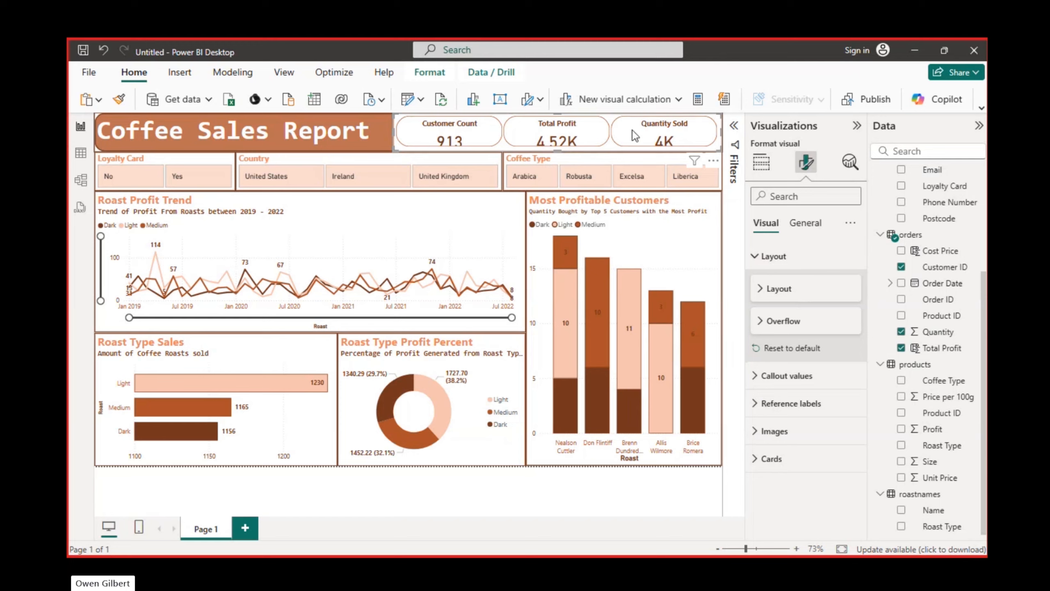
Set the callout values' font size to 24 and make them bold for all series of the card visual
{"action": "left_click", "coordinate": [763, 257]}
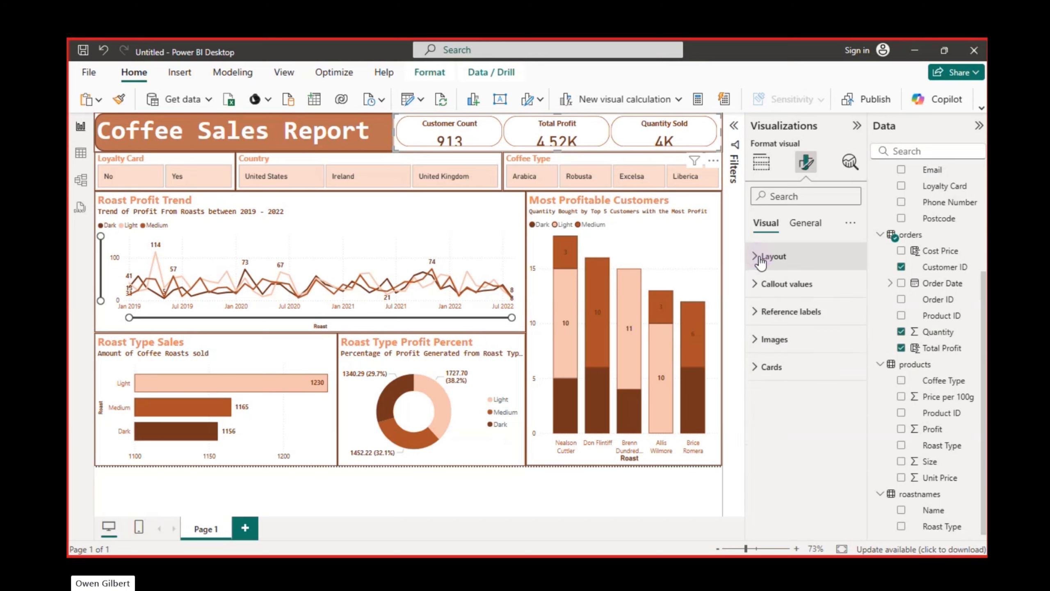
{"action": "left_click", "coordinate": [753, 285]}
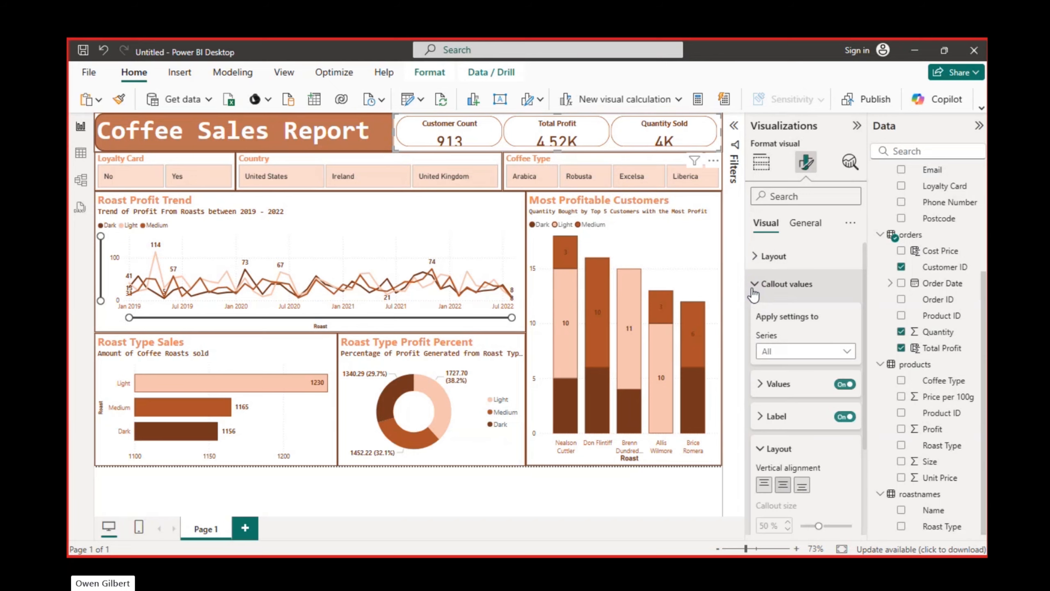
{"action": "left_click", "coordinate": [761, 417]}
{"action": "scroll", "coordinate": [838, 451], "scroll_direction": "down", "scroll_amount": 3}
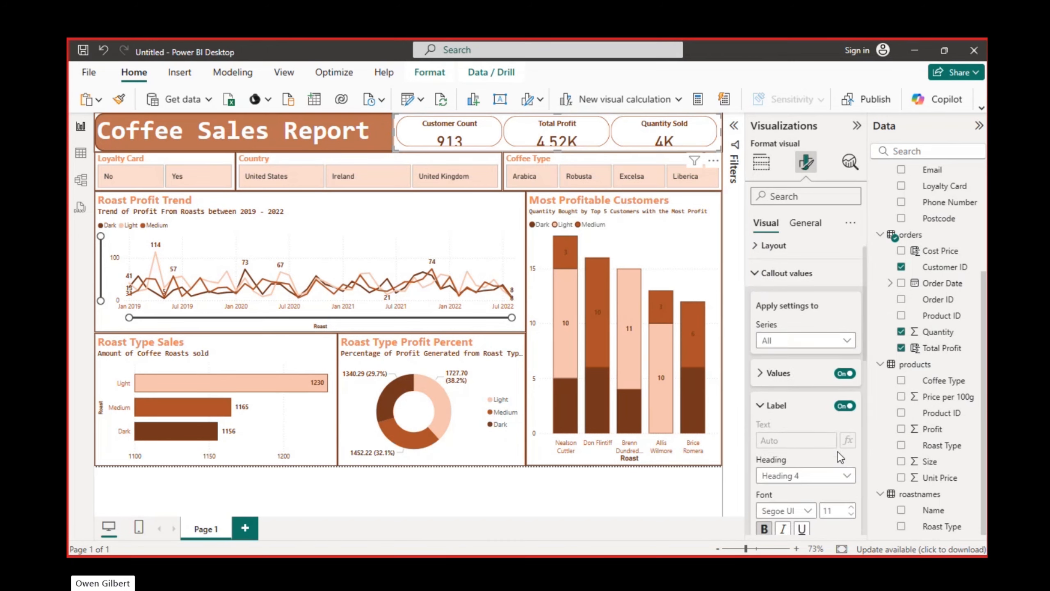
{"action": "scroll", "coordinate": [838, 452], "scroll_direction": "up", "scroll_amount": 3}
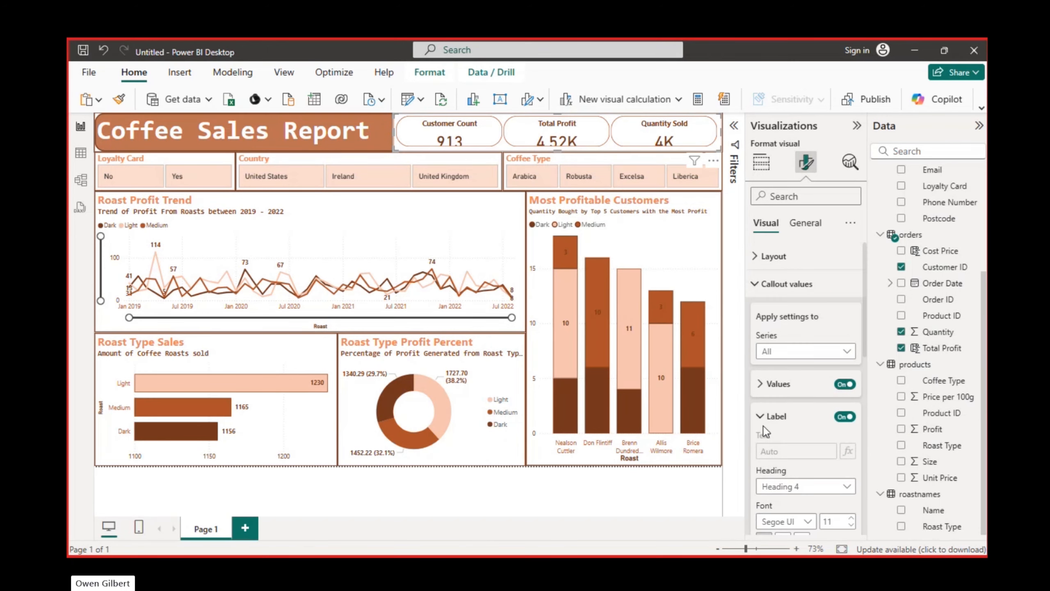
{"action": "left_click", "coordinate": [760, 384]}
{"action": "scroll", "coordinate": [865, 326], "scroll_direction": "down", "scroll_amount": 2}
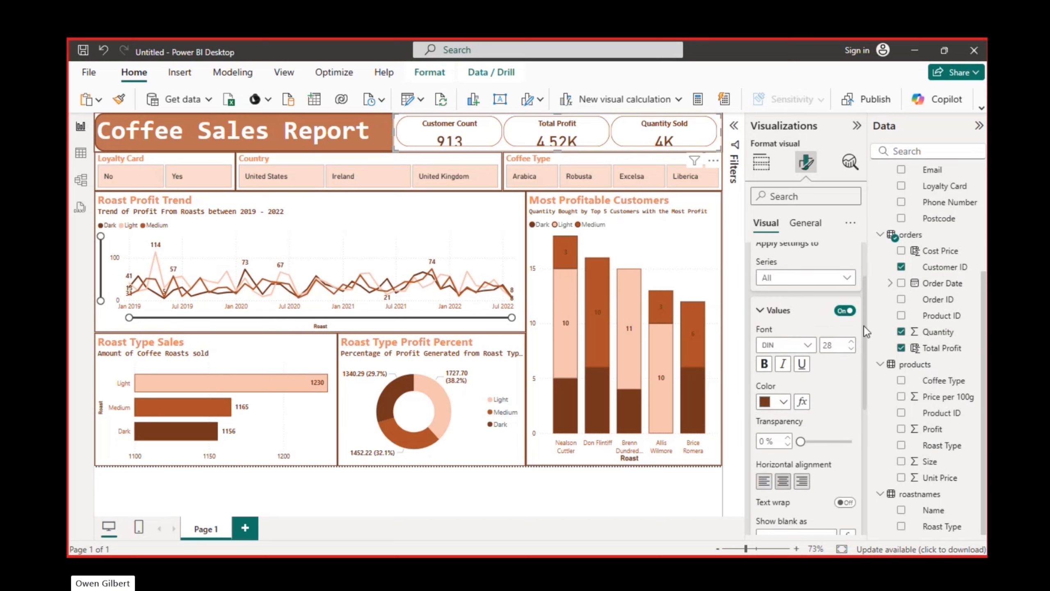
{"action": "left_click", "coordinate": [851, 352]}
{"action": "left_click", "coordinate": [851, 352]}
{"action": "left_click", "coordinate": [765, 364]}
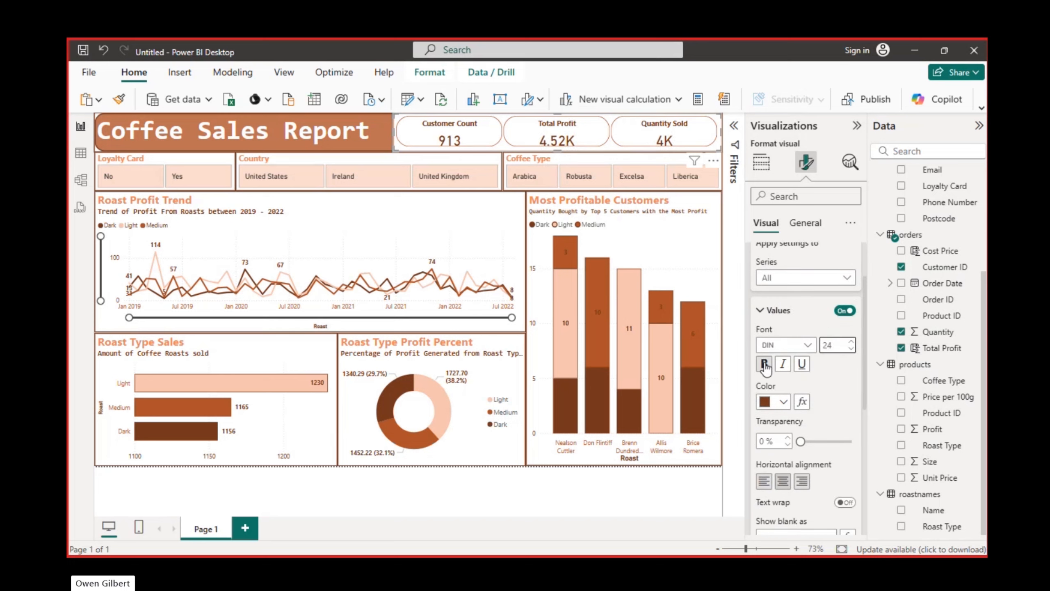
Examine the remaining callout settings of the card visual, including value alignment, text wrap, label and layout options
{"action": "scroll", "coordinate": [804, 389], "scroll_direction": "down", "scroll_amount": 4}
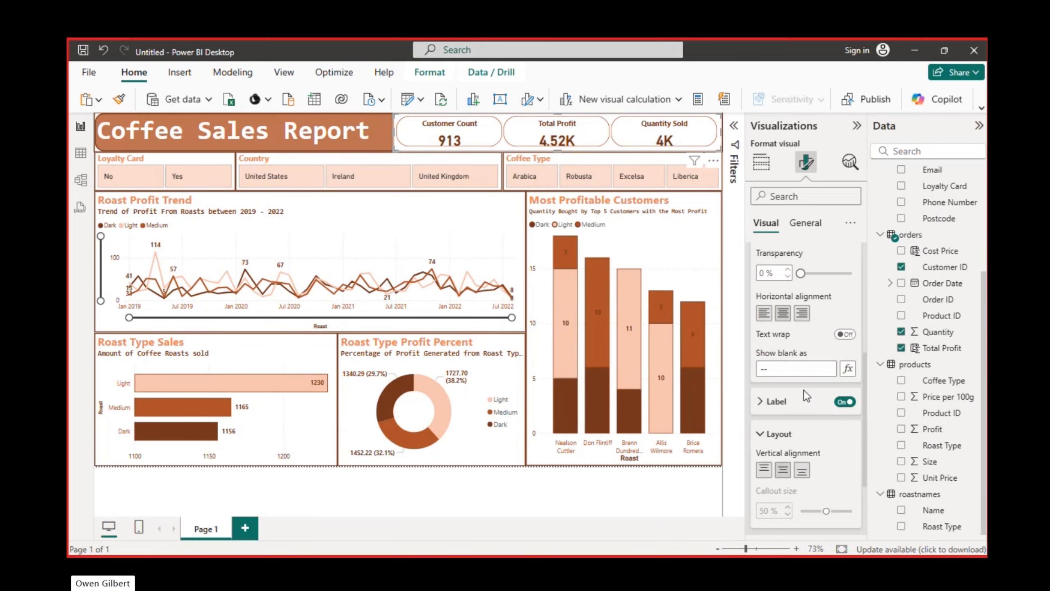
{"action": "scroll", "coordinate": [804, 390], "scroll_direction": "up", "scroll_amount": 1}
{"action": "scroll", "coordinate": [805, 390], "scroll_direction": "up", "scroll_amount": 1}
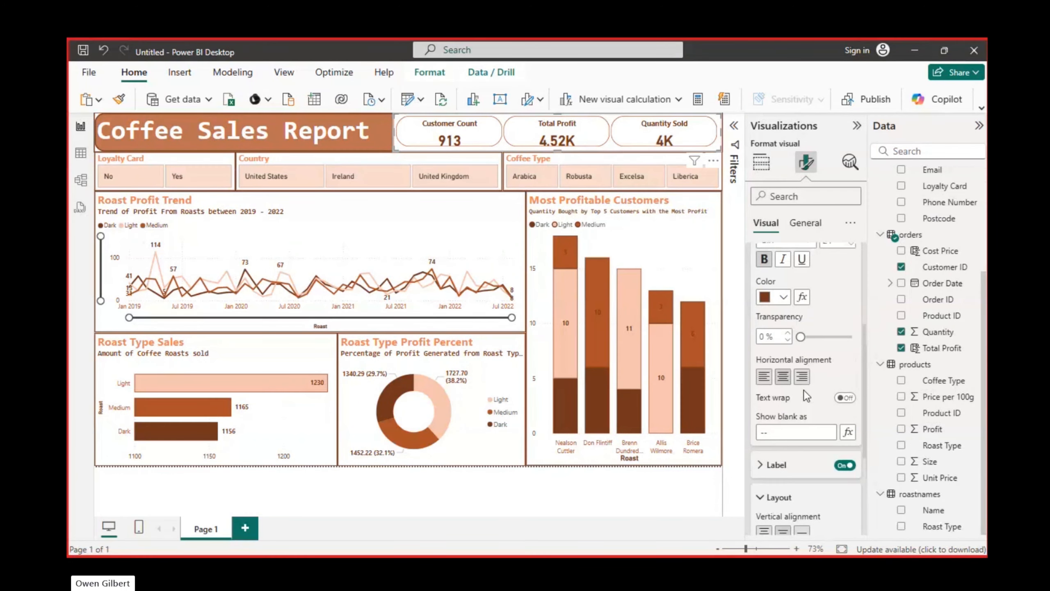
{"action": "scroll", "coordinate": [818, 359], "scroll_direction": "down", "scroll_amount": 4}
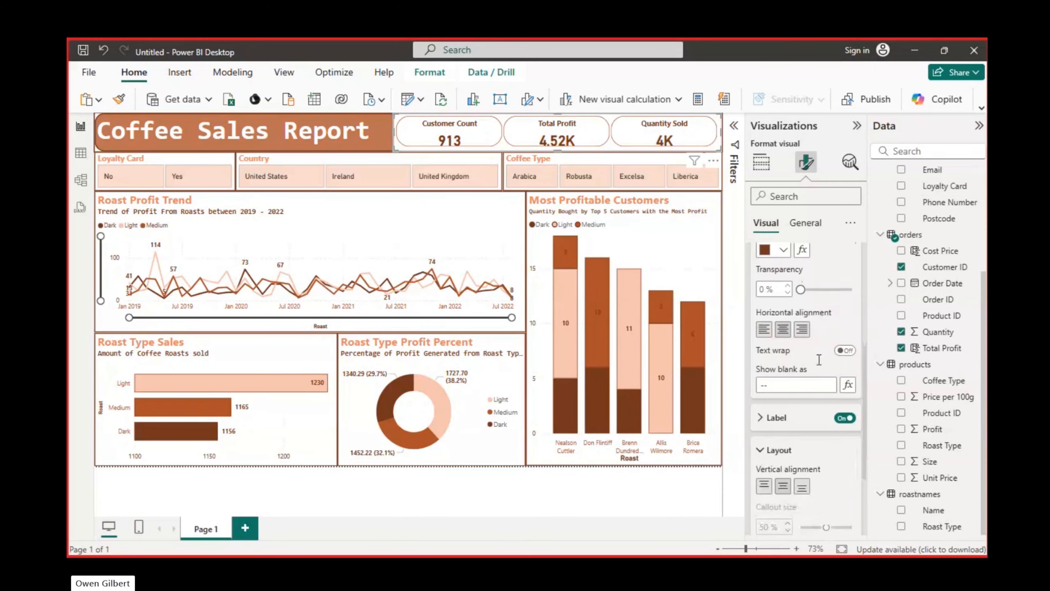
{"action": "scroll", "coordinate": [818, 360], "scroll_direction": "up", "scroll_amount": 5}
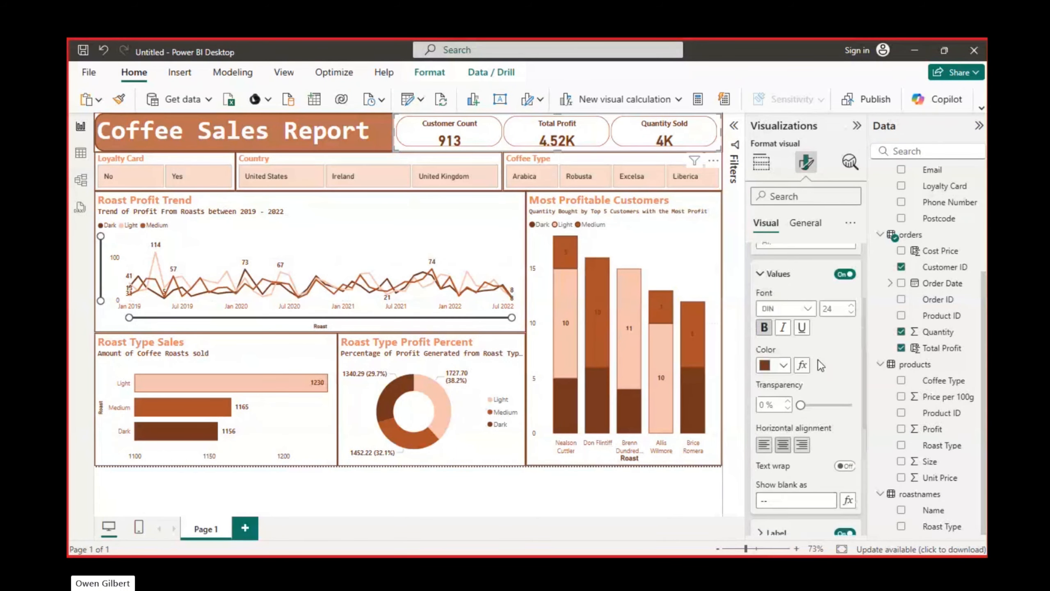
{"action": "scroll", "coordinate": [818, 359], "scroll_direction": "up", "scroll_amount": 3}
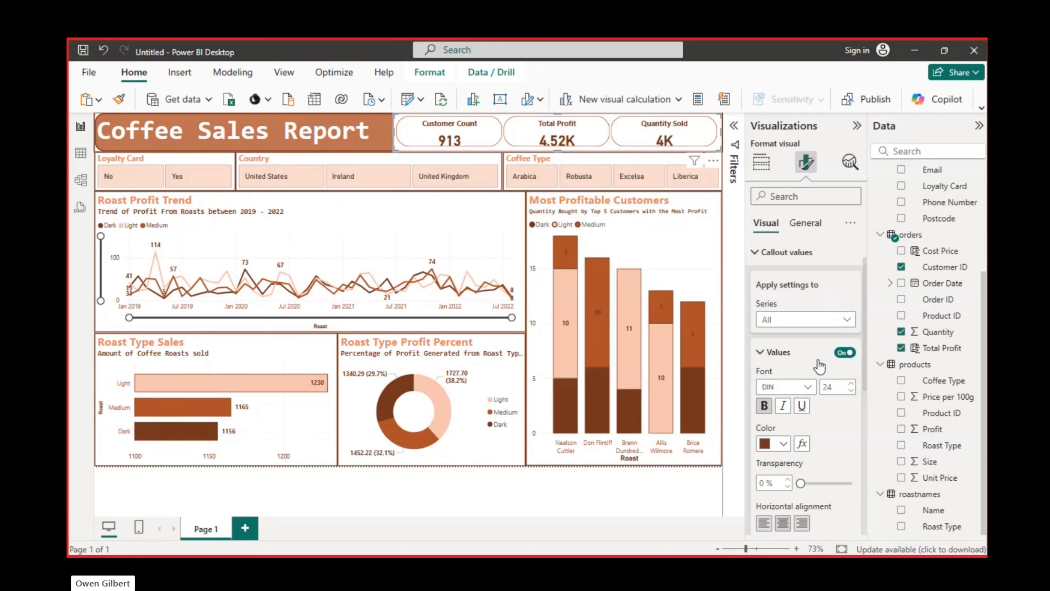
{"action": "left_click", "coordinate": [763, 352]}
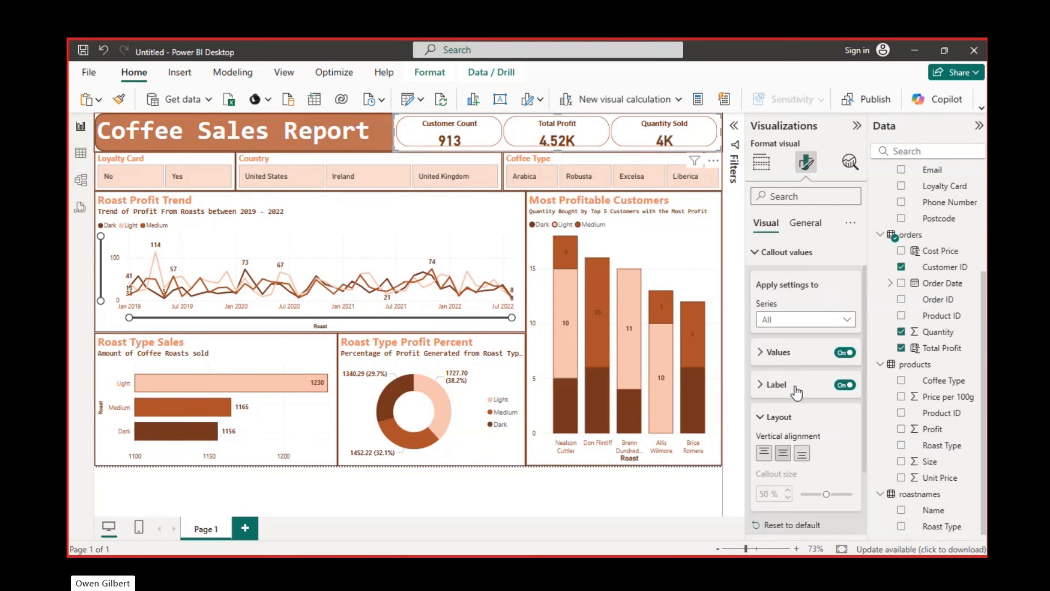
{"action": "scroll", "coordinate": [796, 392], "scroll_direction": "down", "scroll_amount": 3}
{"action": "scroll", "coordinate": [796, 387], "scroll_direction": "up", "scroll_amount": 4}
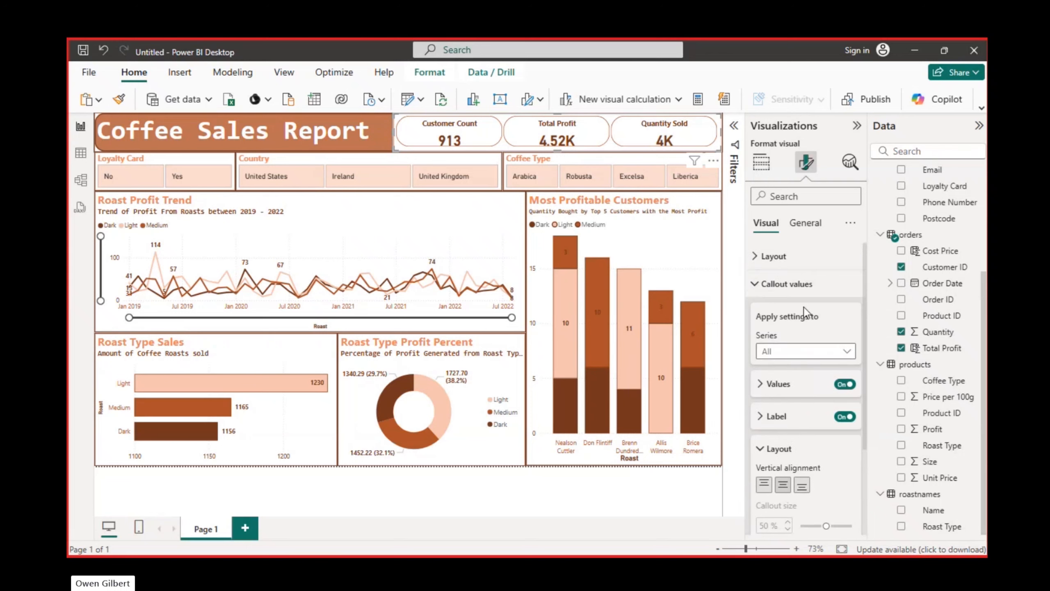
Set the data format of Count of Customer ID in the card visual to Whole number
{"action": "left_click", "coordinate": [804, 225]}
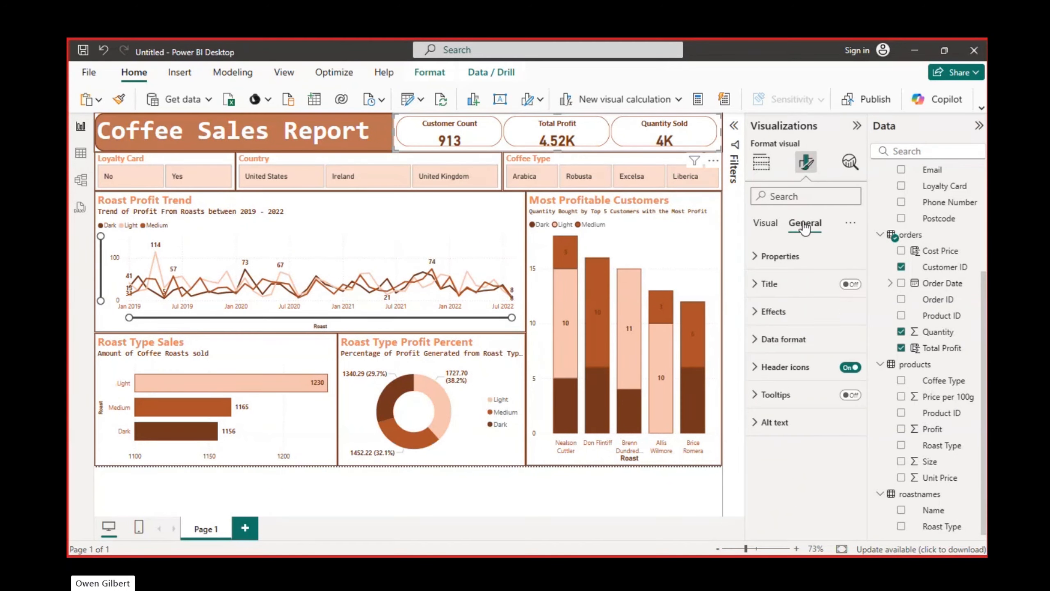
{"action": "left_click", "coordinate": [781, 340]}
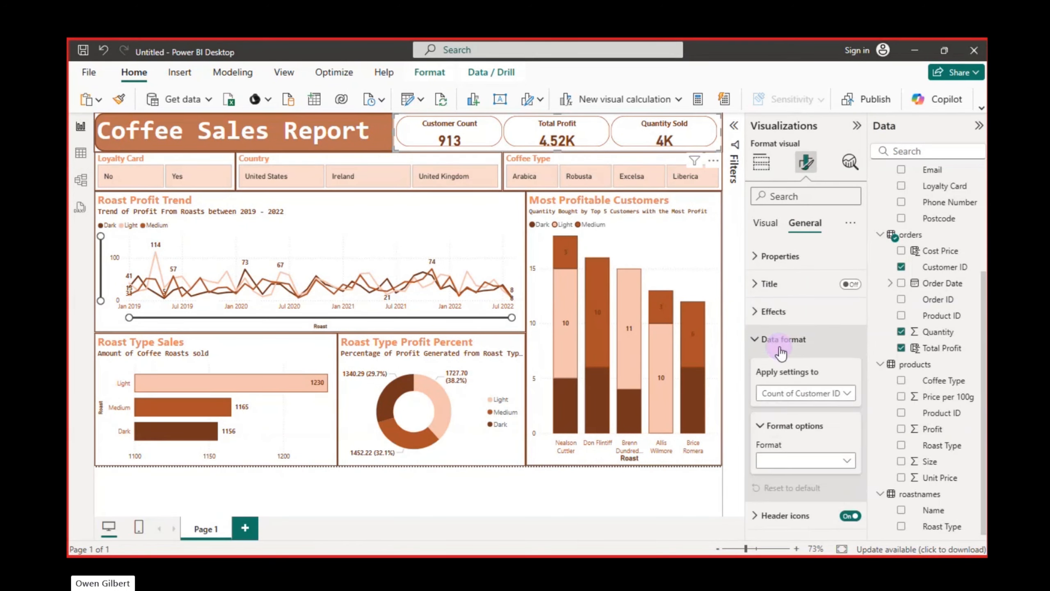
{"action": "scroll", "coordinate": [805, 394], "scroll_direction": "down", "scroll_amount": 2}
{"action": "left_click", "coordinate": [840, 344]}
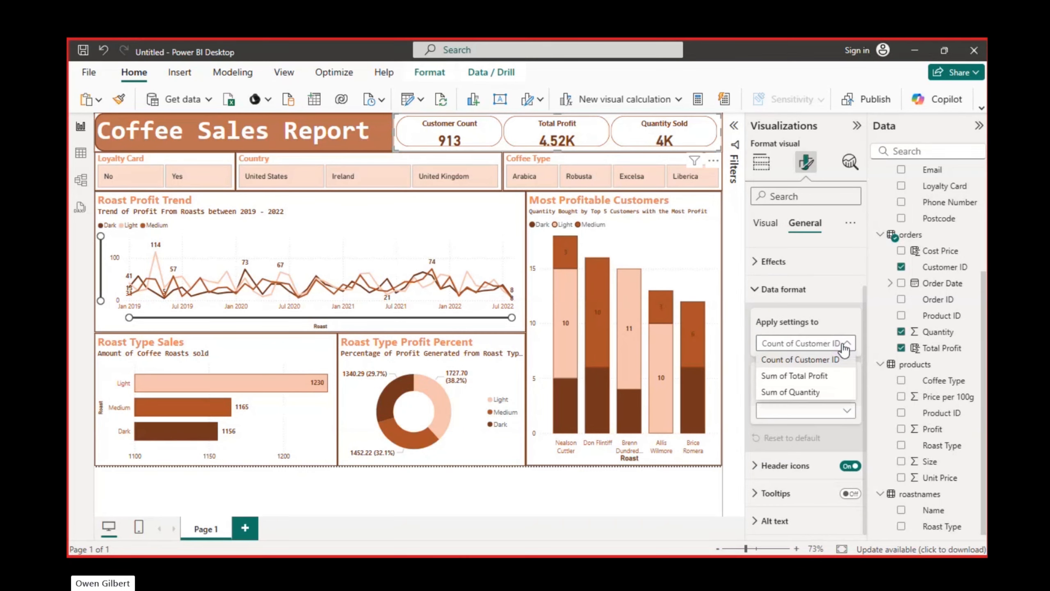
{"action": "left_click", "coordinate": [845, 349]}
{"action": "left_click", "coordinate": [845, 411]}
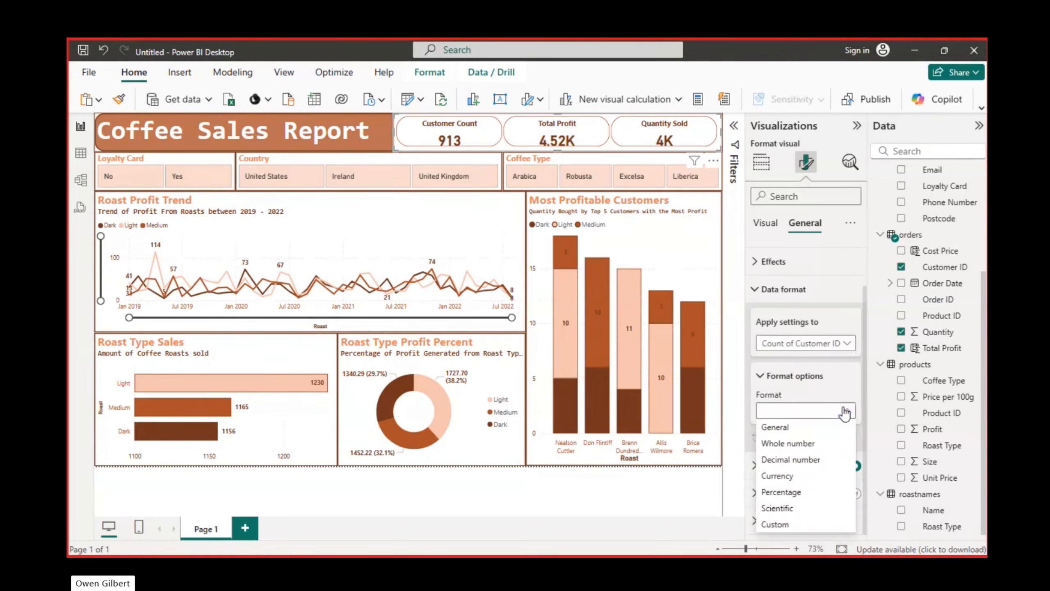
{"action": "left_click", "coordinate": [802, 439]}
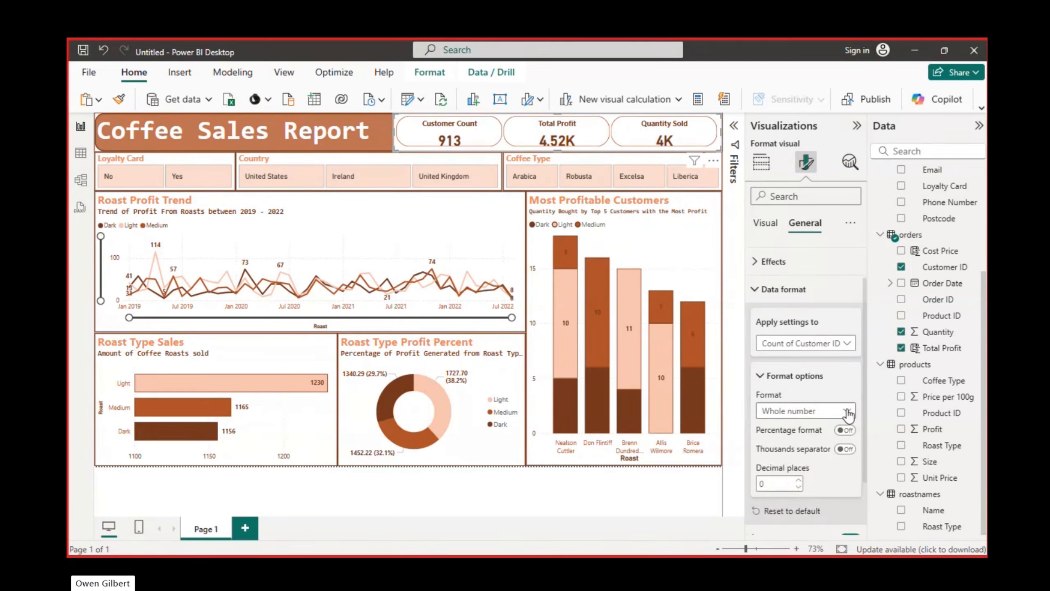
Format Sum of Total Profit in the card visual as Currency in $ English (United States) with 2 decimal places
{"action": "left_click", "coordinate": [846, 343]}
{"action": "left_click", "coordinate": [825, 376]}
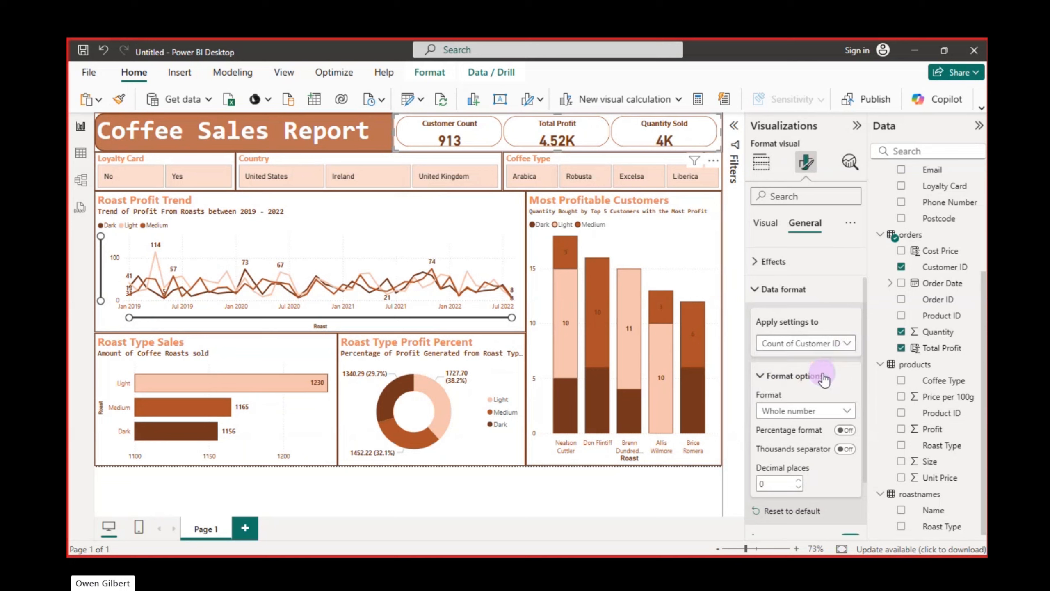
{"action": "left_click", "coordinate": [845, 411]}
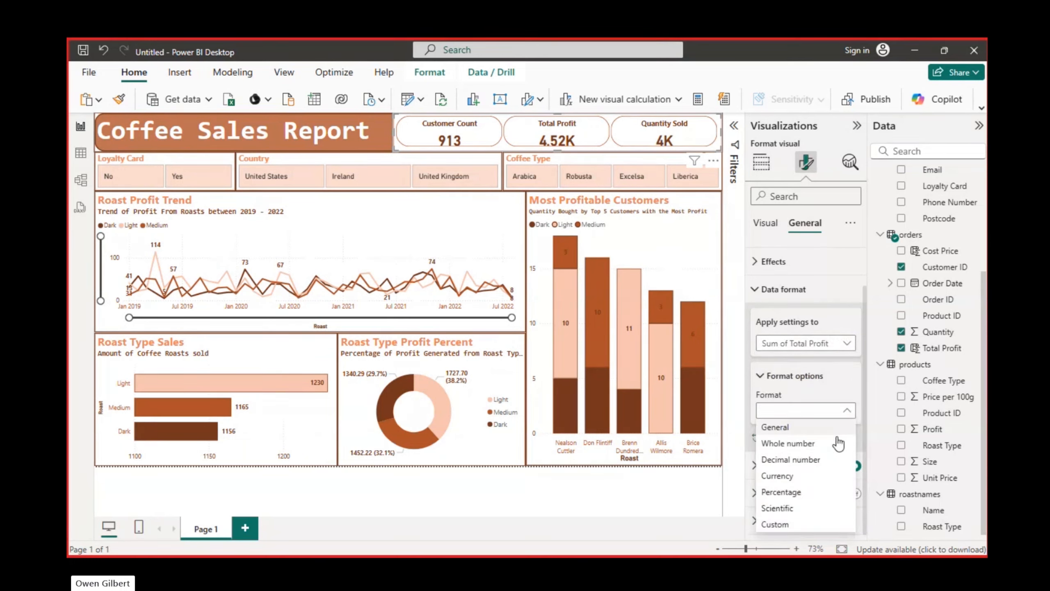
{"action": "left_click", "coordinate": [809, 444]}
{"action": "left_click", "coordinate": [846, 411]}
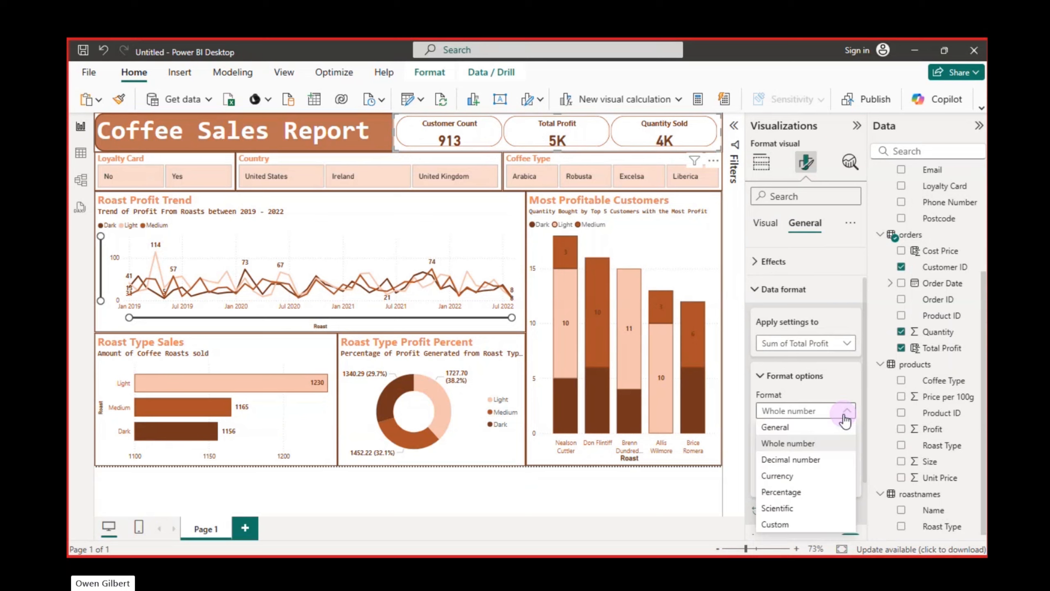
{"action": "left_click", "coordinate": [814, 460]}
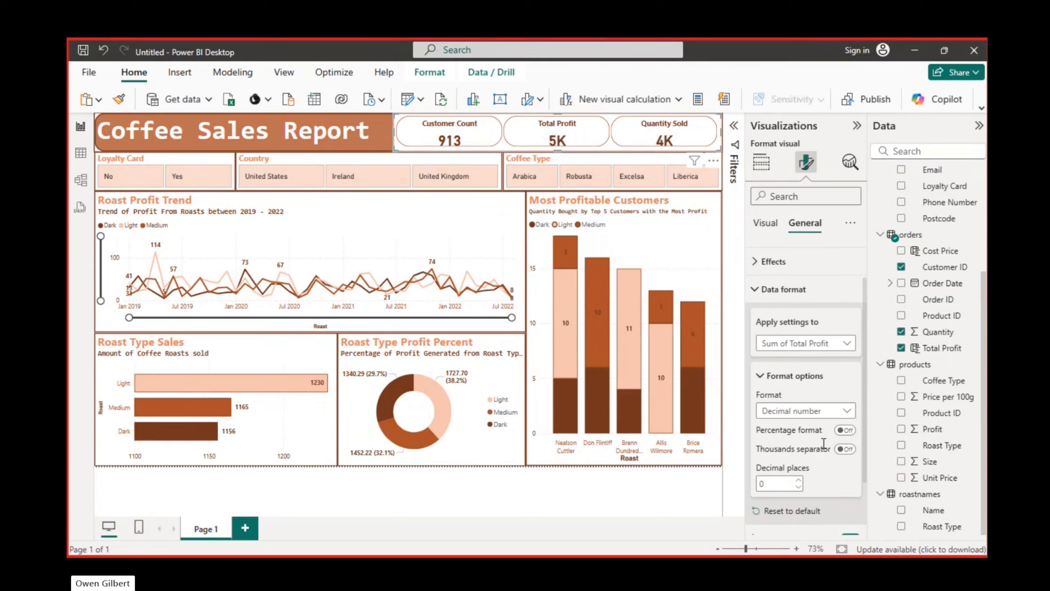
{"action": "left_click", "coordinate": [832, 411]}
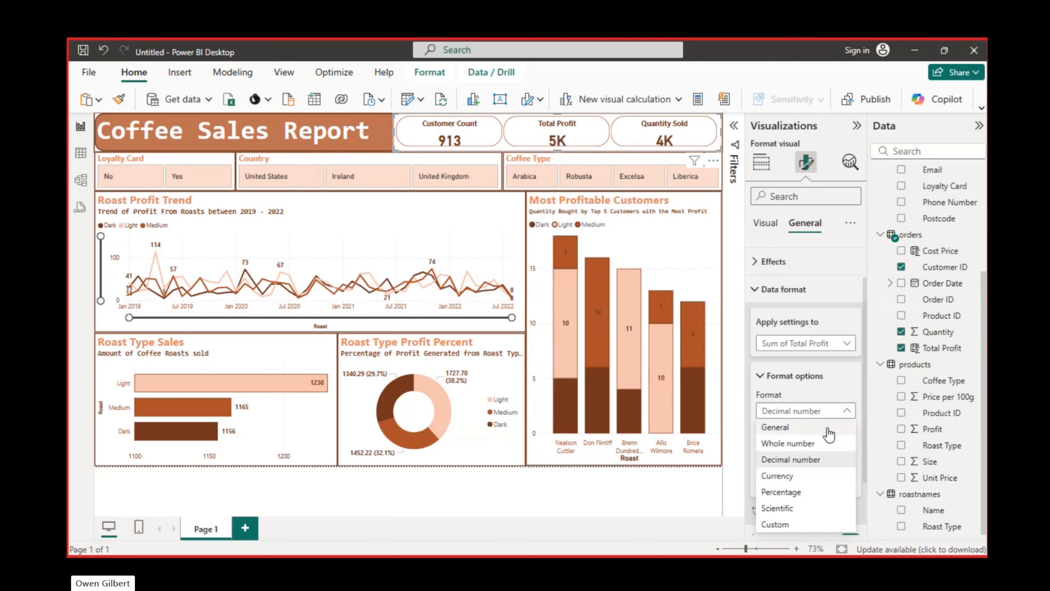
{"action": "left_click", "coordinate": [796, 476]}
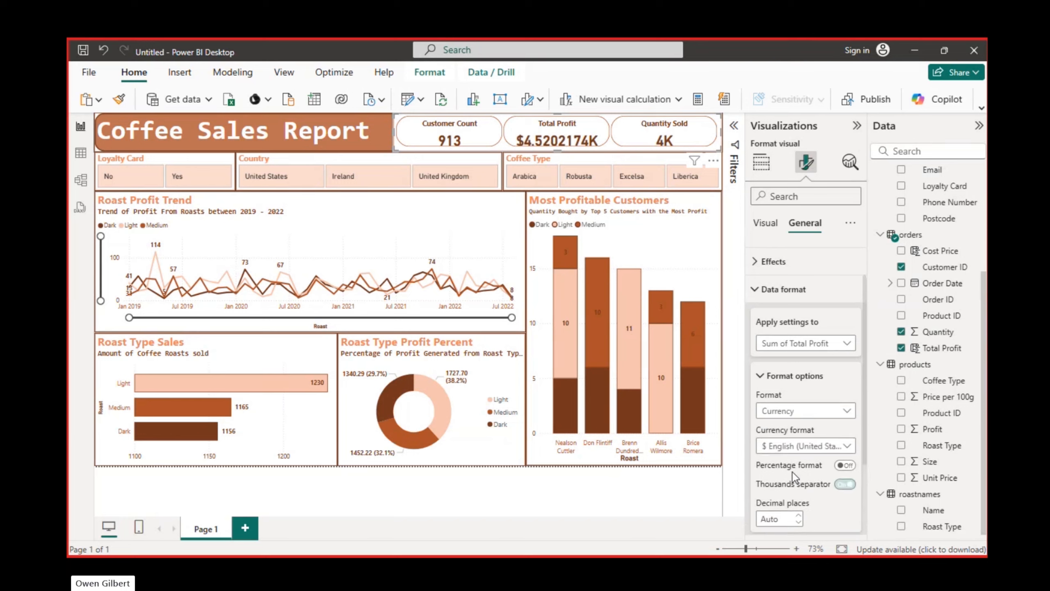
{"action": "left_click", "coordinate": [799, 522]}
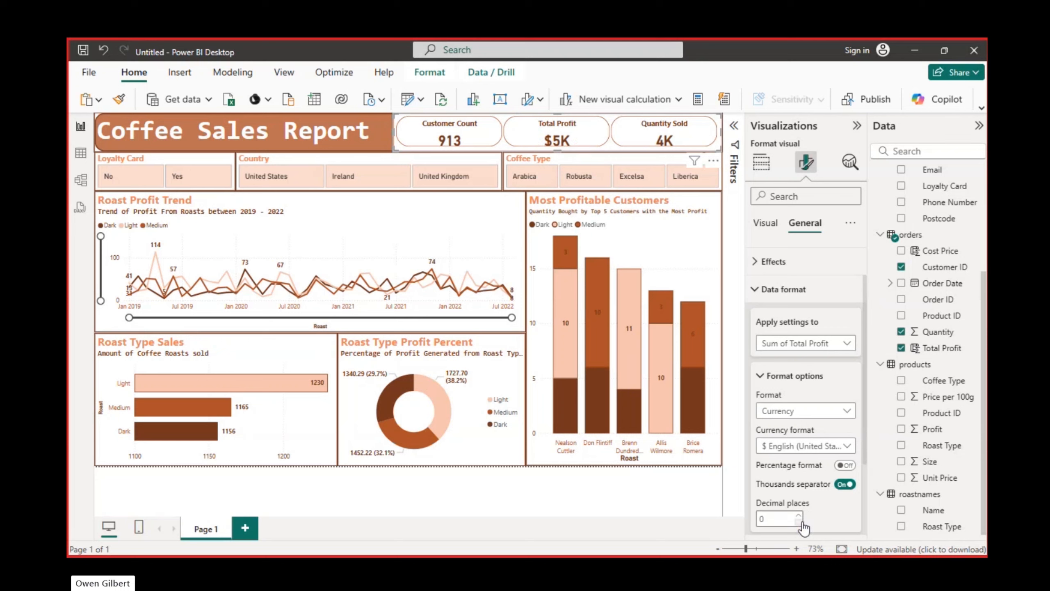
{"action": "left_click", "coordinate": [802, 523]}
{"action": "left_click", "coordinate": [799, 515]}
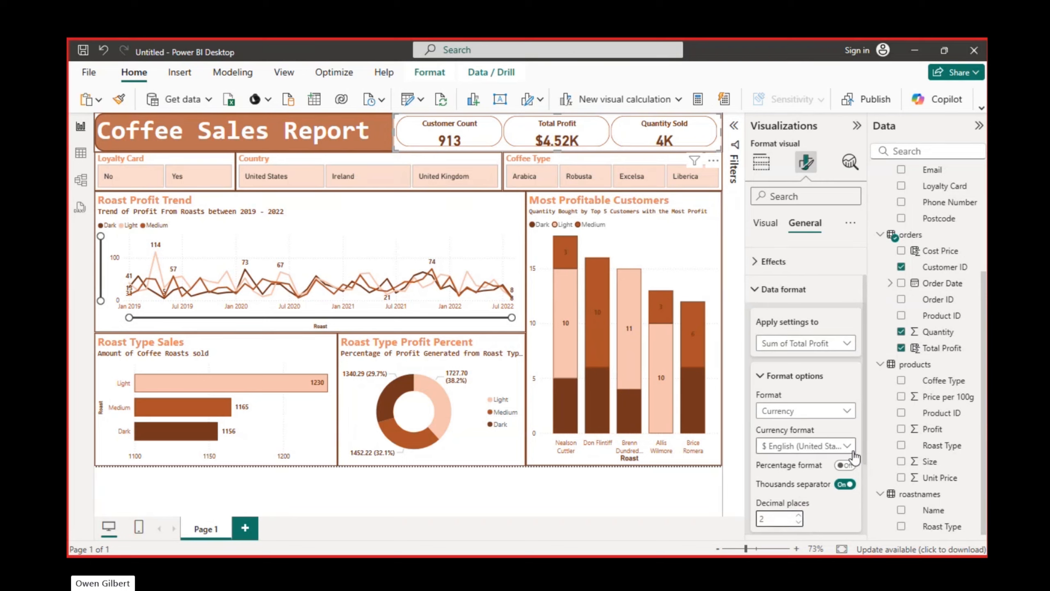
Try the Custom, Decimal number and General formats on Sum of Total Profit, and return it to Currency with 2 decimal places
{"action": "scroll", "coordinate": [854, 456], "scroll_direction": "down", "scroll_amount": 3}
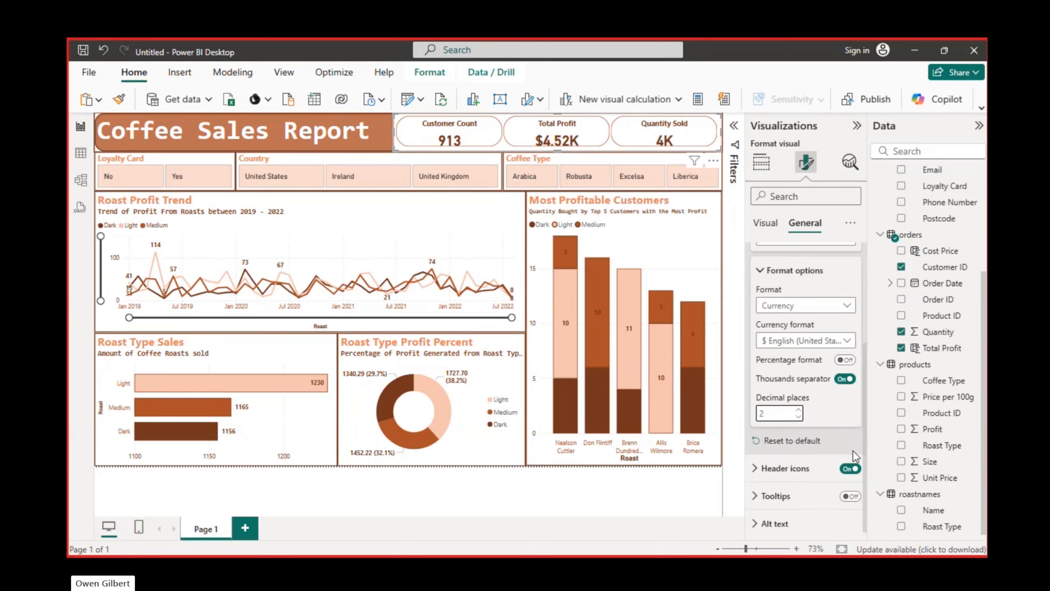
{"action": "scroll", "coordinate": [853, 457], "scroll_direction": "up", "scroll_amount": 2}
{"action": "left_click", "coordinate": [846, 400]}
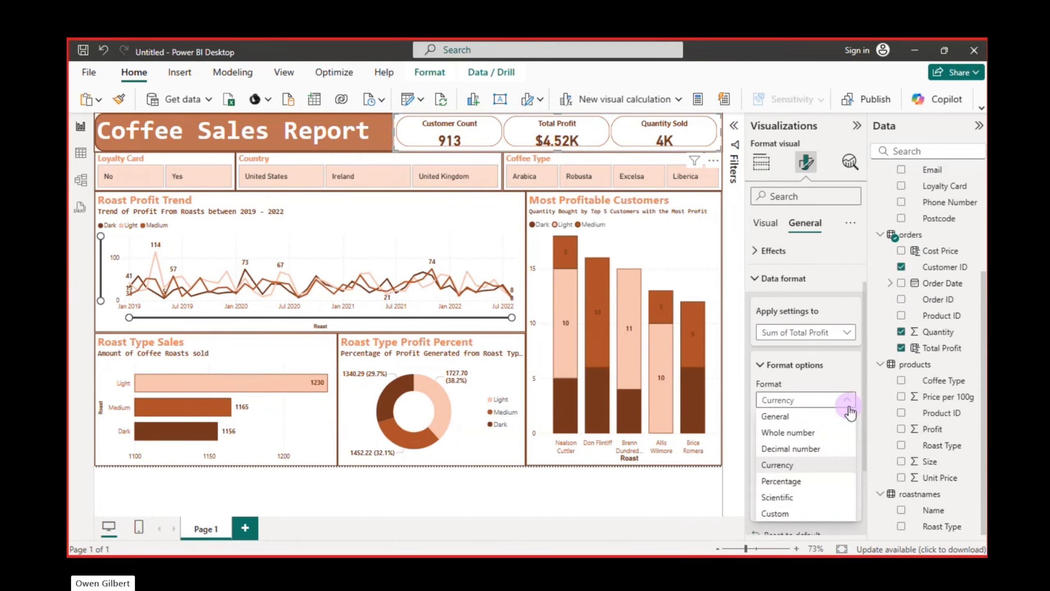
{"action": "left_click", "coordinate": [808, 514]}
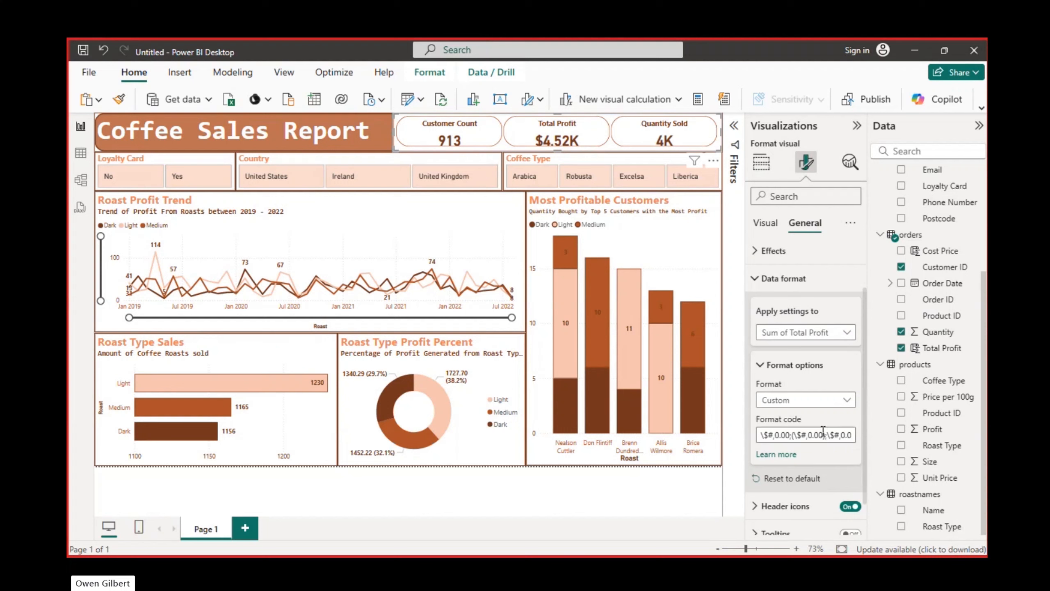
{"action": "scroll", "coordinate": [816, 451], "scroll_direction": "down", "scroll_amount": 1}
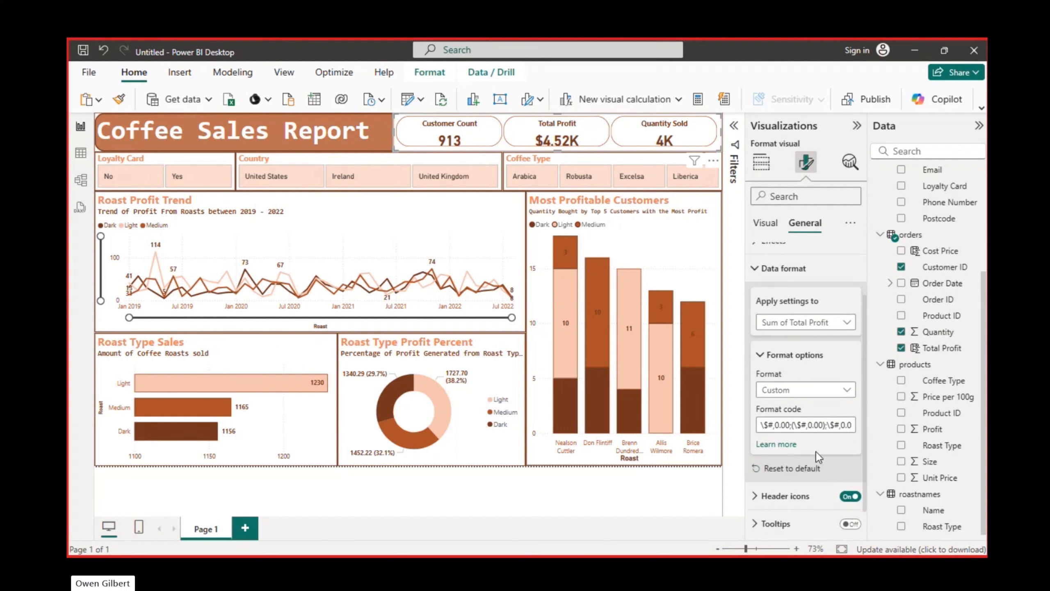
{"action": "left_click", "coordinate": [844, 390]}
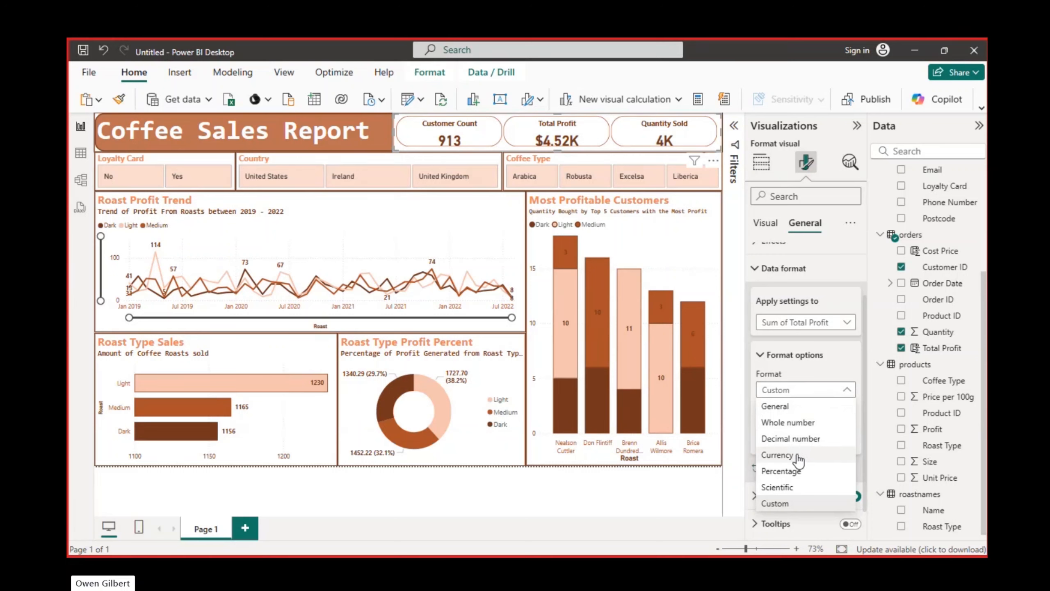
{"action": "left_click", "coordinate": [790, 439]}
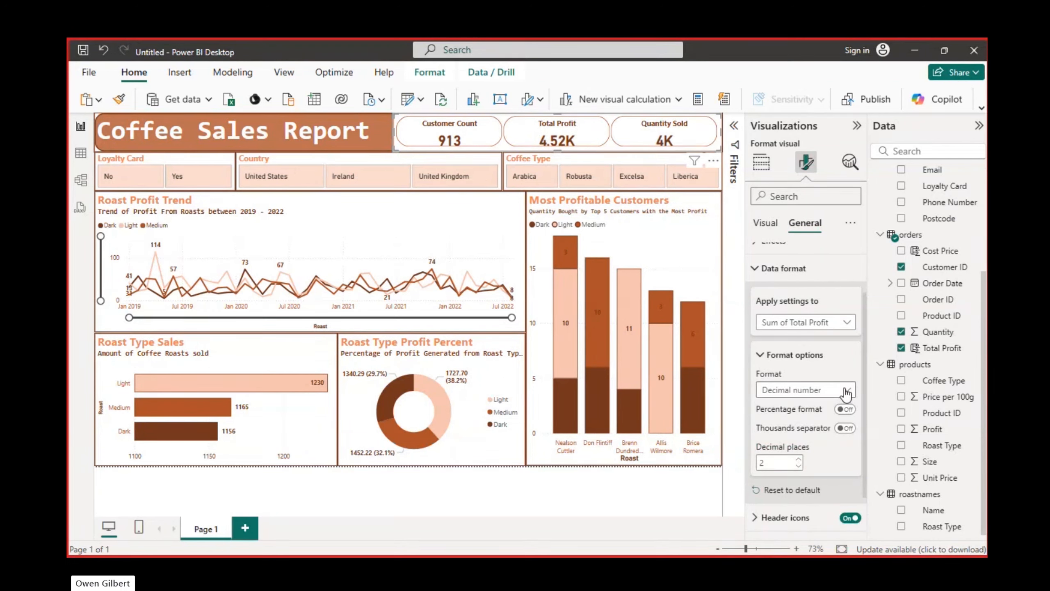
{"action": "left_click", "coordinate": [847, 394]}
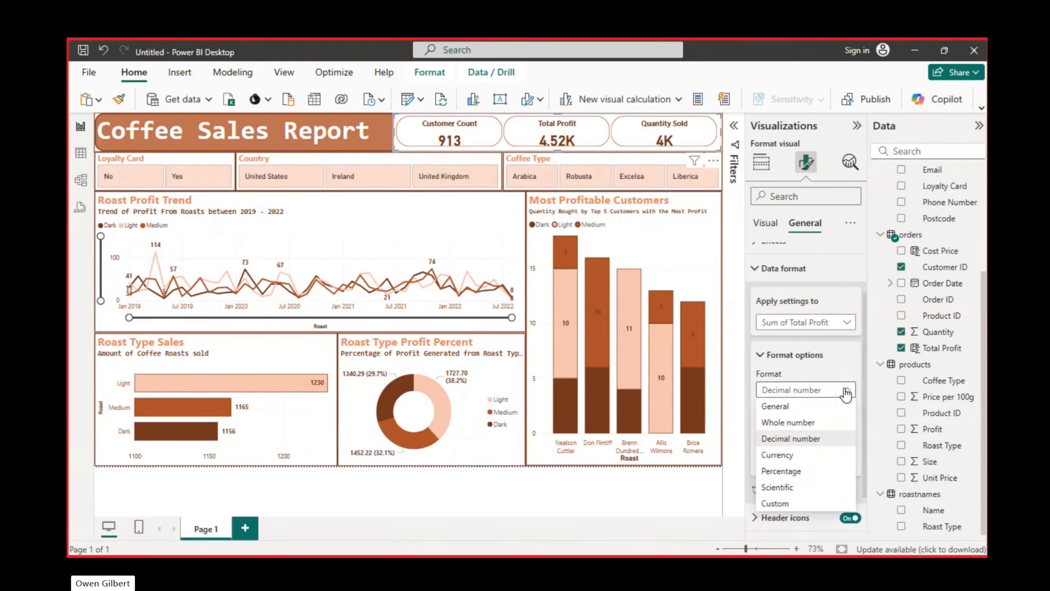
{"action": "left_click", "coordinate": [806, 407]}
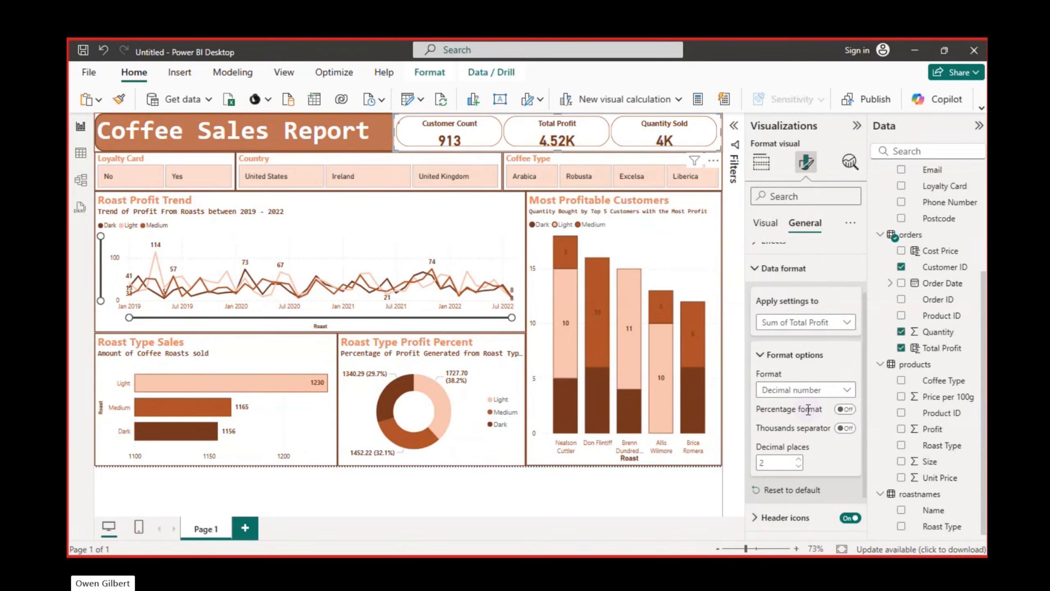
{"action": "left_click", "coordinate": [849, 386]}
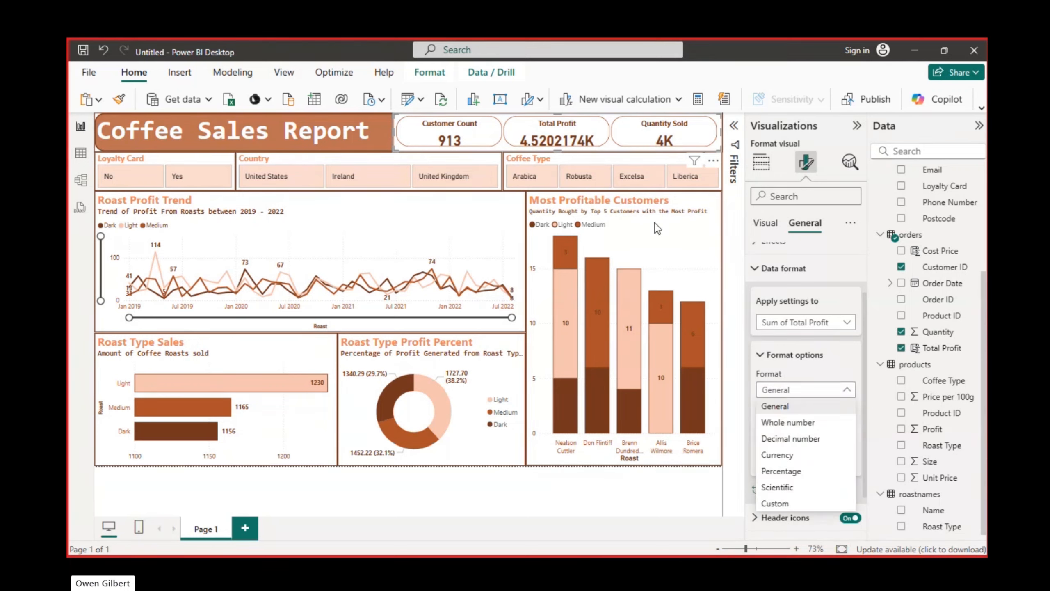
{"action": "left_click", "coordinate": [845, 328]}
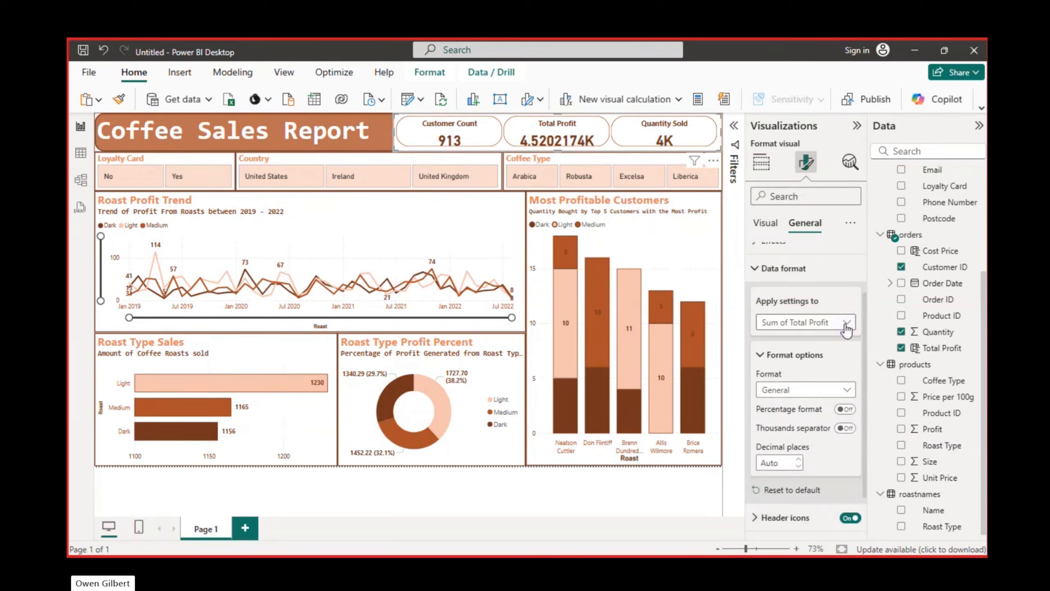
{"action": "left_click", "coordinate": [845, 391]}
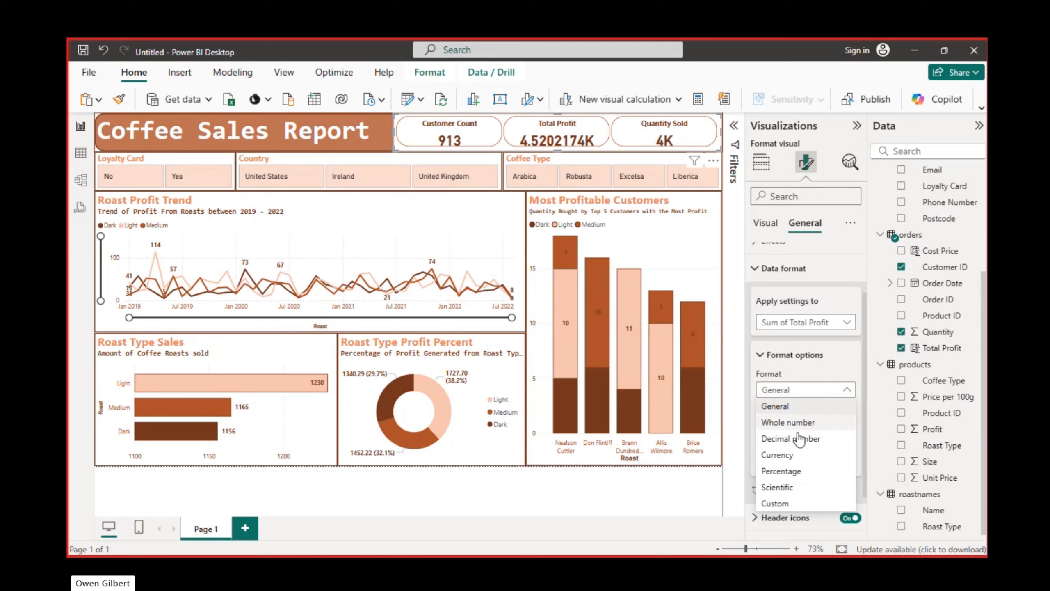
{"action": "left_click", "coordinate": [782, 455]}
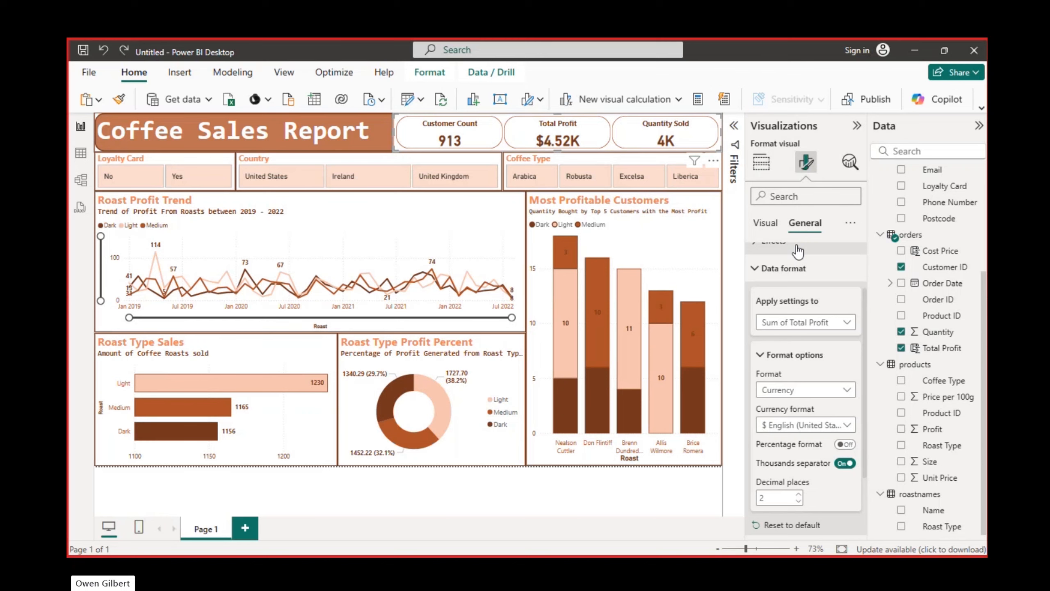
Set the display units of the Sum of Total Profit callout value to None
{"action": "scroll", "coordinate": [798, 252], "scroll_direction": "up", "scroll_amount": 2}
{"action": "left_click", "coordinate": [770, 226]}
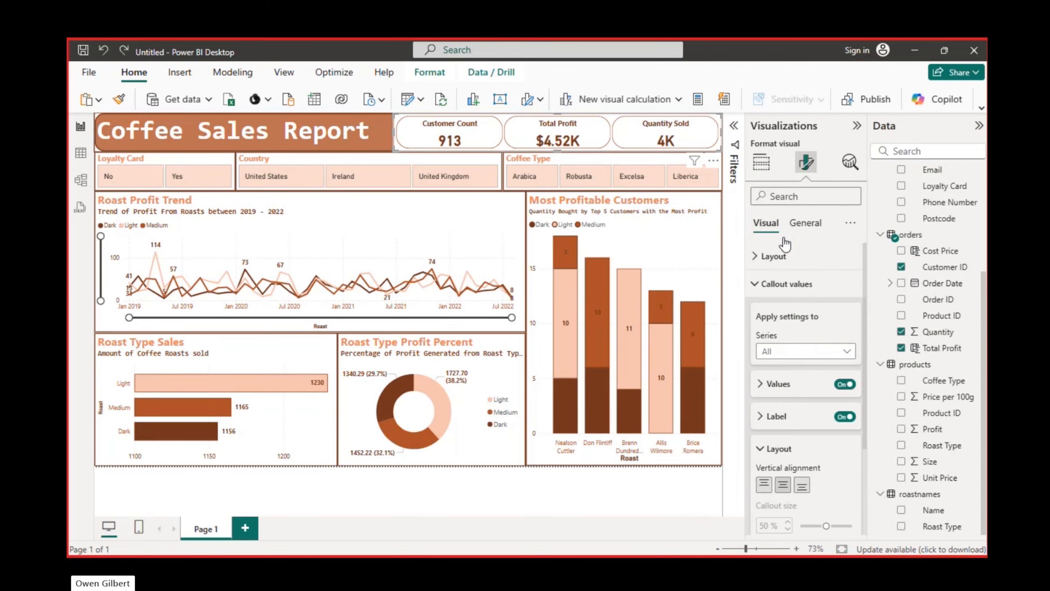
{"action": "left_click", "coordinate": [765, 419]}
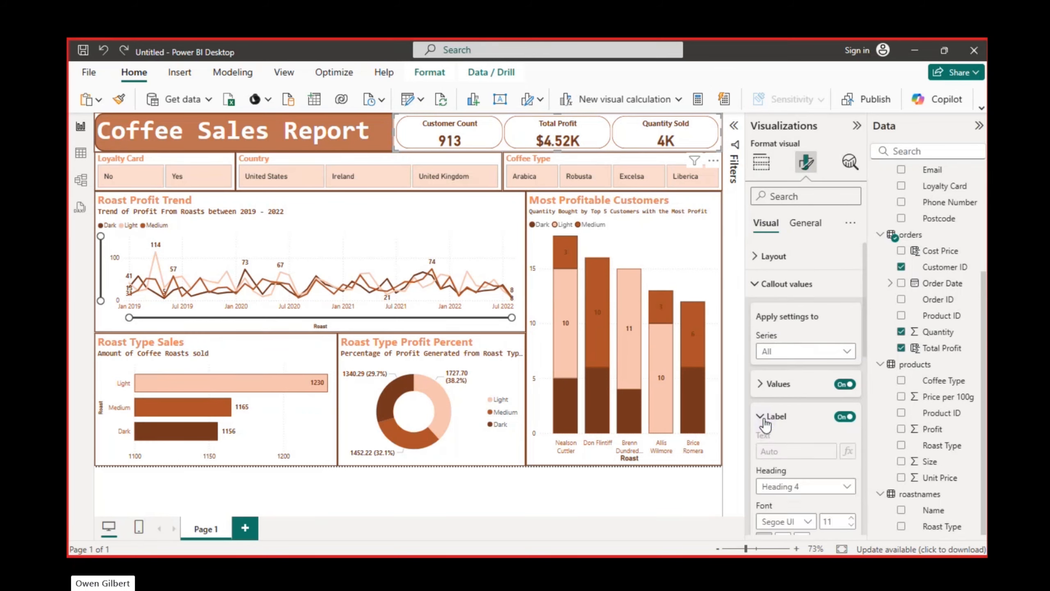
{"action": "left_click", "coordinate": [765, 385]}
{"action": "right_click", "coordinate": [766, 389]}
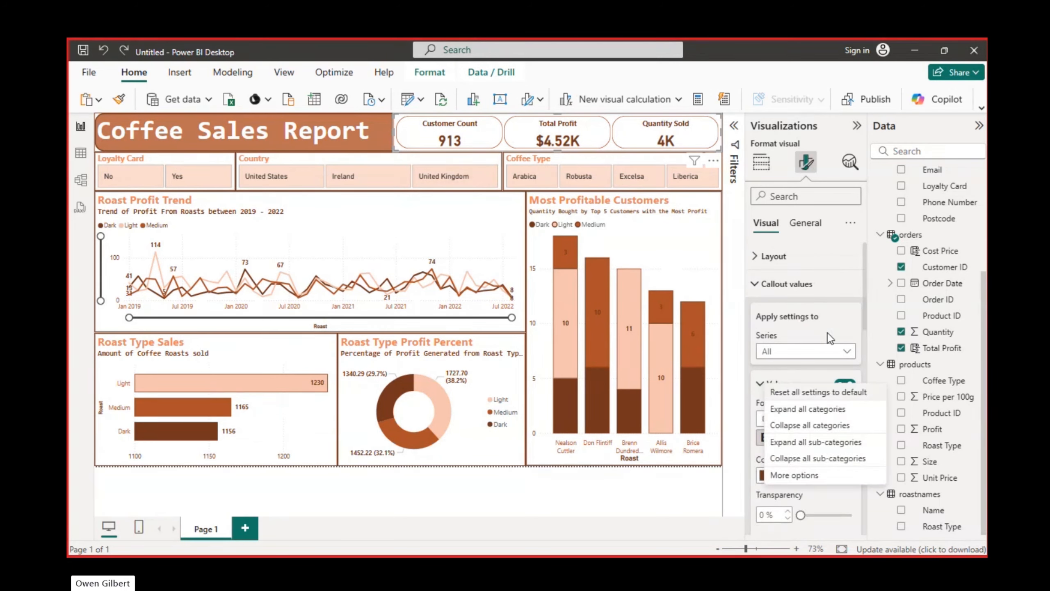
{"action": "left_click", "coordinate": [838, 351]}
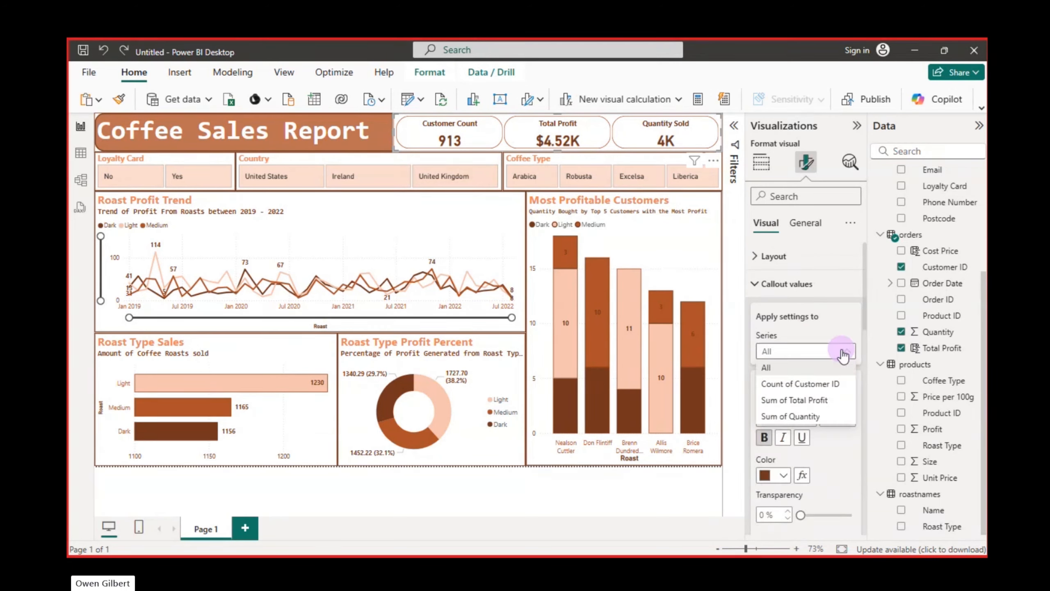
{"action": "left_click", "coordinate": [795, 400]}
{"action": "scroll", "coordinate": [794, 398], "scroll_direction": "down", "scroll_amount": 3}
{"action": "scroll", "coordinate": [794, 403], "scroll_direction": "down", "scroll_amount": 3}
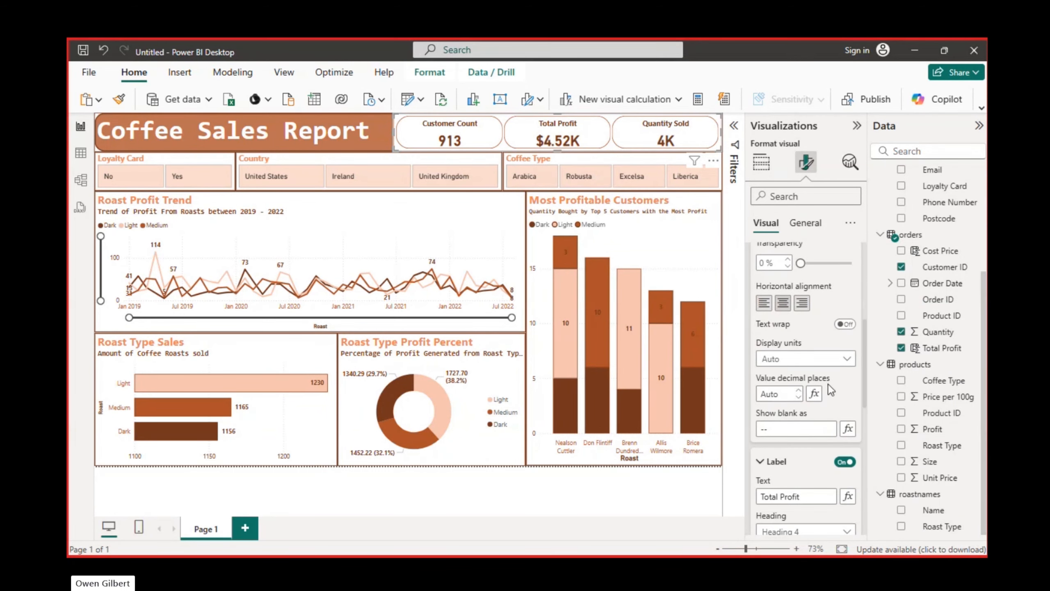
{"action": "left_click", "coordinate": [847, 359]}
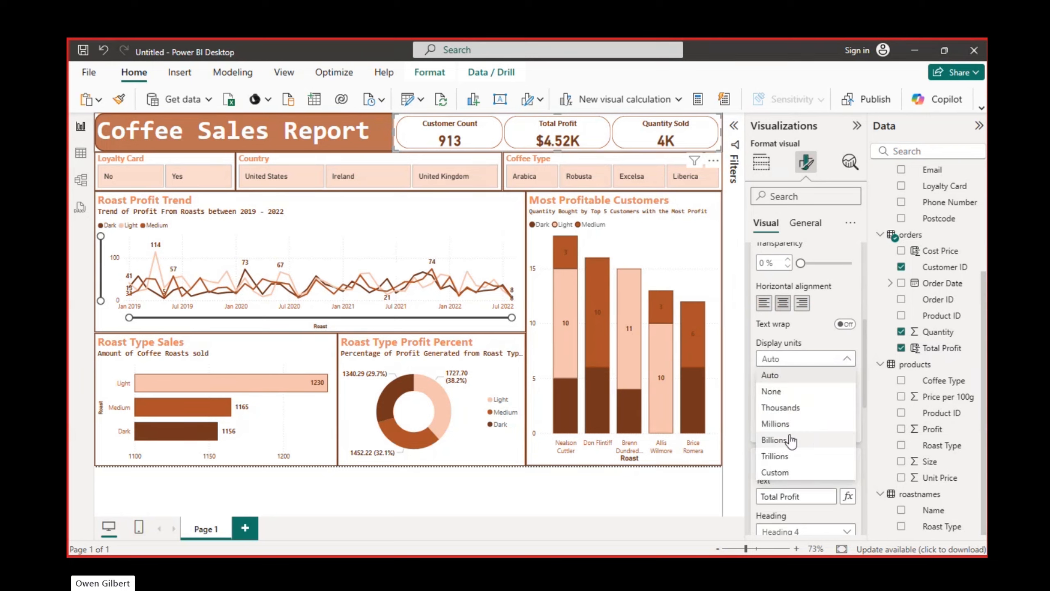
{"action": "left_click", "coordinate": [781, 392]}
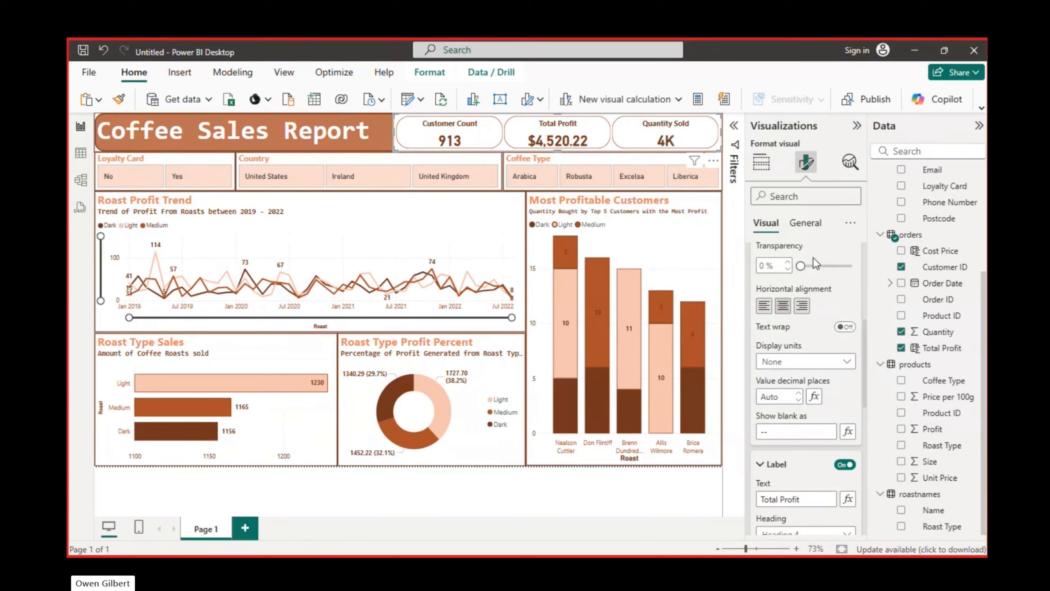
Set the display units of the Sum of Quantity callout value to None
{"action": "scroll", "coordinate": [813, 257], "scroll_direction": "up", "scroll_amount": 5}
{"action": "left_click", "coordinate": [840, 355]}
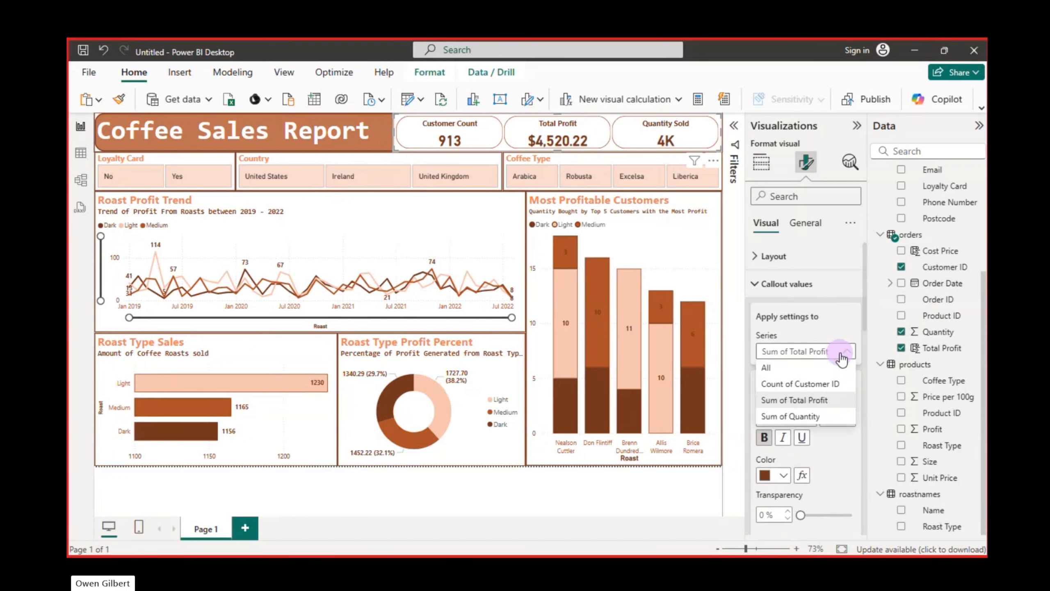
{"action": "left_click", "coordinate": [798, 416]}
{"action": "scroll", "coordinate": [828, 460], "scroll_direction": "down", "scroll_amount": 5}
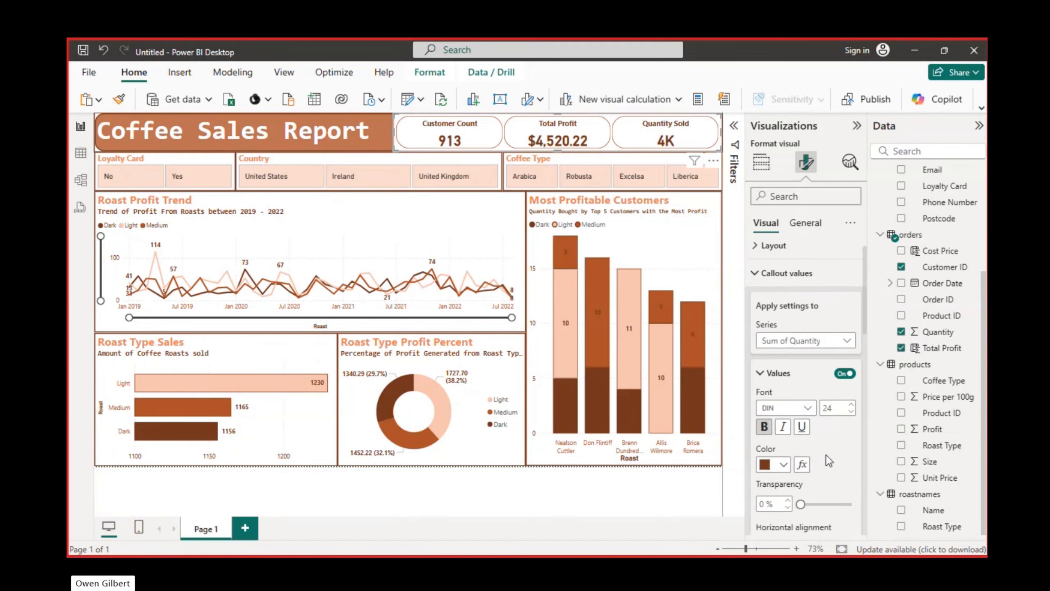
{"action": "left_click", "coordinate": [842, 425]}
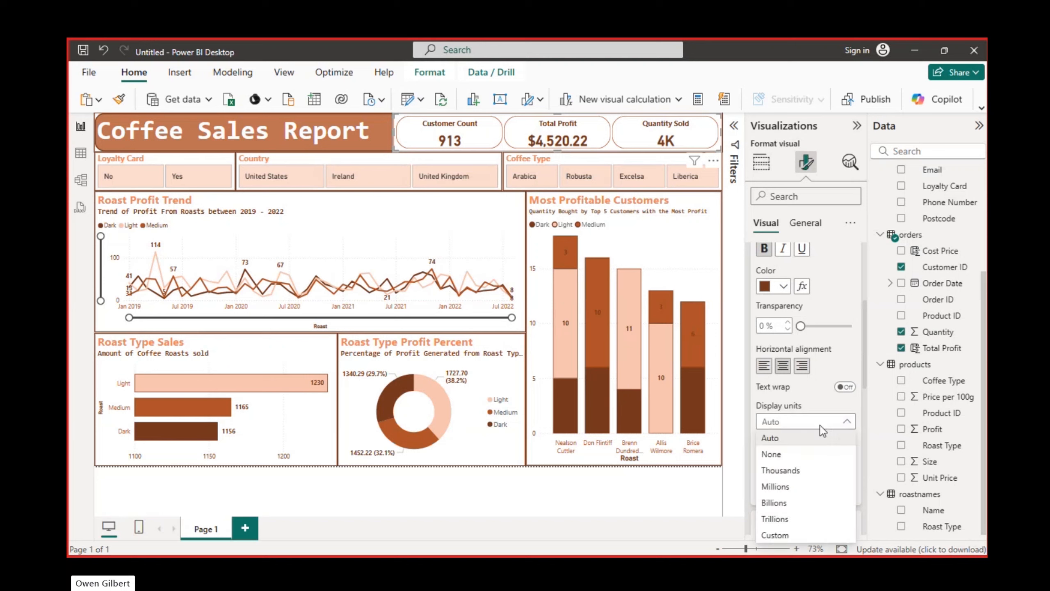
{"action": "left_click", "coordinate": [778, 457]}
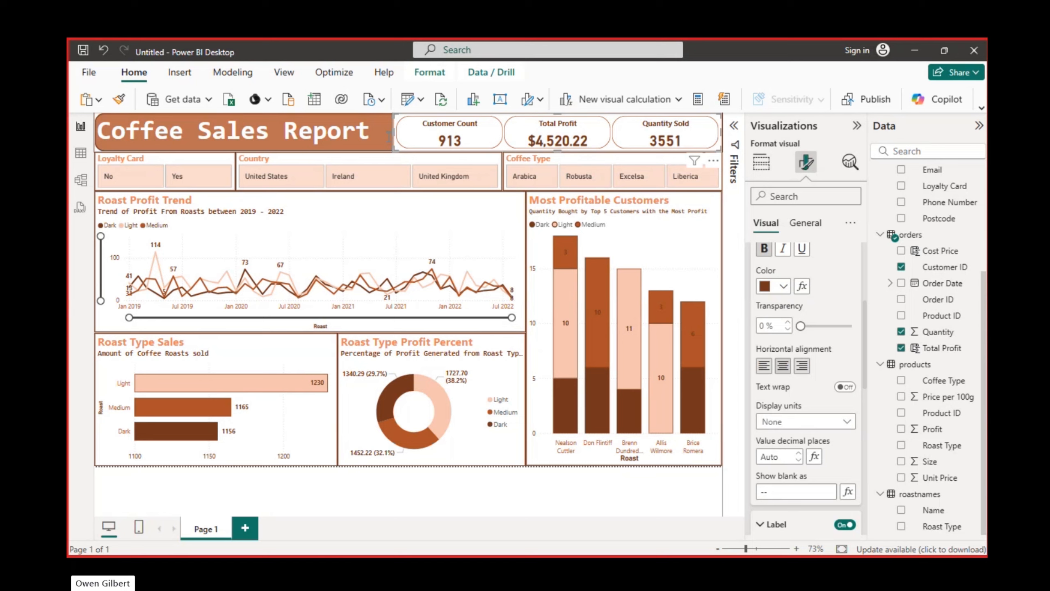
Test the Coffee Type slicer by filtering the report to Excelsa and to Arabica, and clear the selection
{"action": "left_click", "coordinate": [640, 179]}
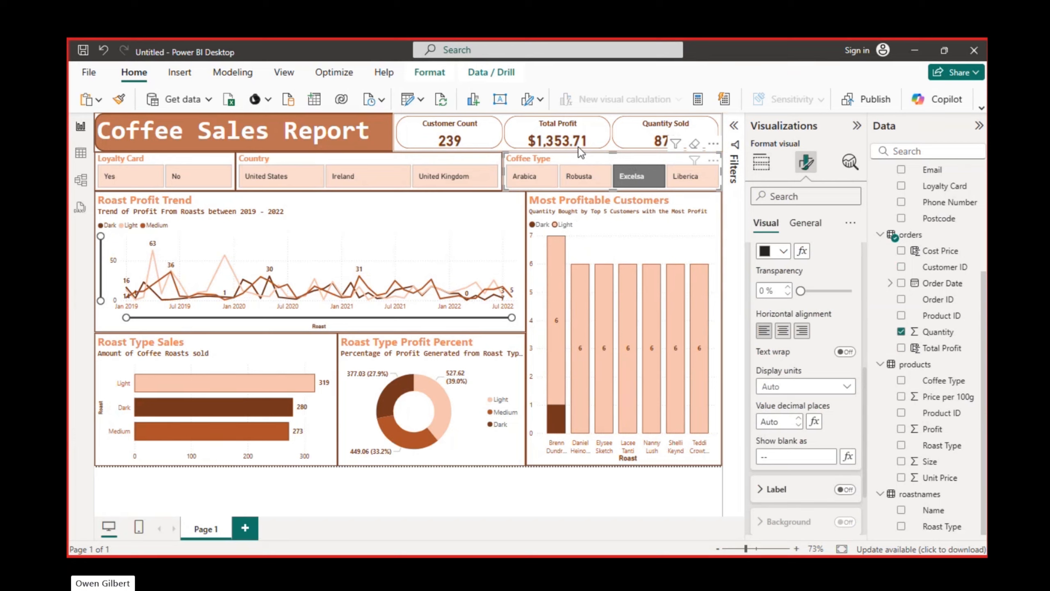
{"action": "left_click", "coordinate": [524, 178]}
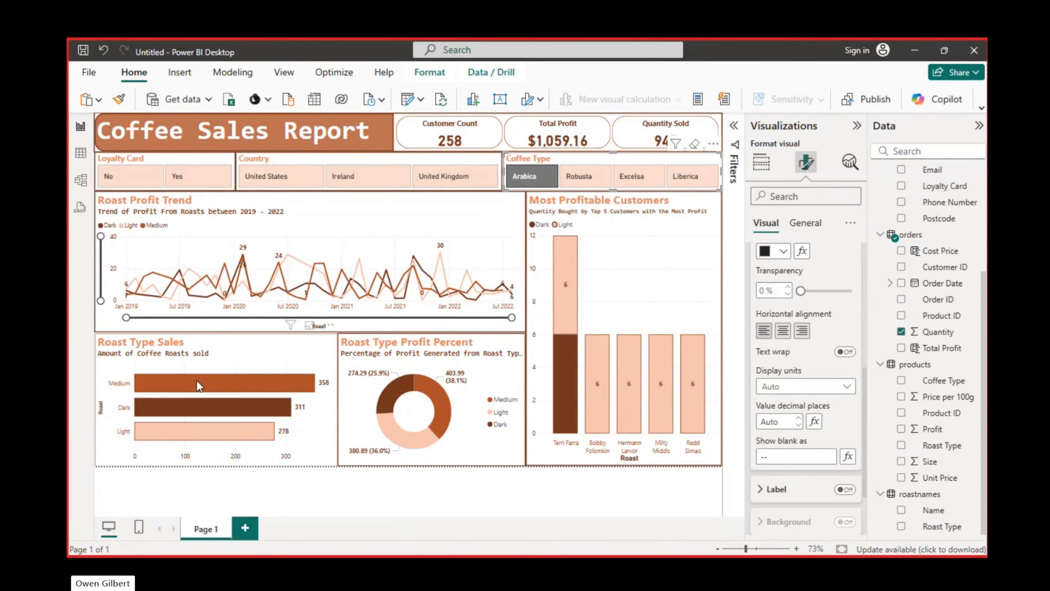
{"action": "mouse_move", "coordinate": [399, 373]}
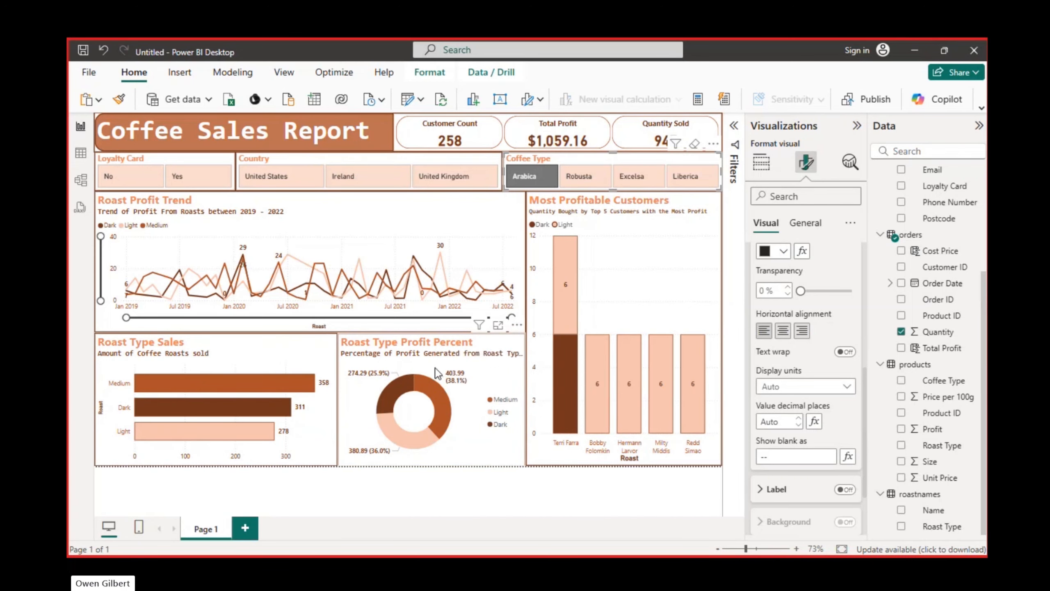
{"action": "left_click", "coordinate": [695, 146]}
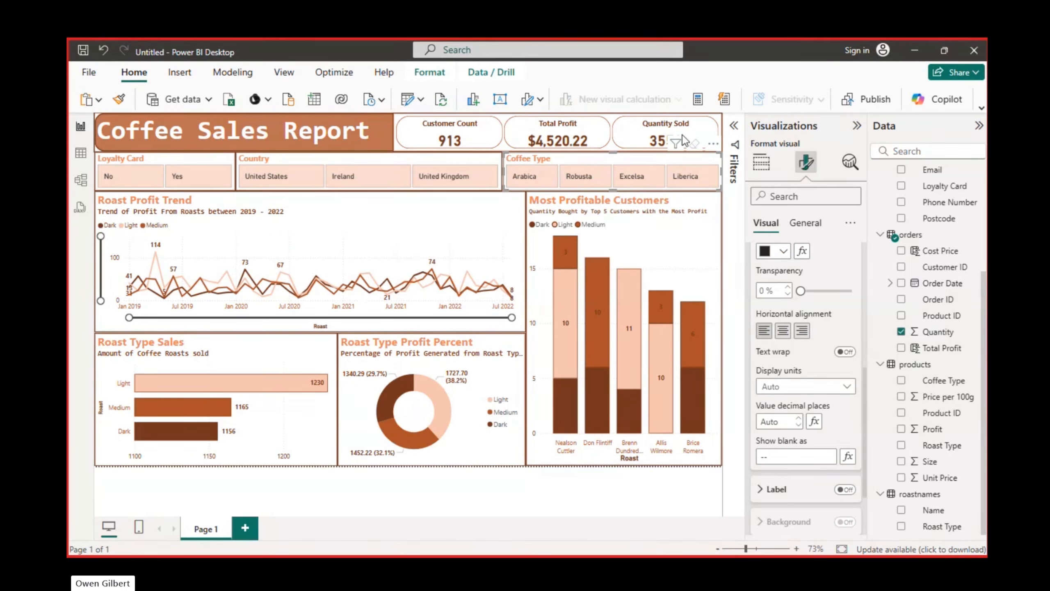
Export the Coffee Sales Report to PDF
{"action": "left_click", "coordinate": [88, 72]}
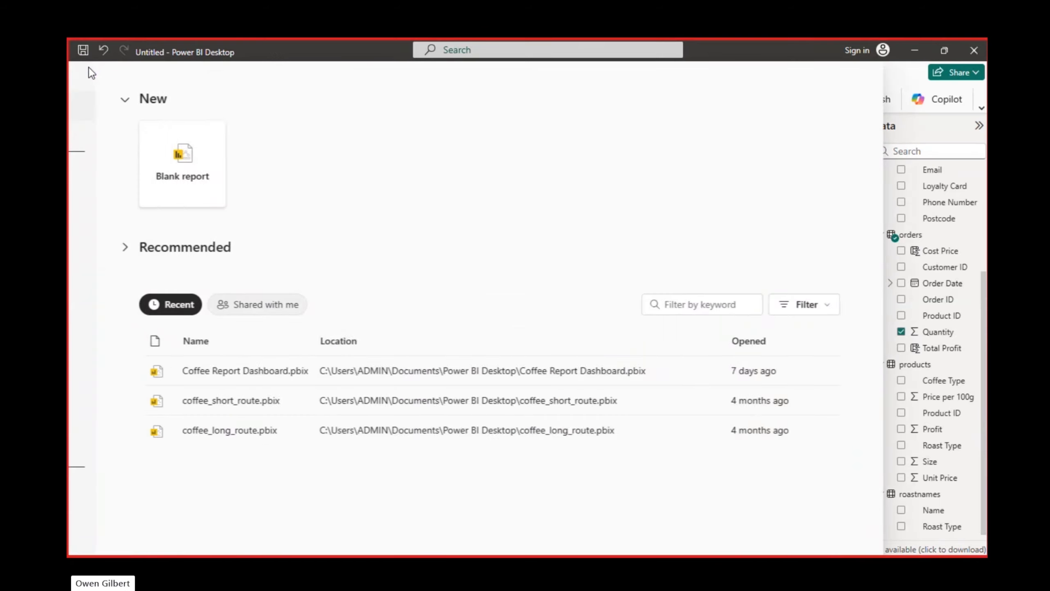
{"action": "left_click", "coordinate": [124, 315]}
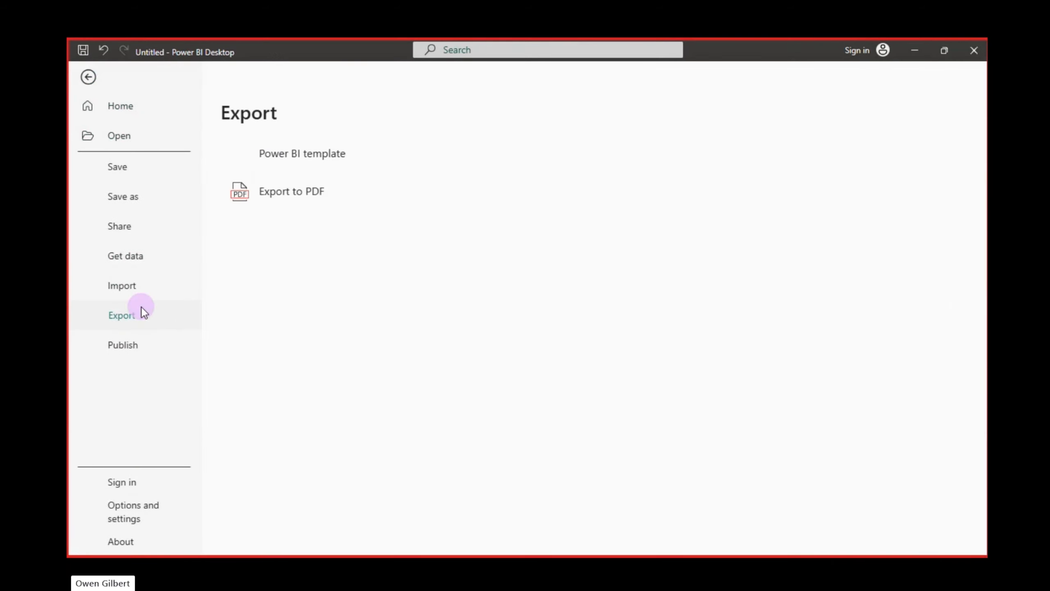
{"action": "left_click", "coordinate": [299, 189]}
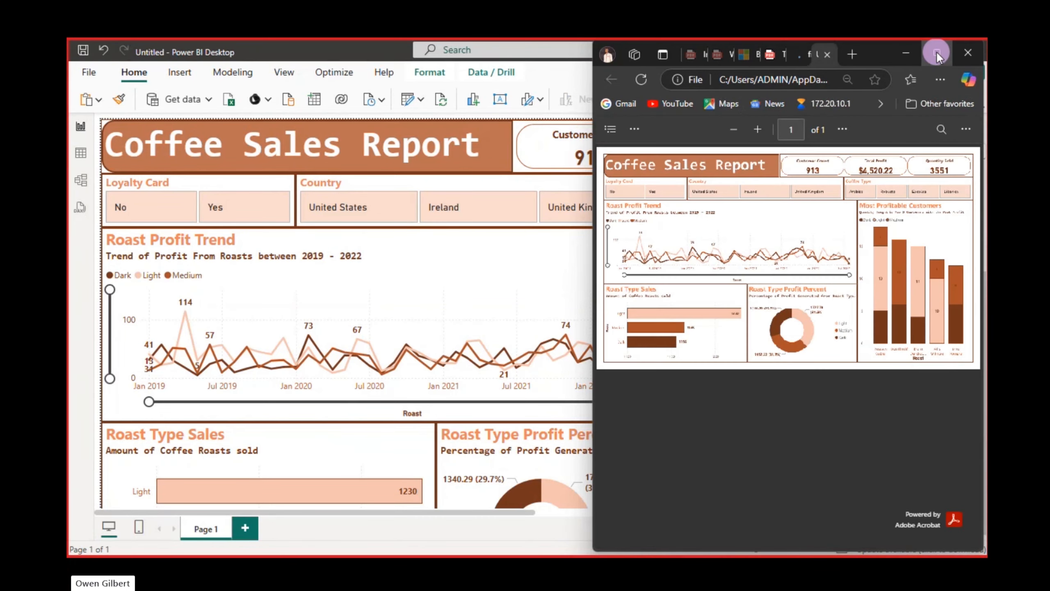
Enlarge the exported PDF in the browser and save it as Coffee Report.pdf in the Downloads folder
{"action": "left_click", "coordinate": [937, 53]}
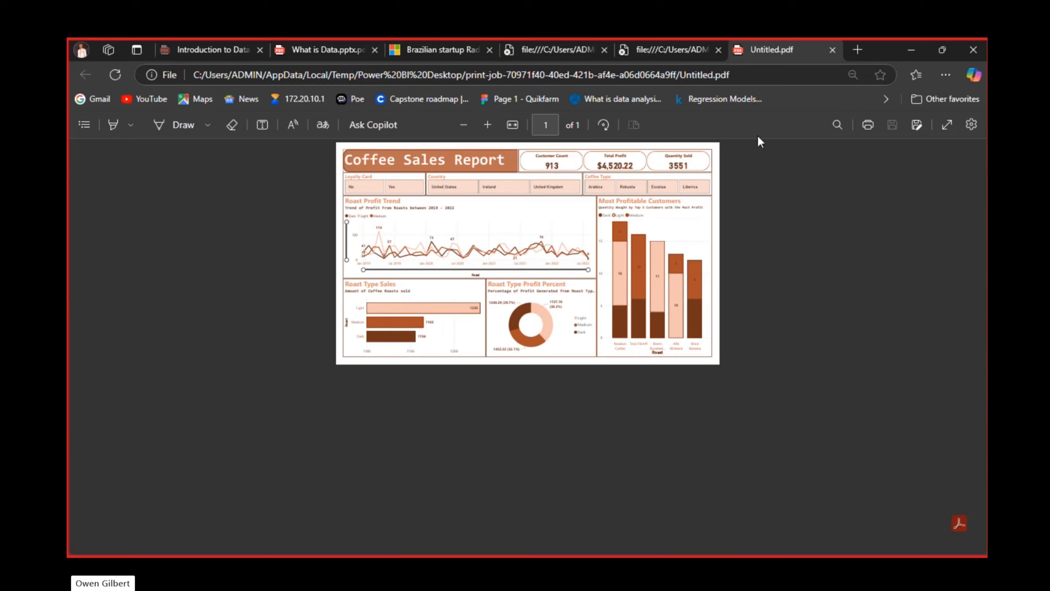
{"action": "left_click", "coordinate": [484, 125]}
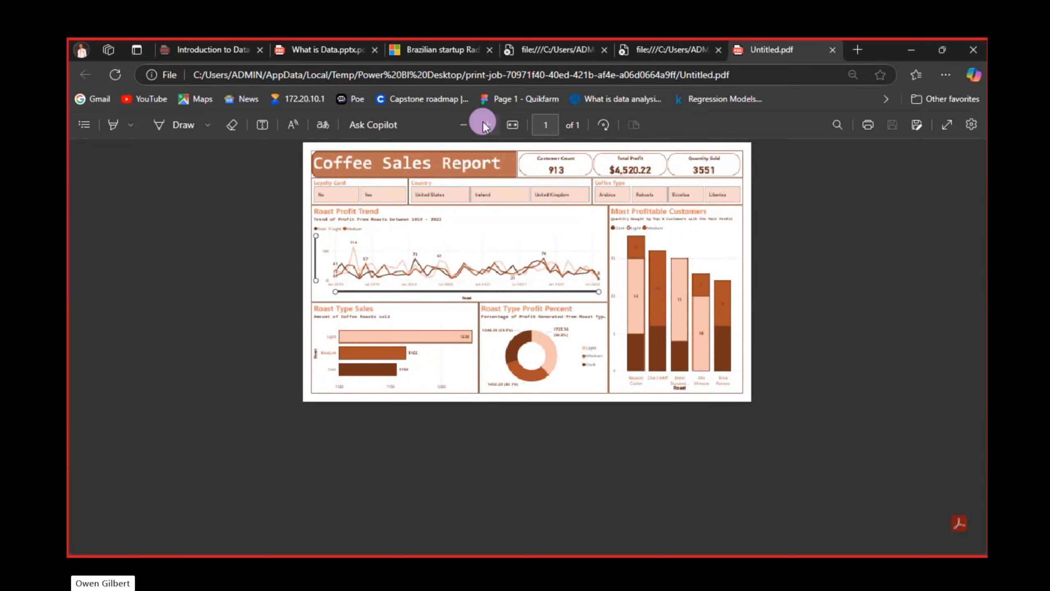
{"action": "left_click", "coordinate": [484, 125]}
{"action": "left_click", "coordinate": [484, 125]}
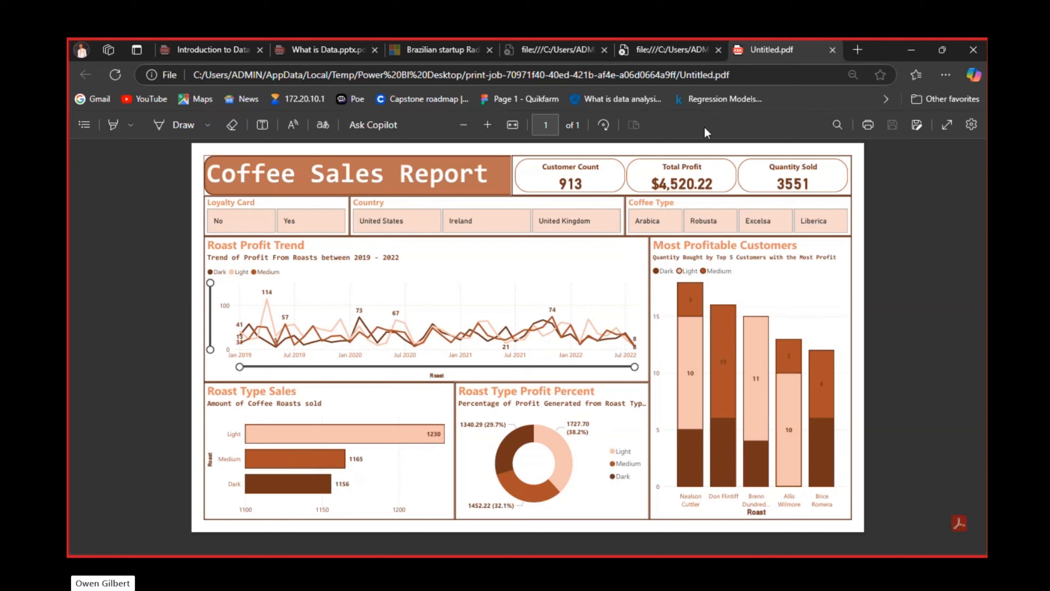
{"action": "left_click", "coordinate": [915, 126]}
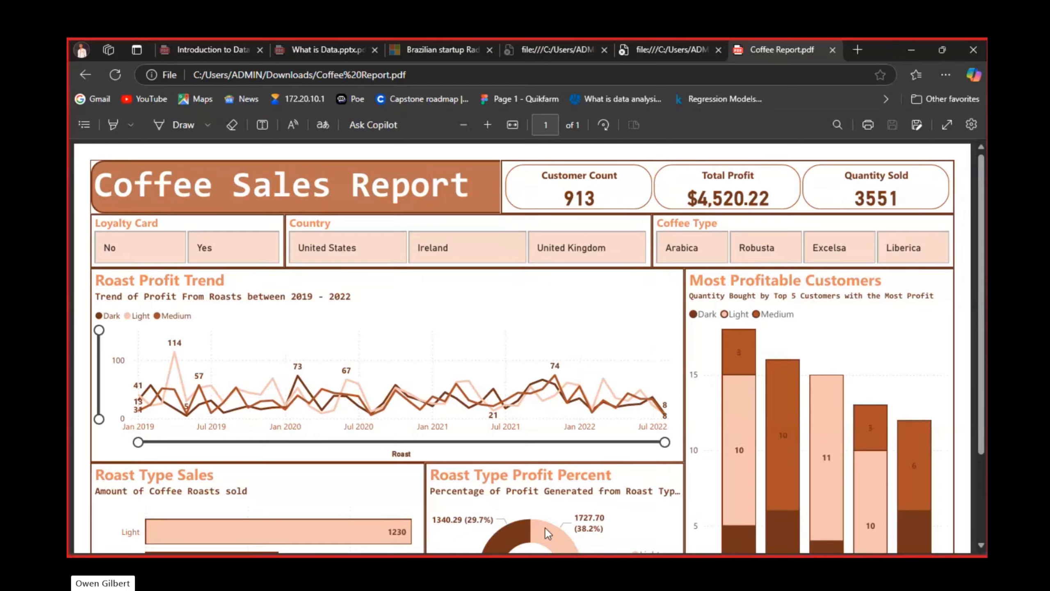
Switch back to Power BI Desktop and save the report as Coffee.pbix in the Power BI Desktop documents folder
{"action": "key", "text": "alt+Tab"}
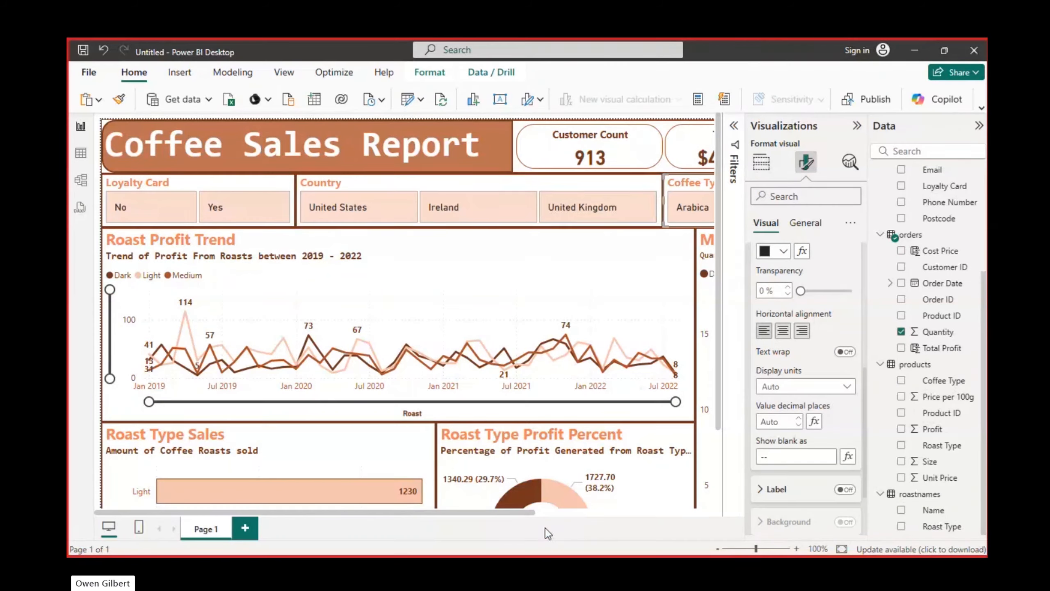
{"action": "left_click", "coordinate": [78, 73]}
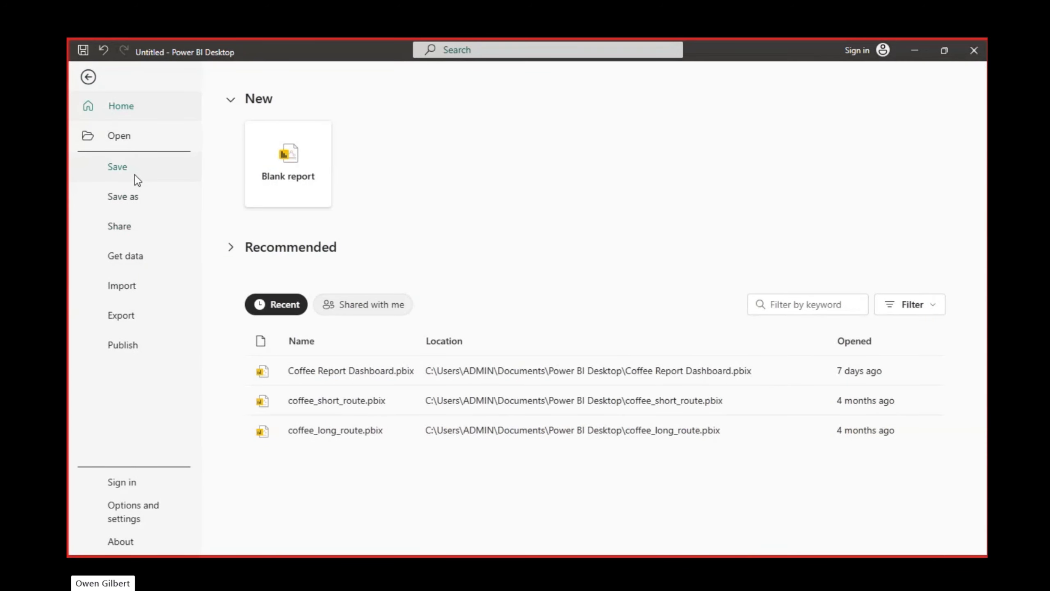
{"action": "left_click", "coordinate": [134, 174]}
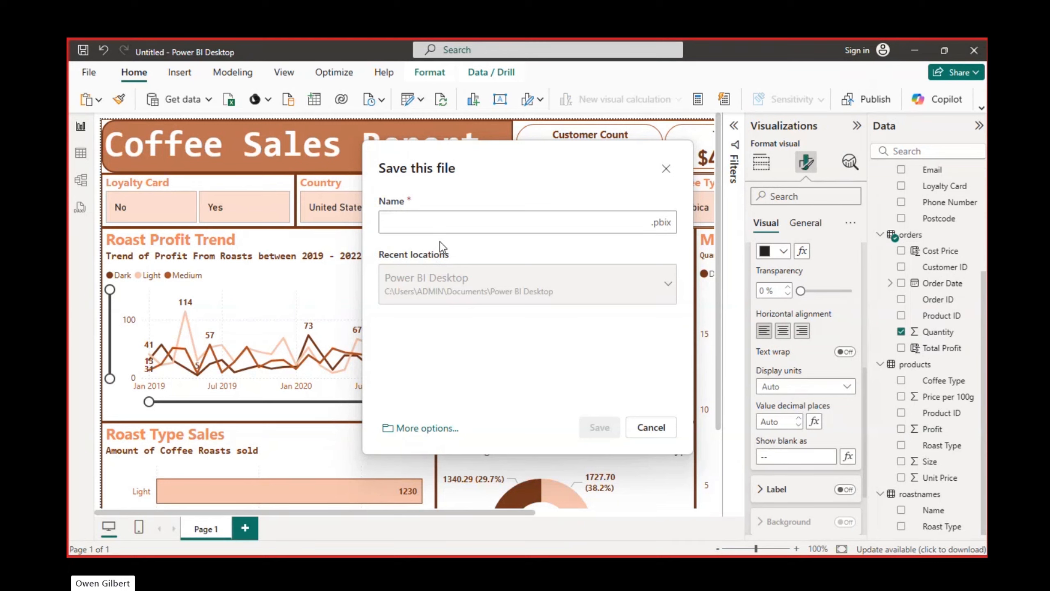
{"action": "type", "text": "Cofee"}
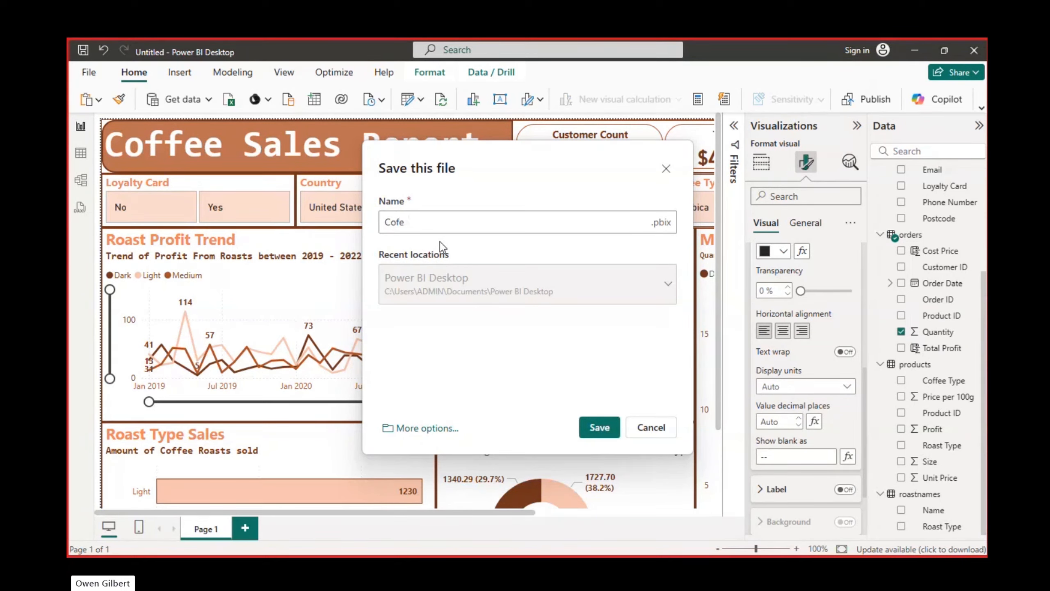
{"action": "key", "text": "BackSpace"}
{"action": "type", "text": "fee"}
{"action": "left_click", "coordinate": [601, 427]}
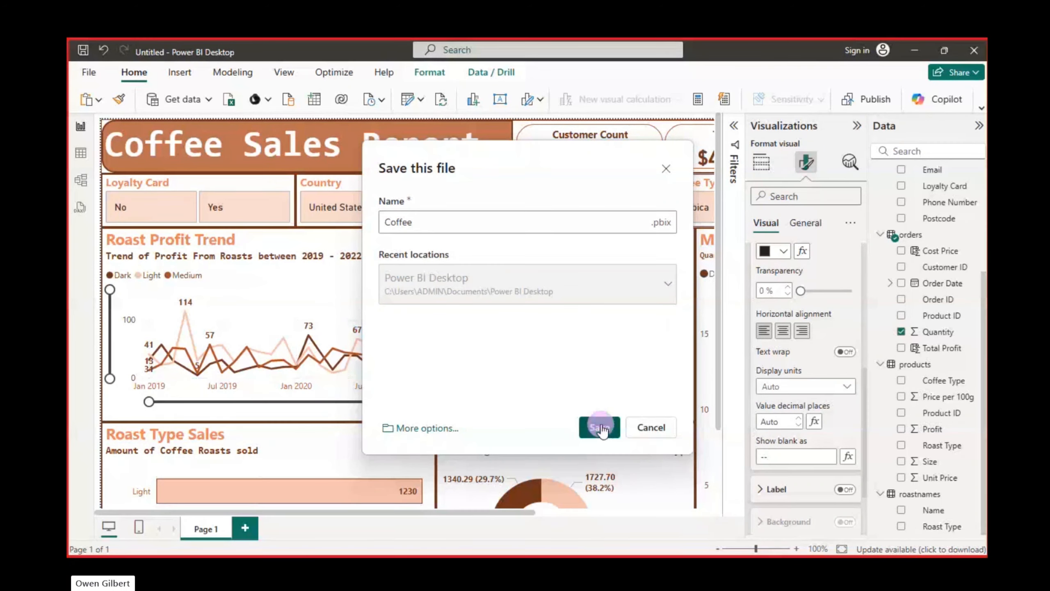